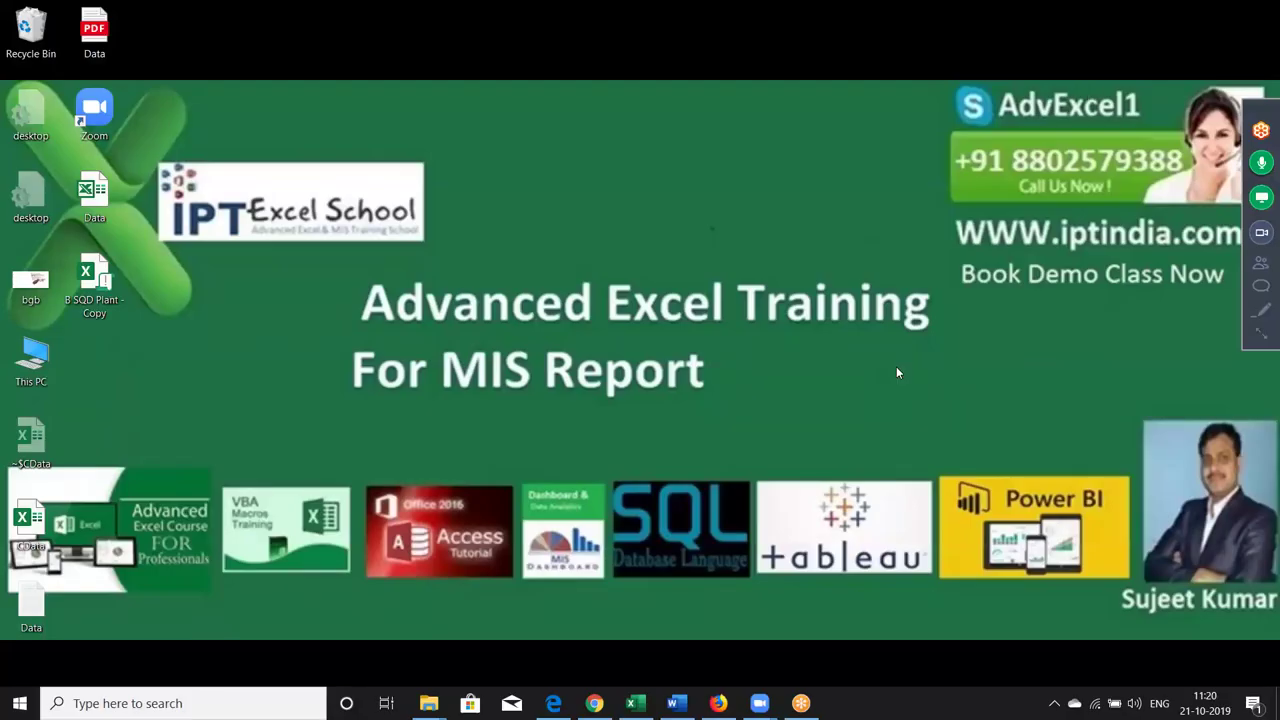
Switch to the blank Book1 workbook in Excel and select cells B1, then A1
left_click(632, 703)
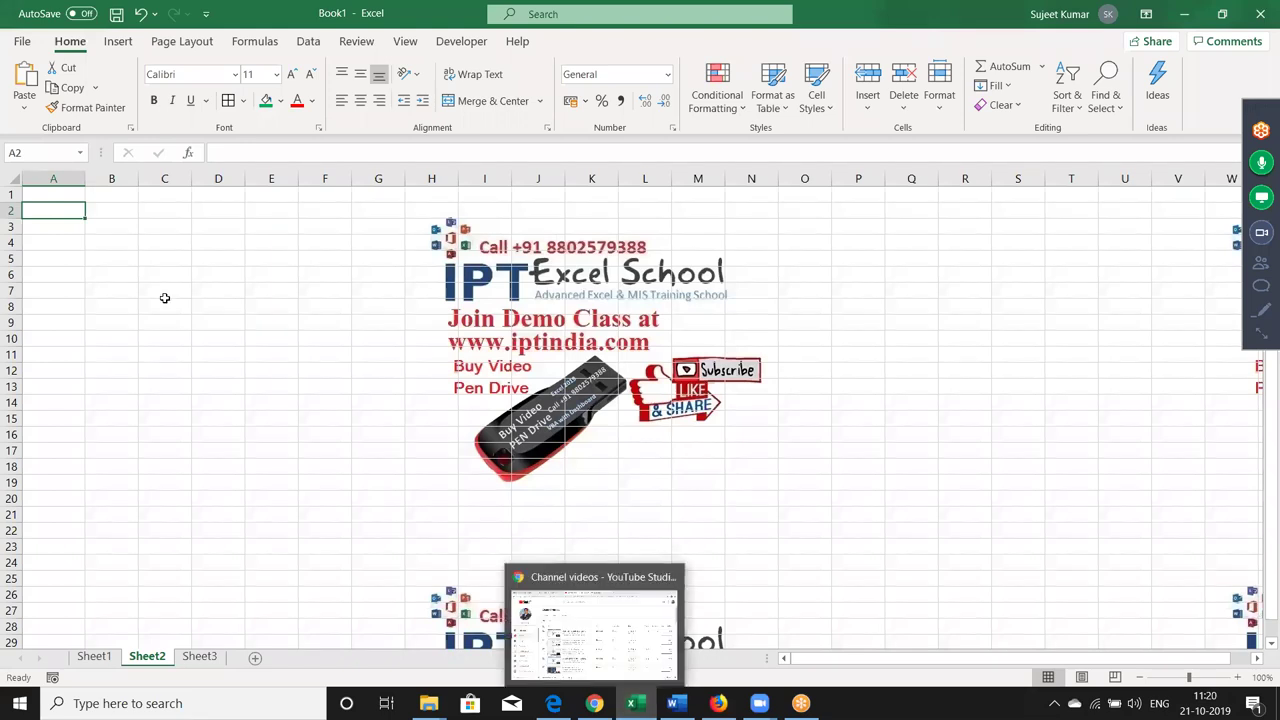
left_click(107, 197)
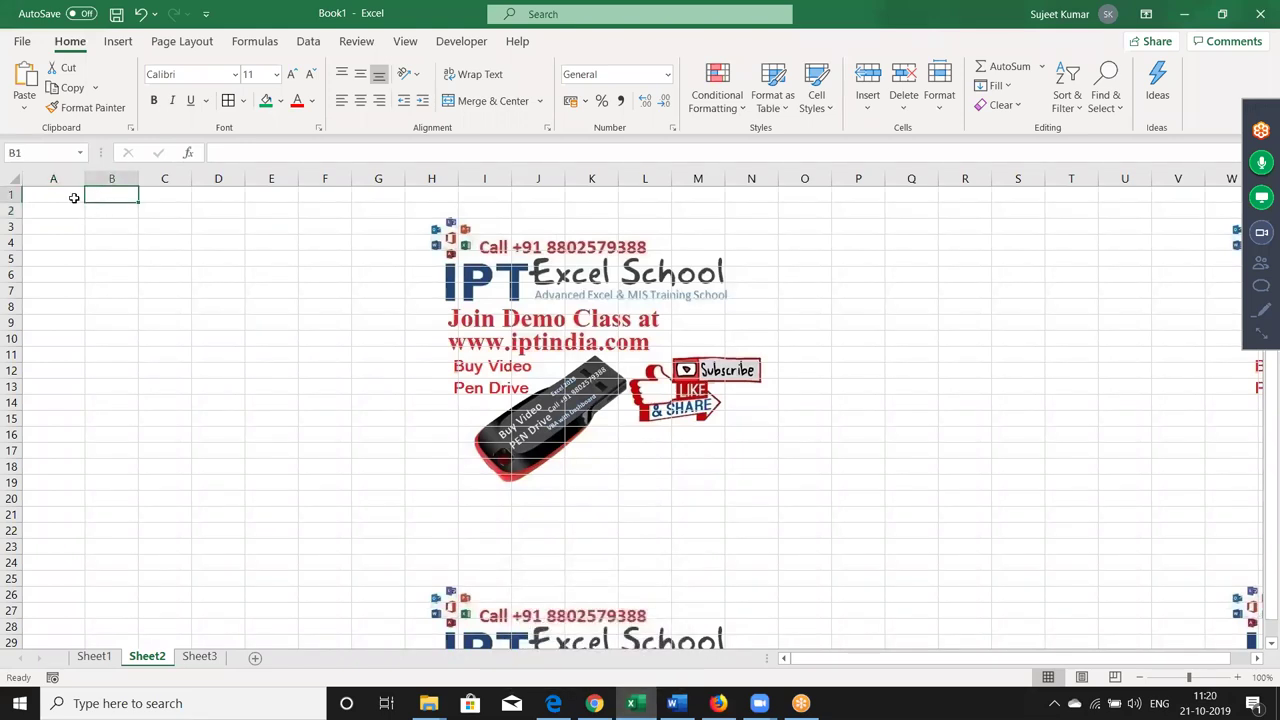
left_click(71, 197)
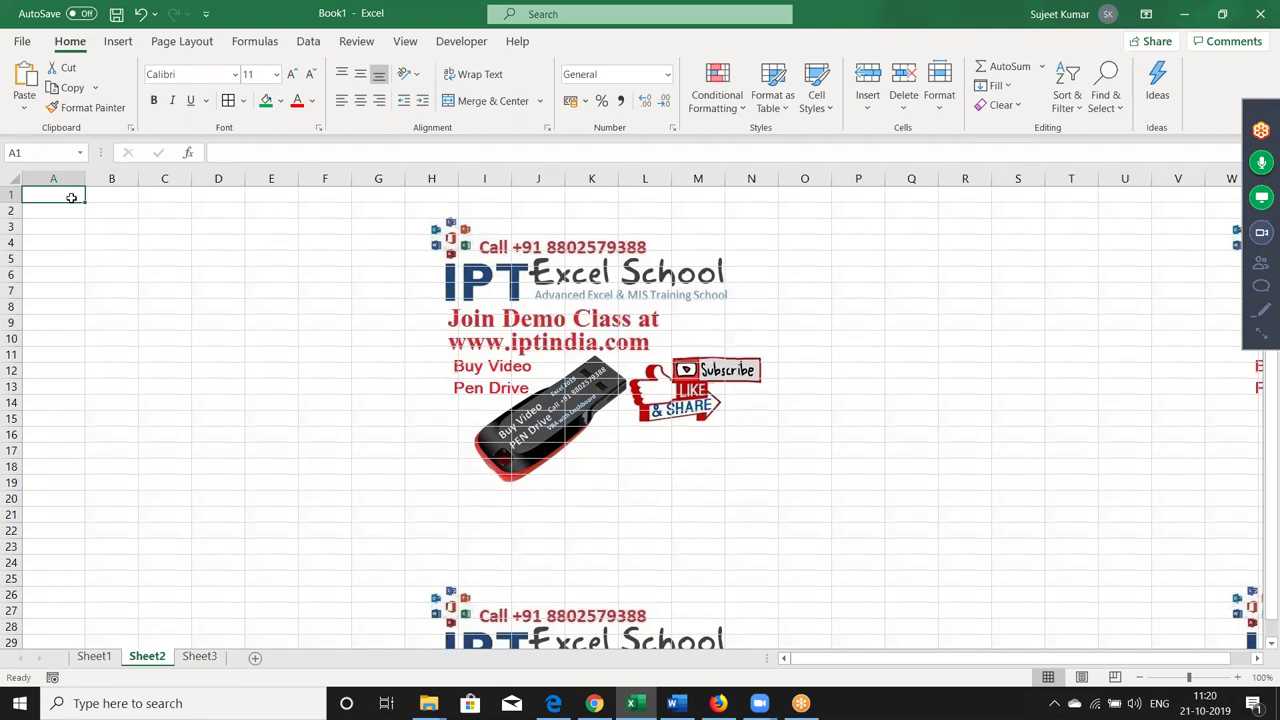
Enter a three-part full name in A2 and autofit column A to fit it
key("Down")
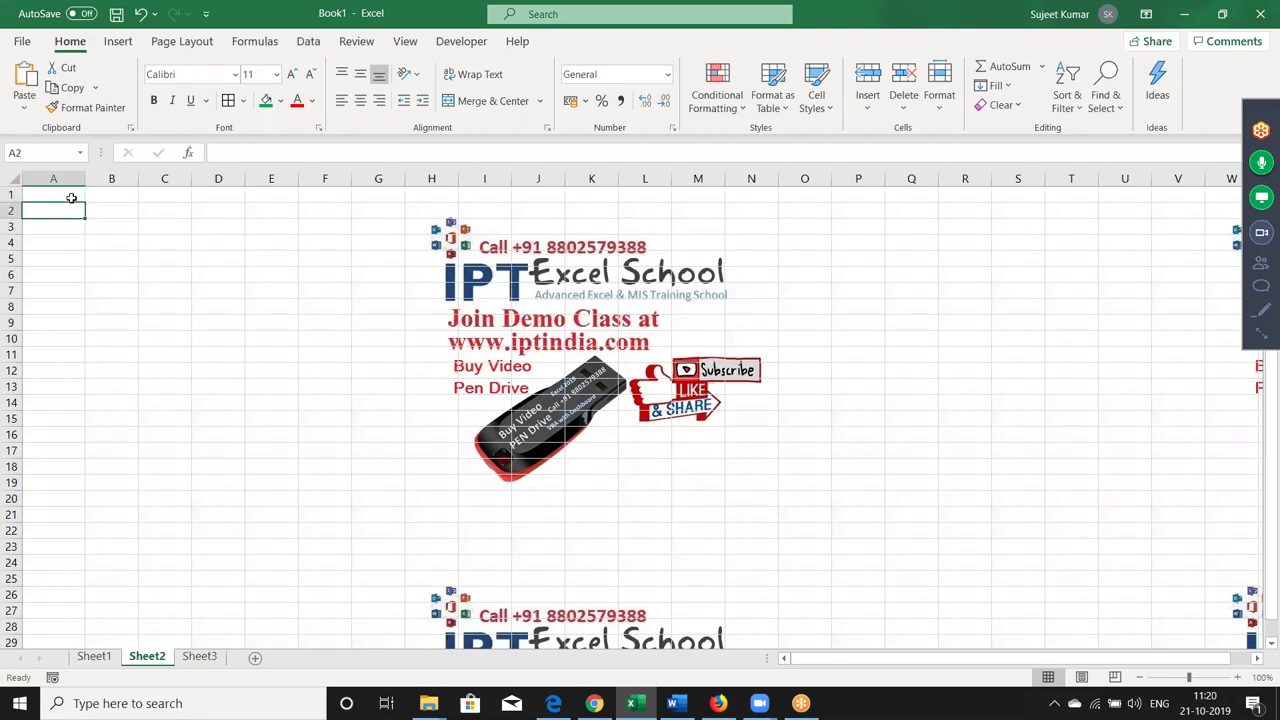
type("SujeetKumar Singh")
key("Tab")
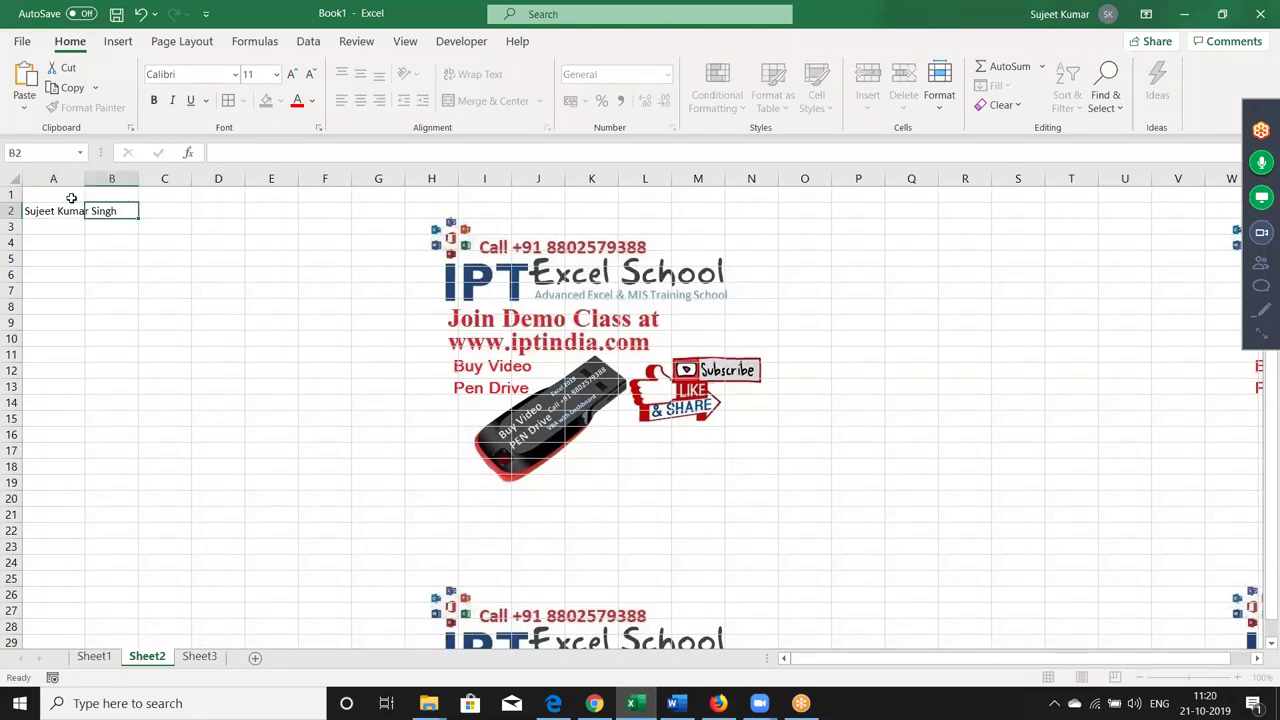
double_click(84, 182)
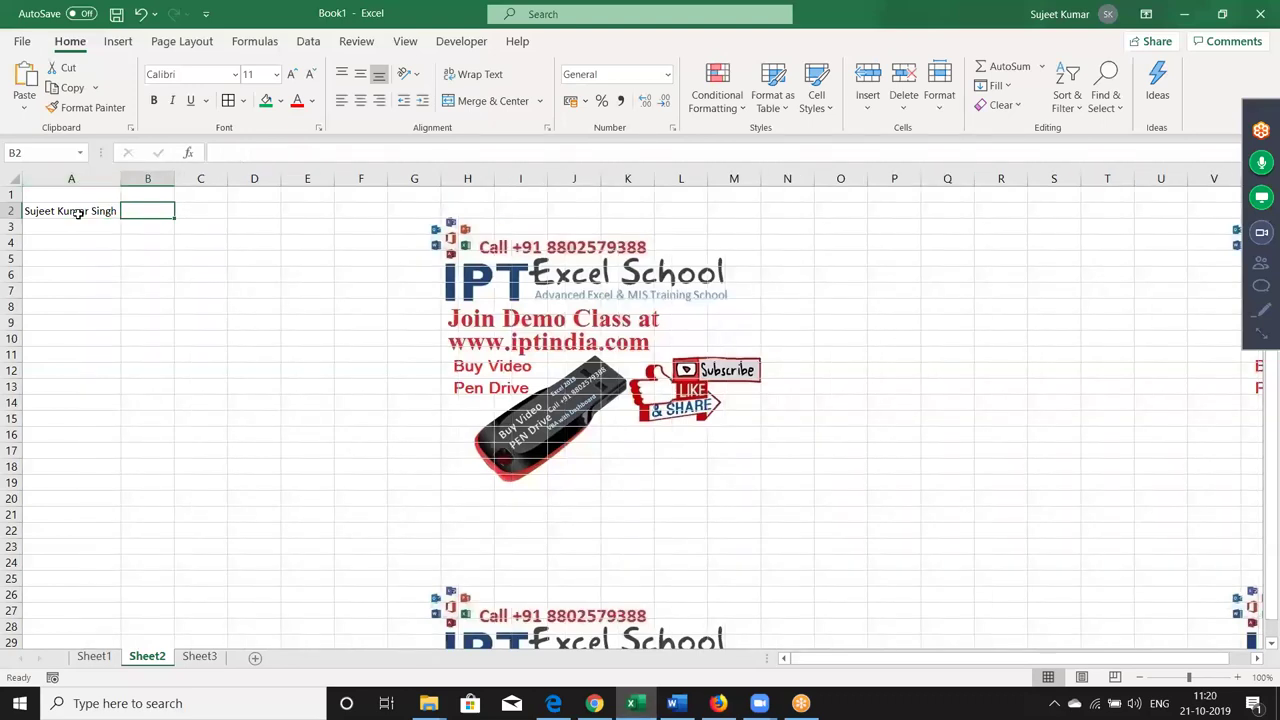
Label B1, C1 and D1 with the headers F, M and L
left_click(143, 194)
type("F")
key("Tab")
type("M")
key("Tab")
type("L")
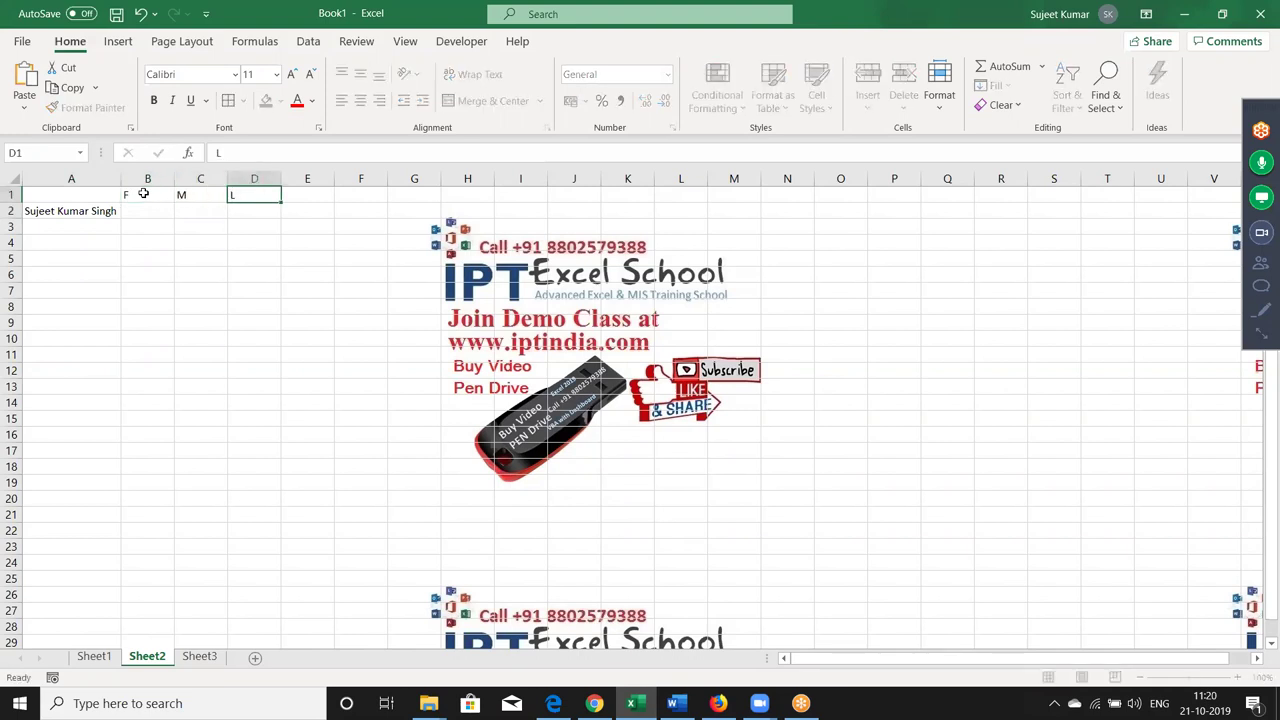
key("Return")
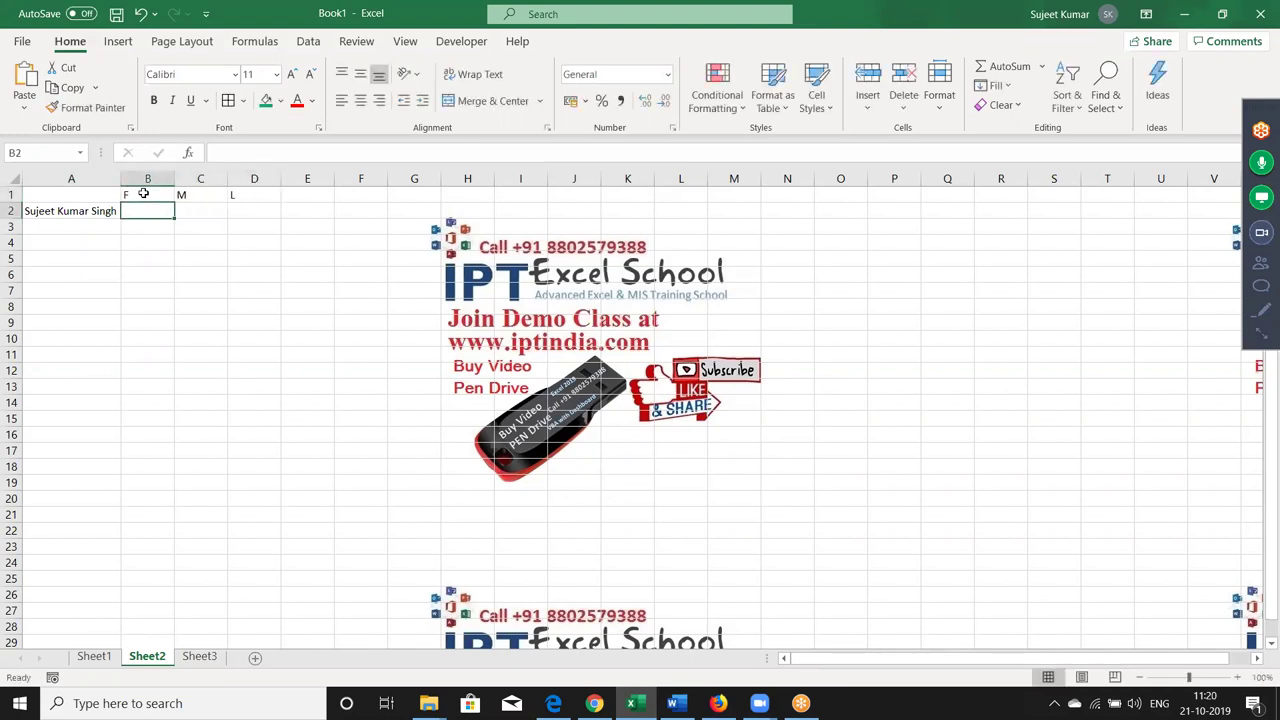
Enter =FIND(" ",A2,3) in B3 to get the first space position, 7
key("Down")
type("=")
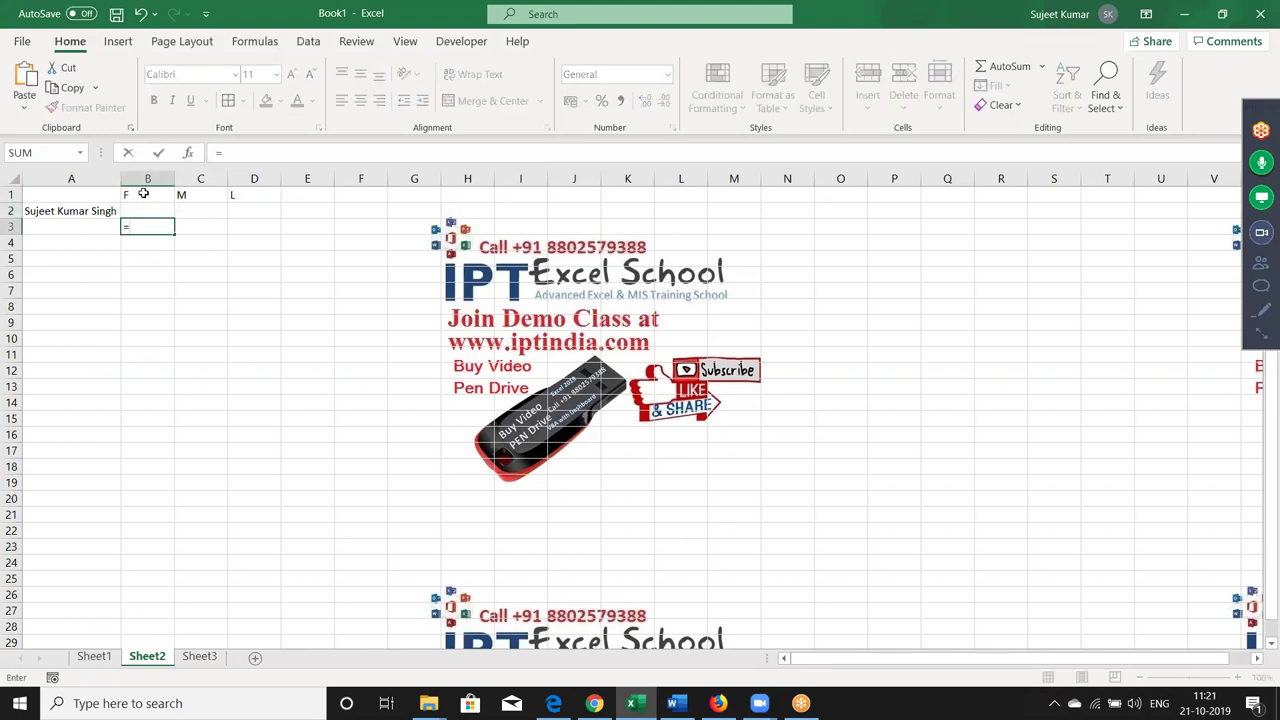
type("se")
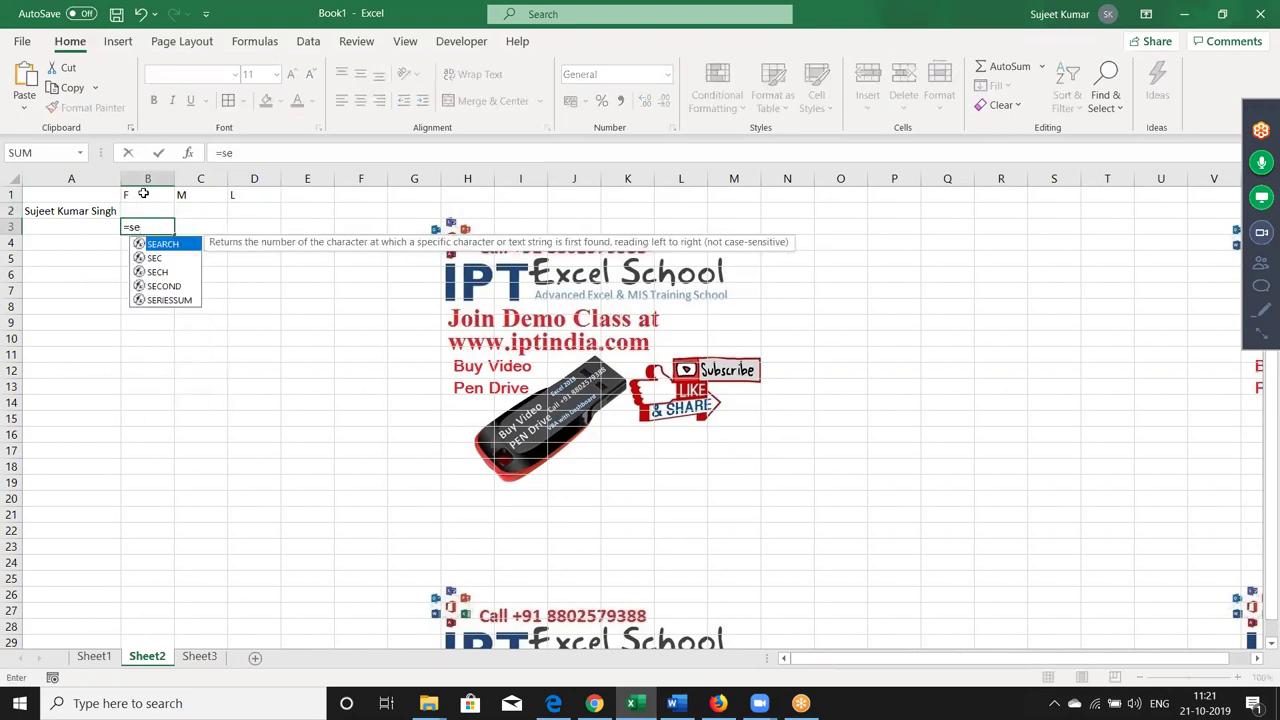
key("BackSpace")
key("BackSpace")
type("find")
key("Tab")
type("\" \",")
left_click(93, 207)
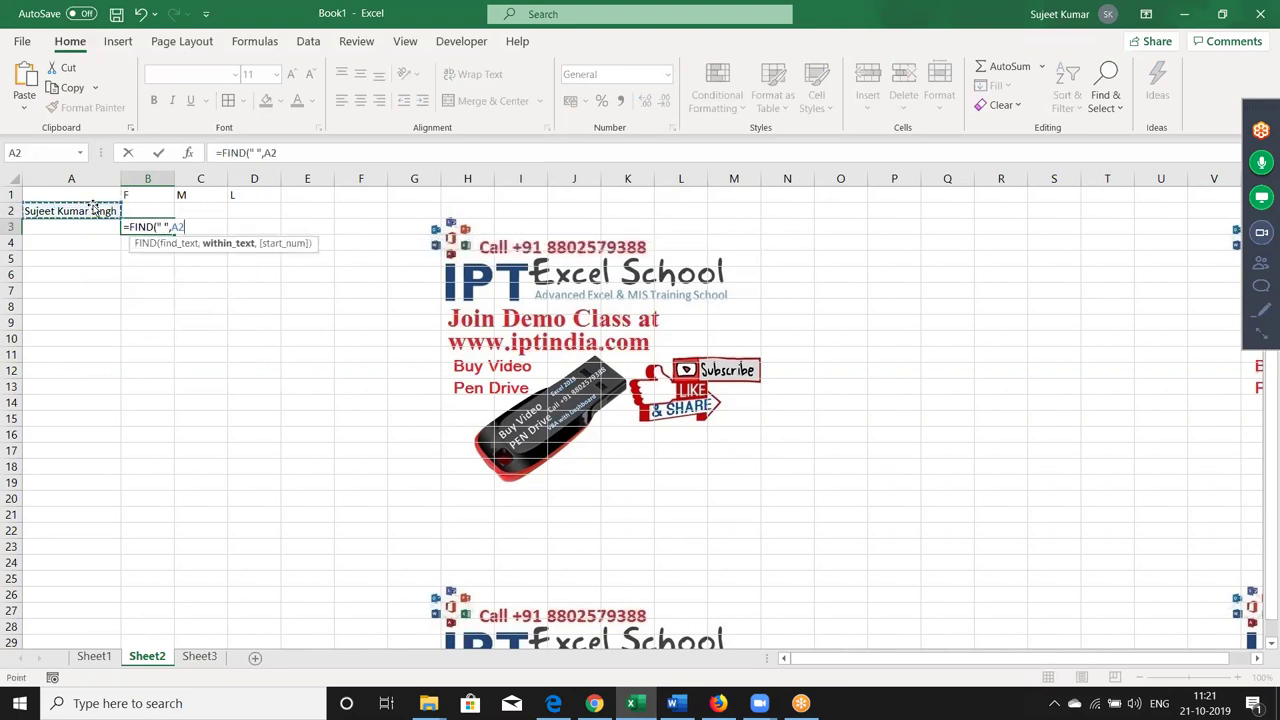
type(",3")
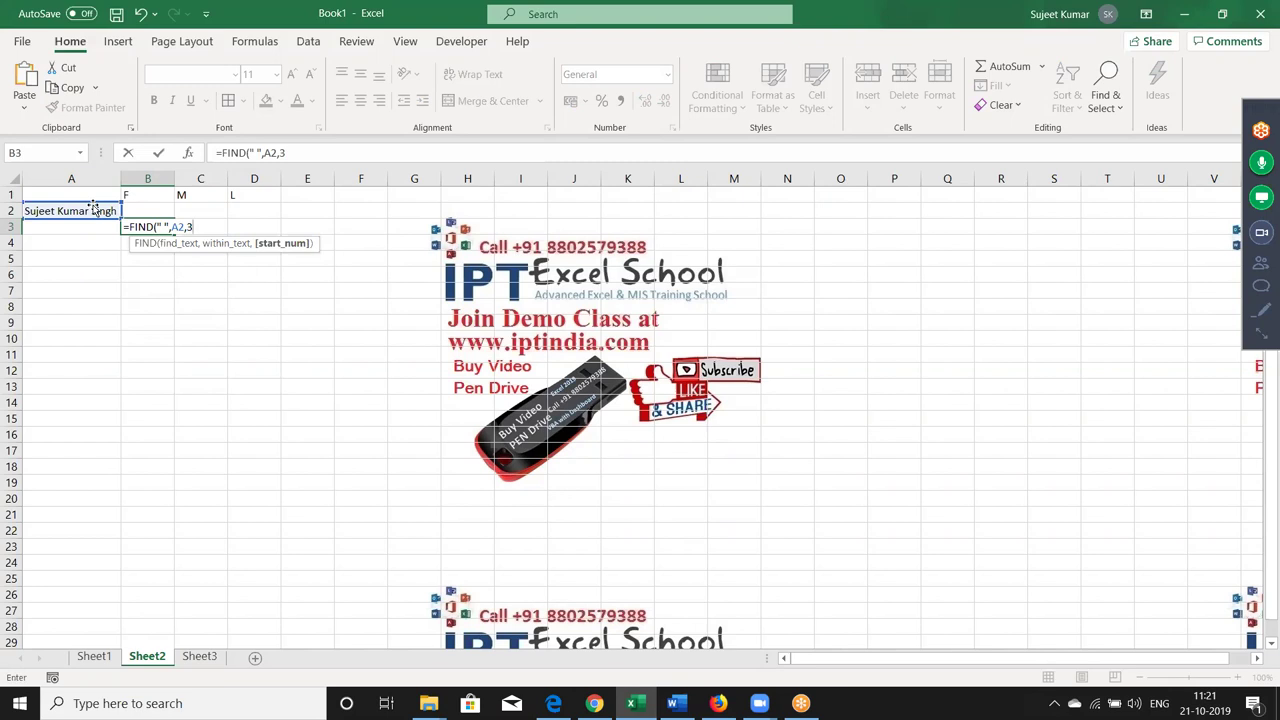
key("Return")
key("Up")
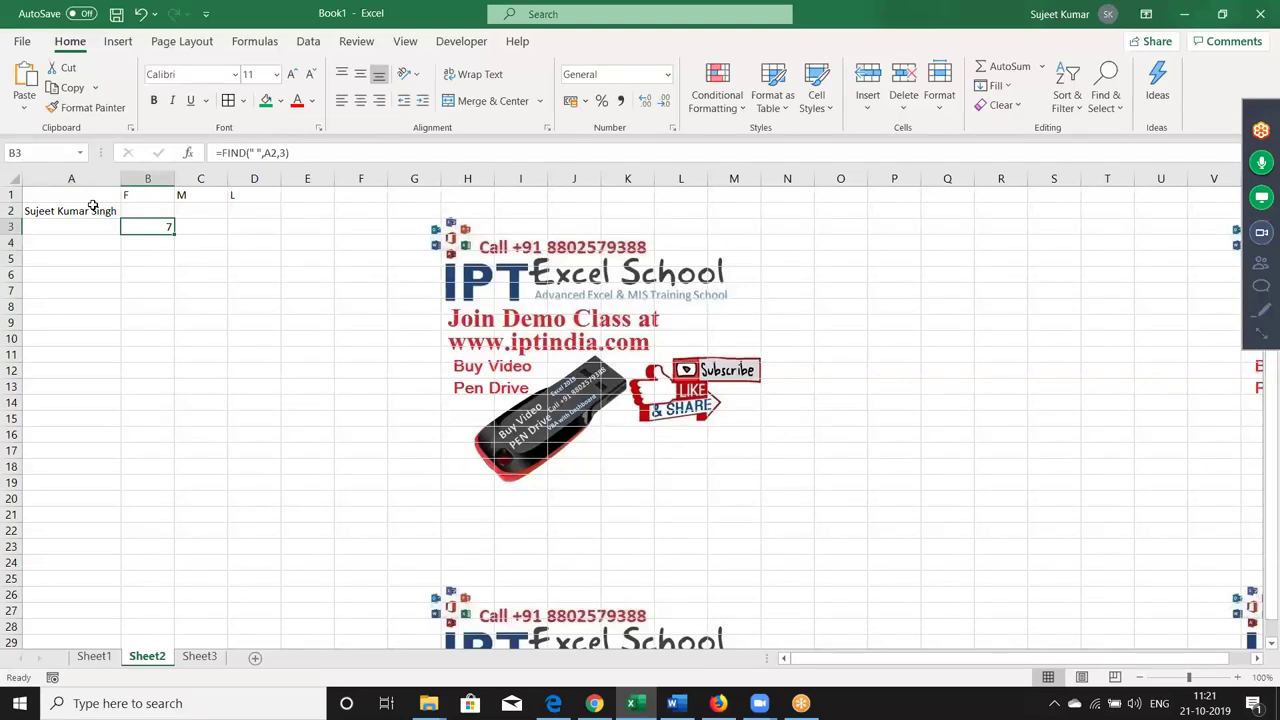
Try =MID(A2,B3-1 in B2 and dismiss the too-few-arguments error
key("Up")
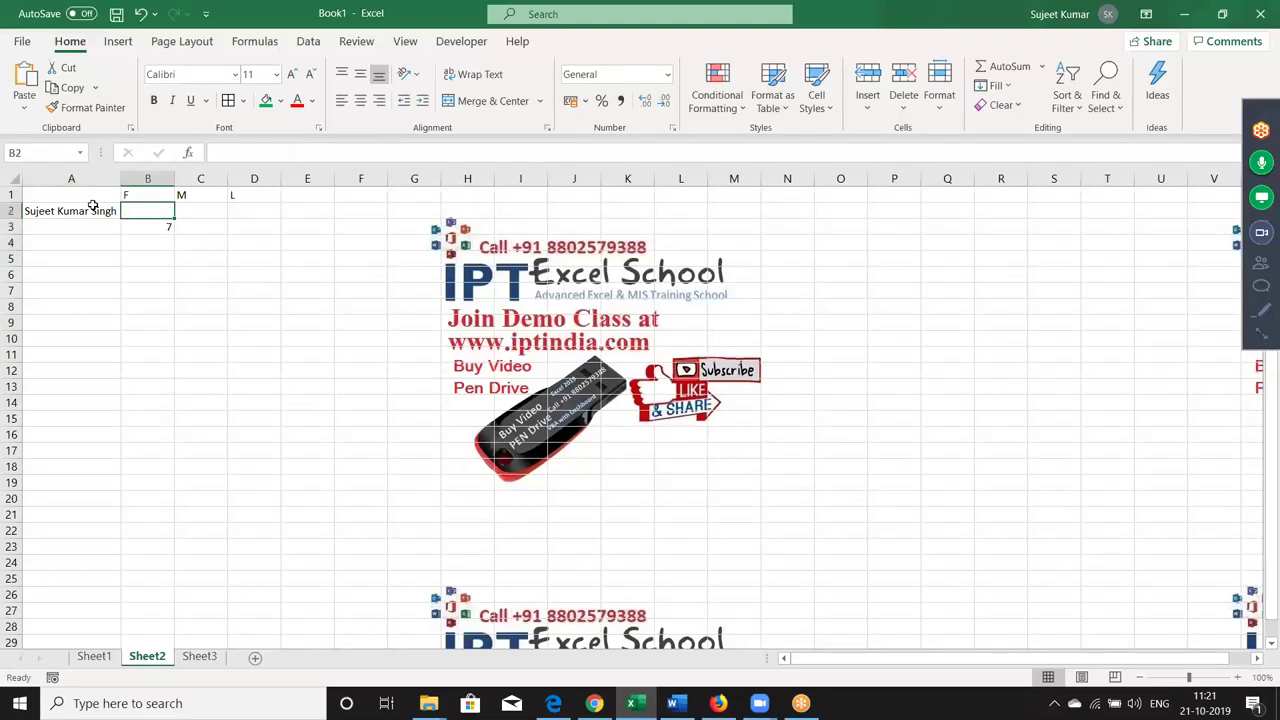
type("=mid")
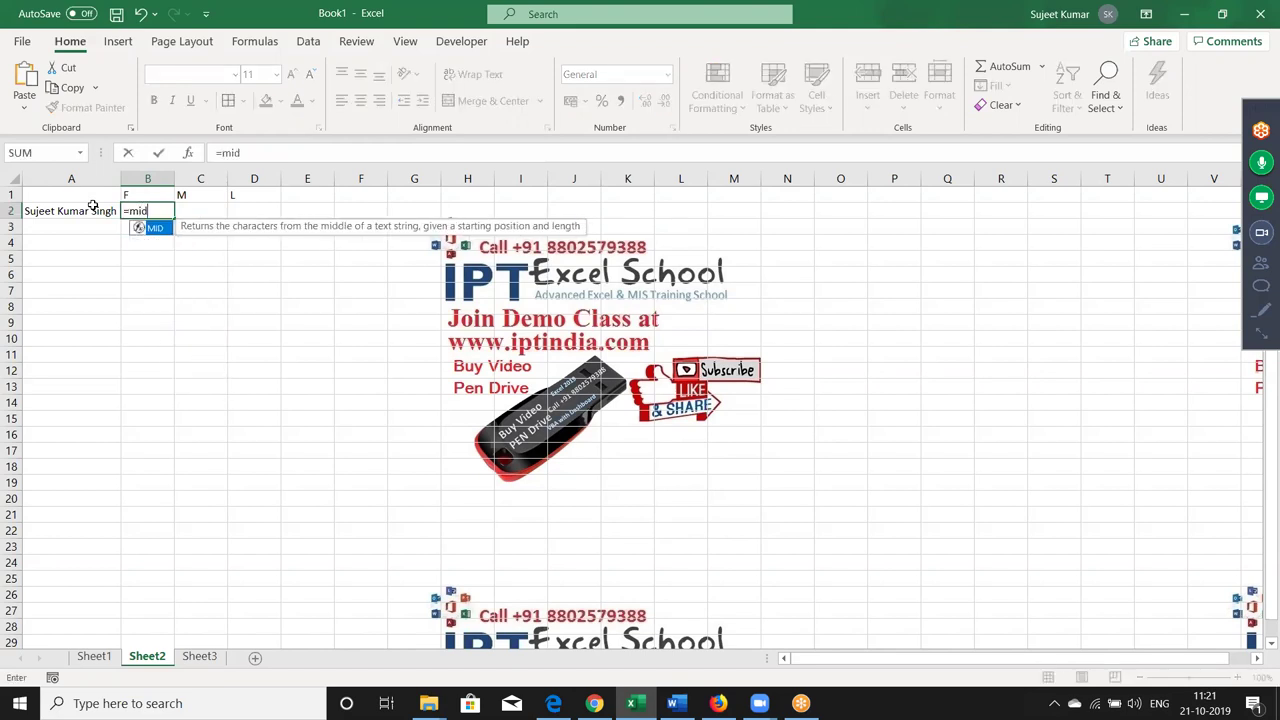
key("Tab")
left_click(93, 207)
type(",B3")
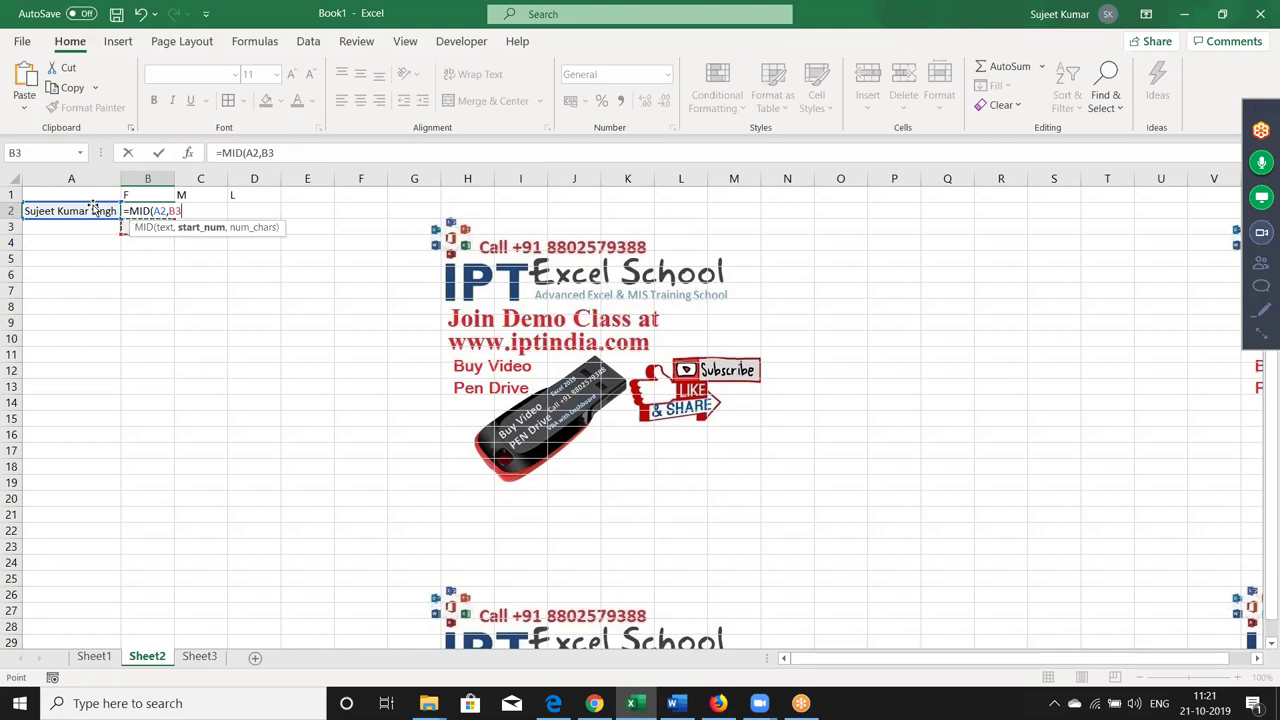
type("-1")
key("Return")
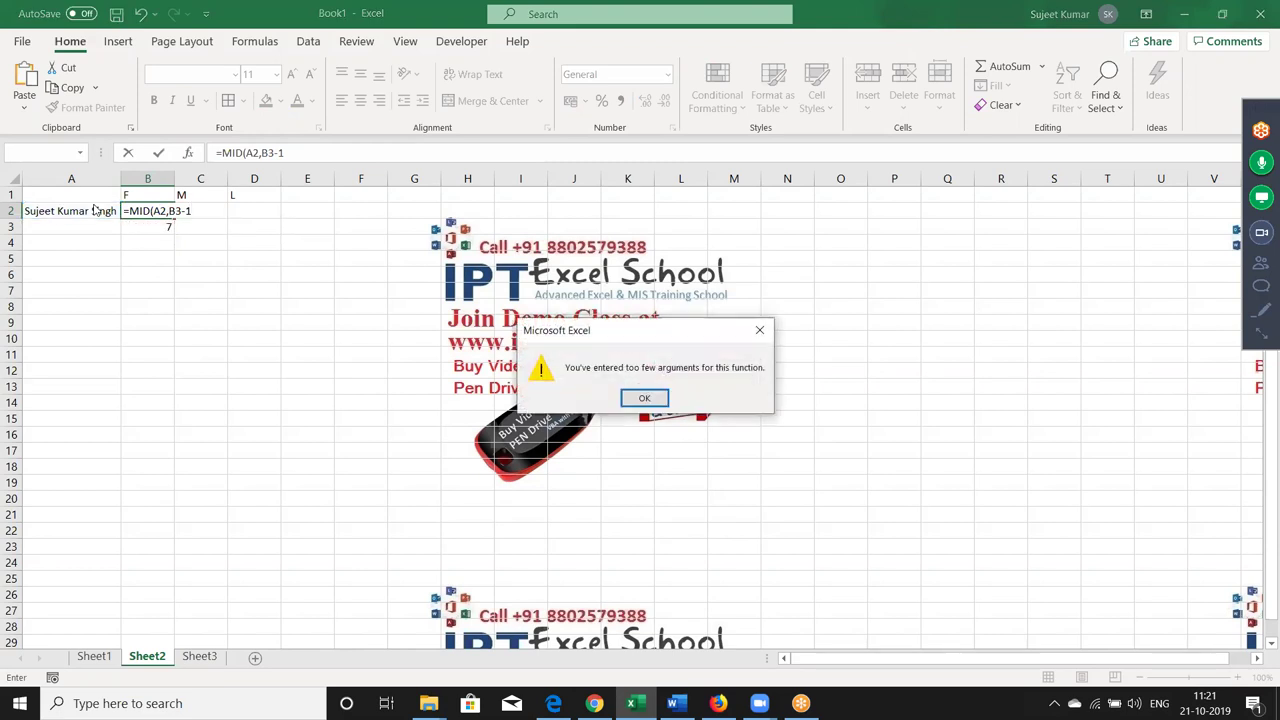
key("Return")
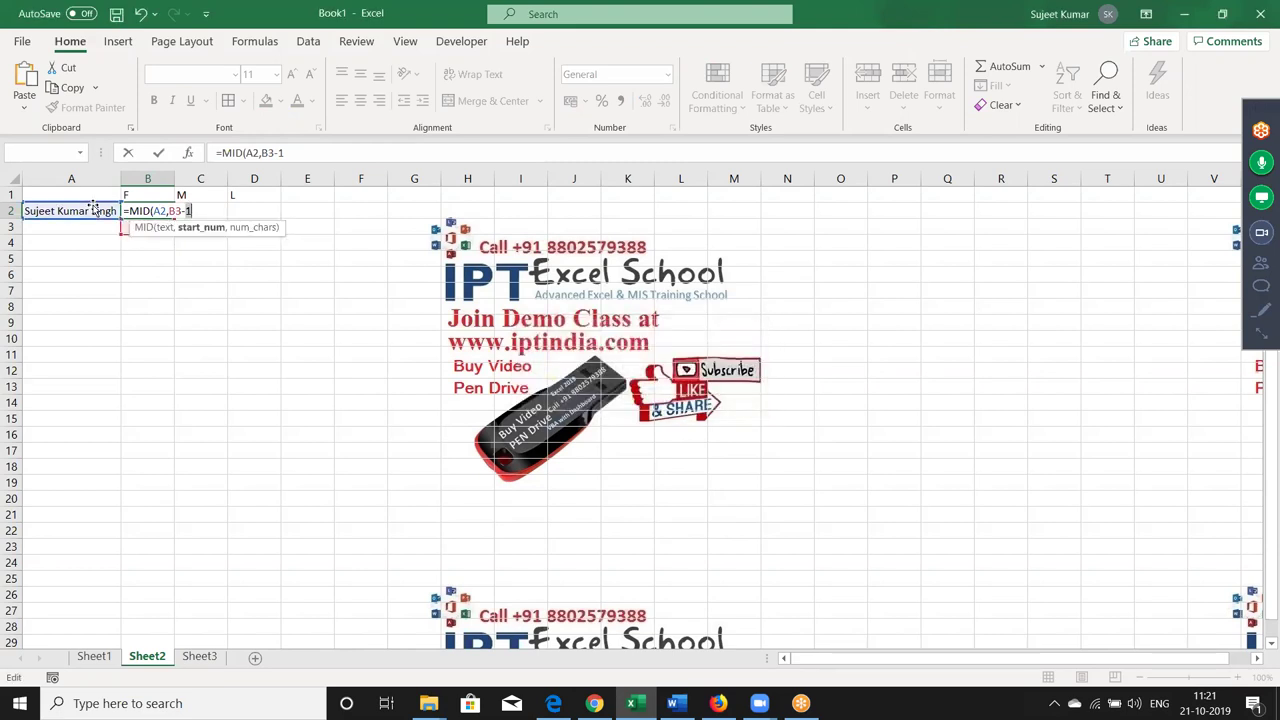
Change the B2 formula to =LEFT(A2,B3-1) to extract the first name
key("Left")
key("Left")
key("Left")
key("Left")
key("Left")
key("Left")
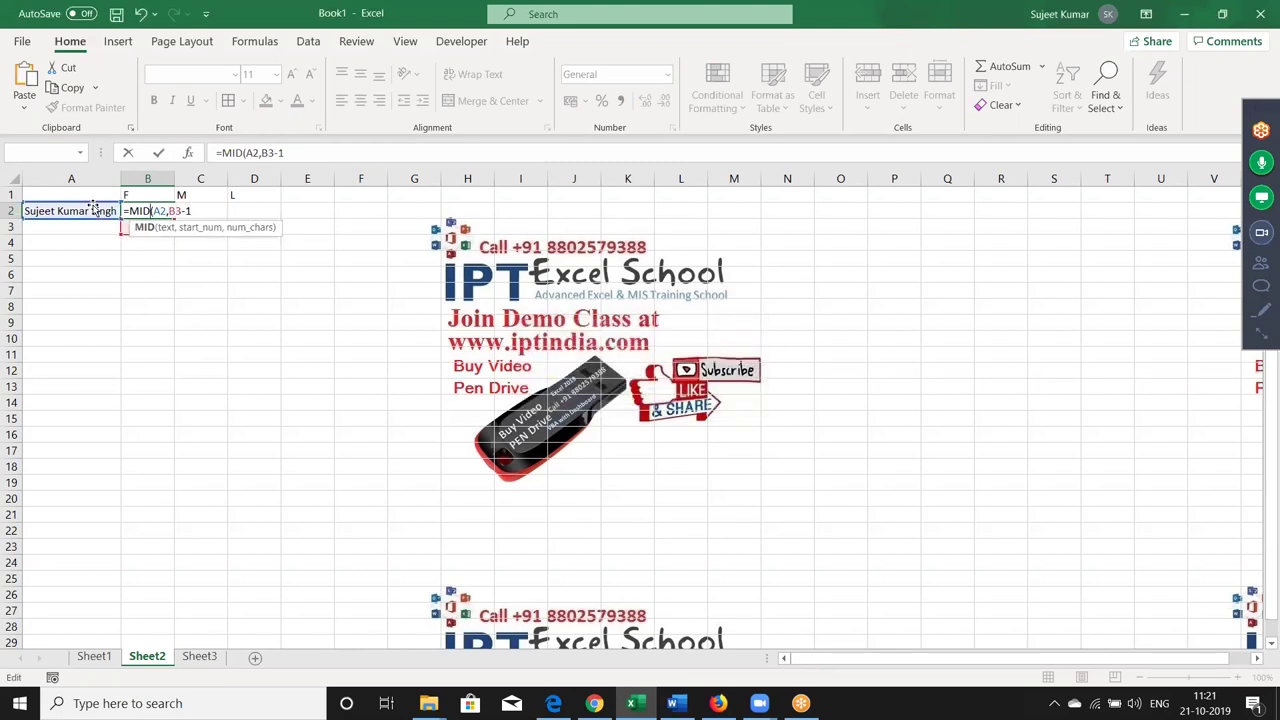
key("BackSpace")
key("BackSpace")
key("BackSpace")
type("le")
key("Tab")
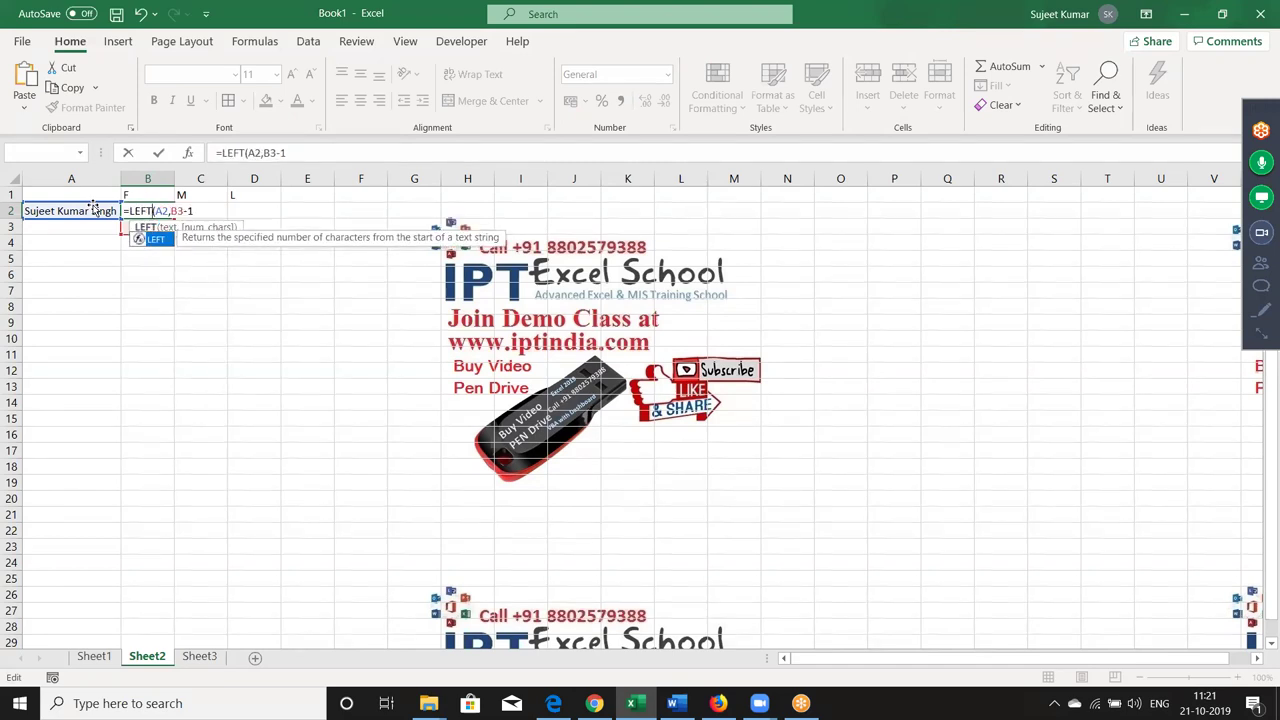
key("Return")
key("Up")
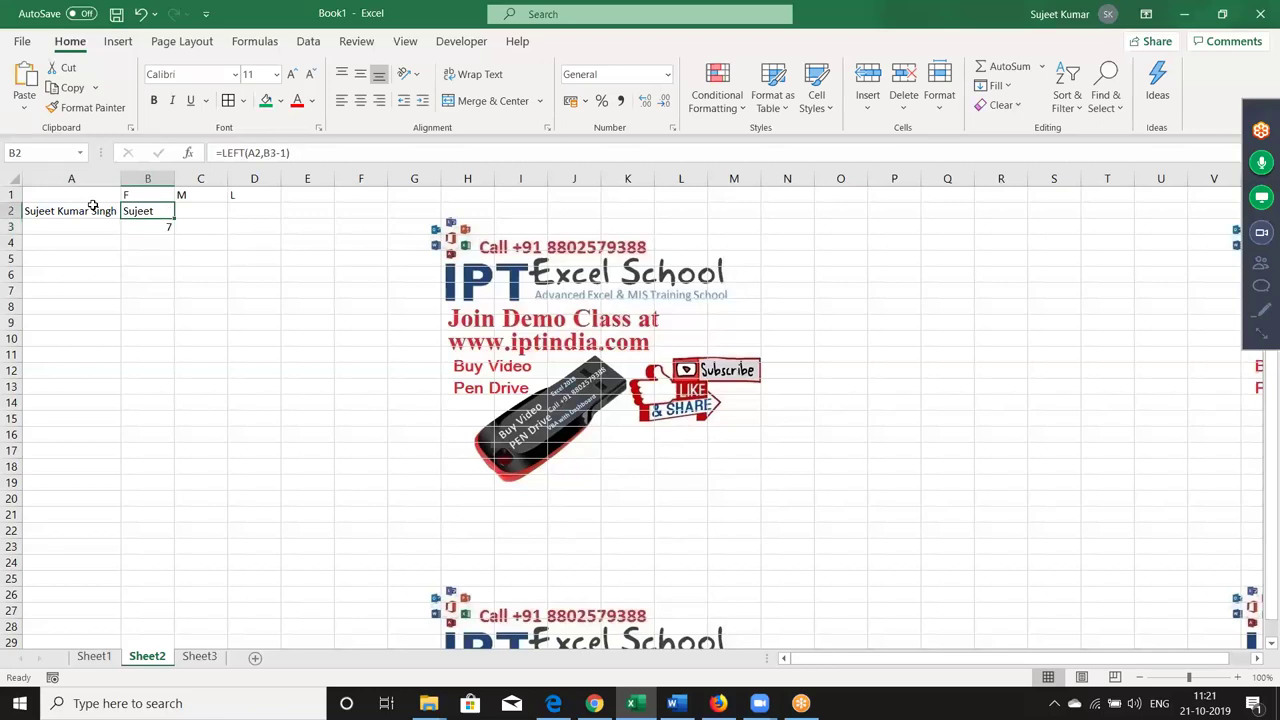
key("Right")
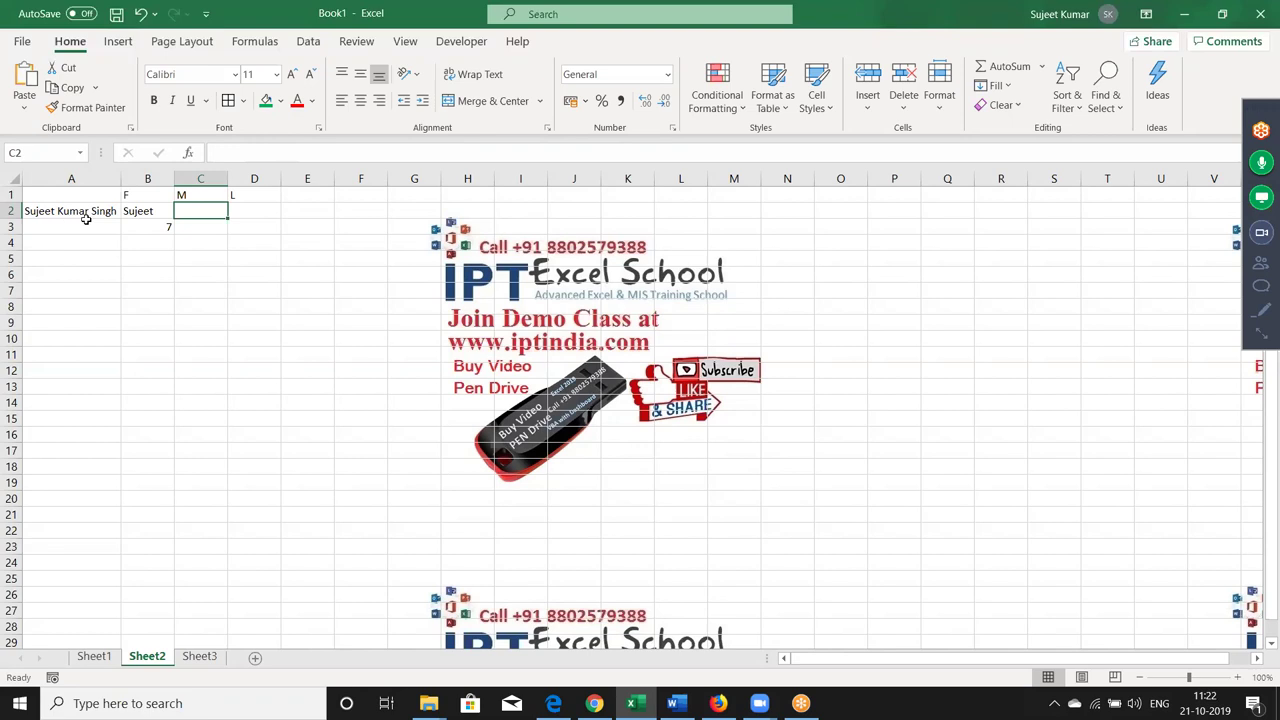
Enter =FIND(" ",A2,1) in C3, recovering from a too-few-arguments error
left_click(146, 228)
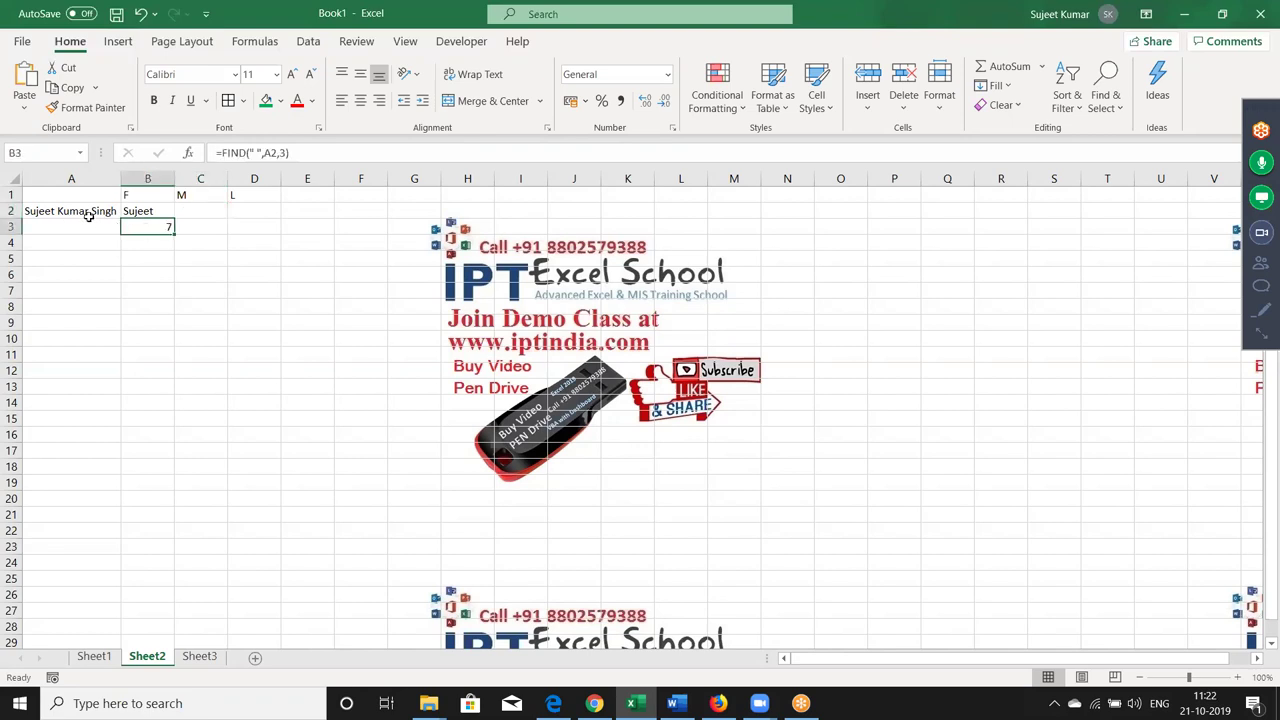
left_click(207, 227)
type("=")
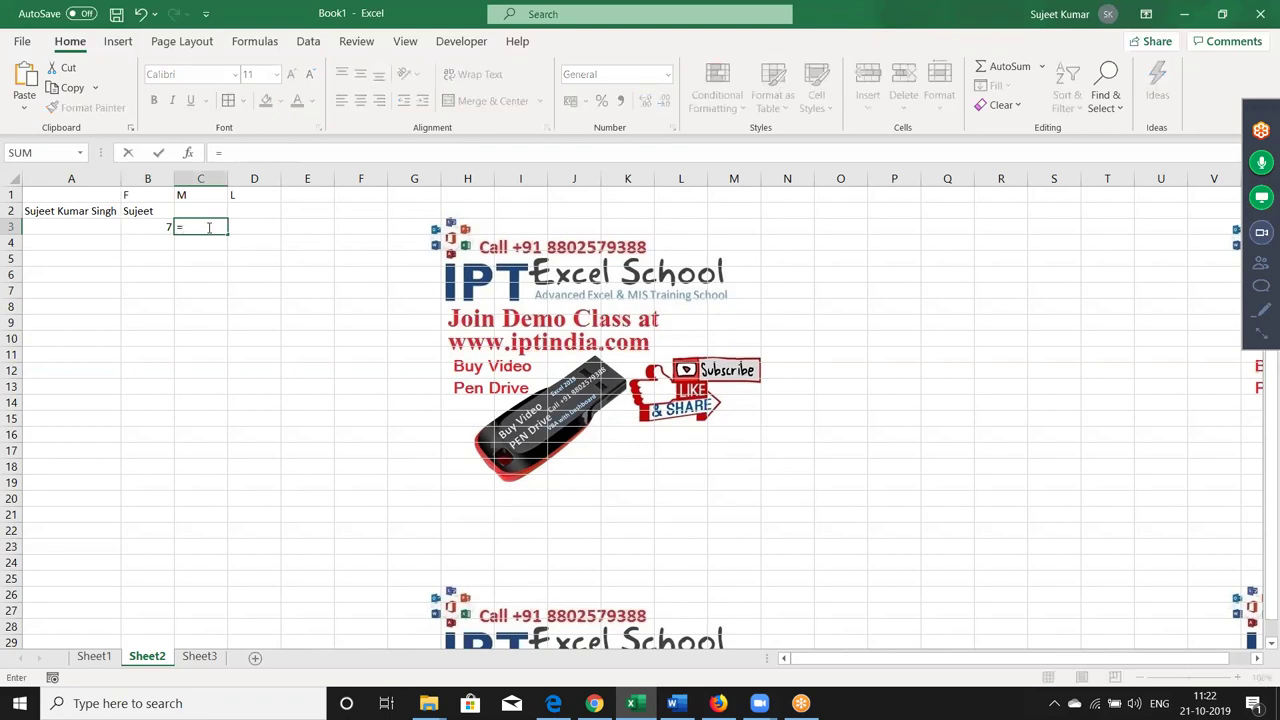
type("find")
key("Tab")
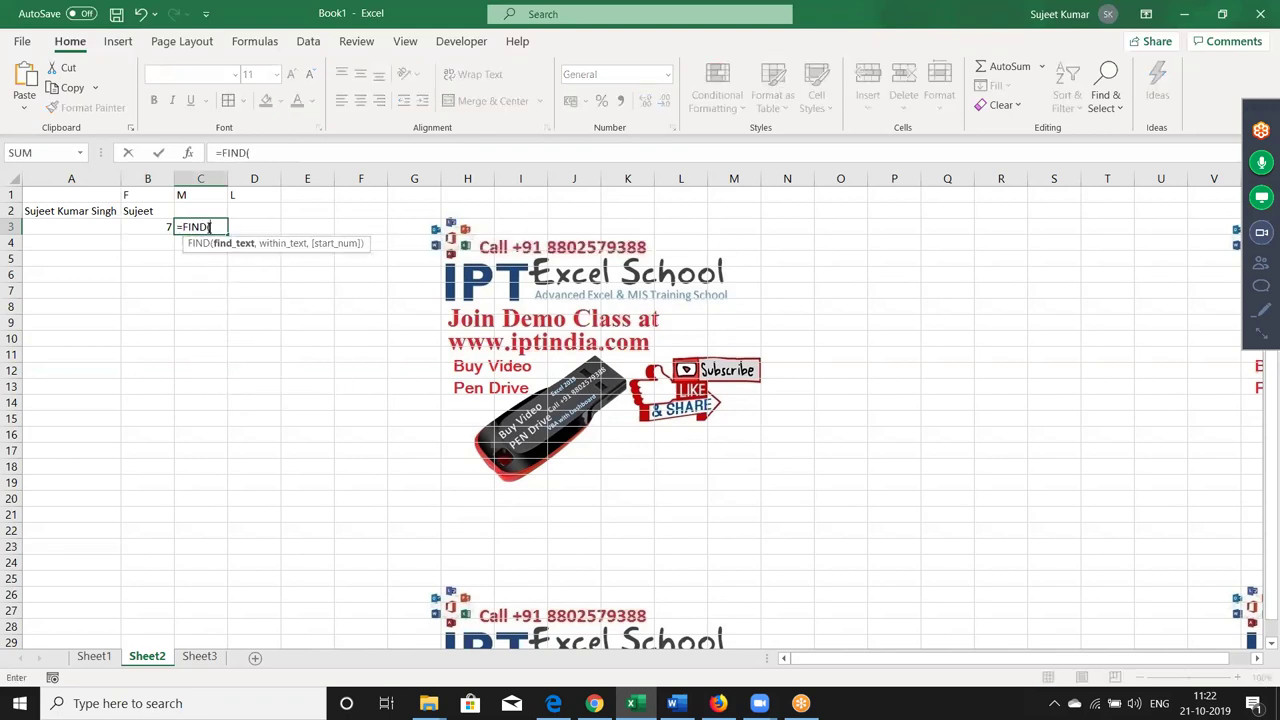
type("\" \"")
left_click(79, 217)
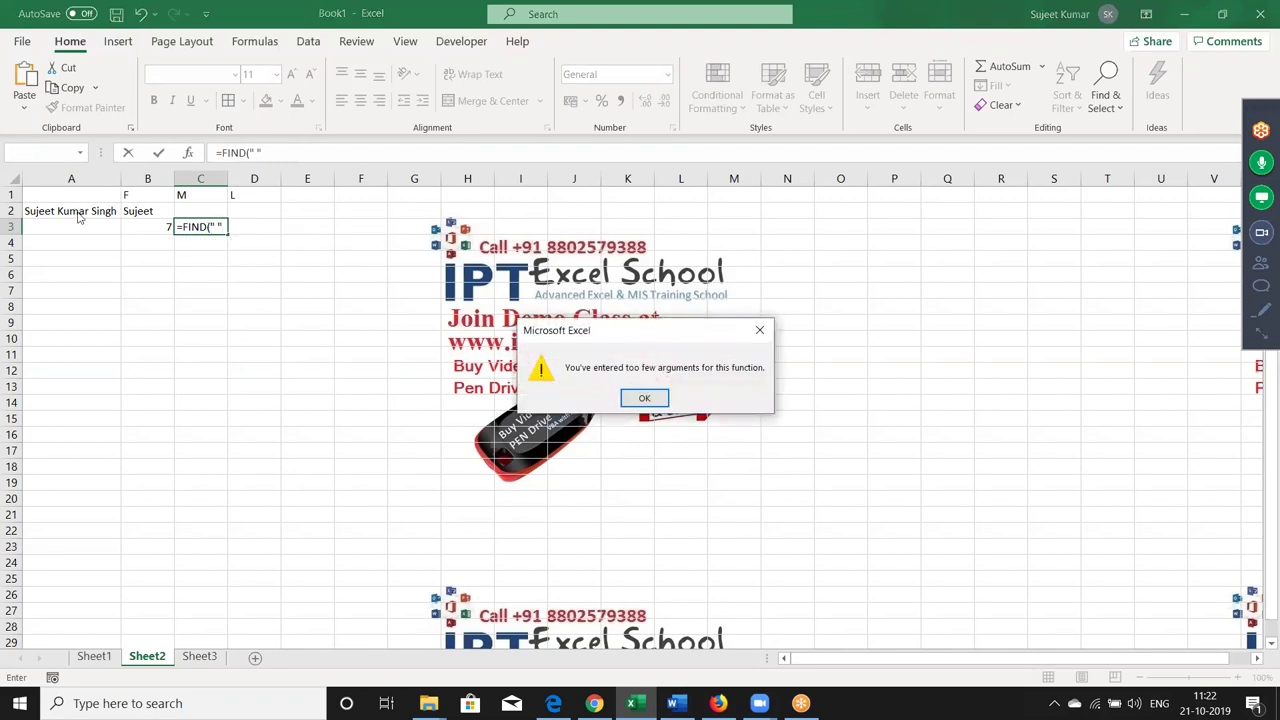
key("Return")
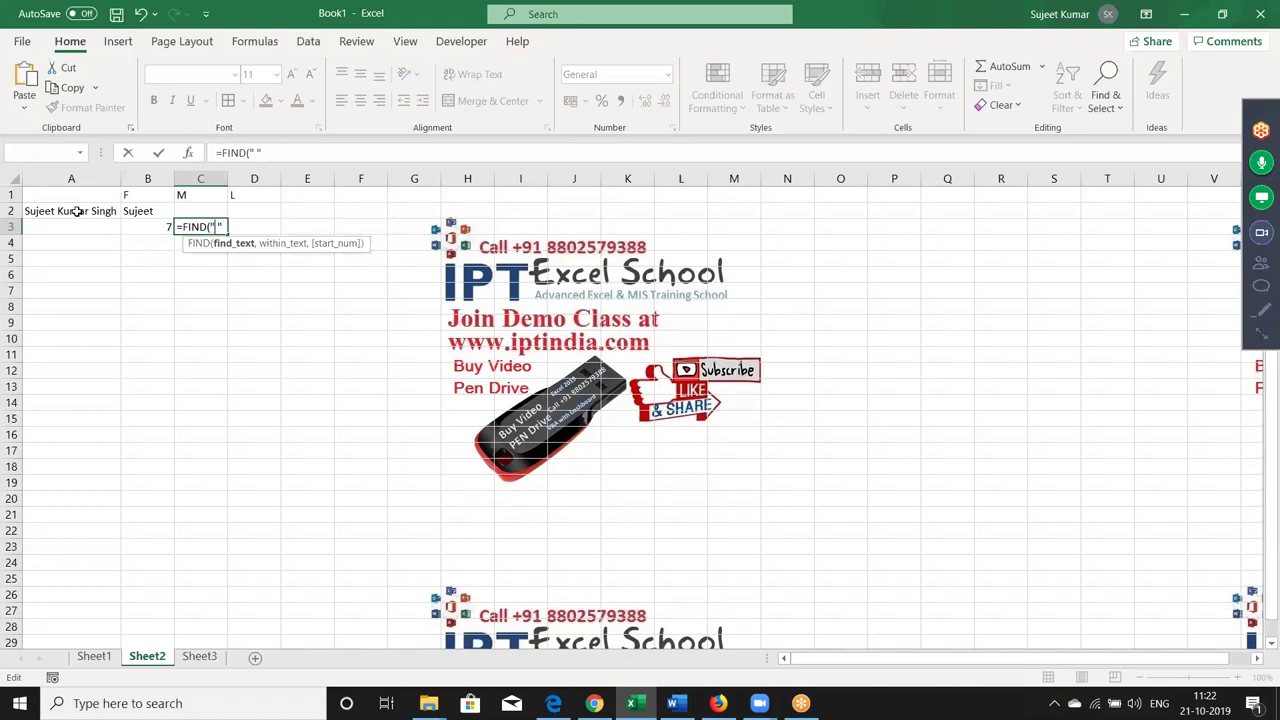
type(",")
left_click(56, 212)
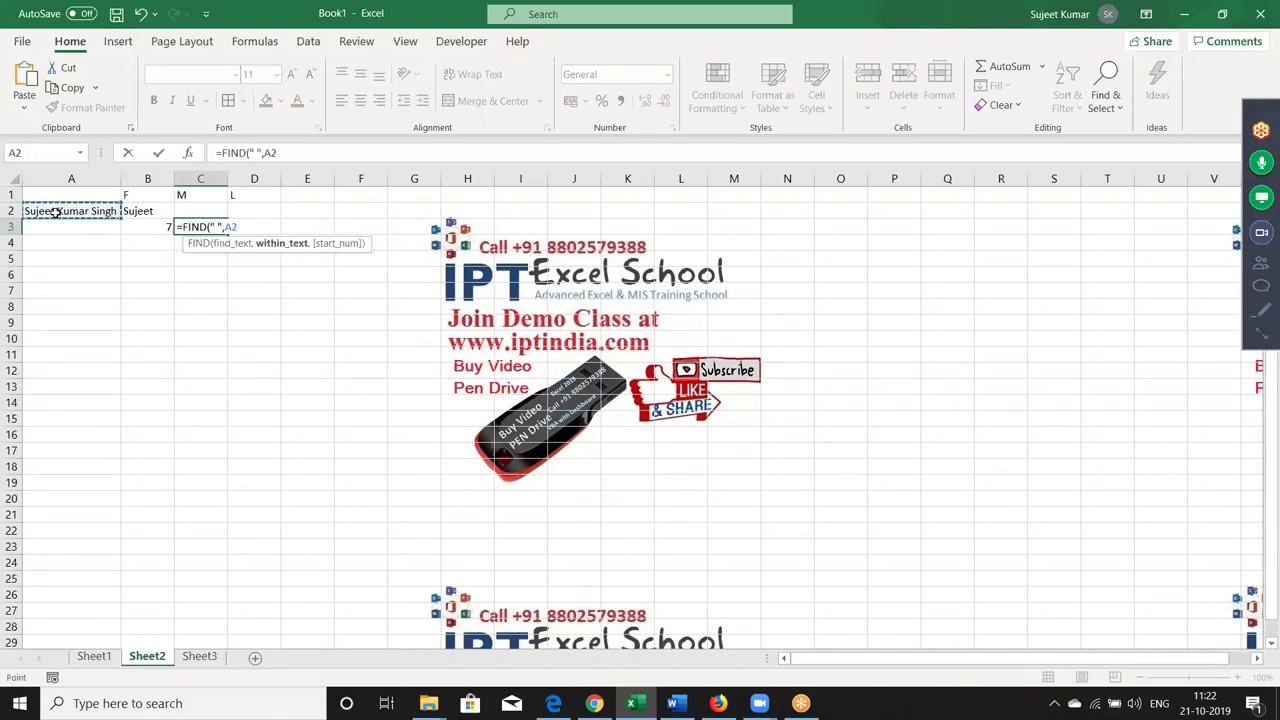
type(",")
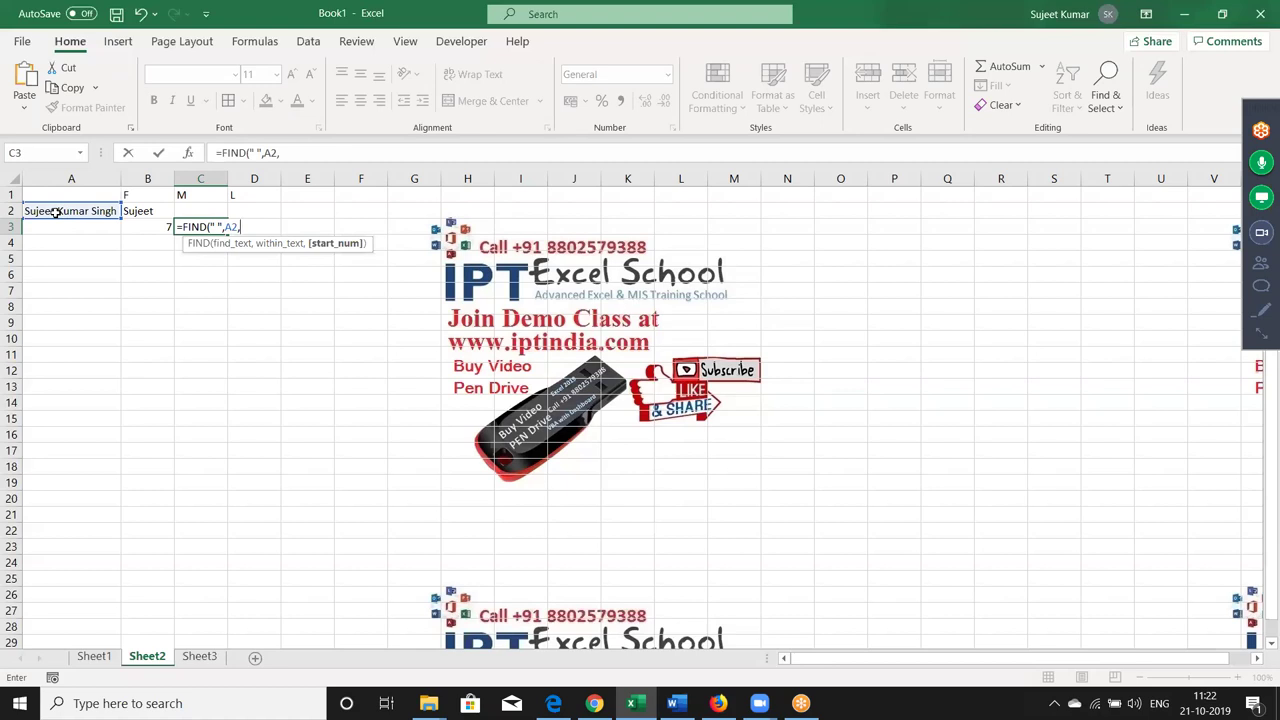
type("1")
key("Return")
key("Up")
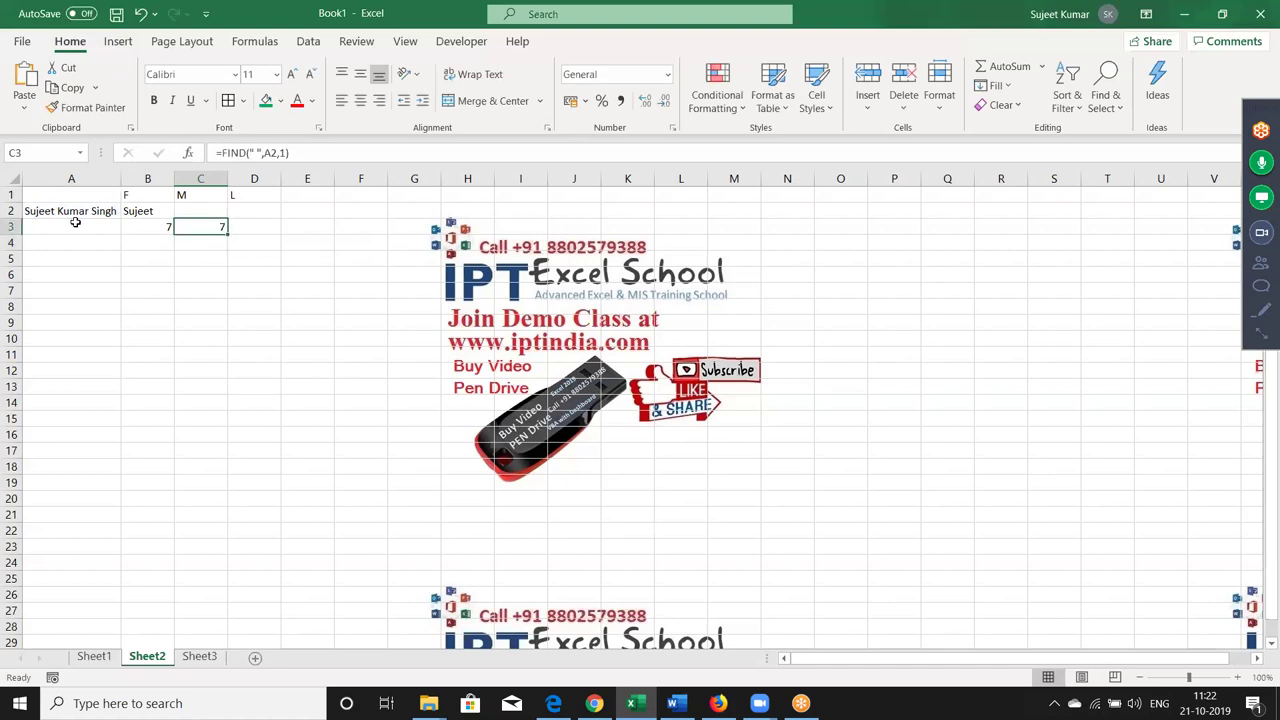
Change C3's start argument to B3+1 so it finds the second space, 13
double_click(193, 224)
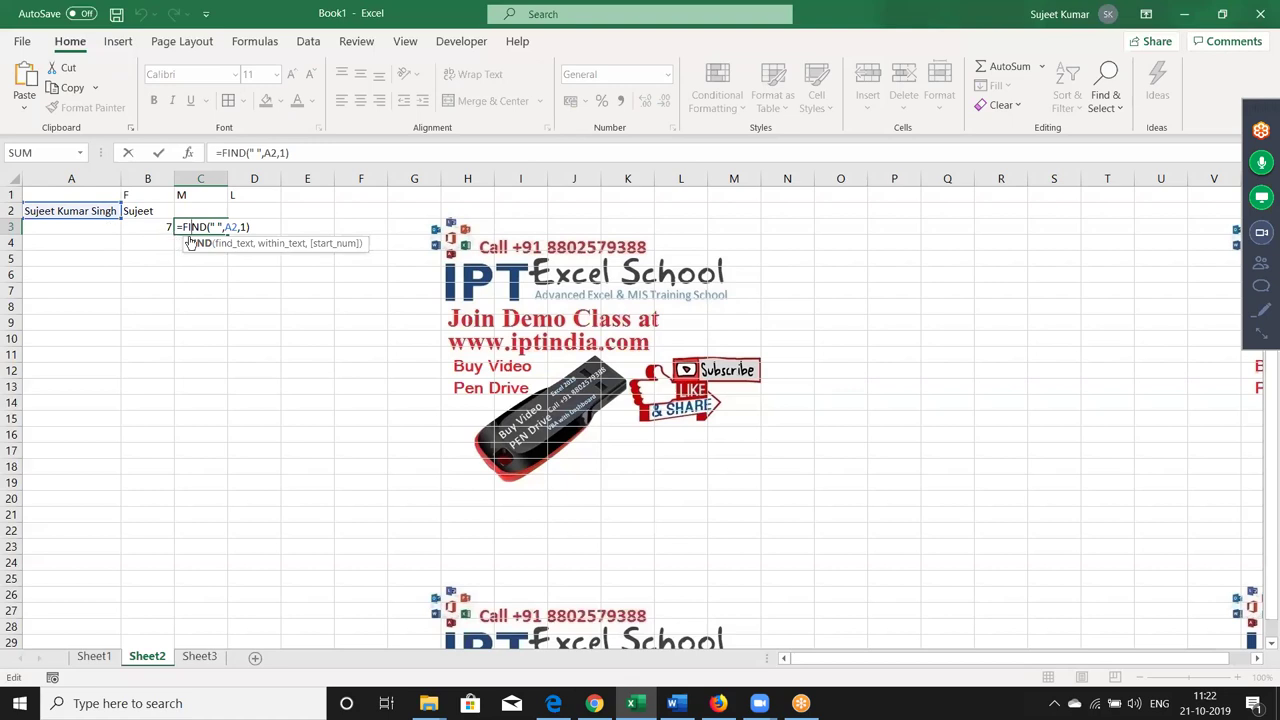
left_click(243, 227)
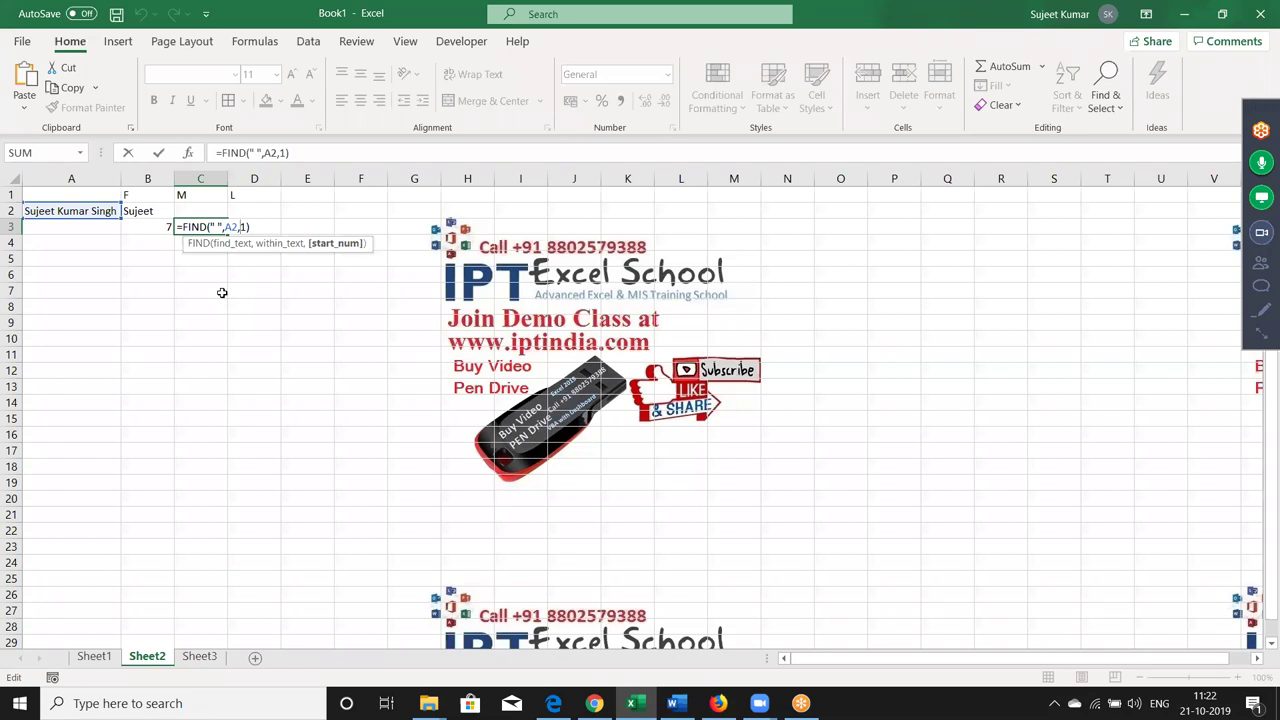
key("BackSpace")
left_click(150, 224)
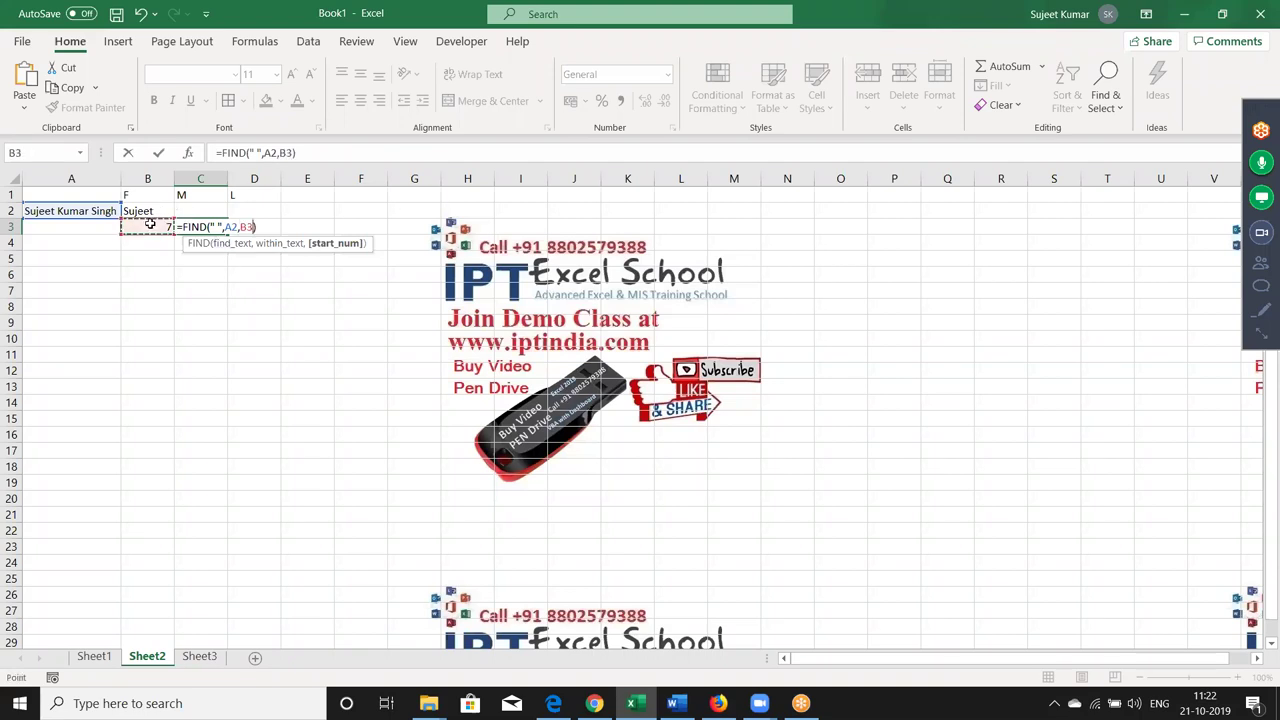
type("+1")
key("Return")
key("Up")
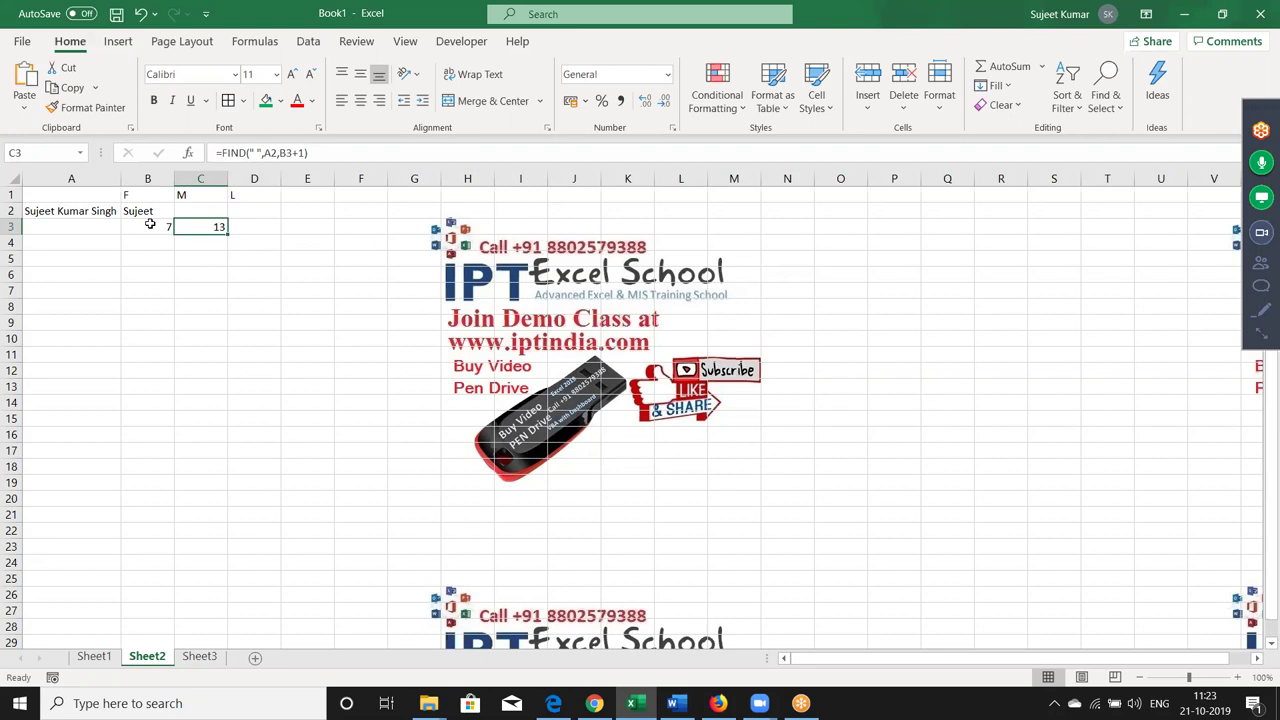
Enter =MID(A2,B3+1,C4) in C2 for the middle name
key("Up")
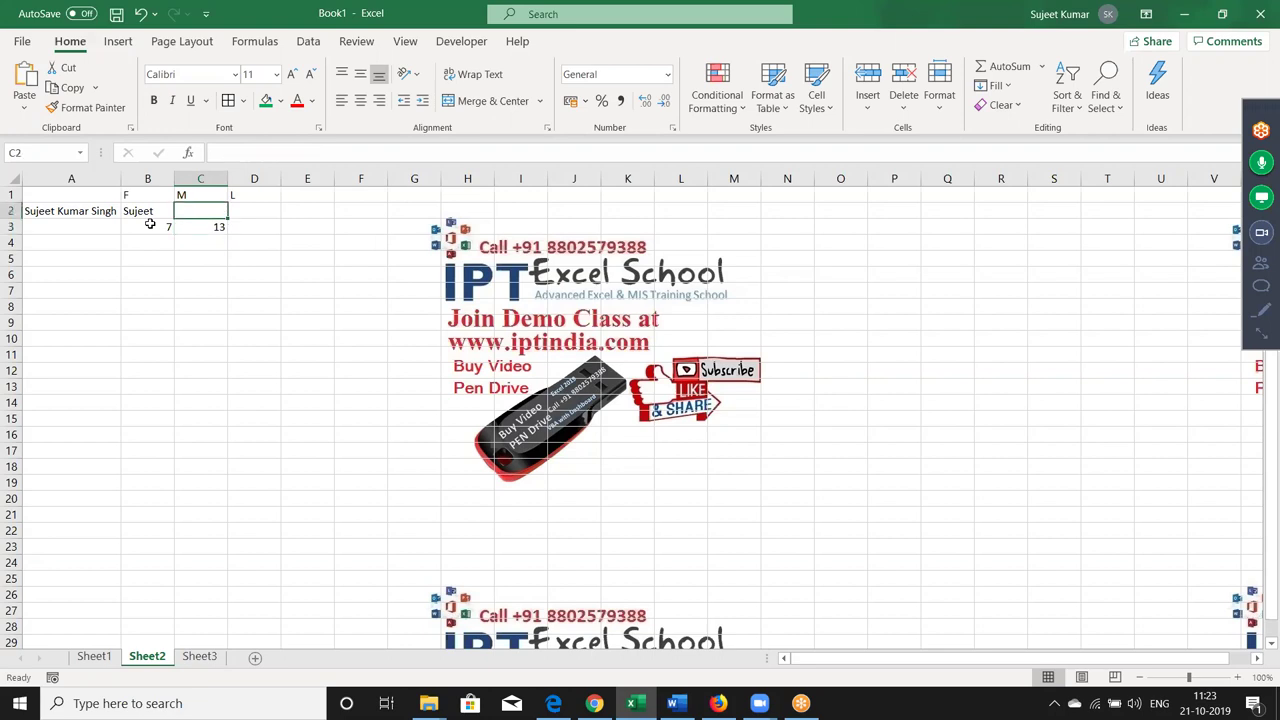
type("=mid")
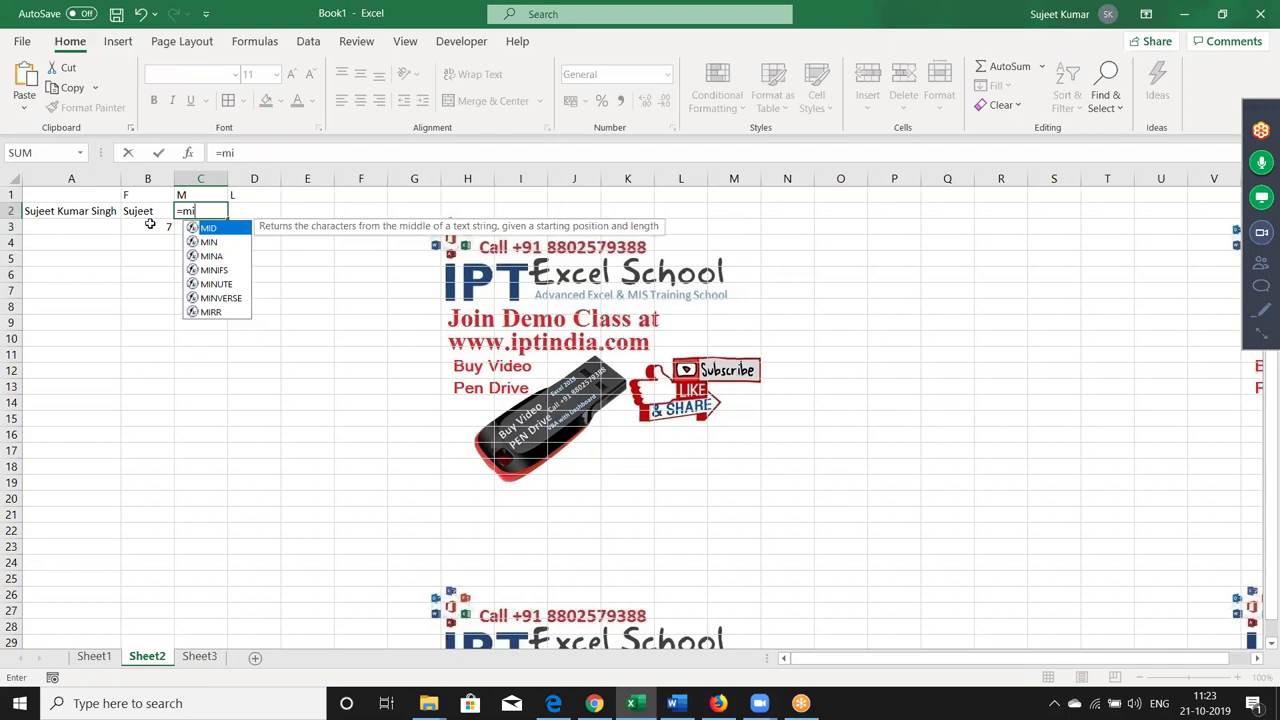
key("Tab")
left_click(94, 216)
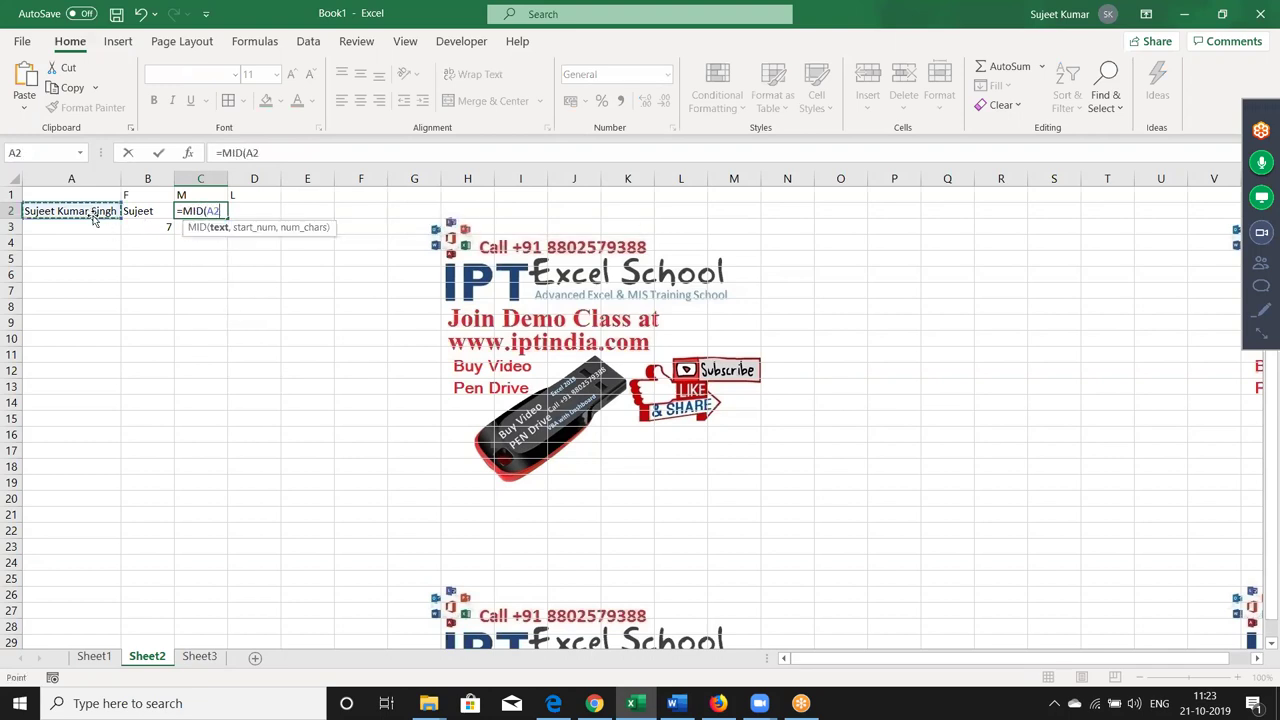
type(",")
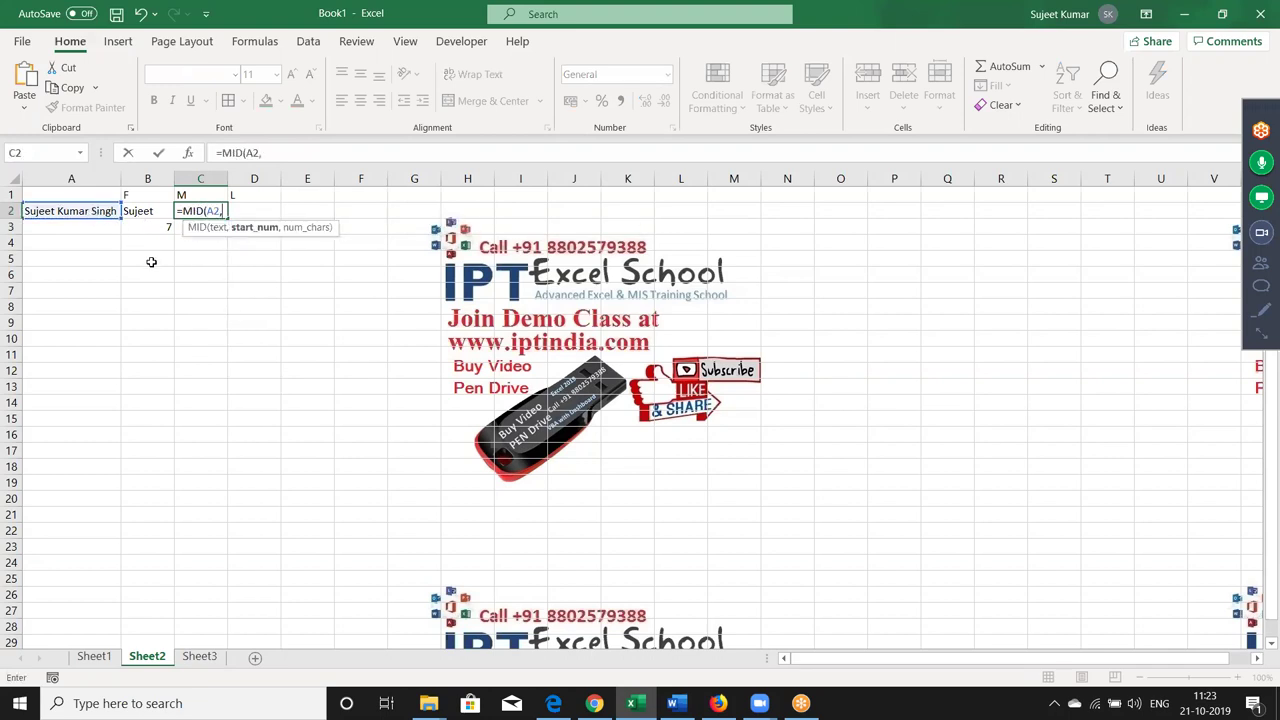
left_click(155, 232)
type("+1")
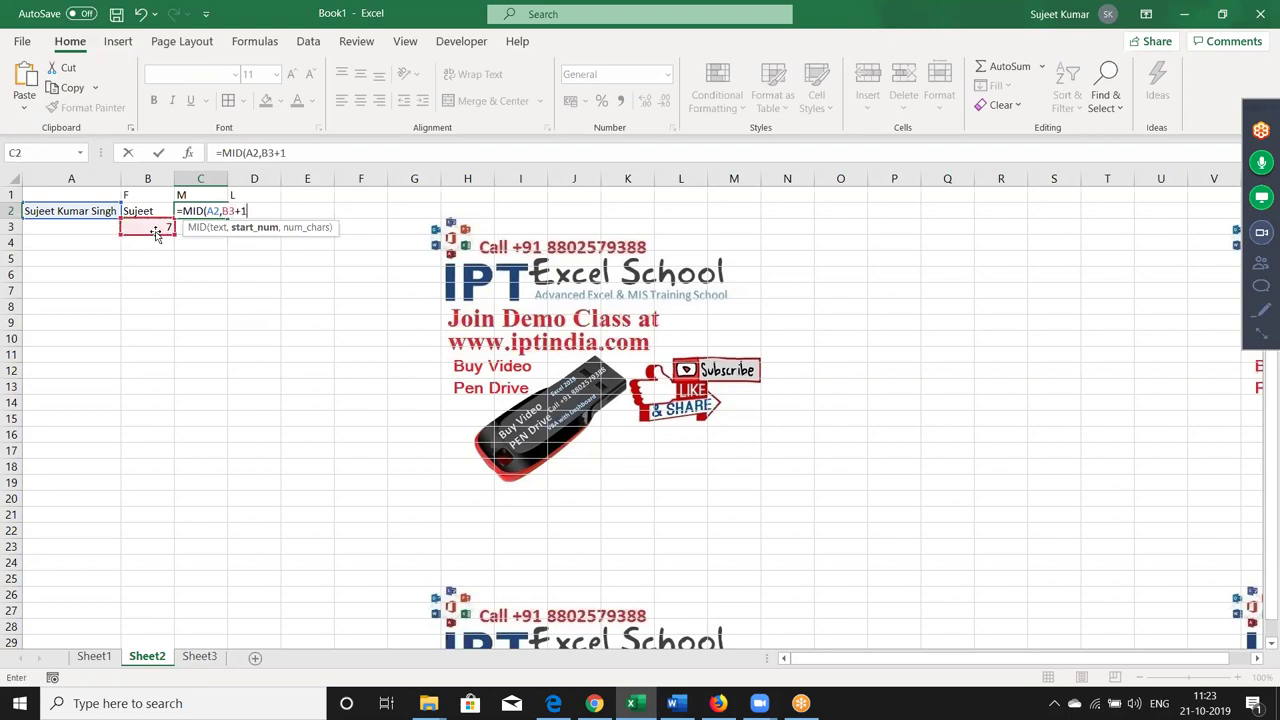
type(",")
left_click(178, 237)
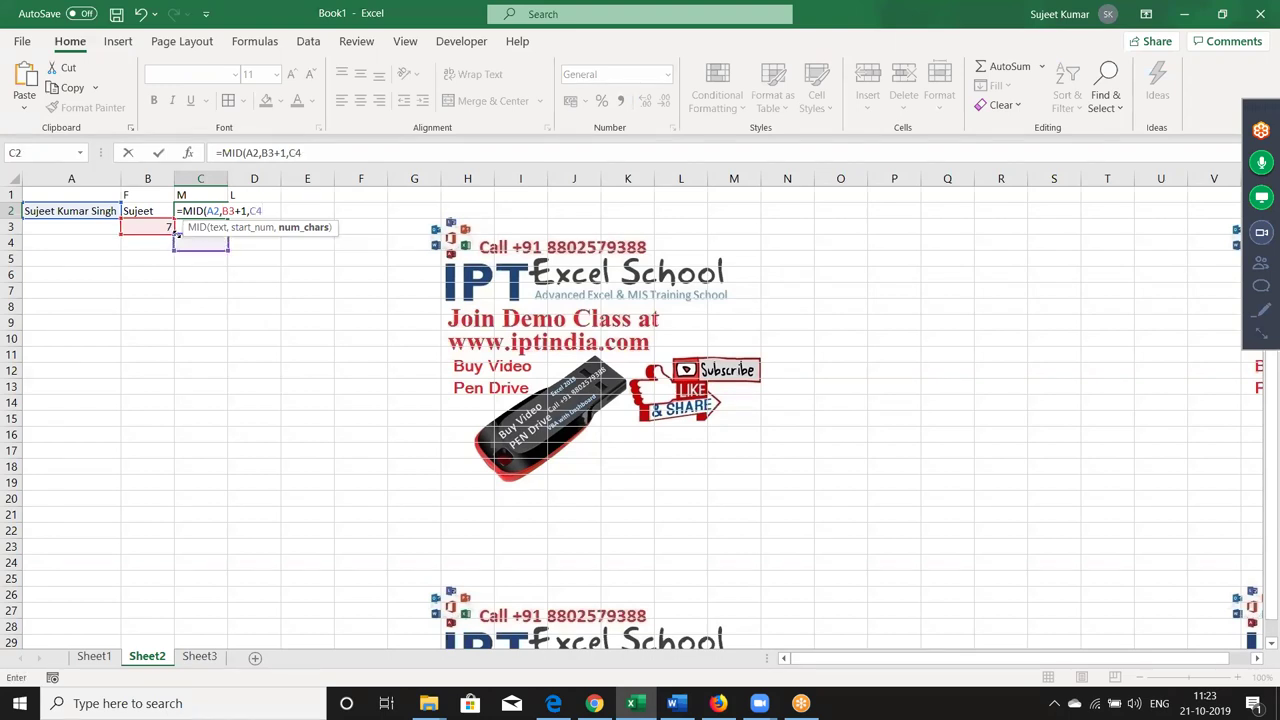
key("ctrl+Return")
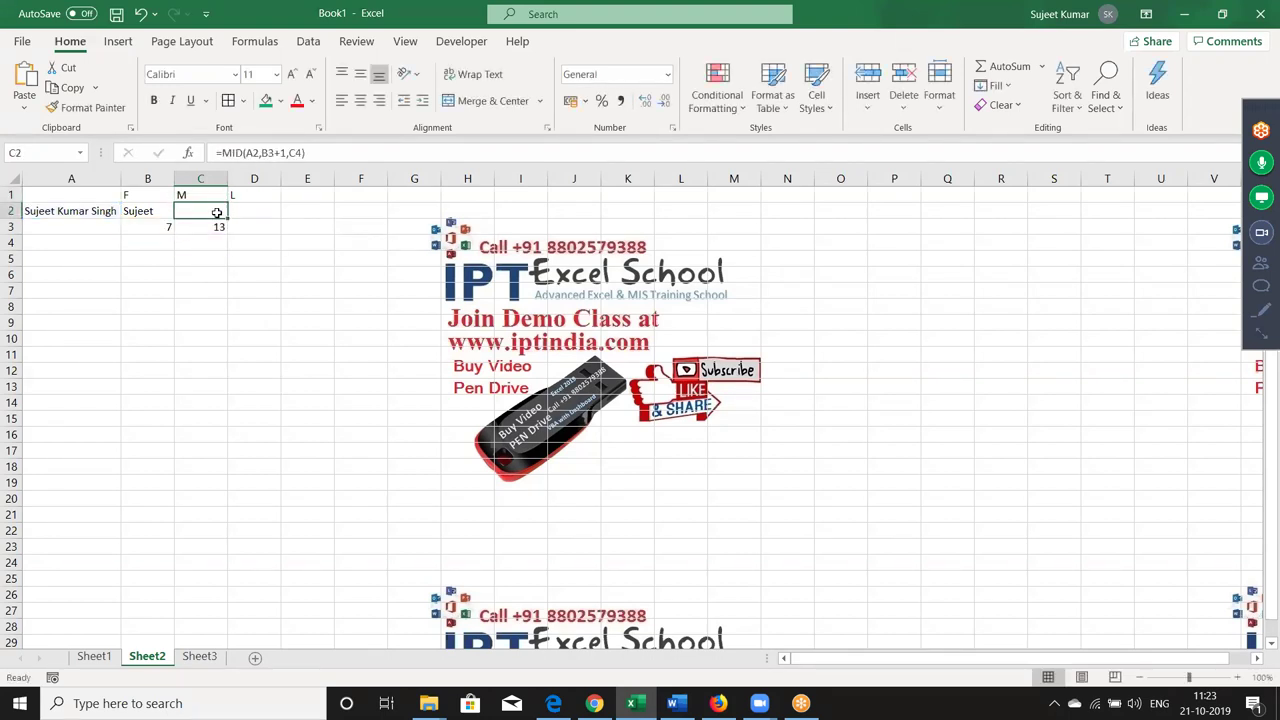
Correct C2's length argument to C3-B3, giving =MID(A2,B3+1,C3-B3)
double_click(220, 227)
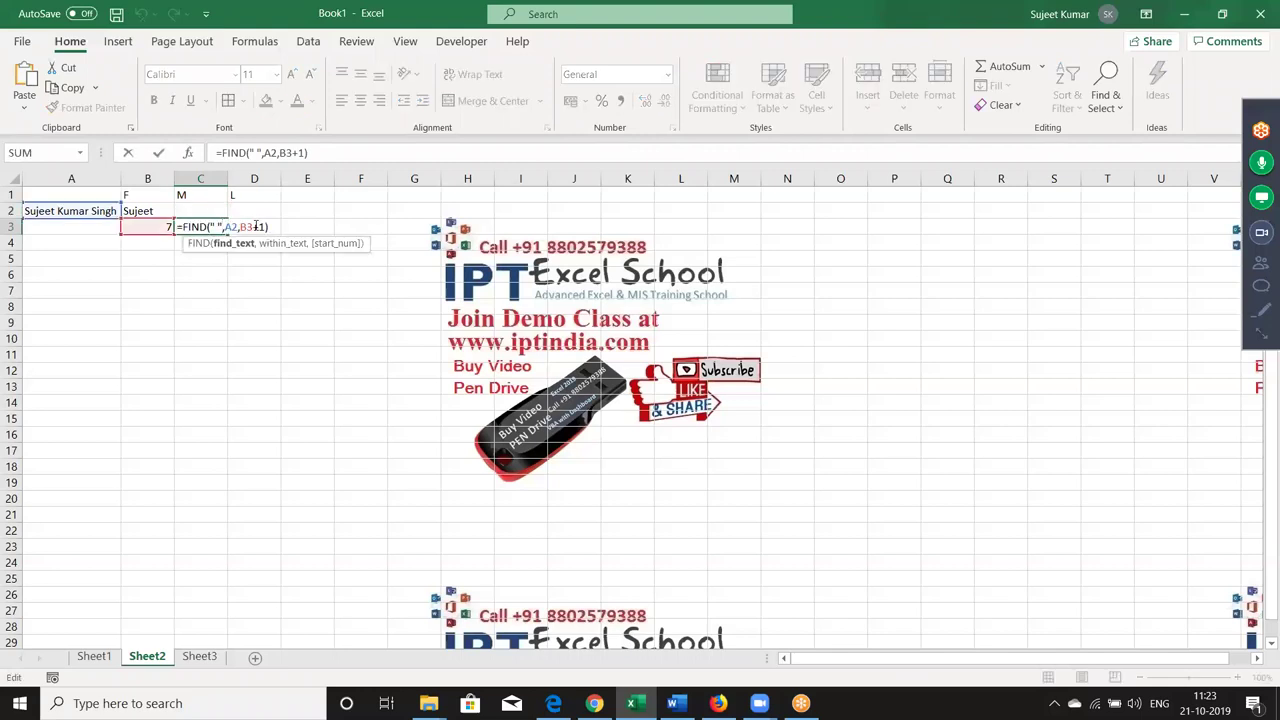
key("ctrl+Return")
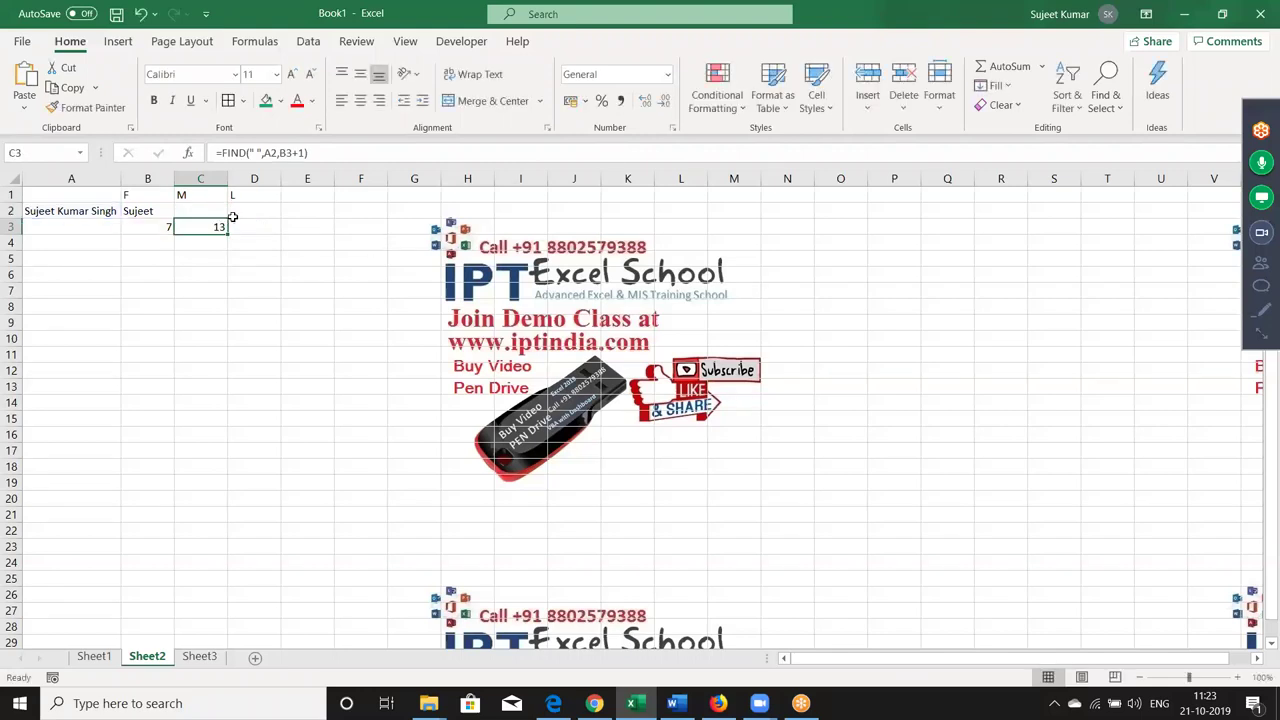
double_click(217, 210)
left_click(267, 210)
key("BackSpace")
key("BackSpace")
key("BackSpace")
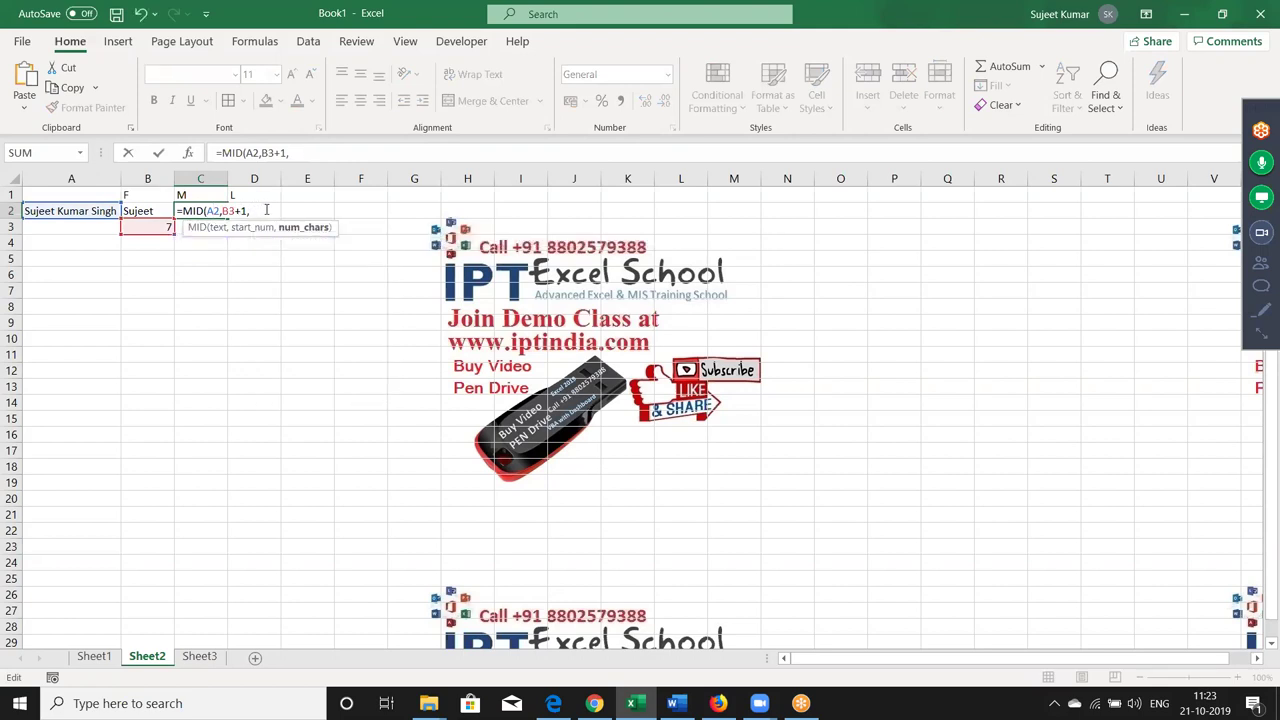
left_click(178, 228)
type("-")
left_click(147, 222)
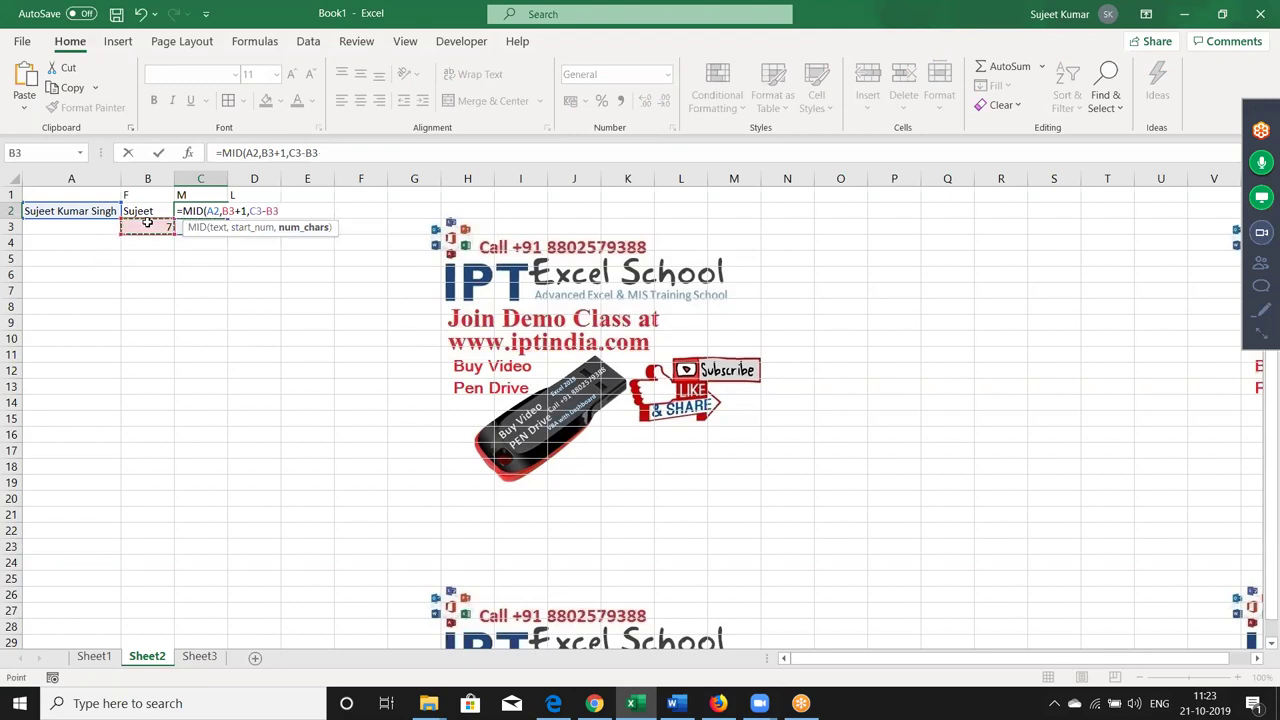
key("Return")
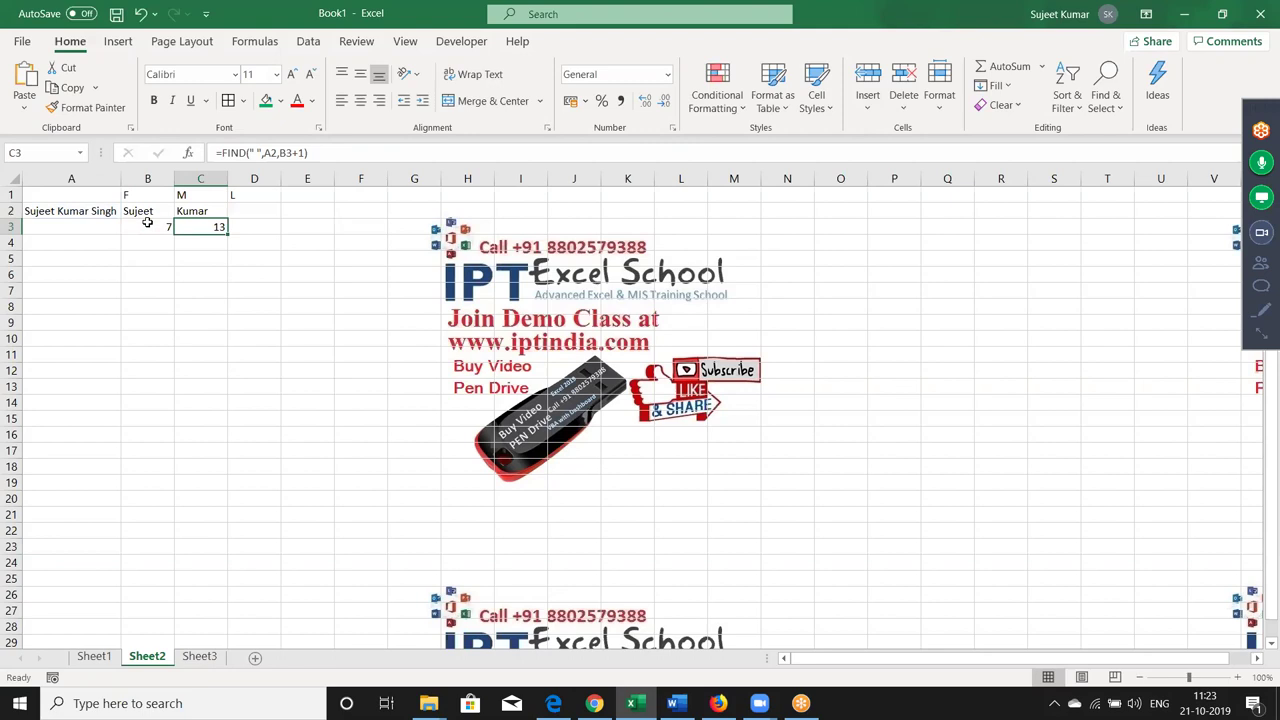
key("Up")
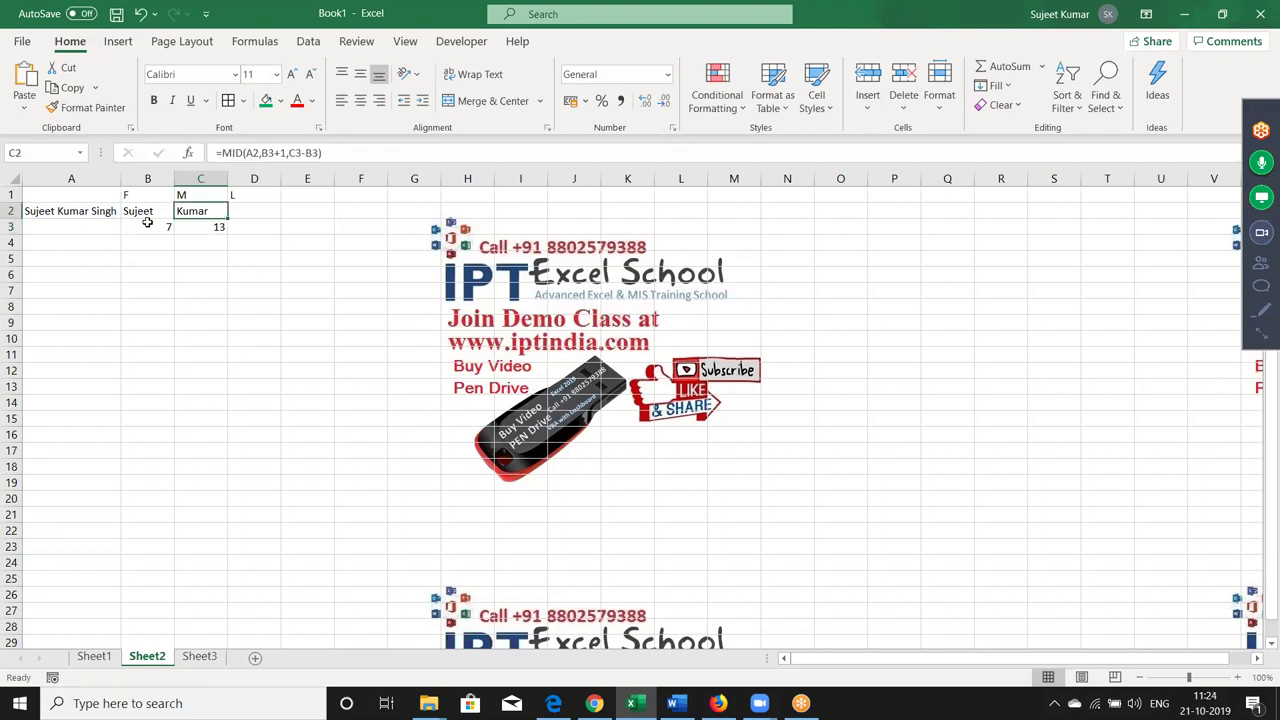
key("Right")
type("=")
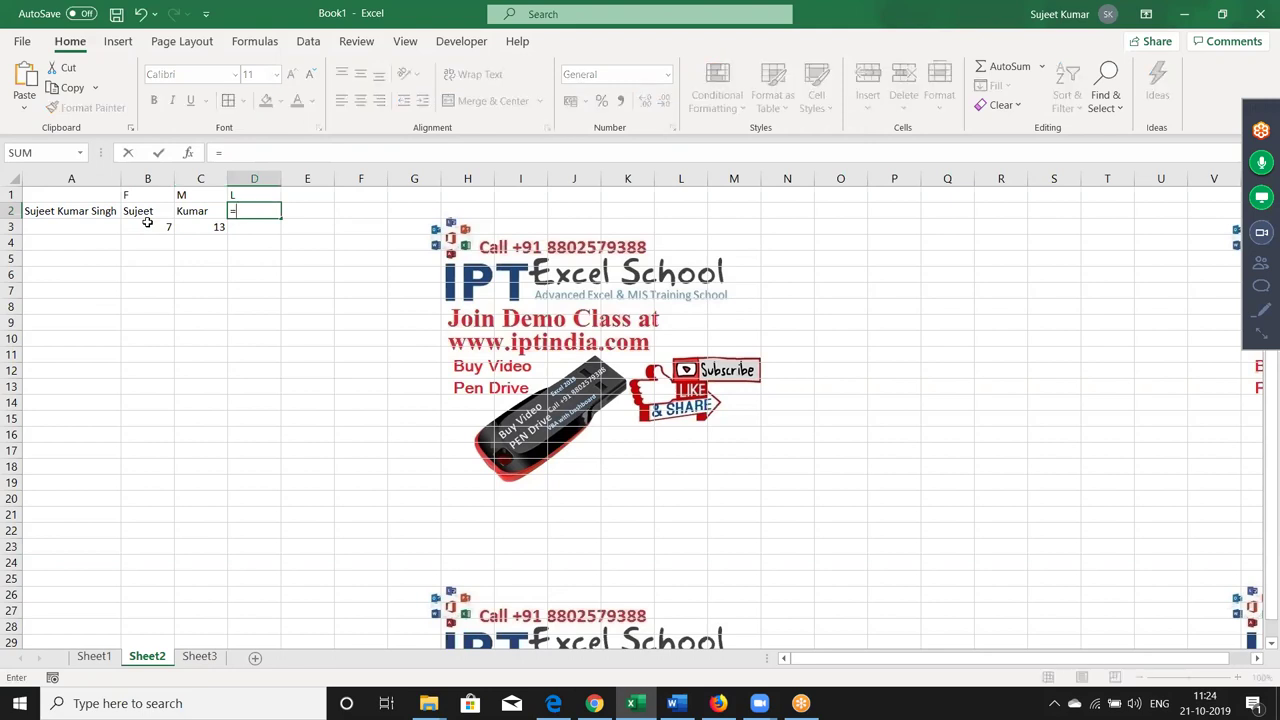
type("ri")
Complete =RIGHT(A2,LEN(A2)-C3) in D2 to return the last name
key("Tab")
left_click(77, 211)
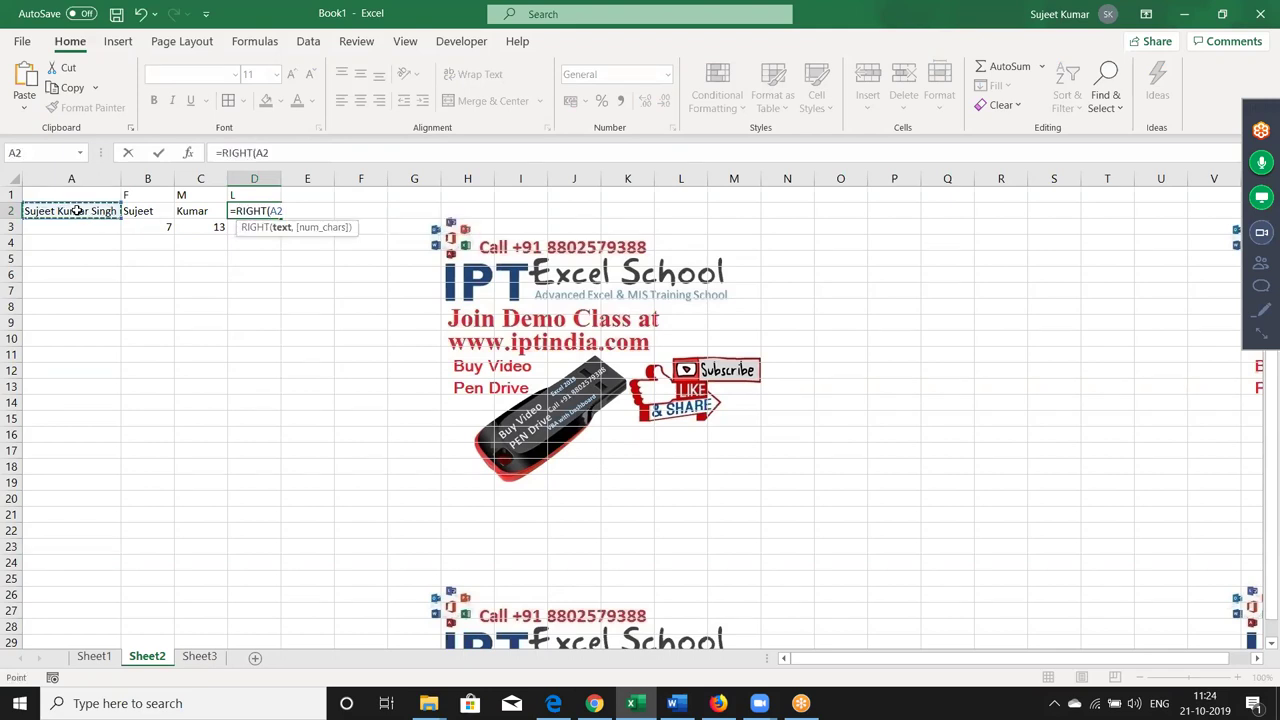
type(",")
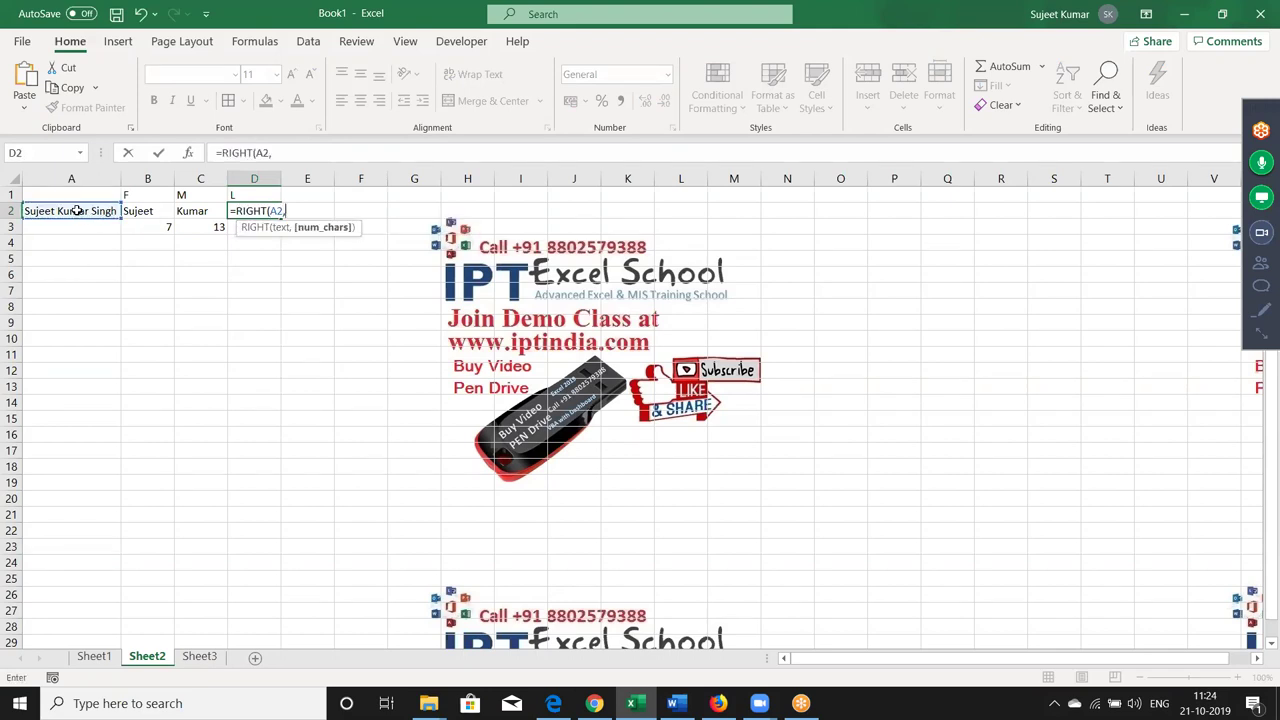
type("le")
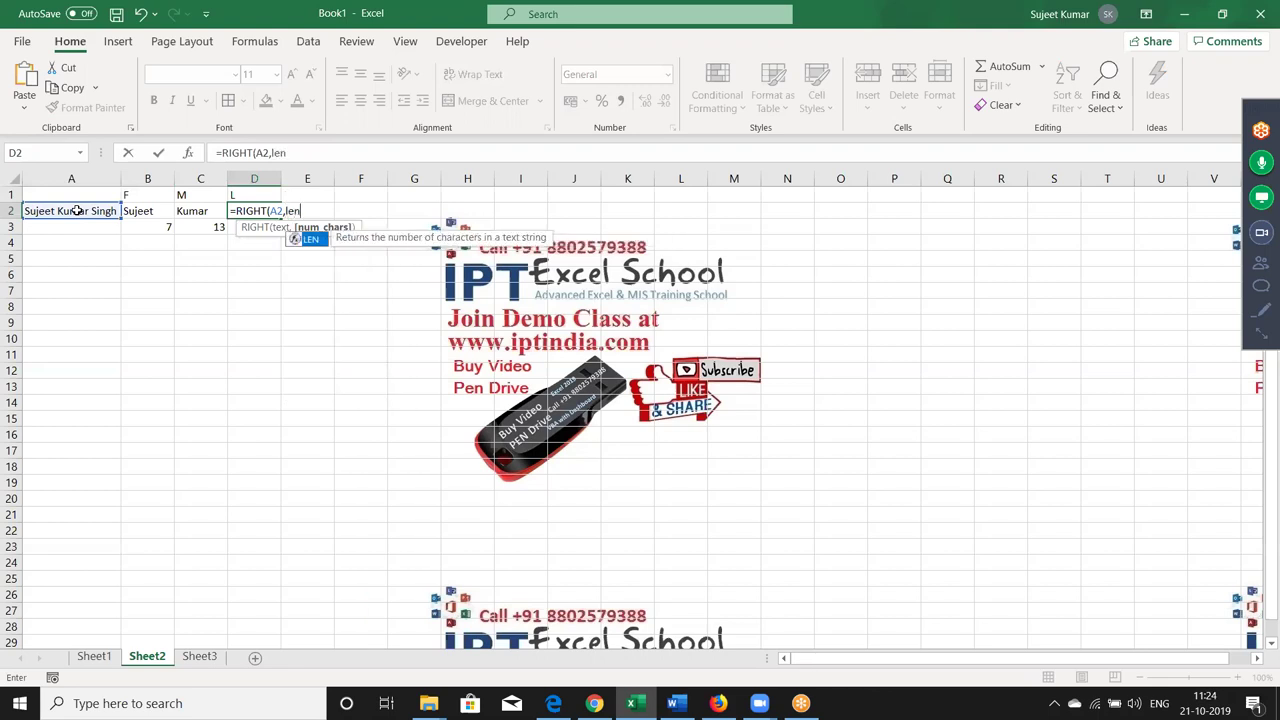
type("n")
key("Tab")
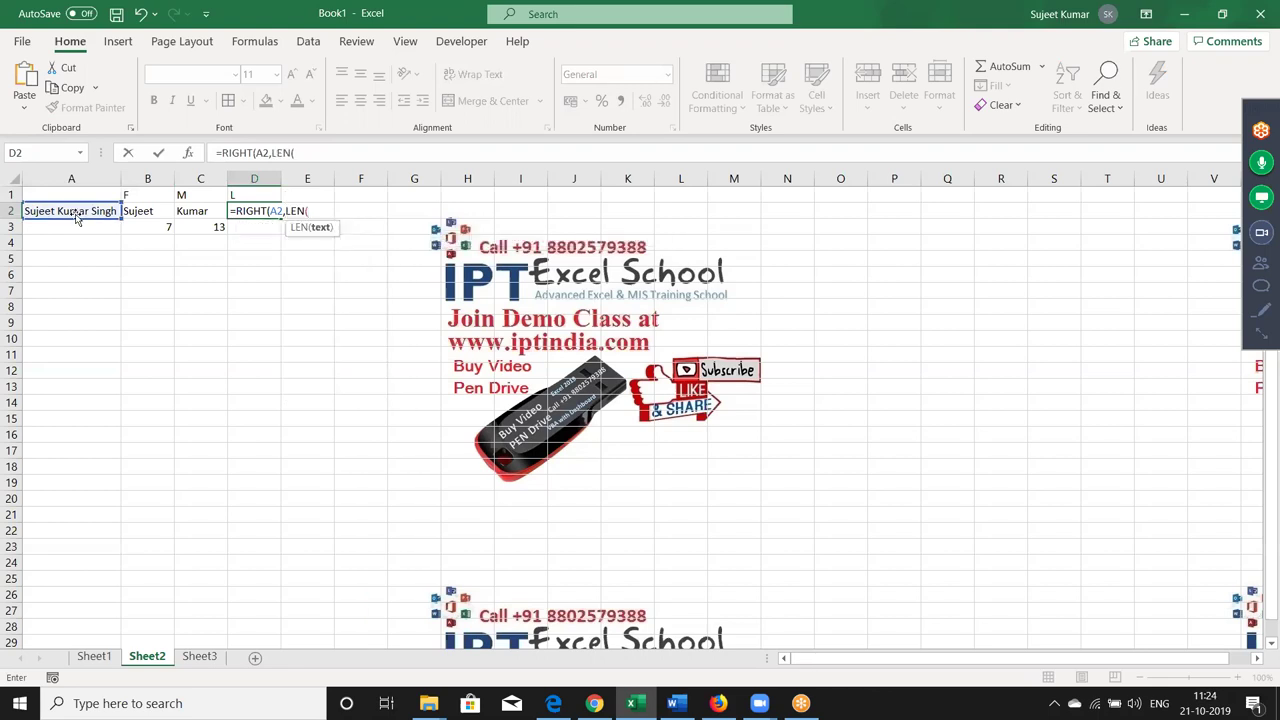
left_click(78, 212)
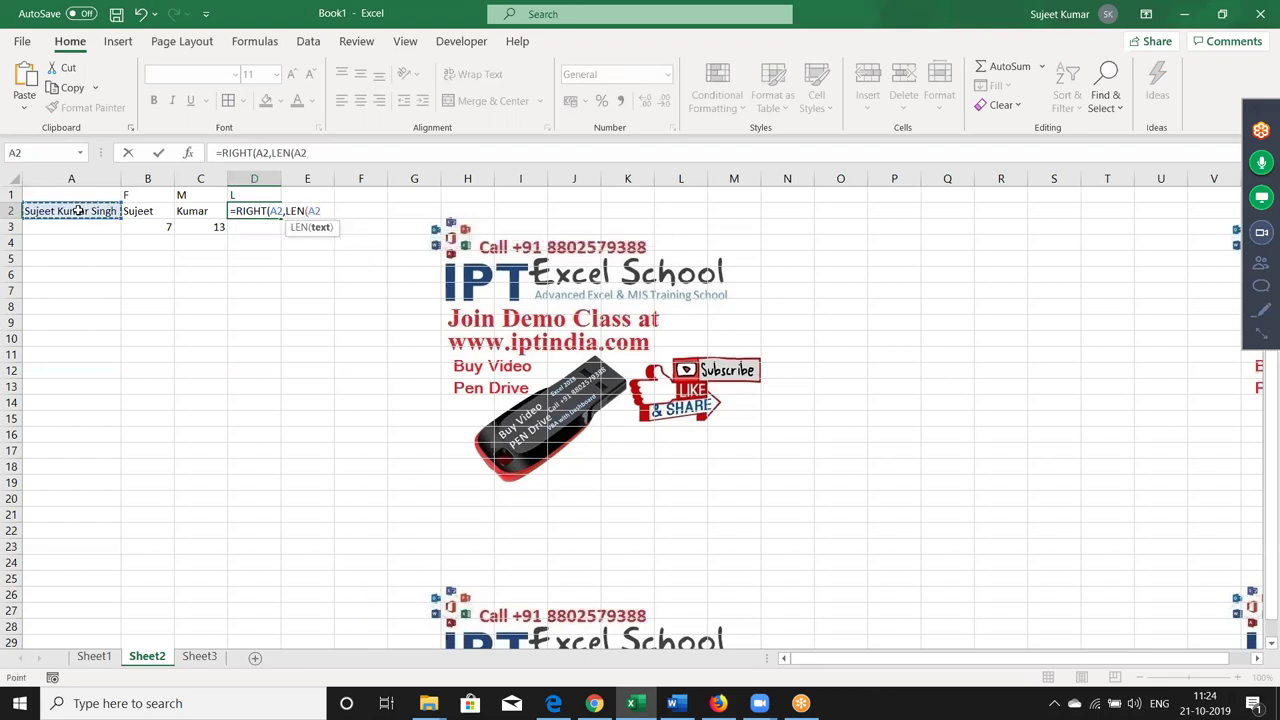
type(")-")
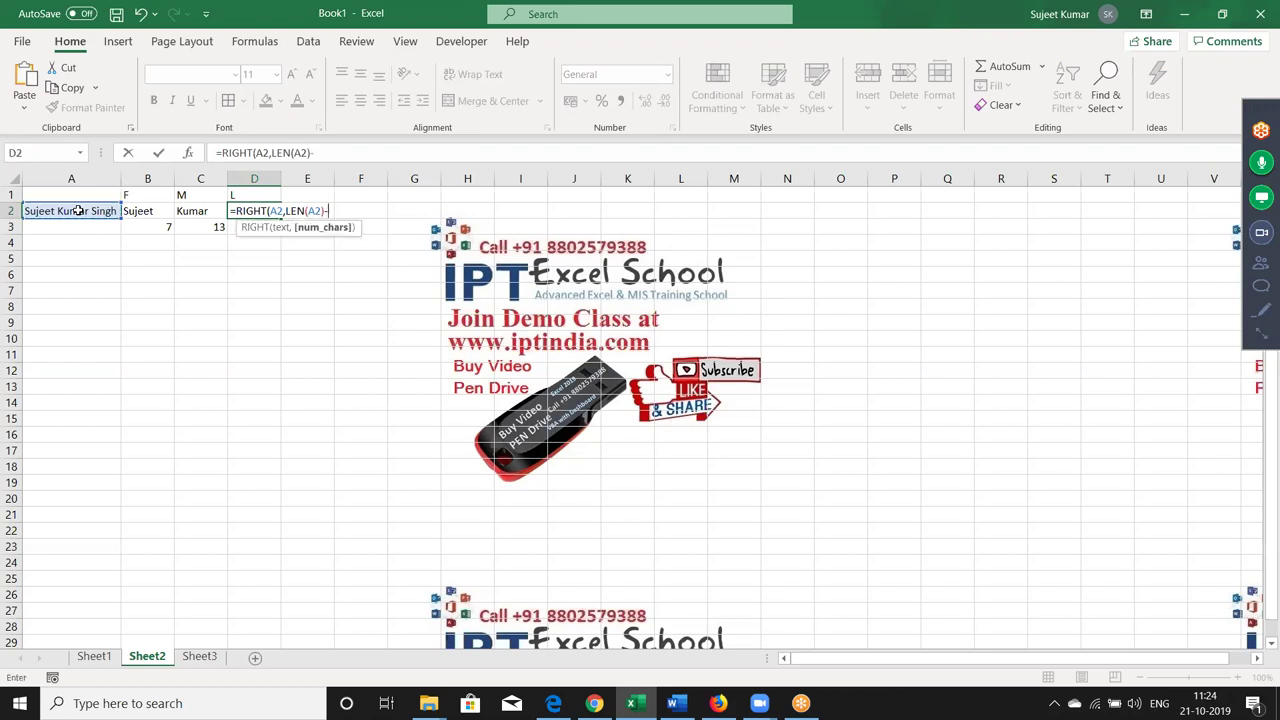
left_click(195, 225)
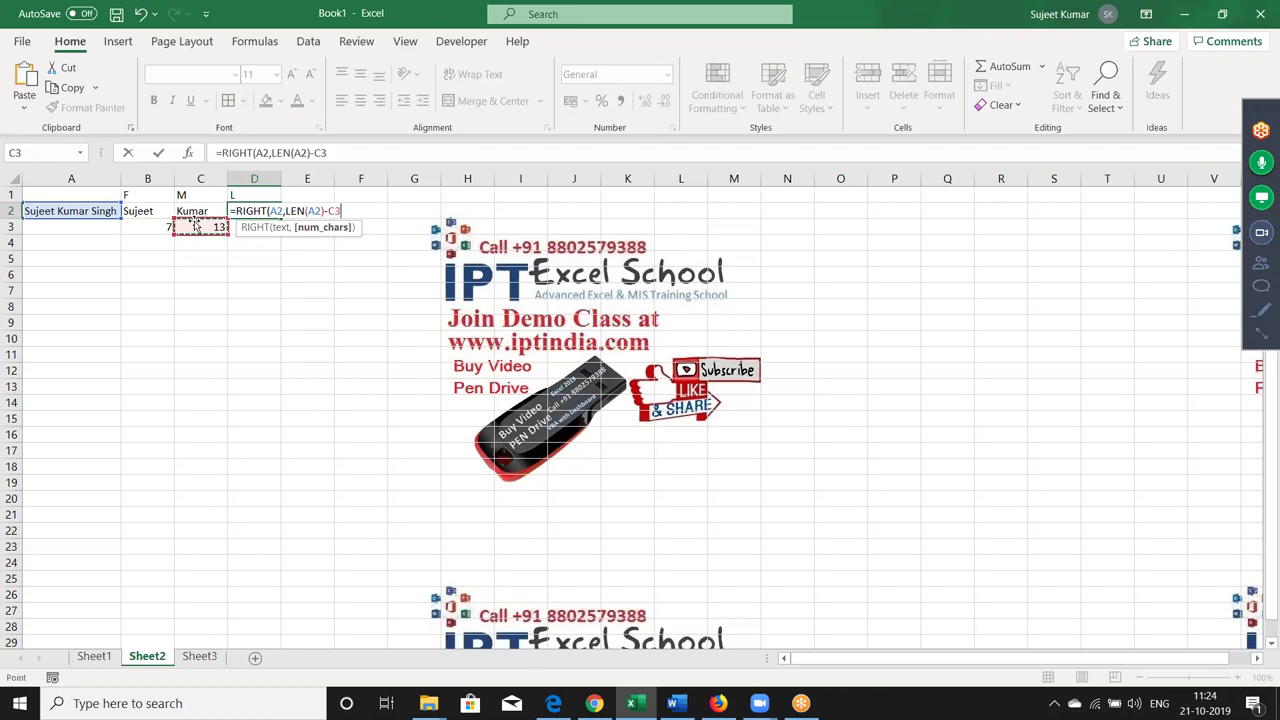
key("Return")
key("Return")
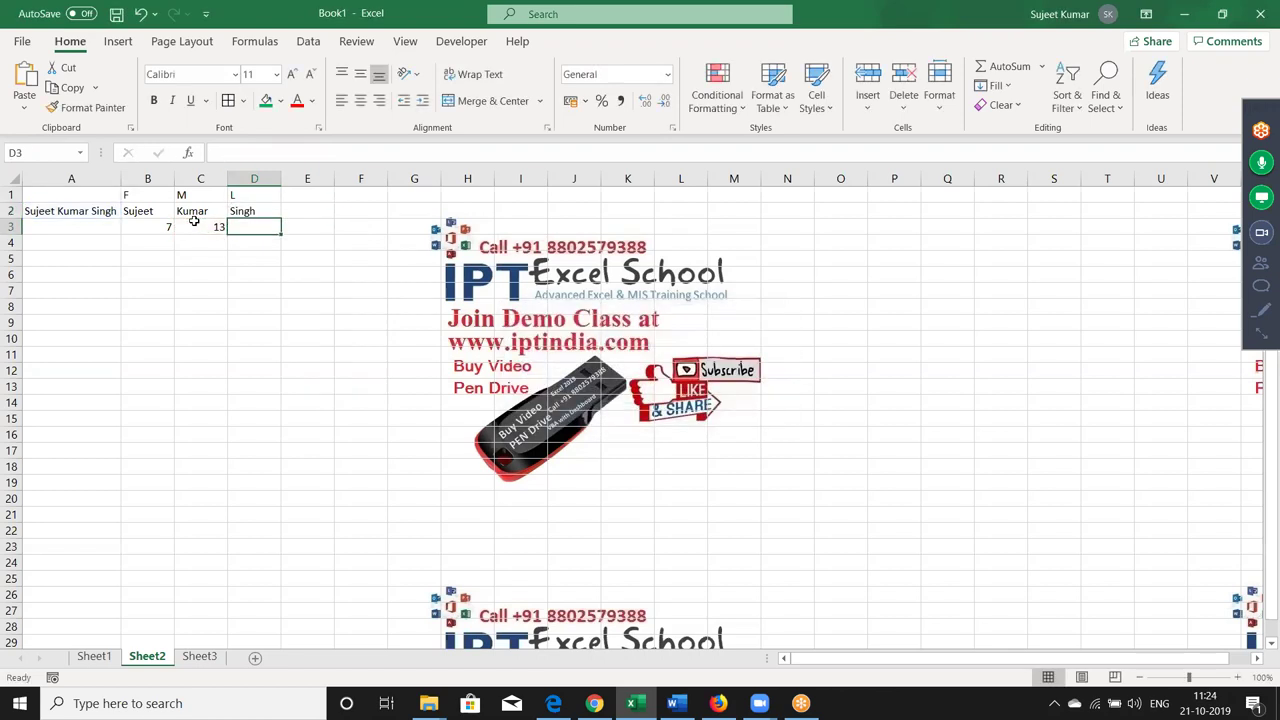
key("Up")
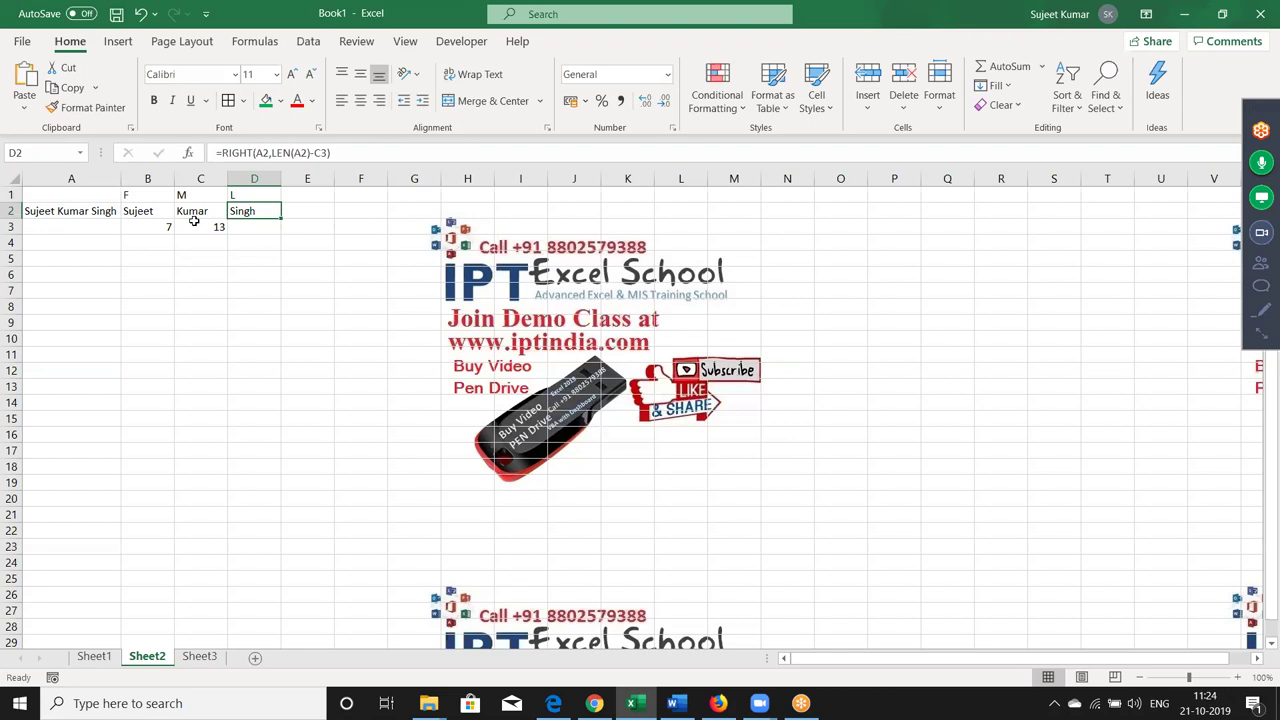
key("Left")
key("Left")
key("Right")
key("Right")
key("Down")
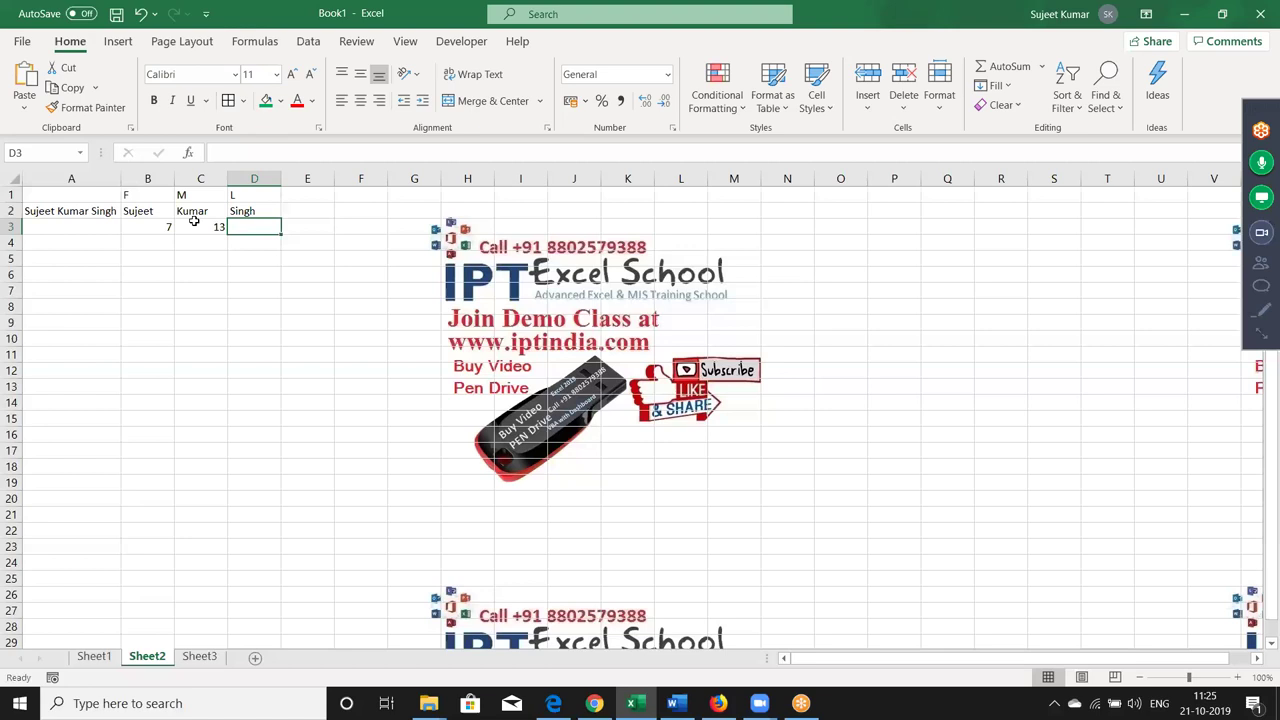
Paste B3's FIND expression into B2, making =LEFT(A2,FIND(" ",A2,3)-1)
left_click(162, 226)
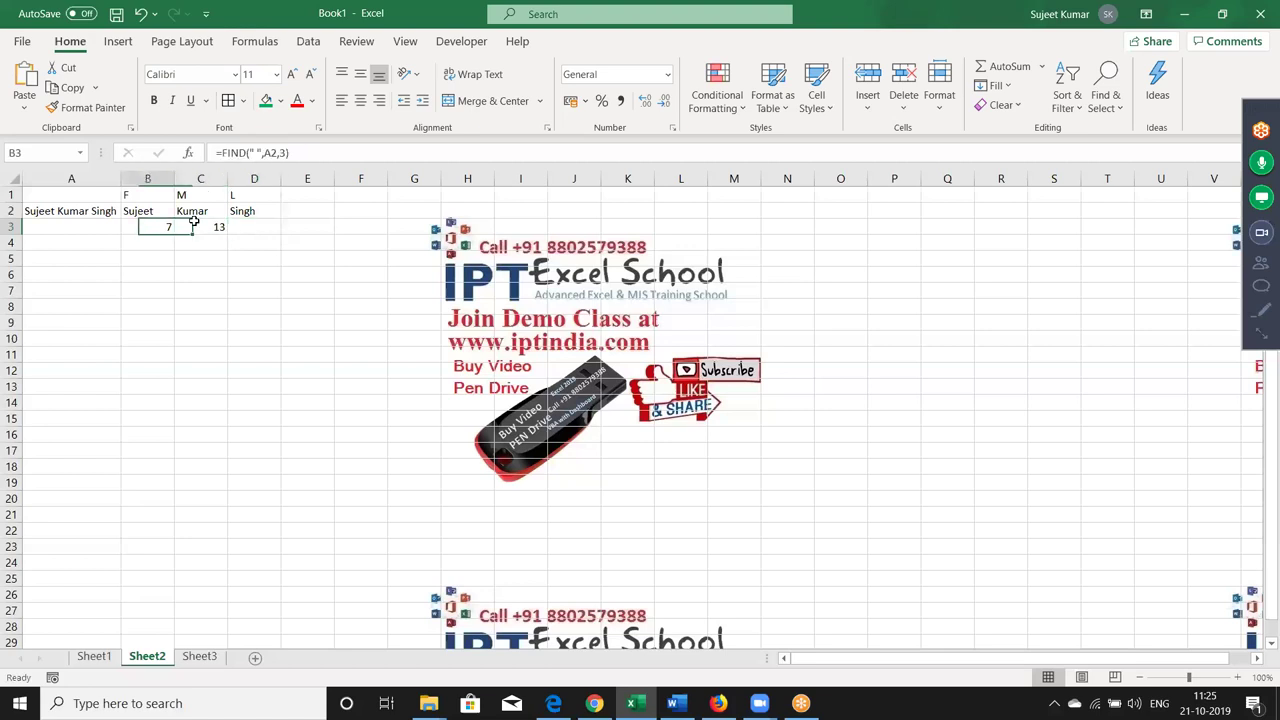
left_click(217, 152)
left_click_drag(217, 152, 300, 152)
left_click(305, 152)
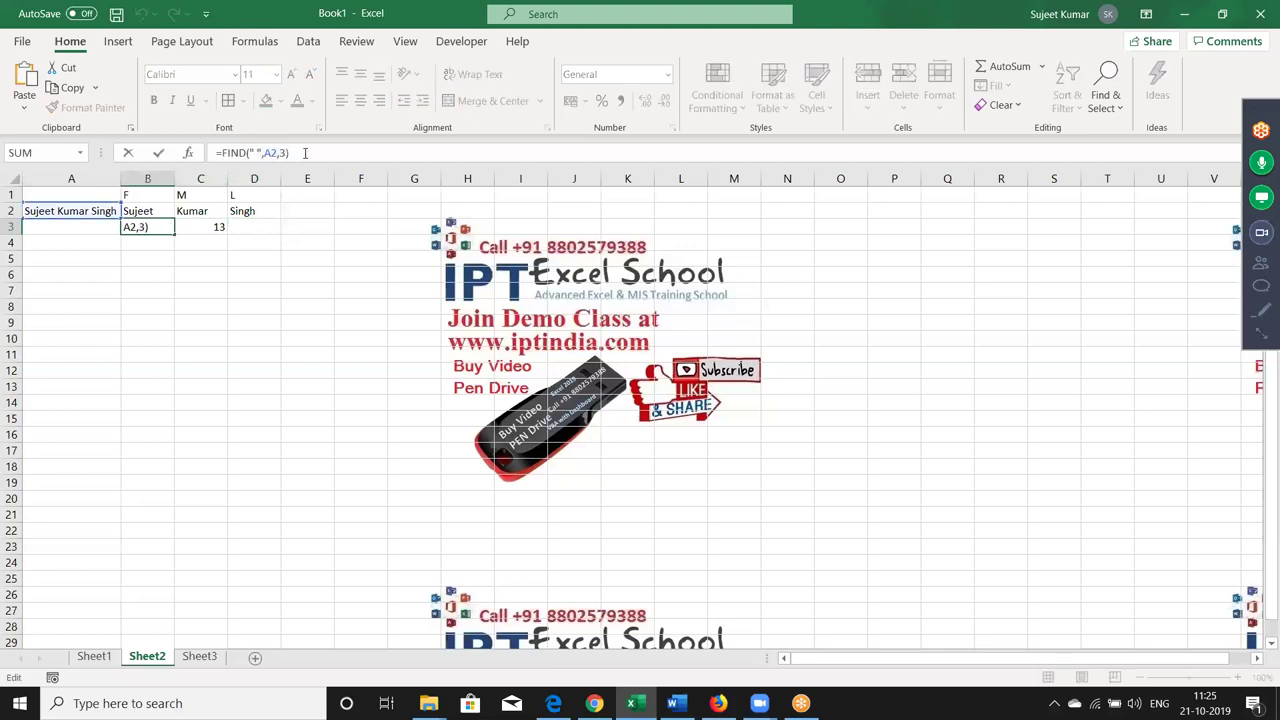
key("shift+Left")
key("shift+Left")
key("shift+Left")
key("shift+Left")
key("shift+Left")
key("shift+Left")
key("shift+Left")
key("ctrl+c")
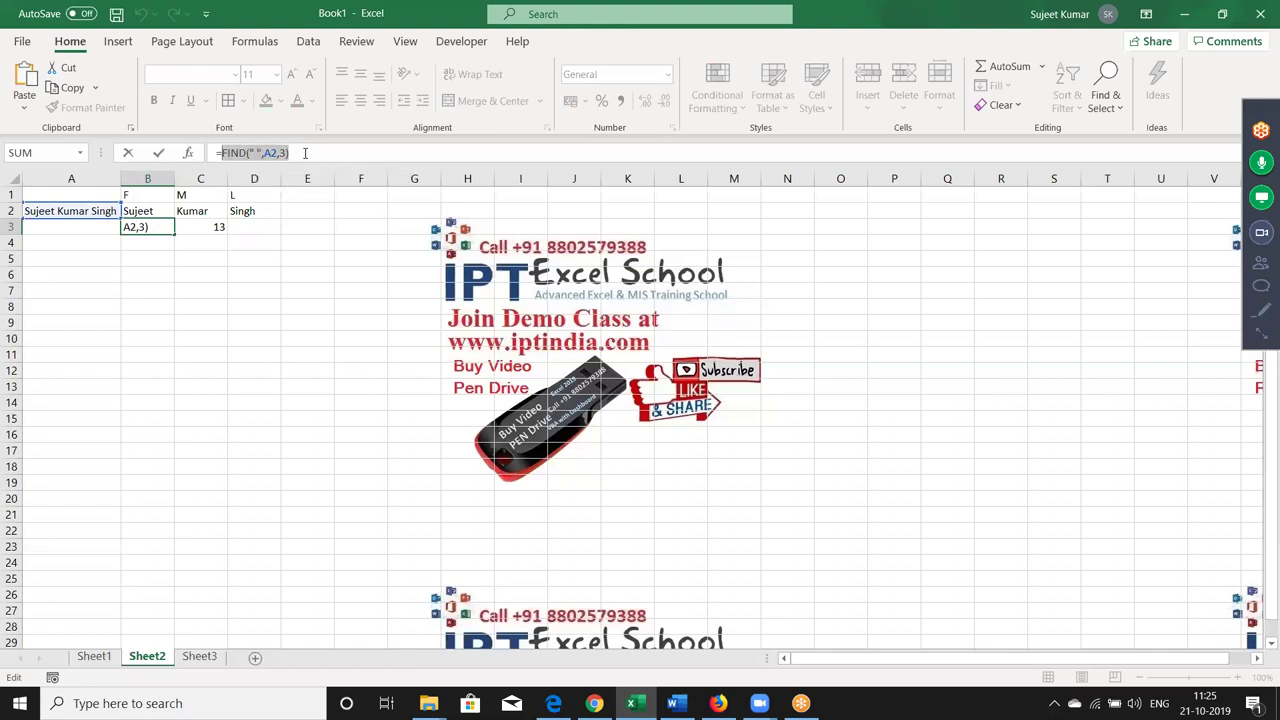
type("'")
key("Escape")
key("Up")
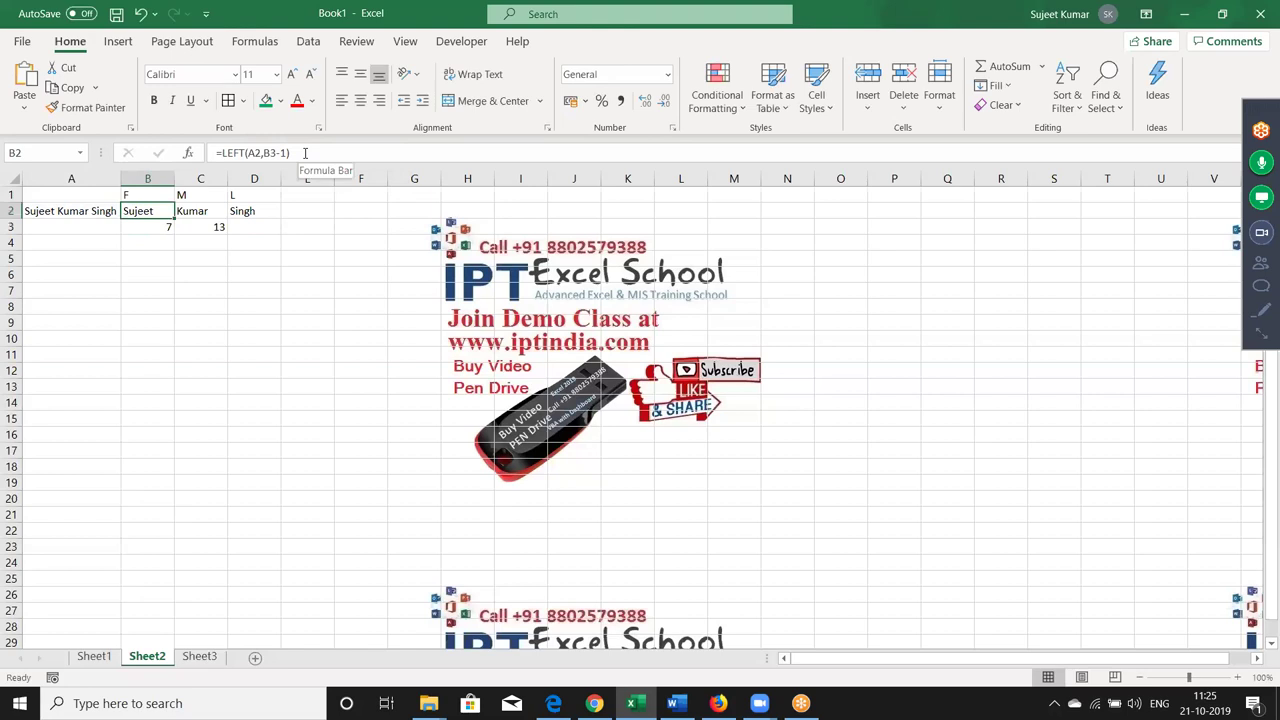
left_click(266, 152)
double_click(267, 152)
key("ctrl+v")
key("Return")
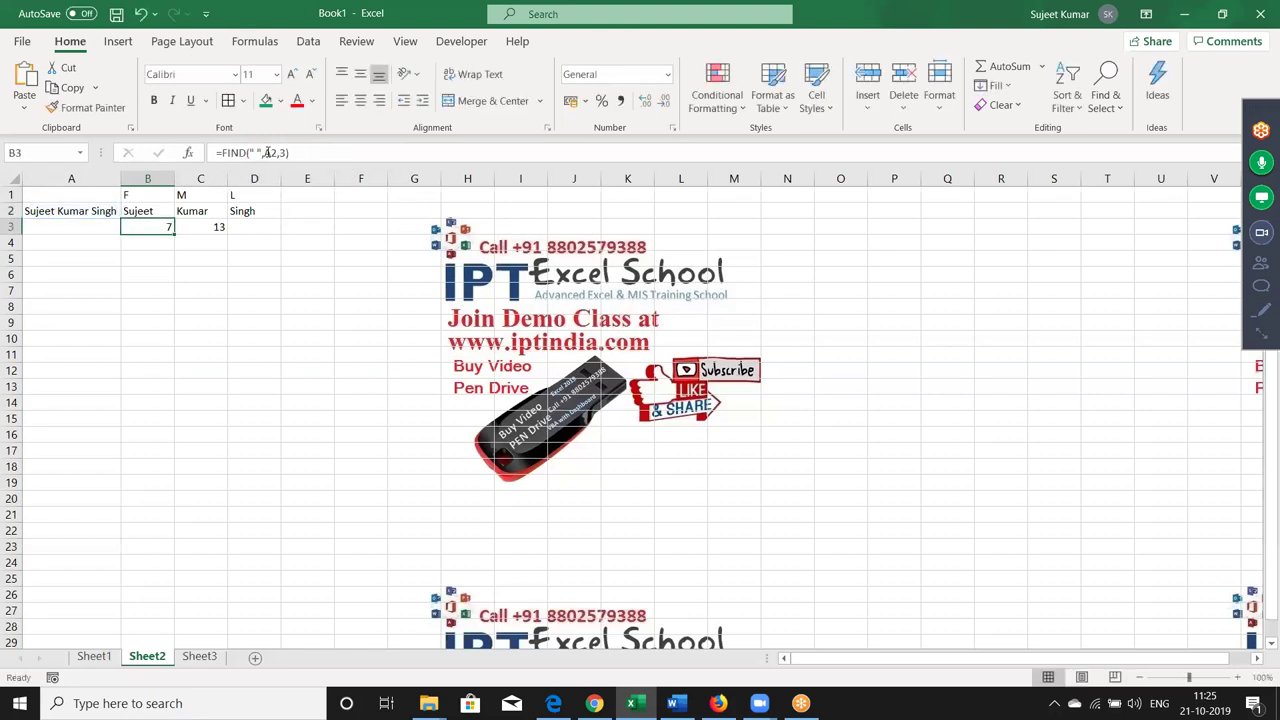
Replace the B3 references in C3 and C2 with the first-space FIND expression
key("Up")
key("Right")
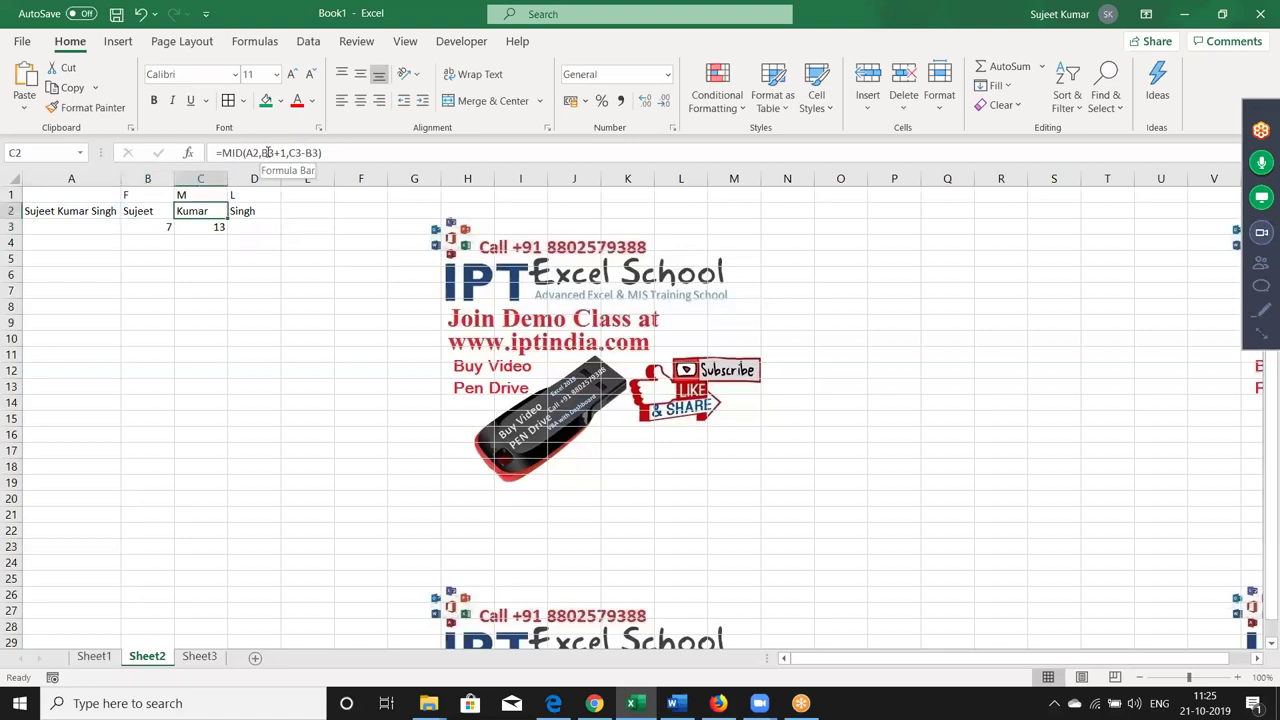
left_click_drag(224, 152, 335, 150)
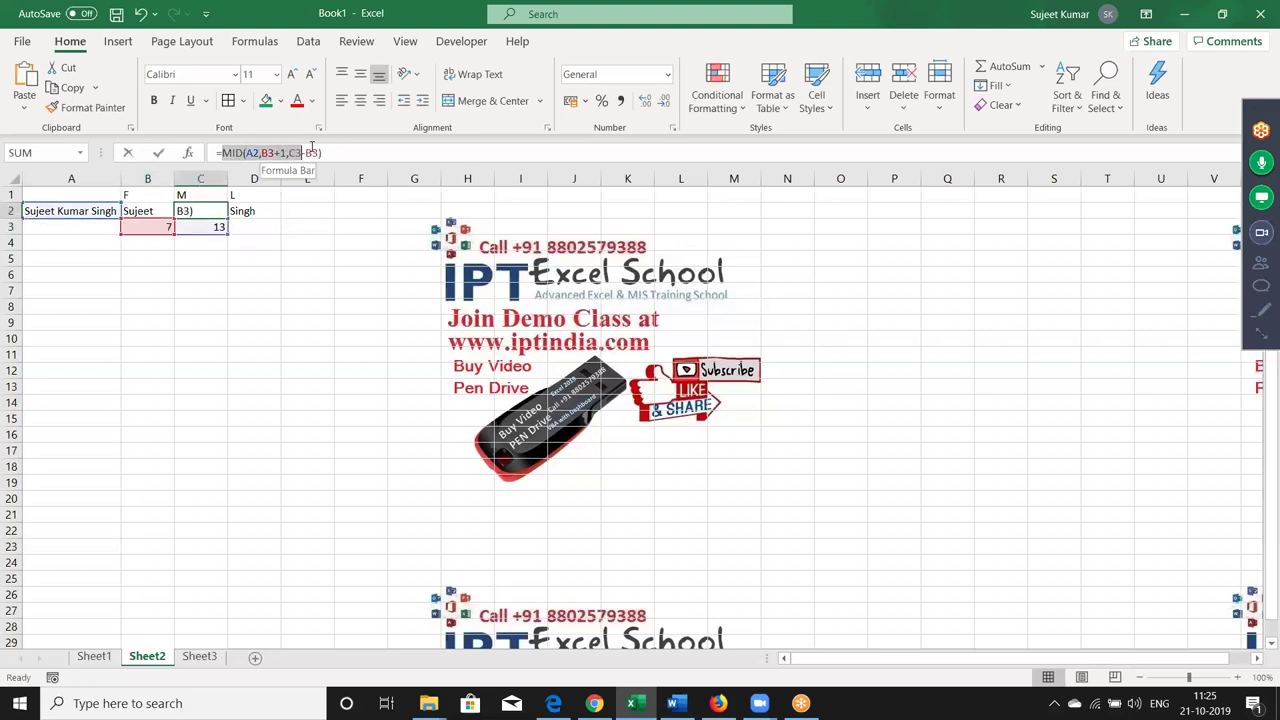
key("Return")
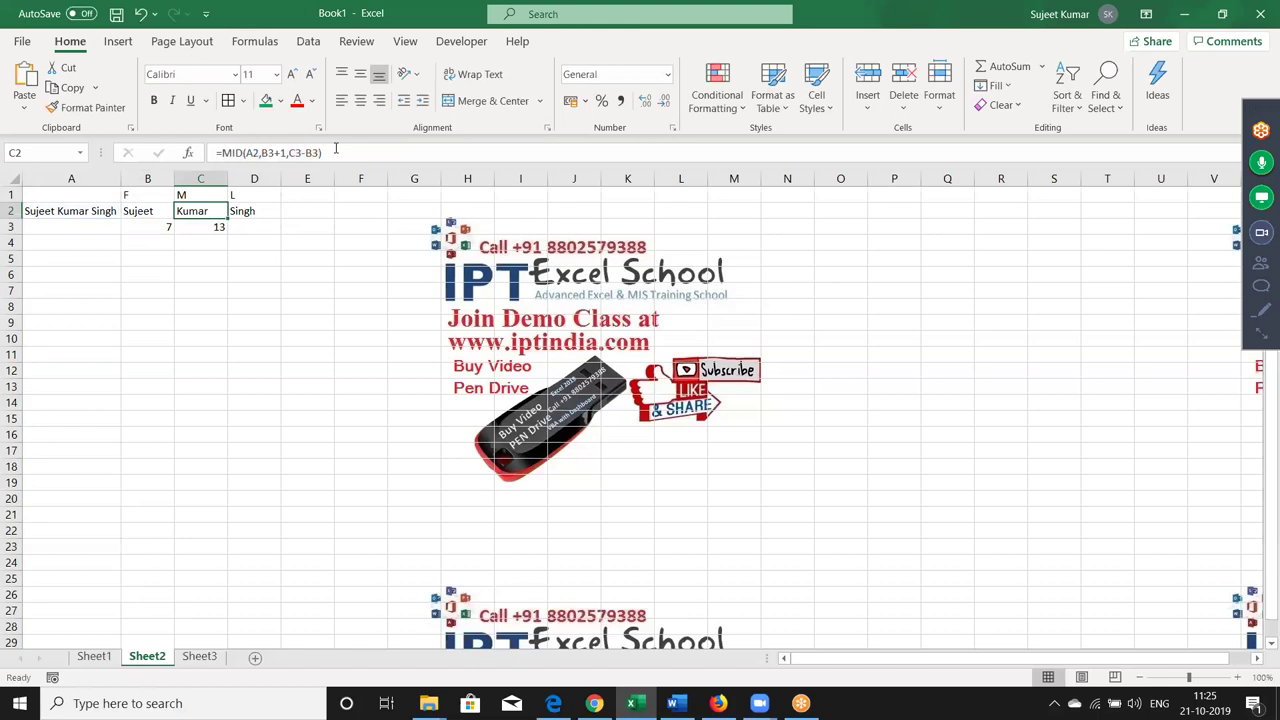
left_click(284, 152)
key("ctrl+v")
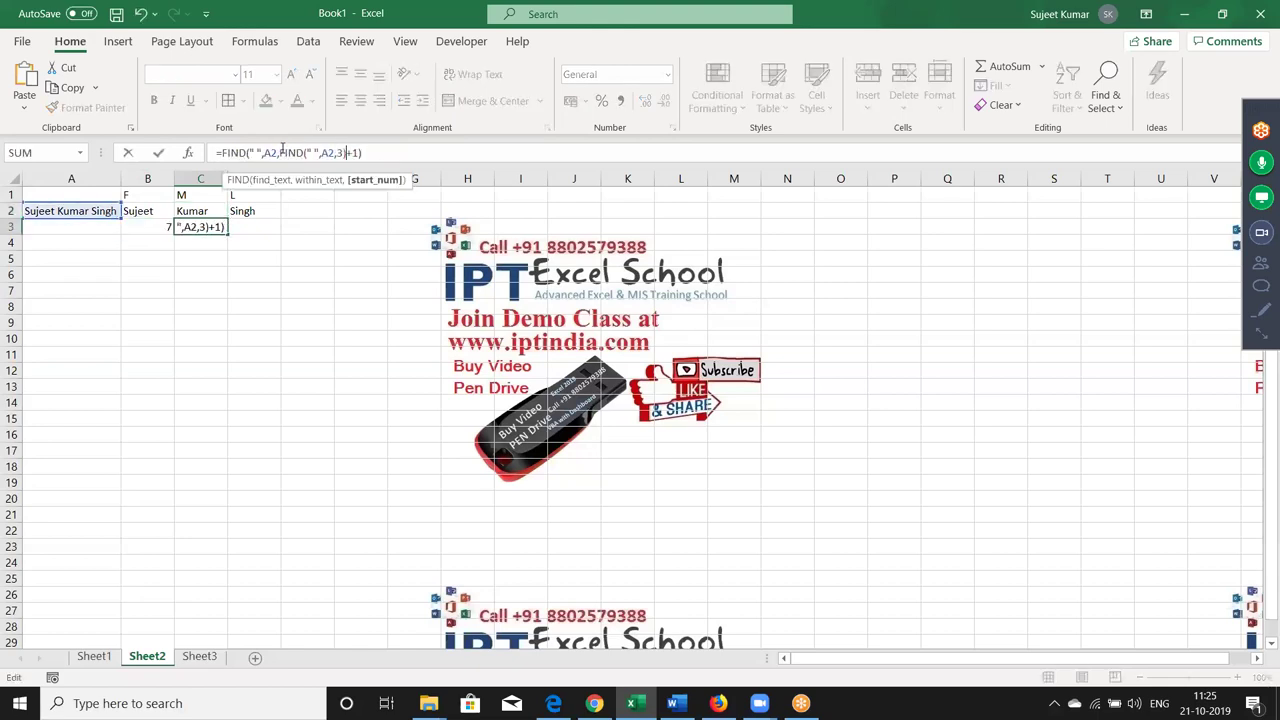
key("ctrl+Return")
key("Up")
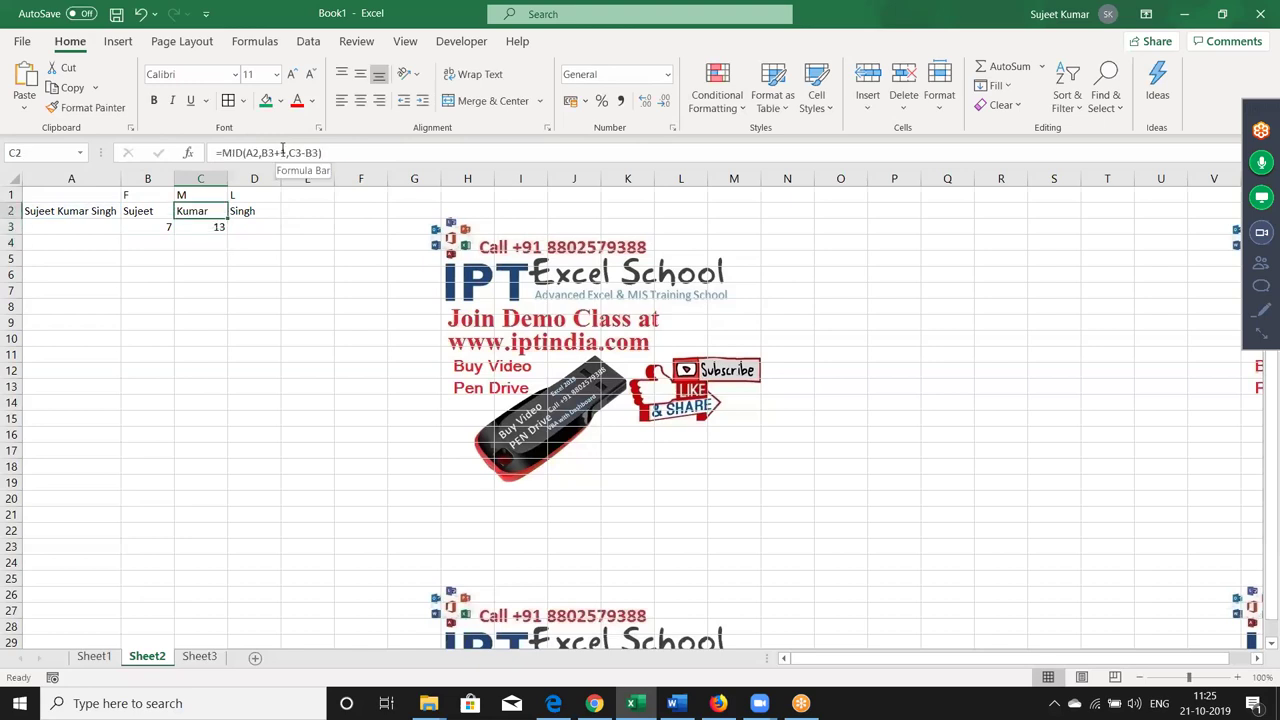
left_click(312, 152)
key("ctrl+v")
key("Return")
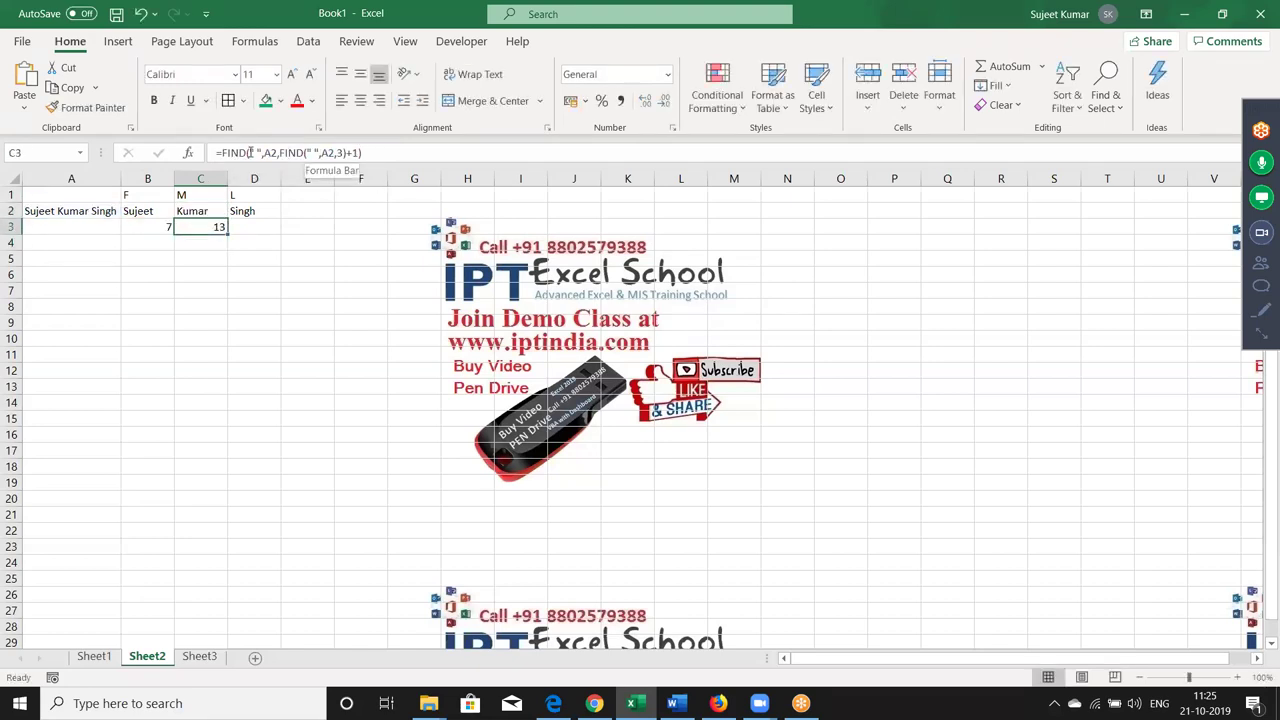
Paste C3's nested FIND over the C3 references in C2's MID and D2's RIGHT formulas
left_click(226, 150)
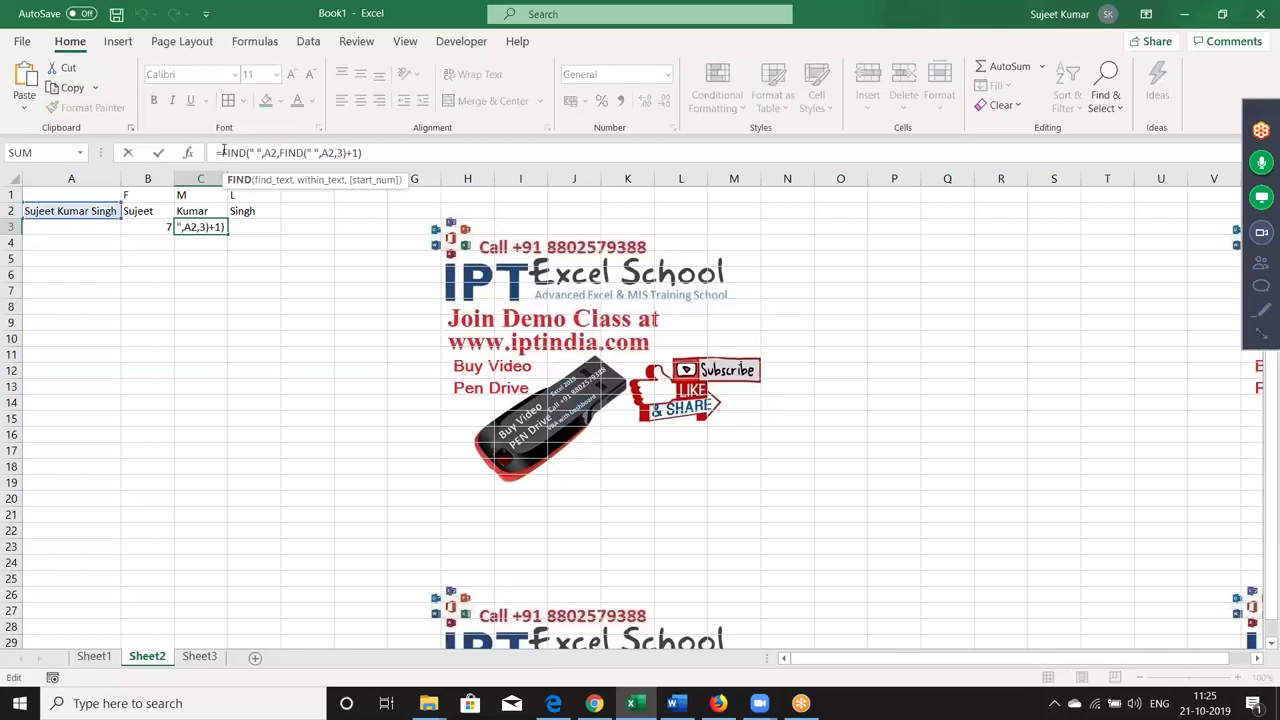
left_click_drag(222, 152, 397, 153)
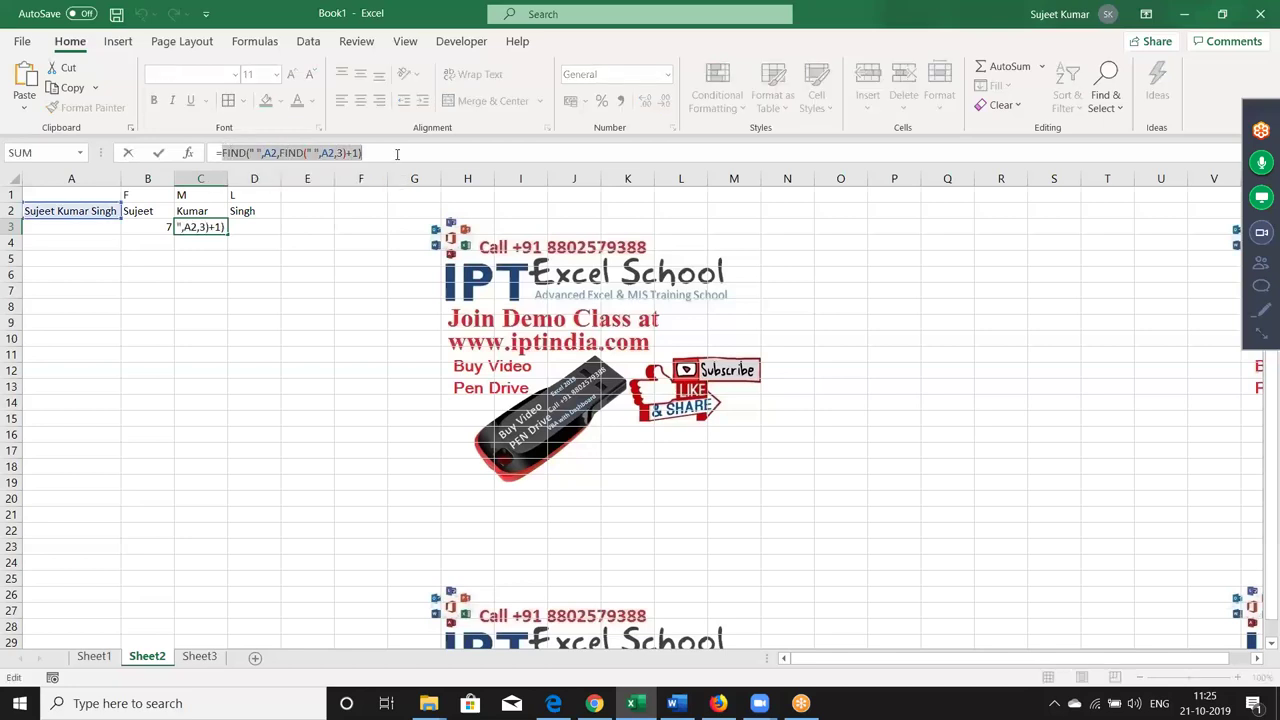
key("Escape")
key("Up")
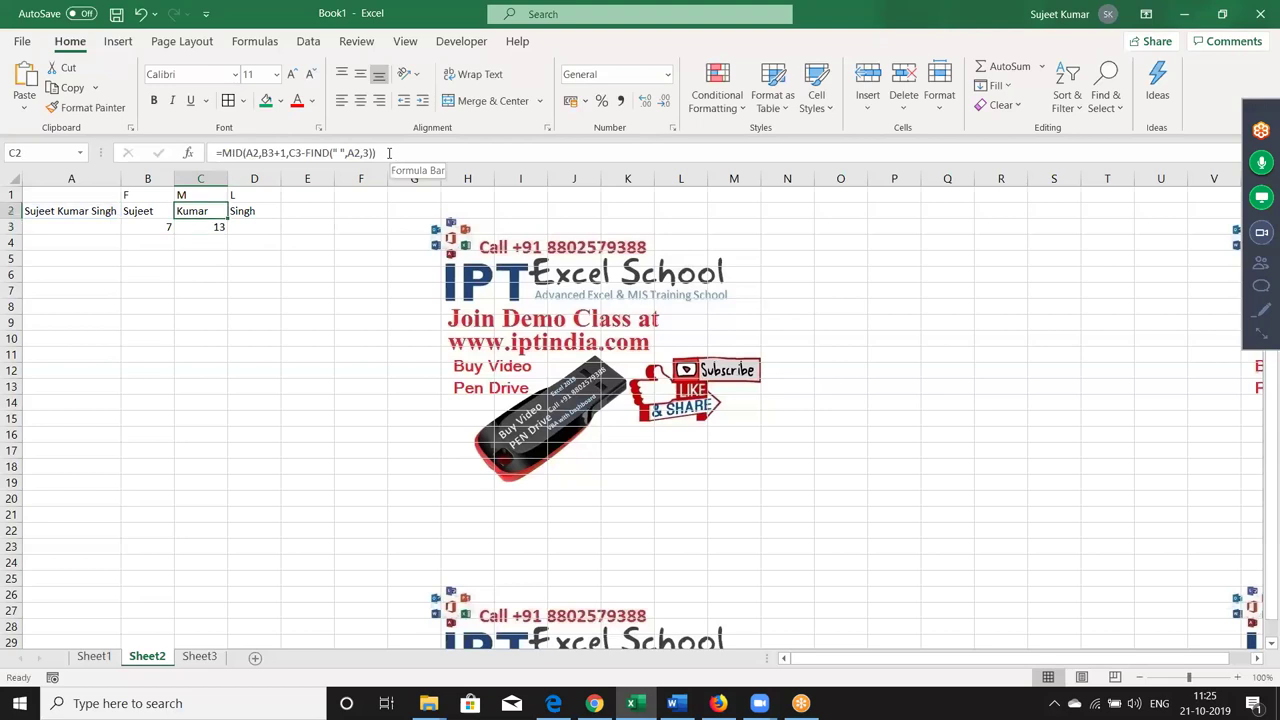
double_click(299, 152)
type("FIND(\" \",A2,FIND(\" \",A2,3)+1)")
key("Return")
key("Up")
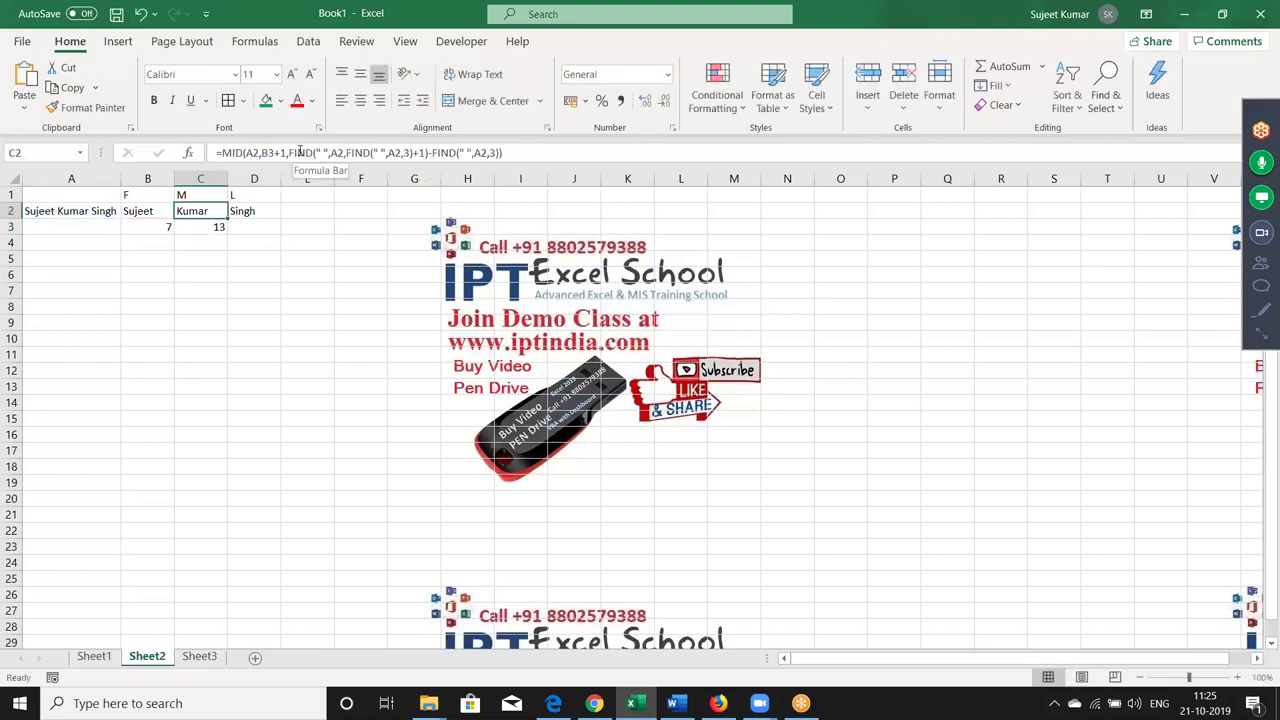
key("Right")
double_click(321, 152)
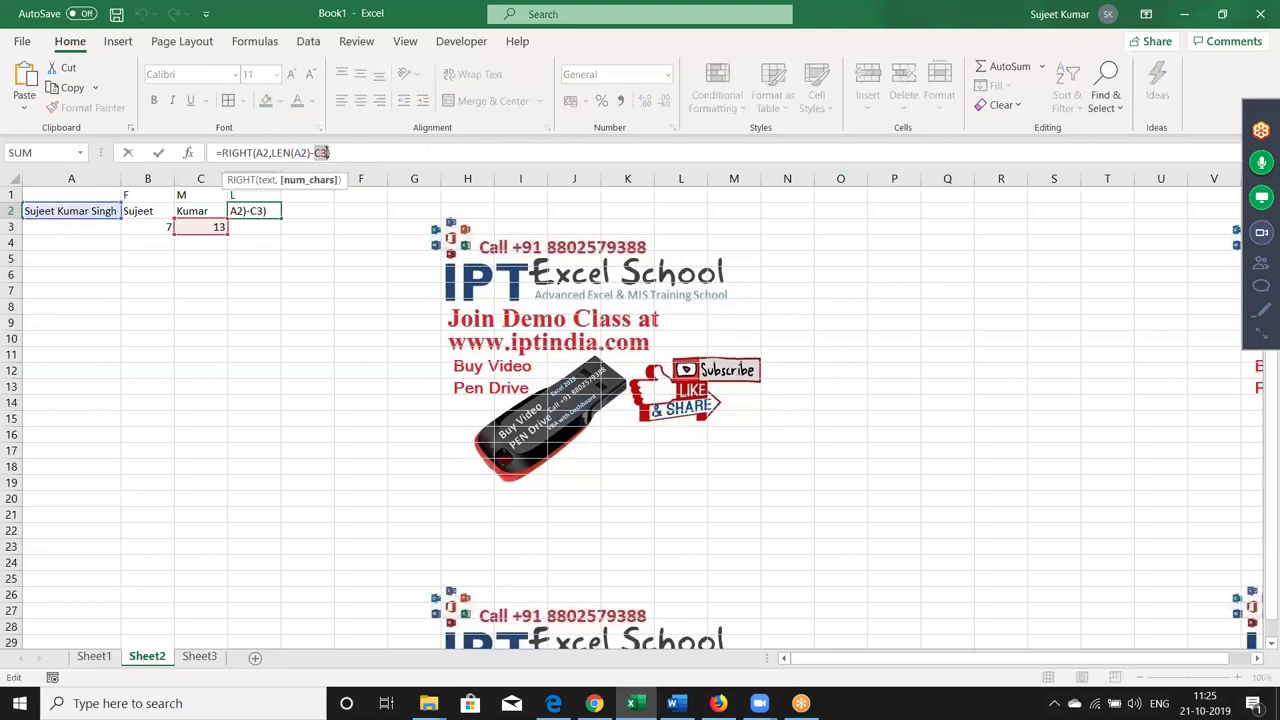
type("FIND(\" \",A2,FIND(\" \",A2,3)+1)")
key("Return")
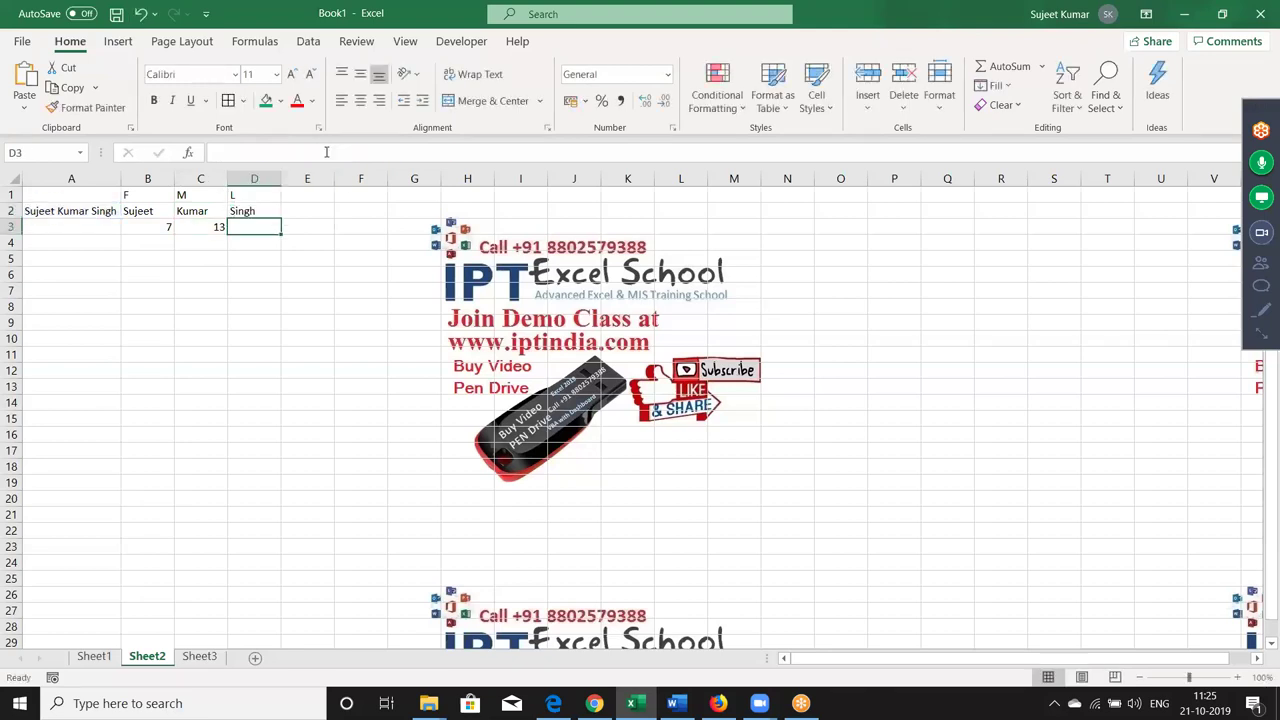
key("Left")
Overwrite A2 with a different three-part name; space positions update to 4 and 10
key("Up")
key("Left")
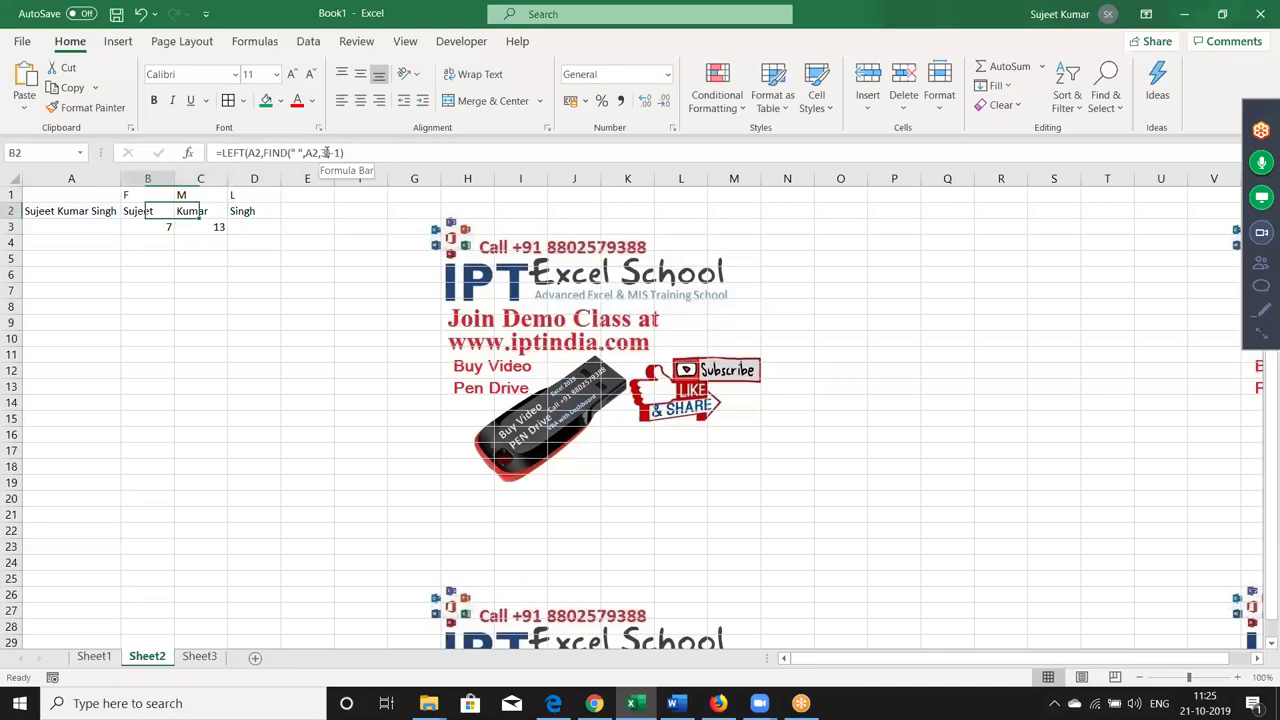
key("Left")
type("Raj")
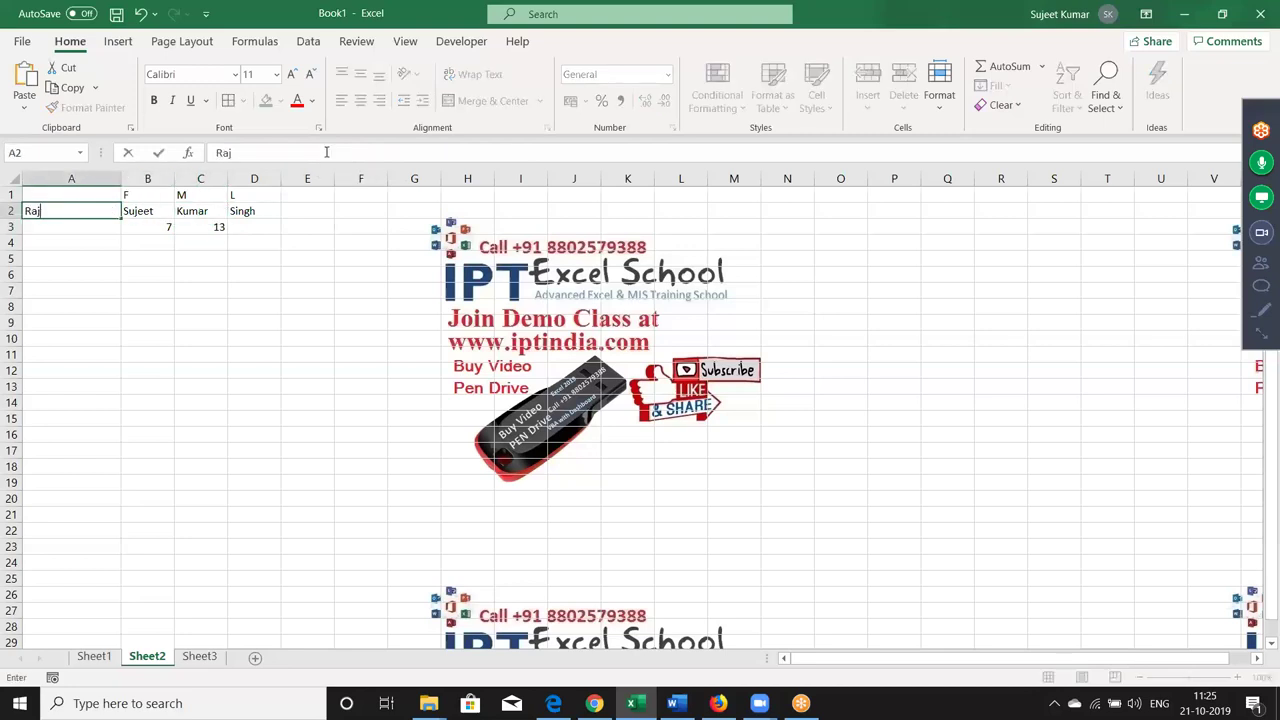
type(" Singh Tomer")
key("Return")
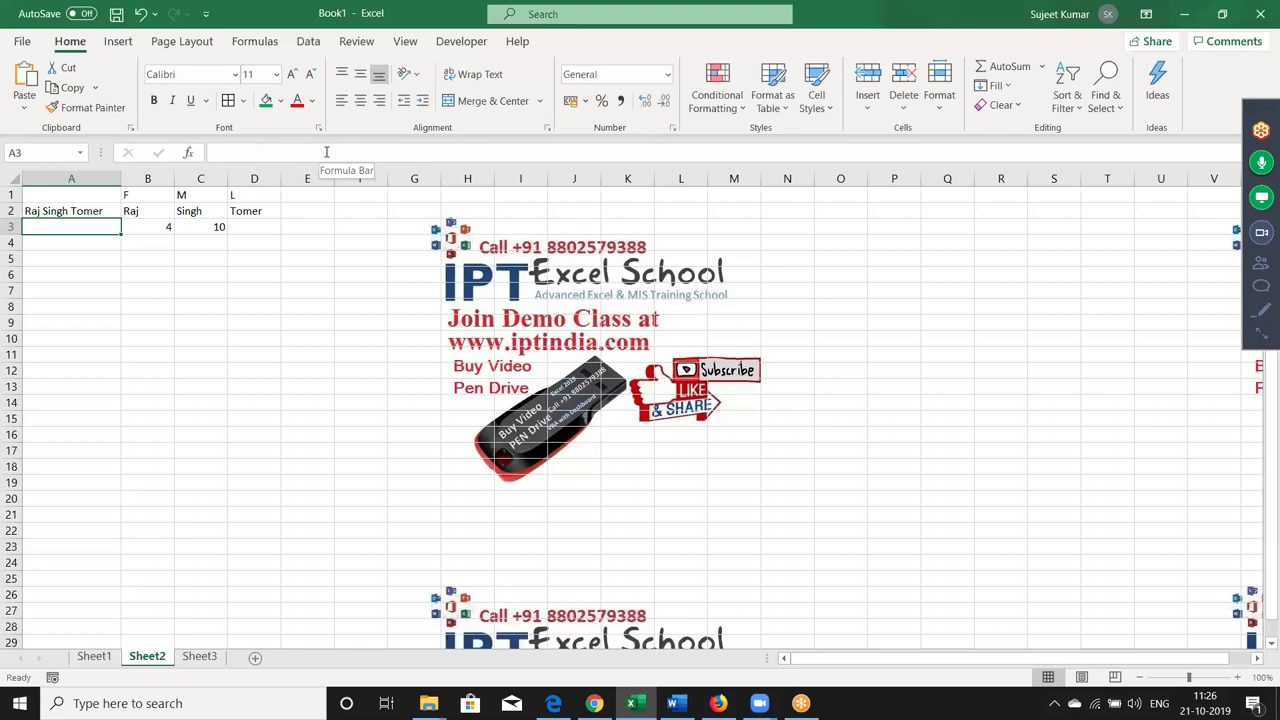
Put a Name header in A9 with the first two full names below it
left_click(56, 317)
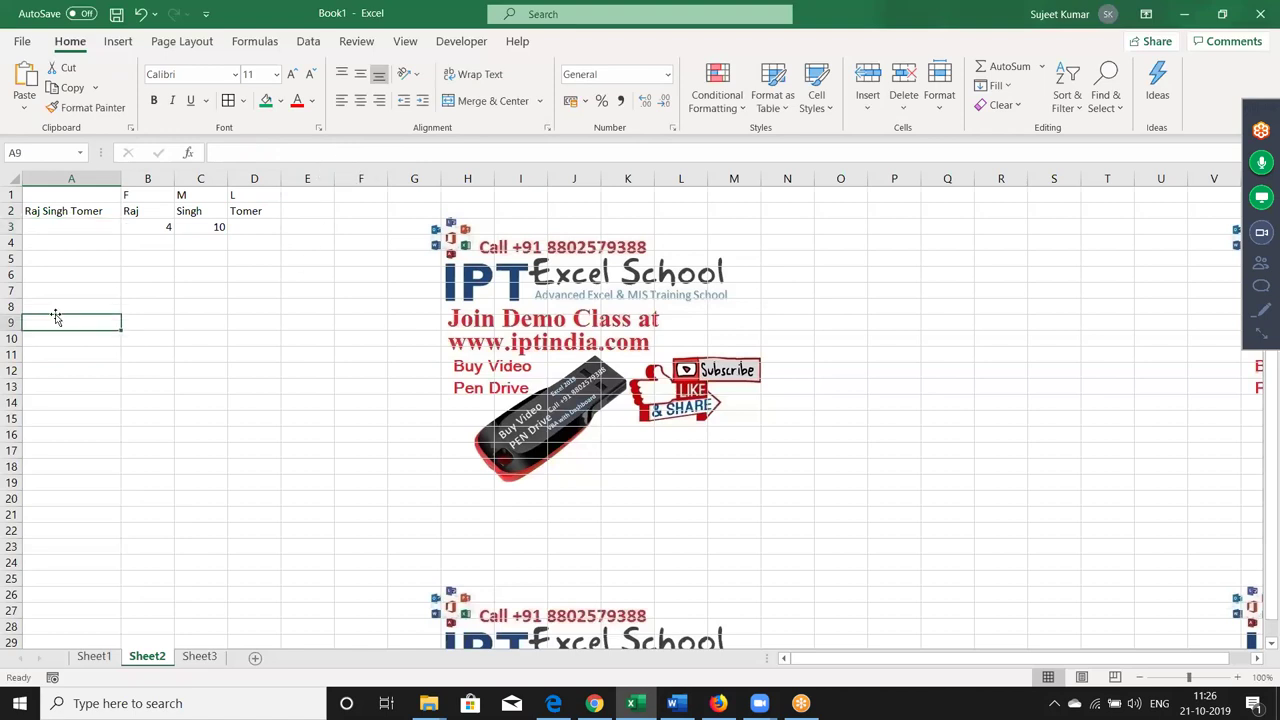
type("Name")
key("Return")
type("Puja Bhatia")
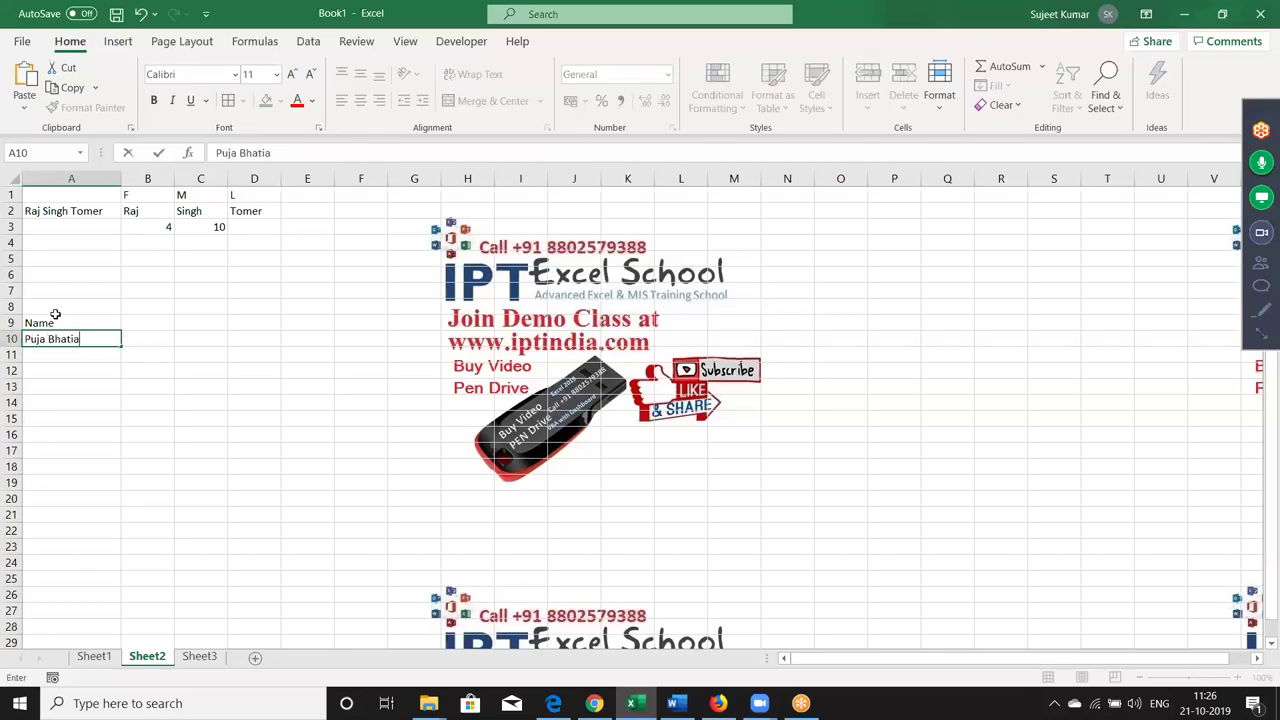
key("Return")
type("Neeraj Sharma")
key("Return")
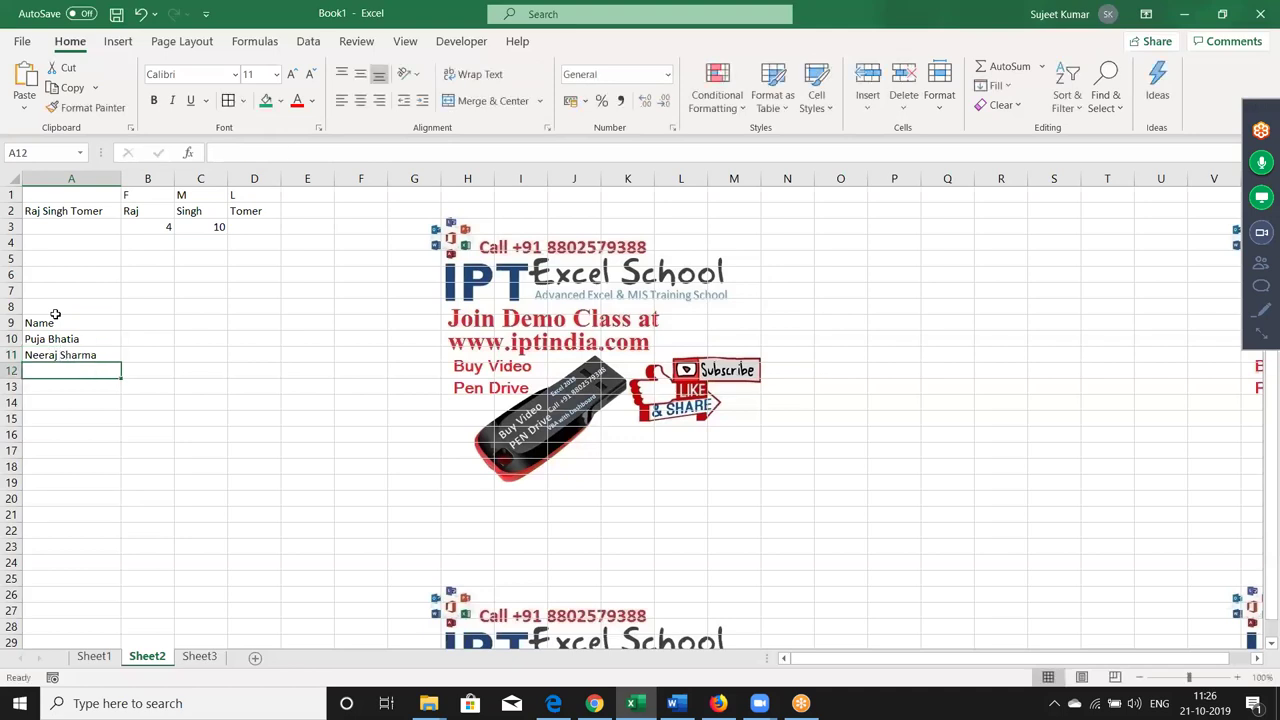
Add the remaining three full names to column A and an F header in B9
type("Uday Mohan")
key("Return")
type("T")
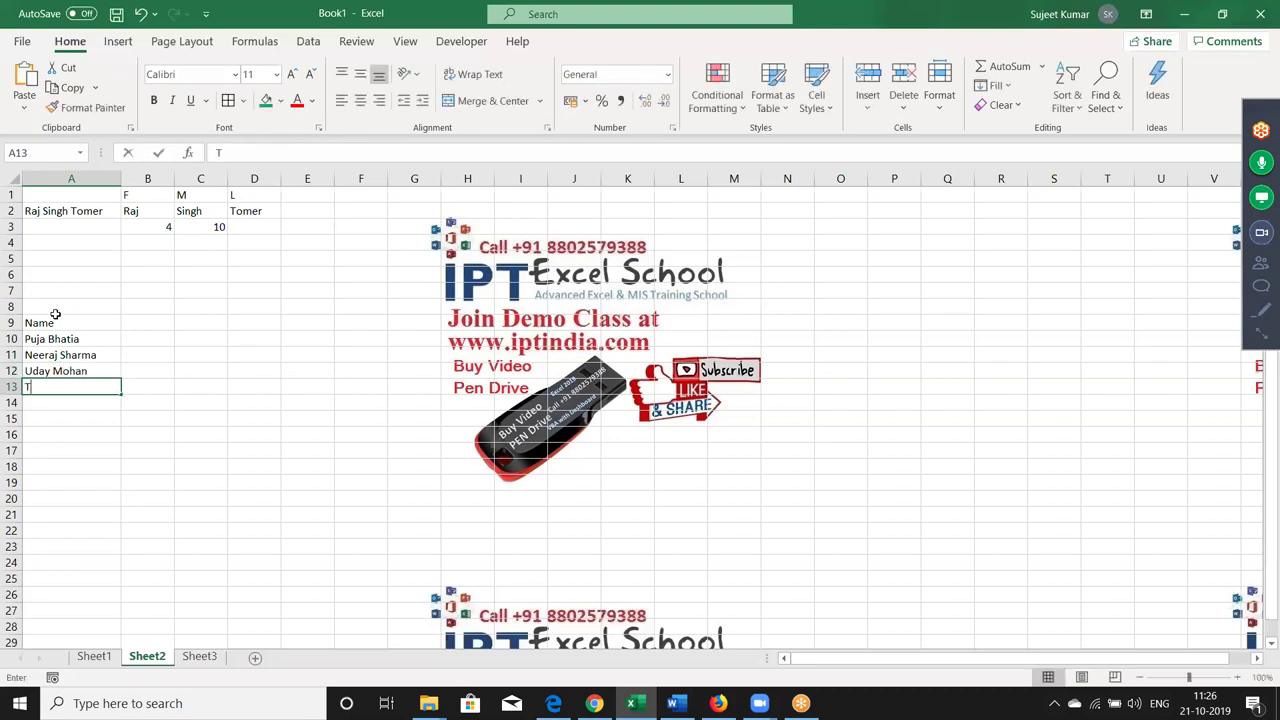
type("inu ")
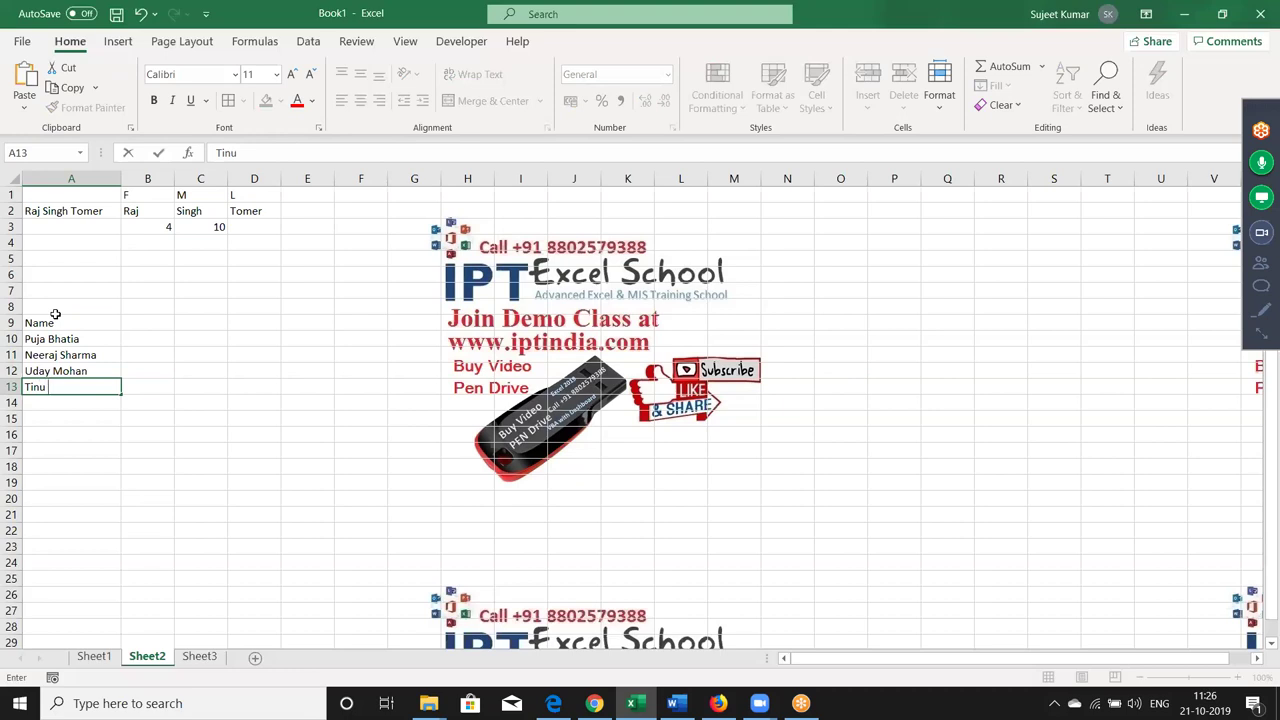
type("Garg")
key("Return")
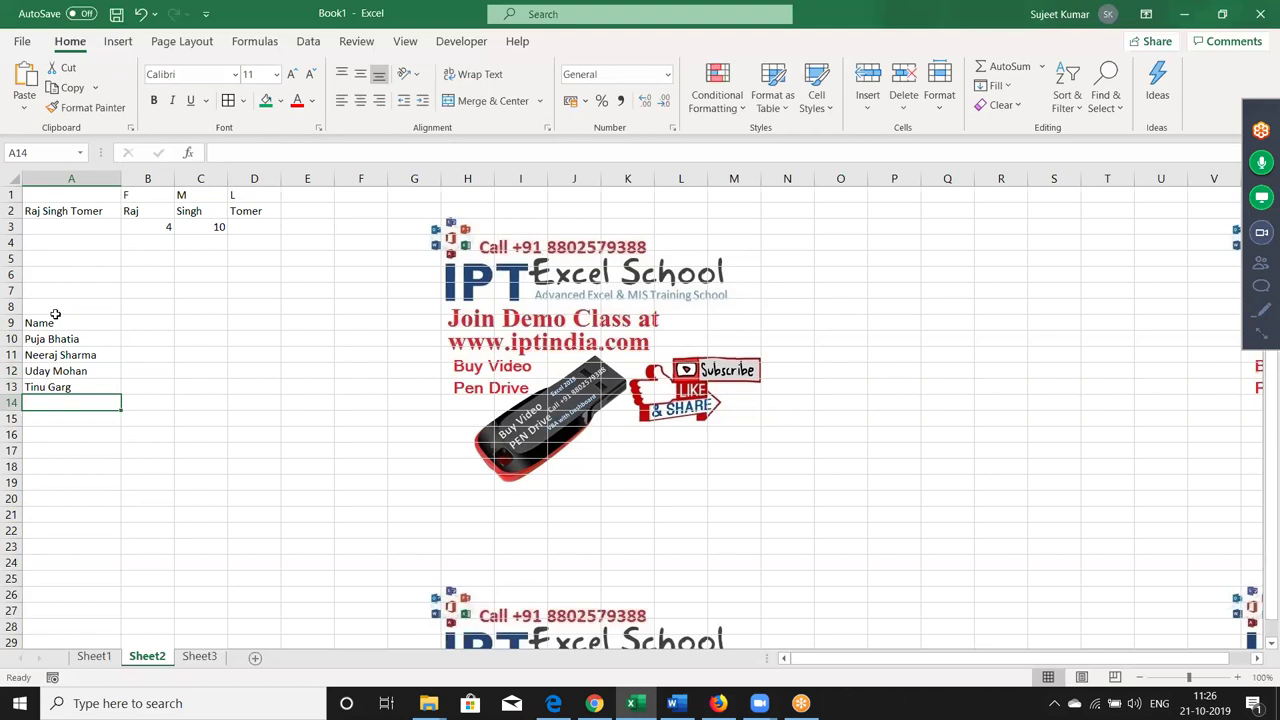
type("Ra")
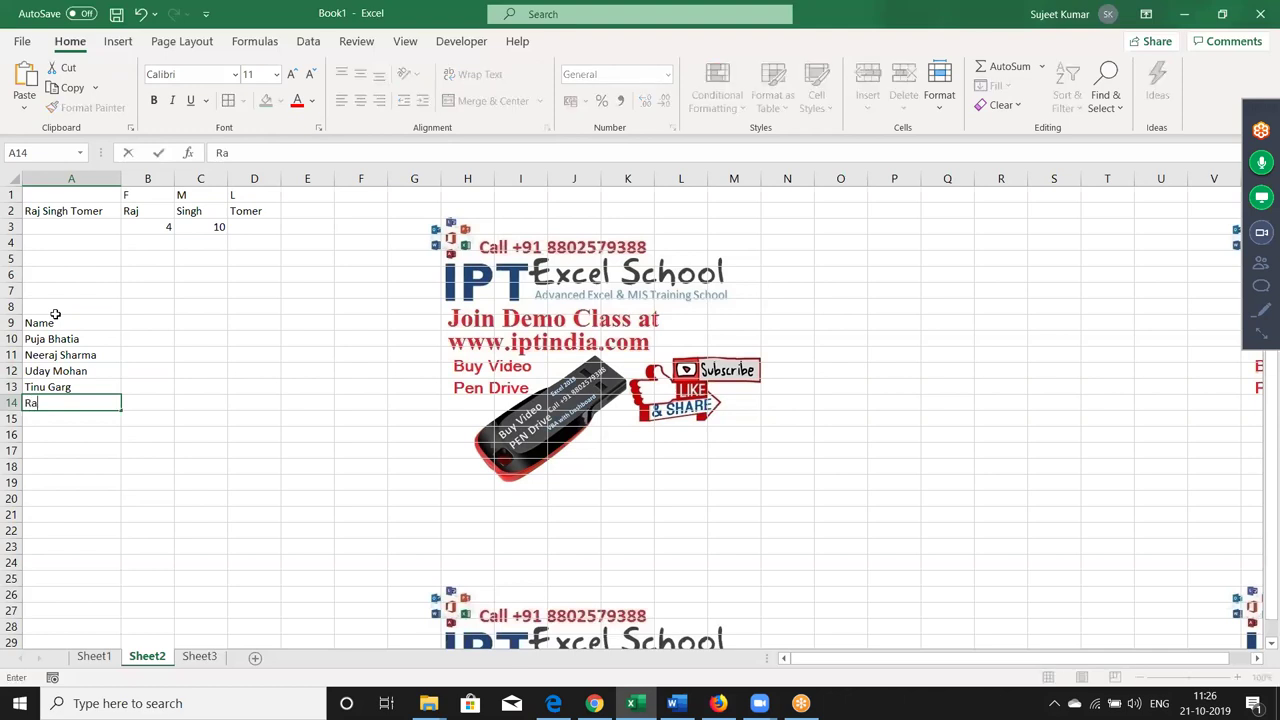
type("j kumar Ver")
type("ma")
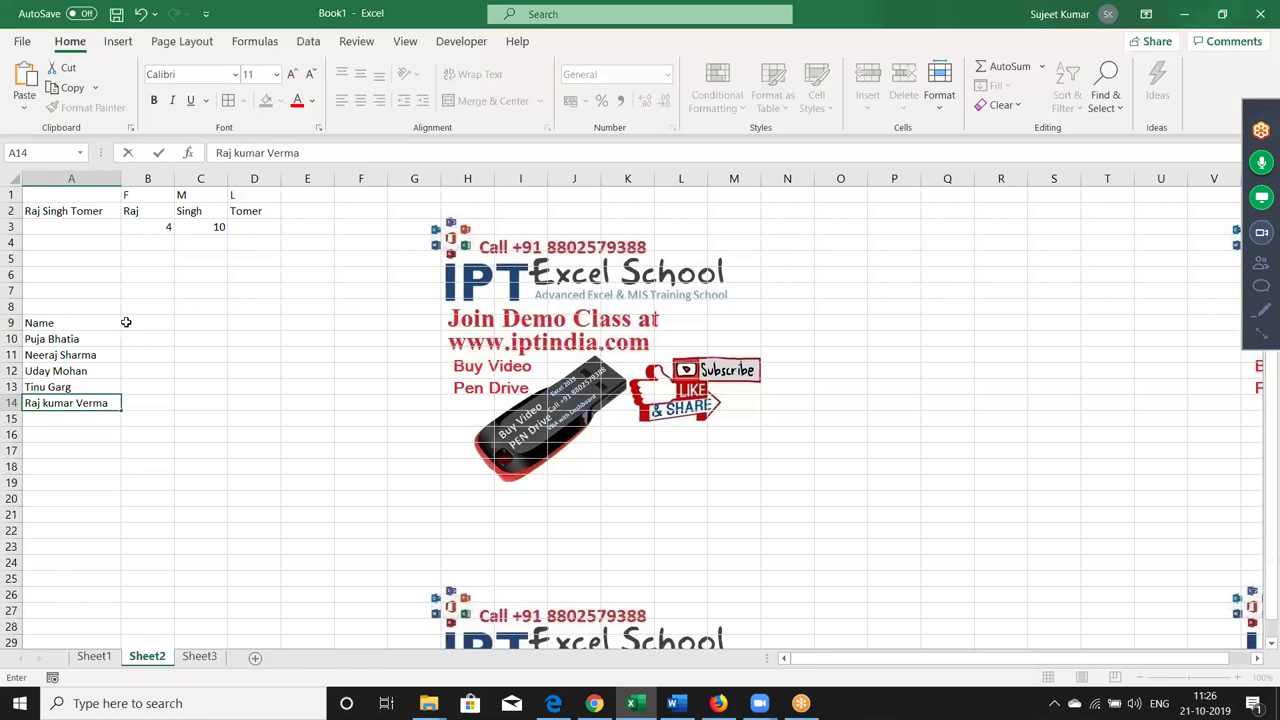
left_click(126, 322)
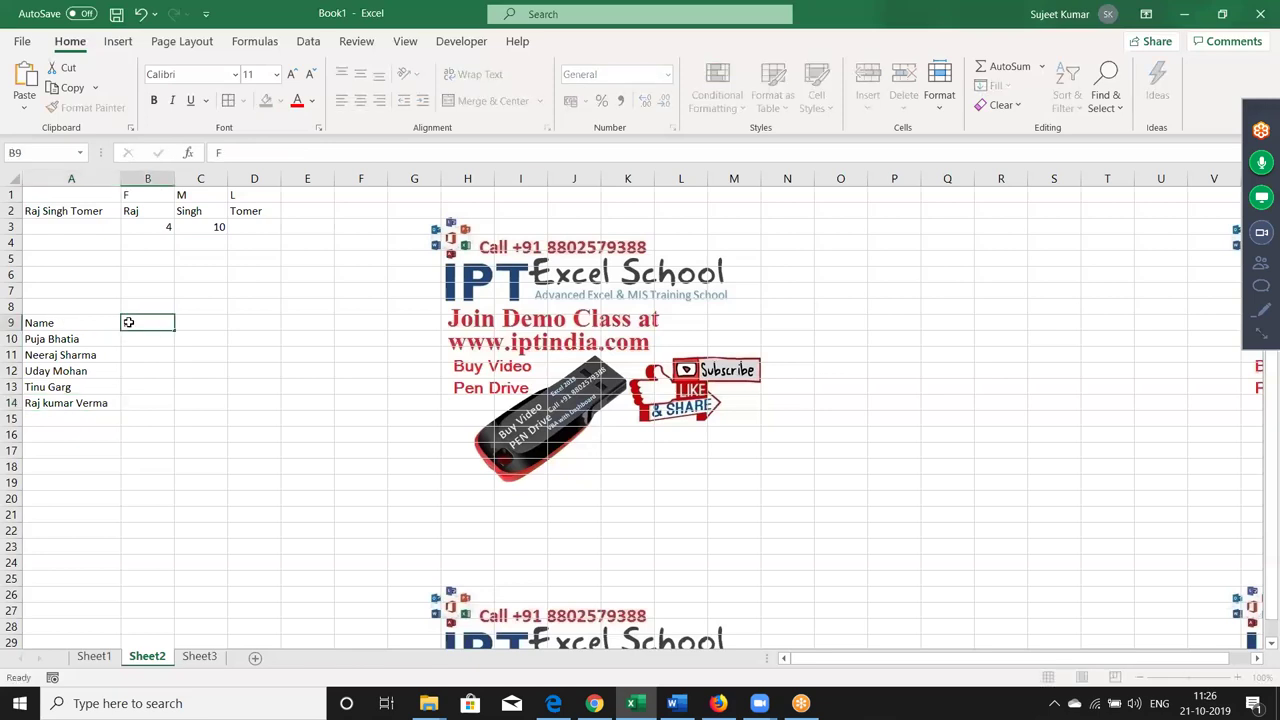
left_click(201, 322)
type("L")
key("Return")
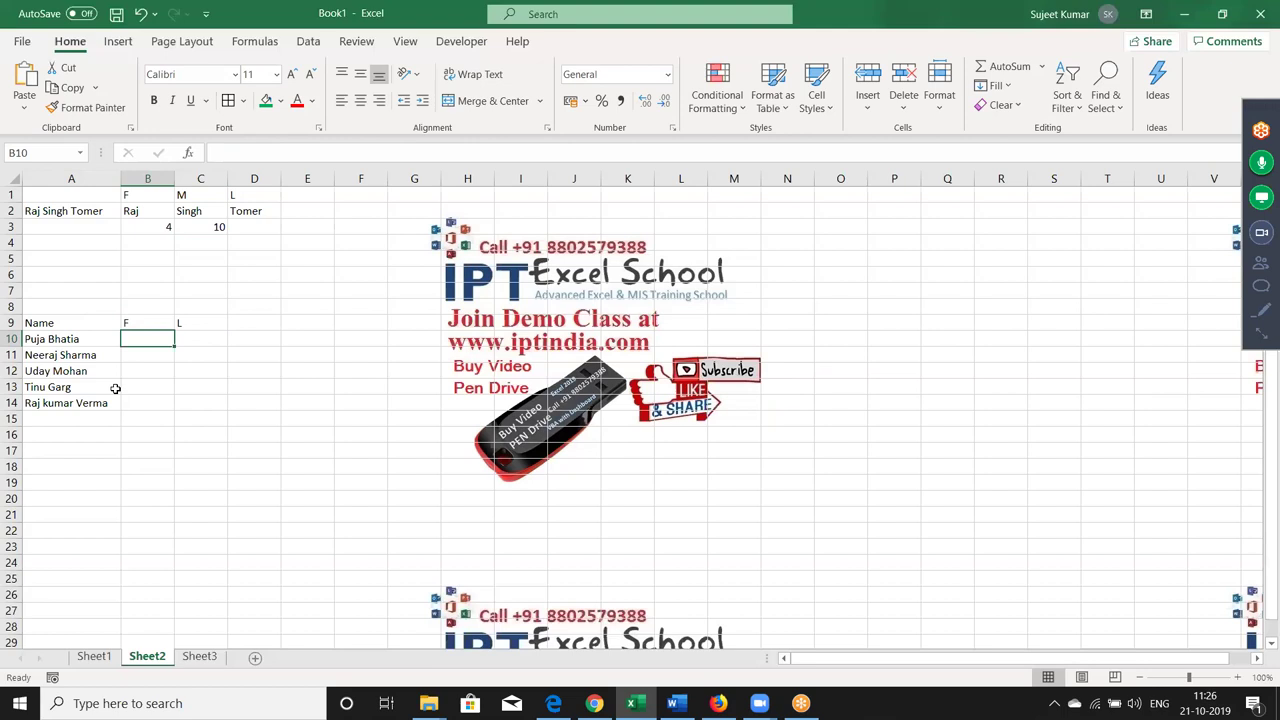
Enter =FIND(" ",A10) in B11 to locate the first space (5)
key("Down")
type("=find")
key("Tab")
type("\" ")
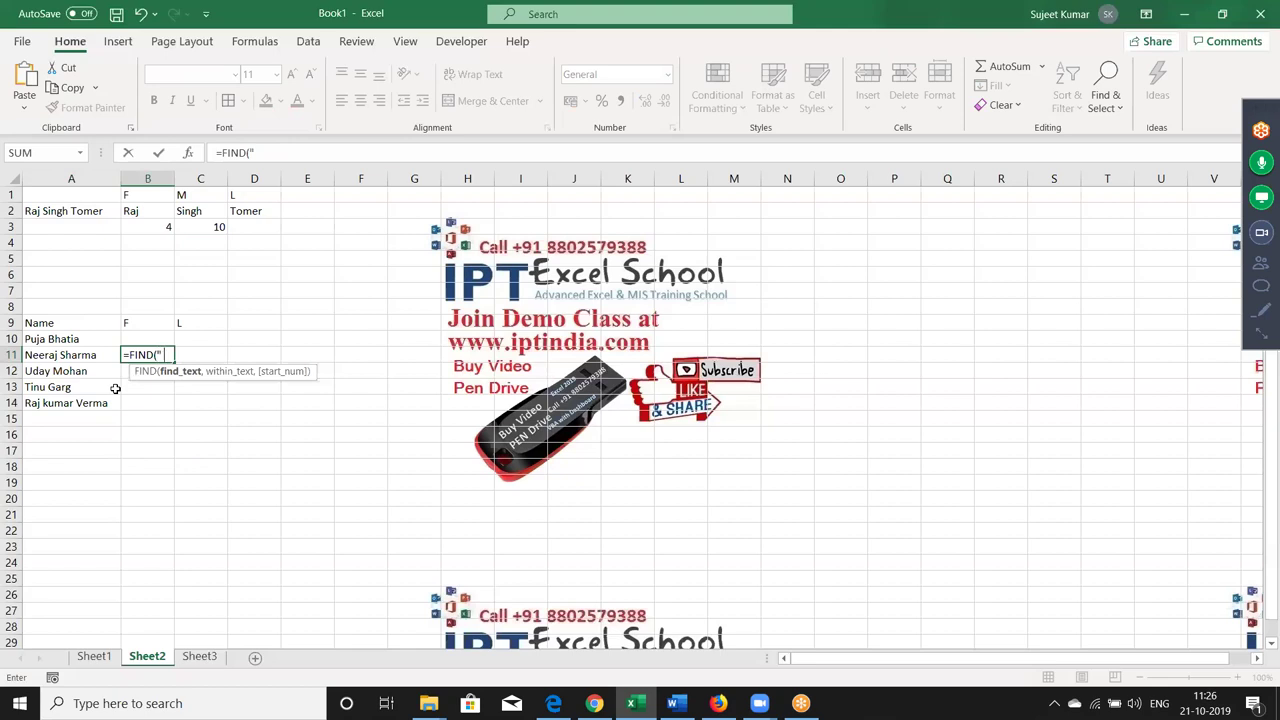
type("\",")
key("Left")
key("Up")
type(")")
key("Return")
key("Up")
key("Up")
Enter =LEFT(A10,B11-1) in B10 to extract the first name
type("=le")
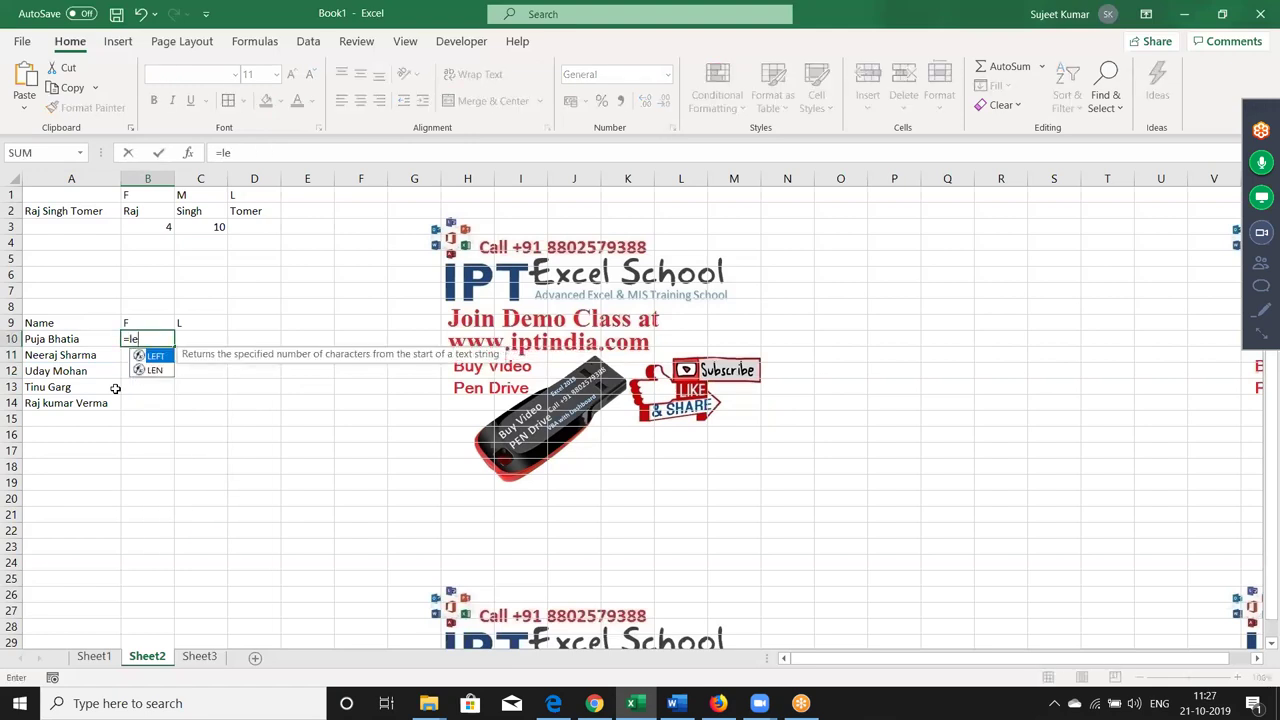
key("Tab")
key("Left")
type(",")
key("Down")
type("-1")
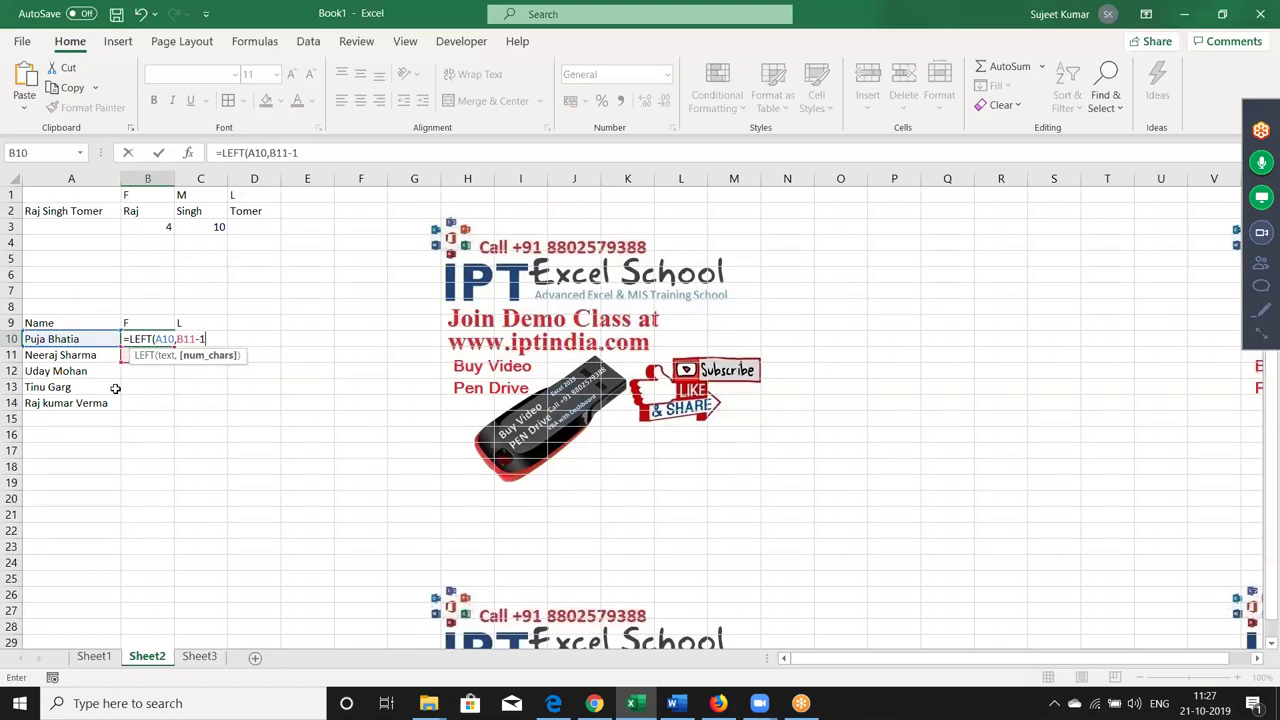
type(")")
key("Return")
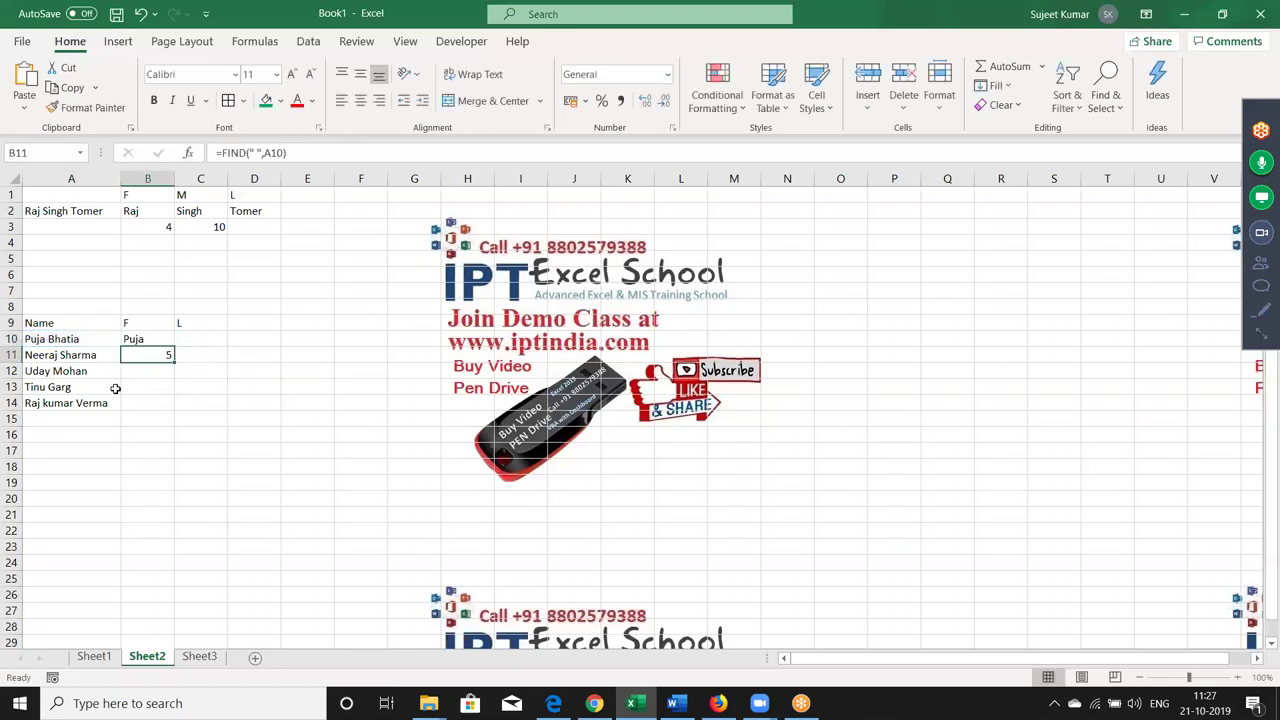
key("Up")
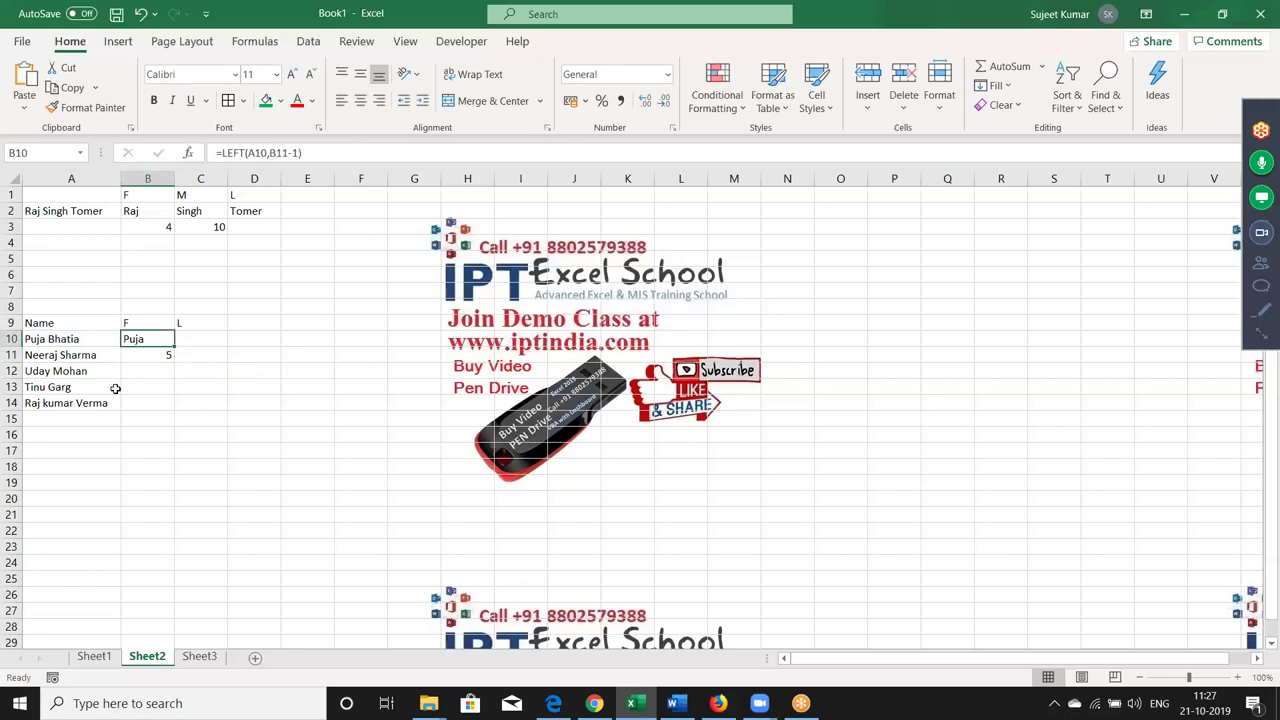
key("Right")
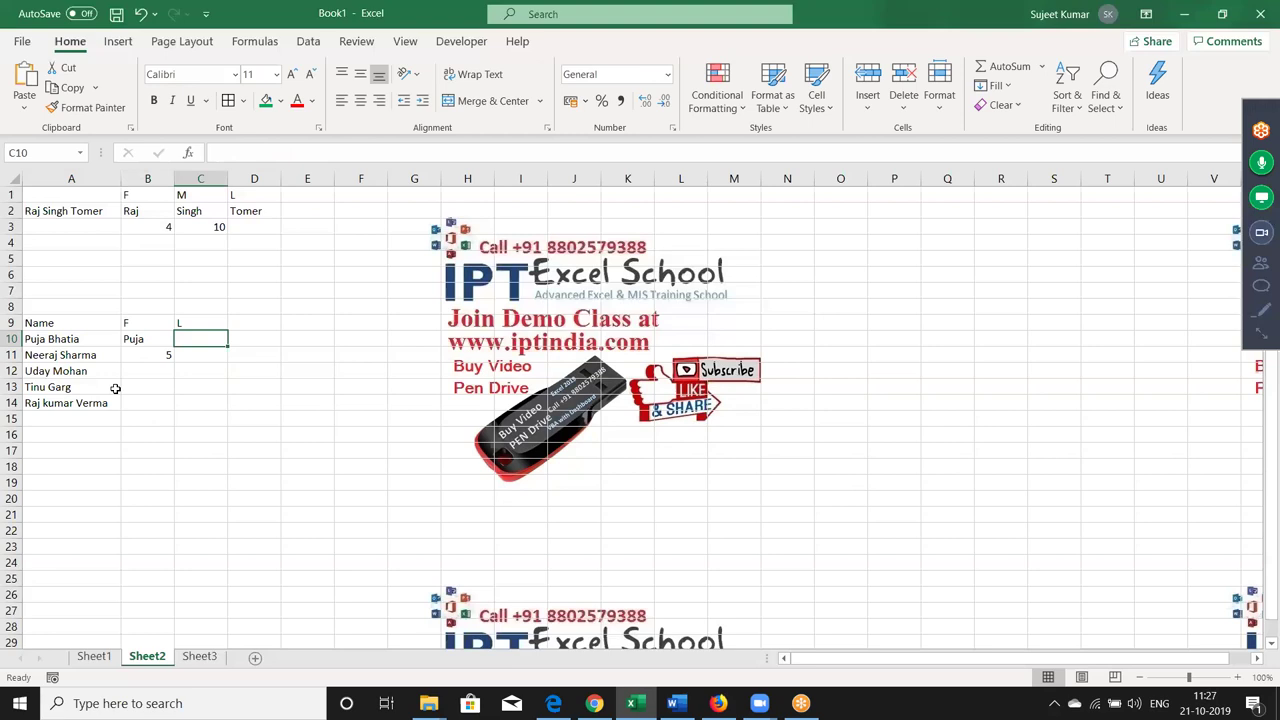
Enter =FIND(" ",A10,B11+1) in C11 to find the second space
type("=")
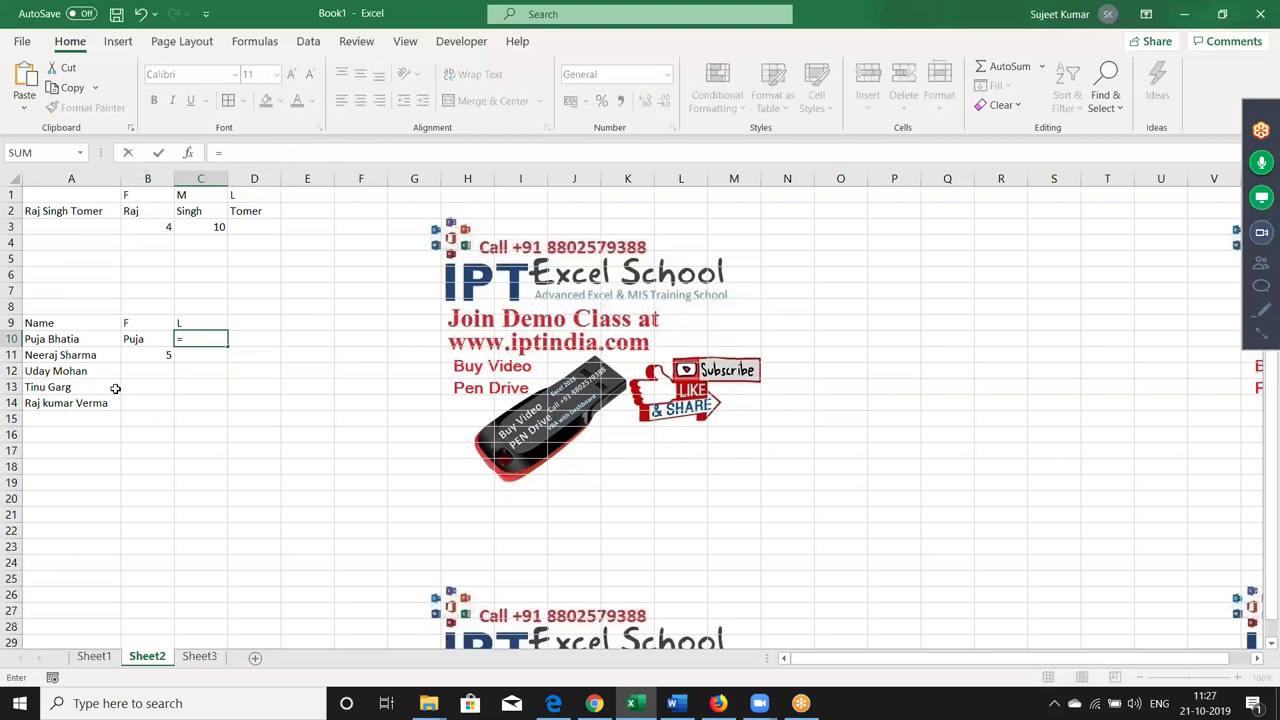
key("Escape")
key("Down")
type("=")
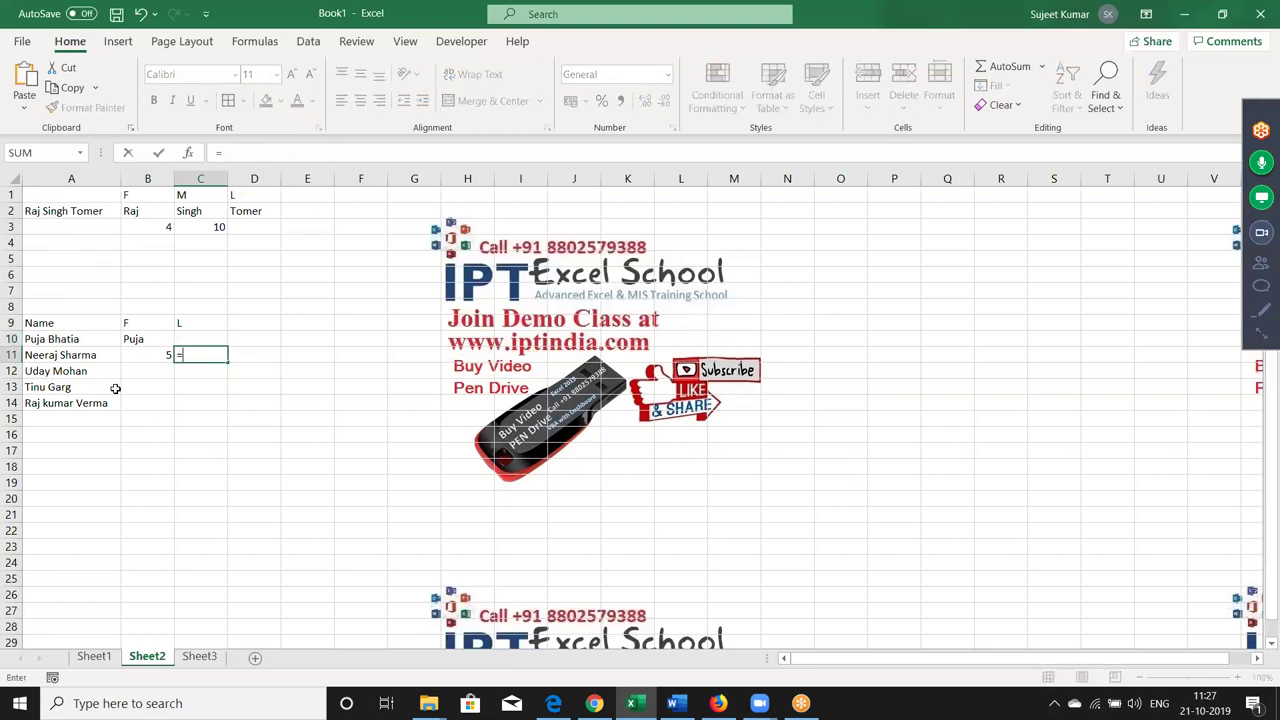
type("find")
key("Tab")
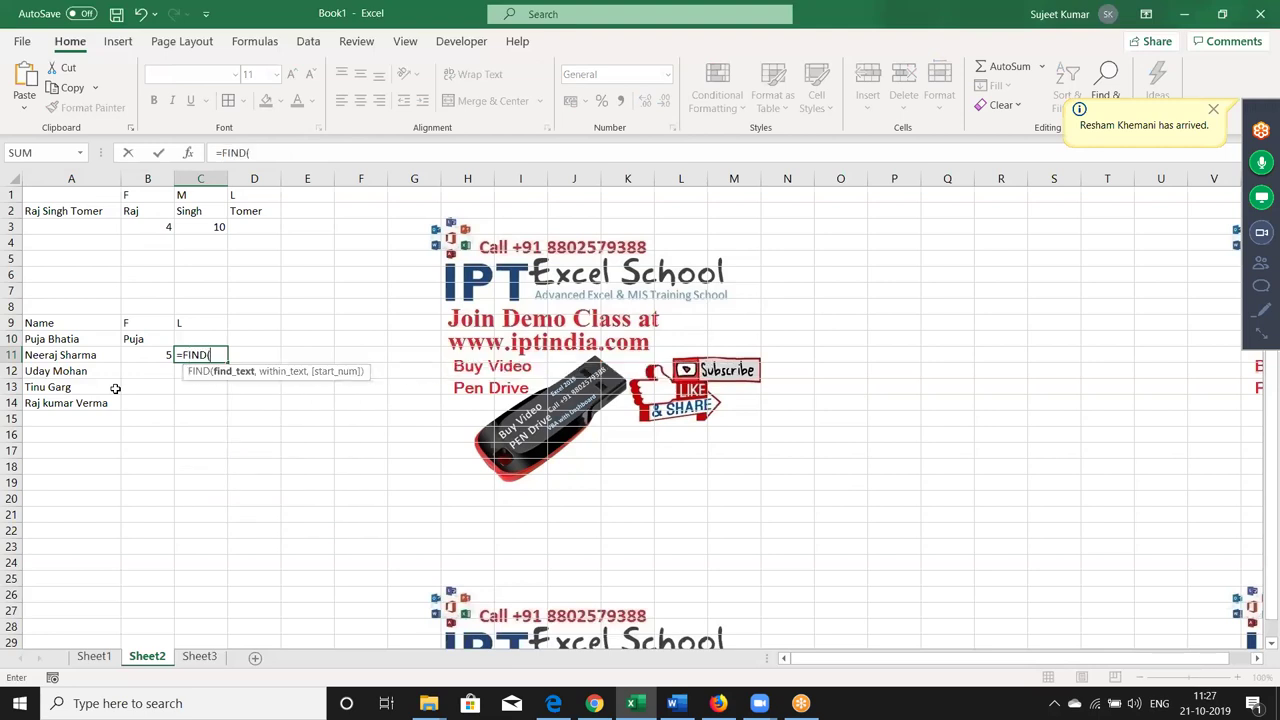
type("\" \"")
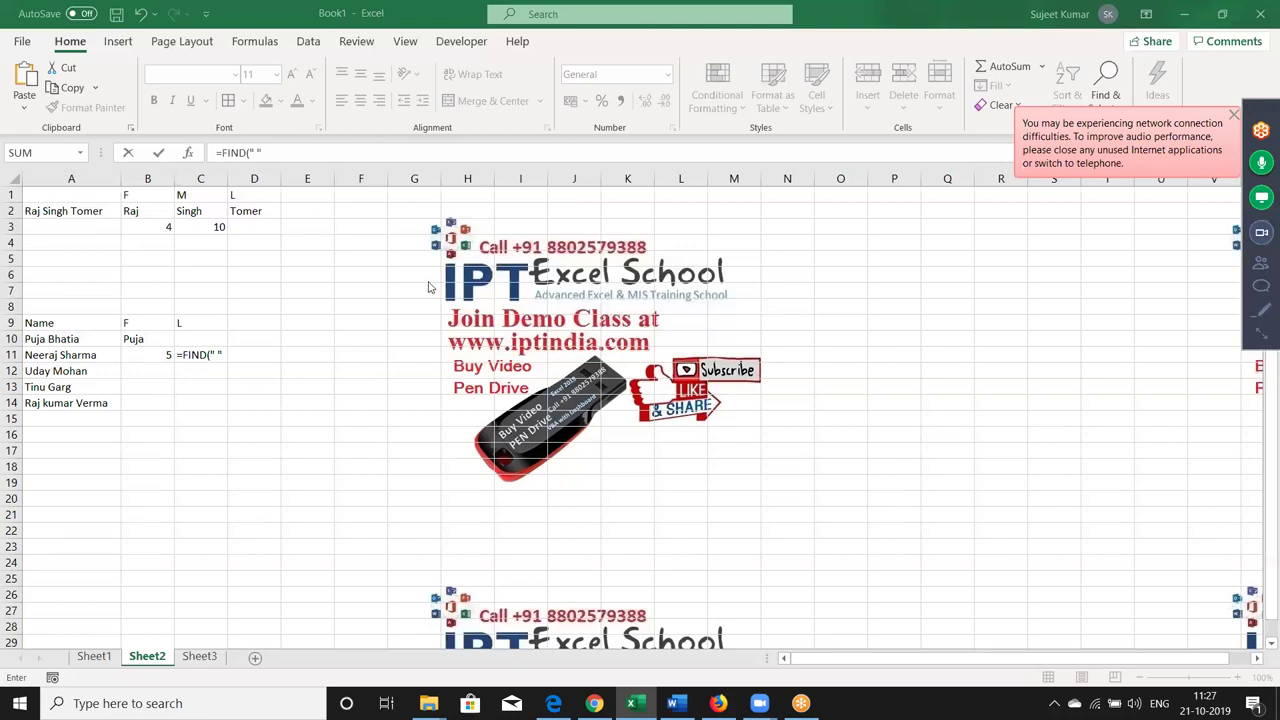
left_click(269, 336)
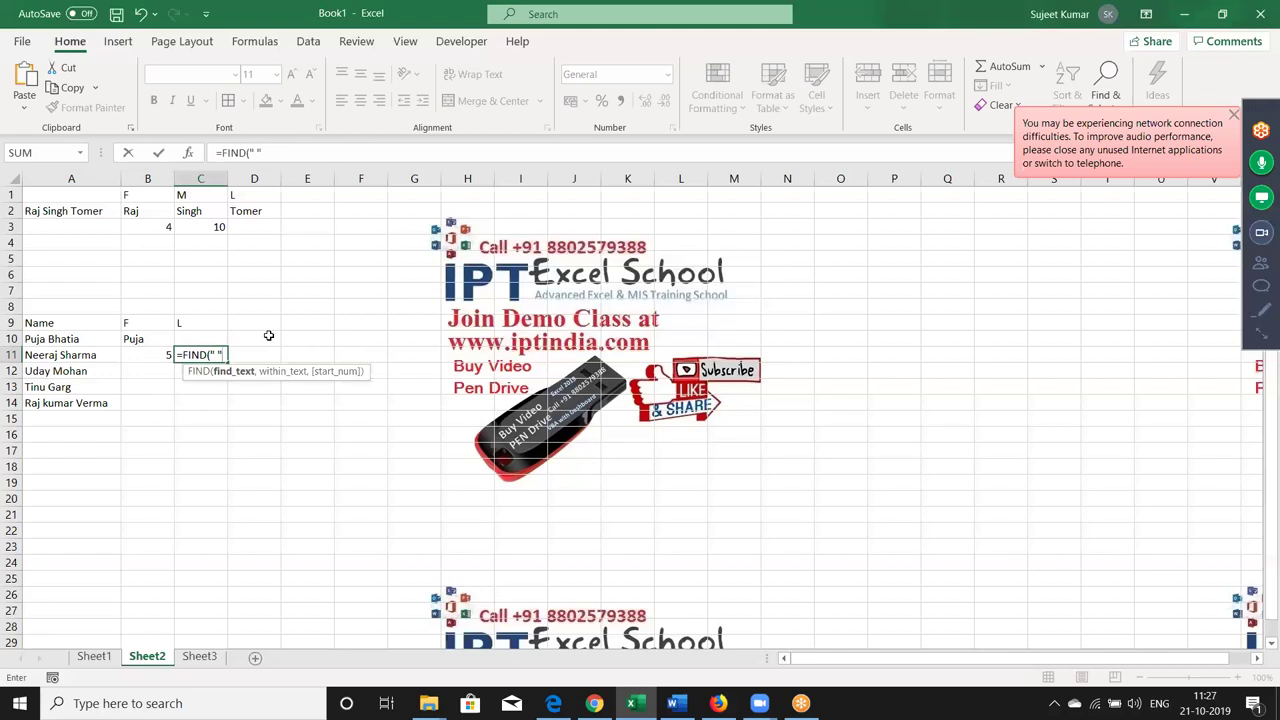
type(",")
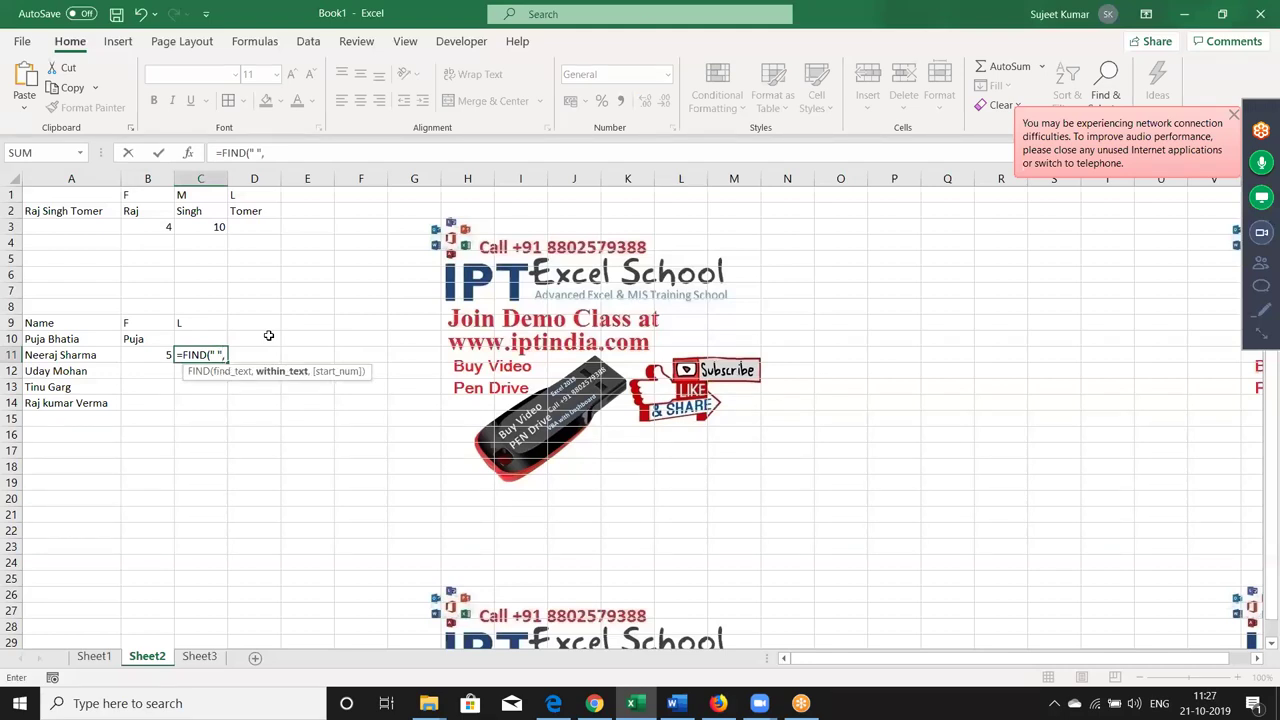
left_click(72, 340)
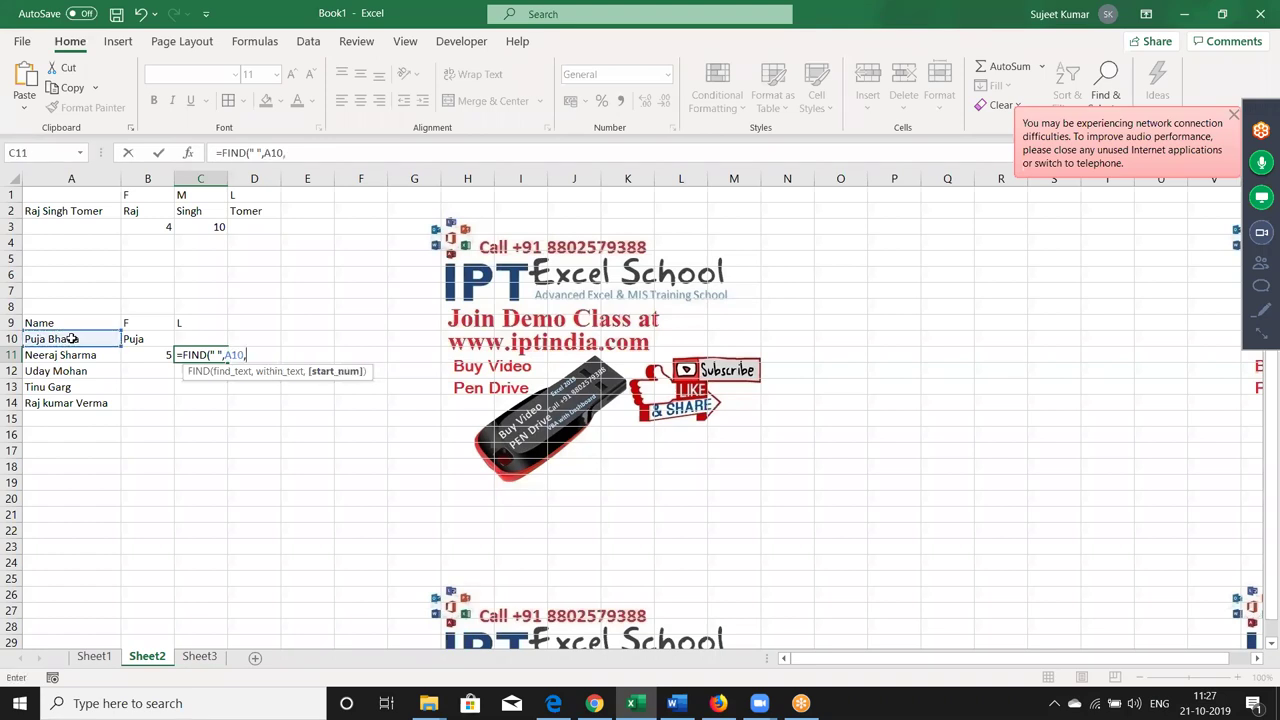
left_click(137, 355)
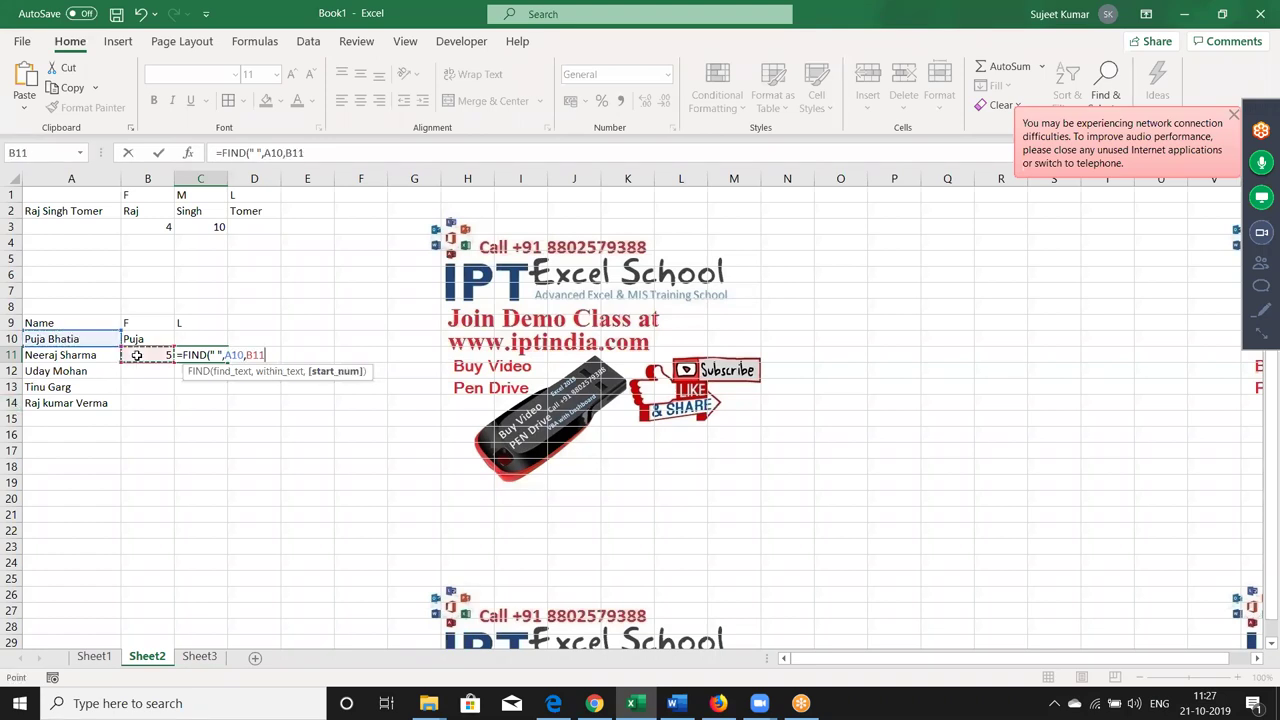
type("+1")
key("Return")
key("Up")
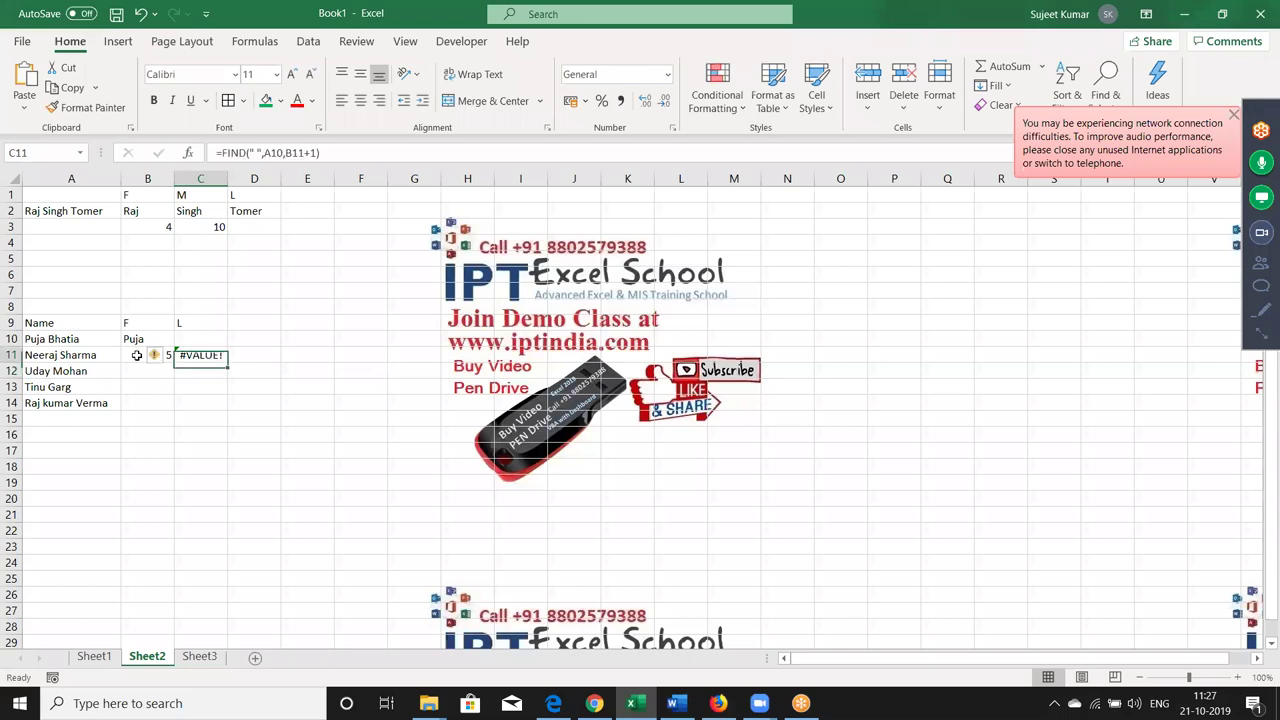
Append a third word to A10's name so C11 returns 12
key("Left")
key("Left")
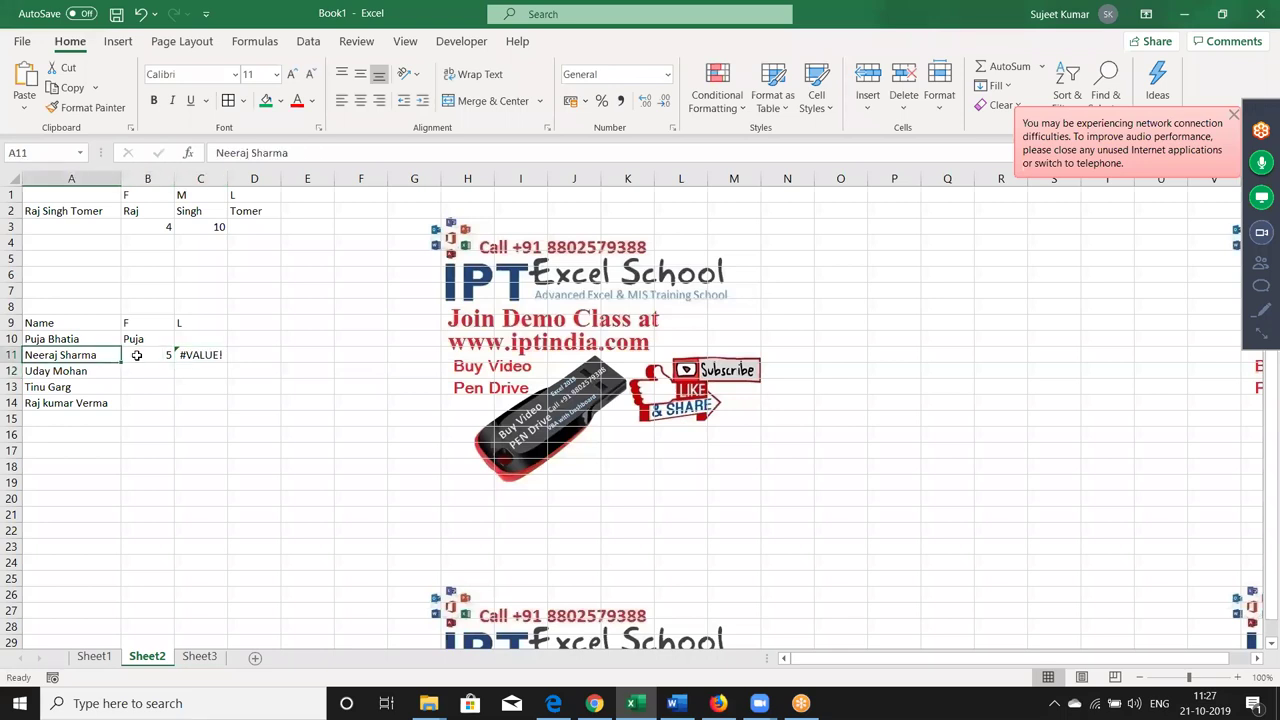
left_click_drag(137, 355, 95, 343)
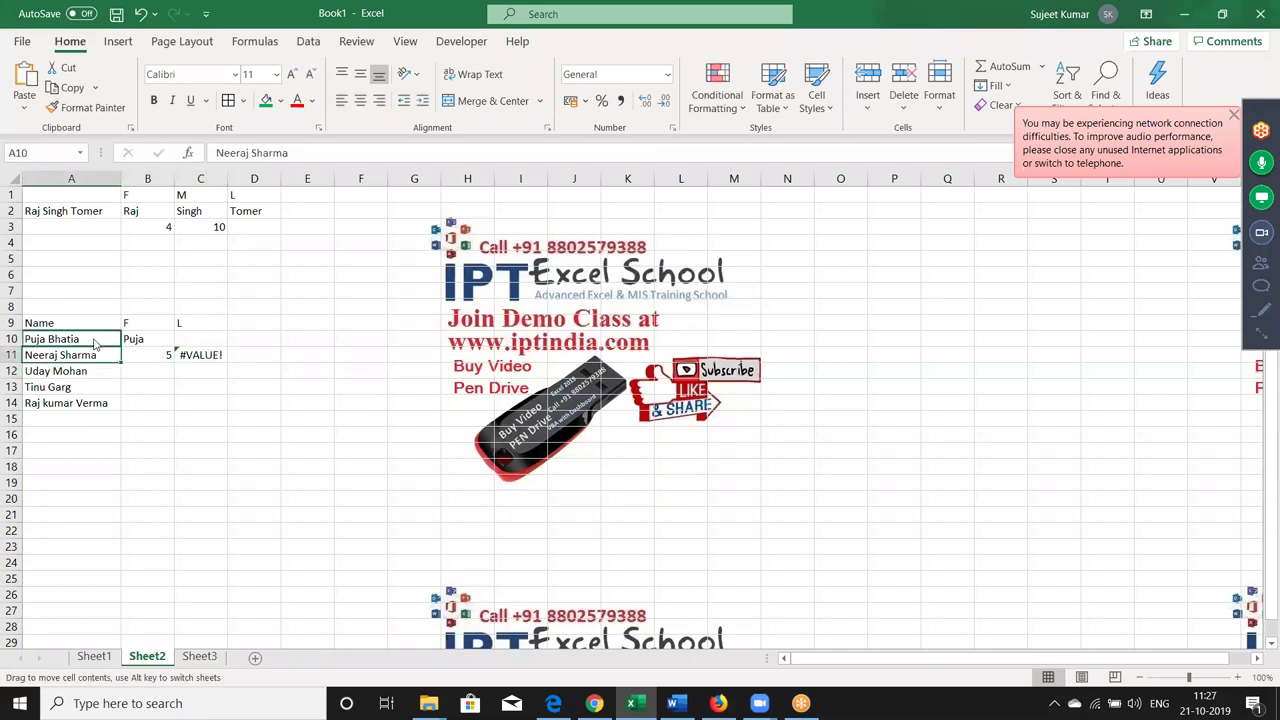
key("Escape")
double_click(96, 338)
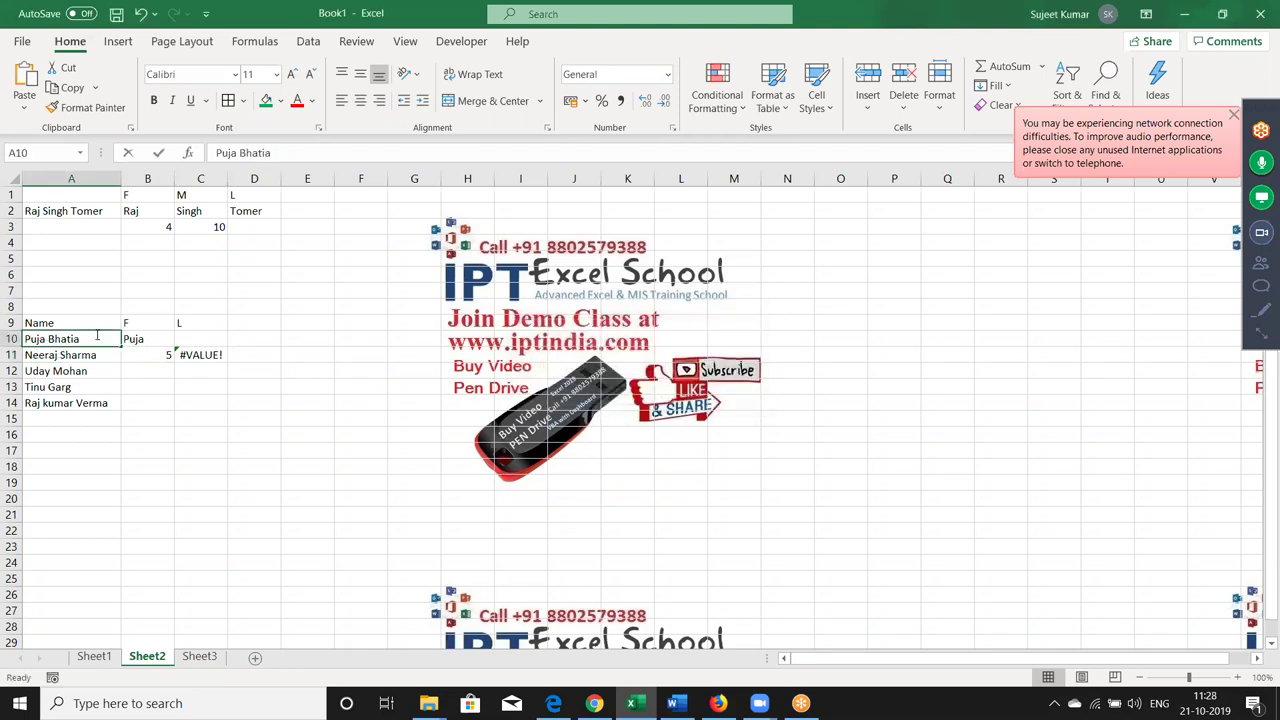
type(" Singh")
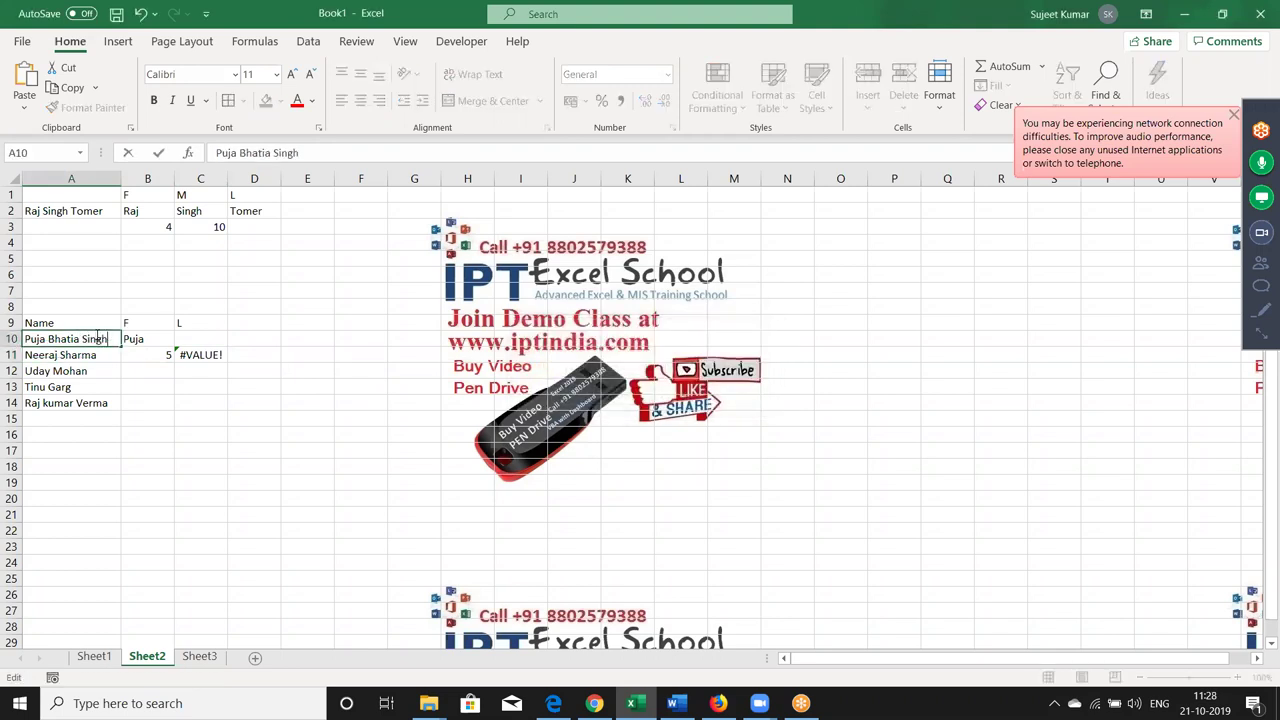
key("Return")
left_click(233, 360)
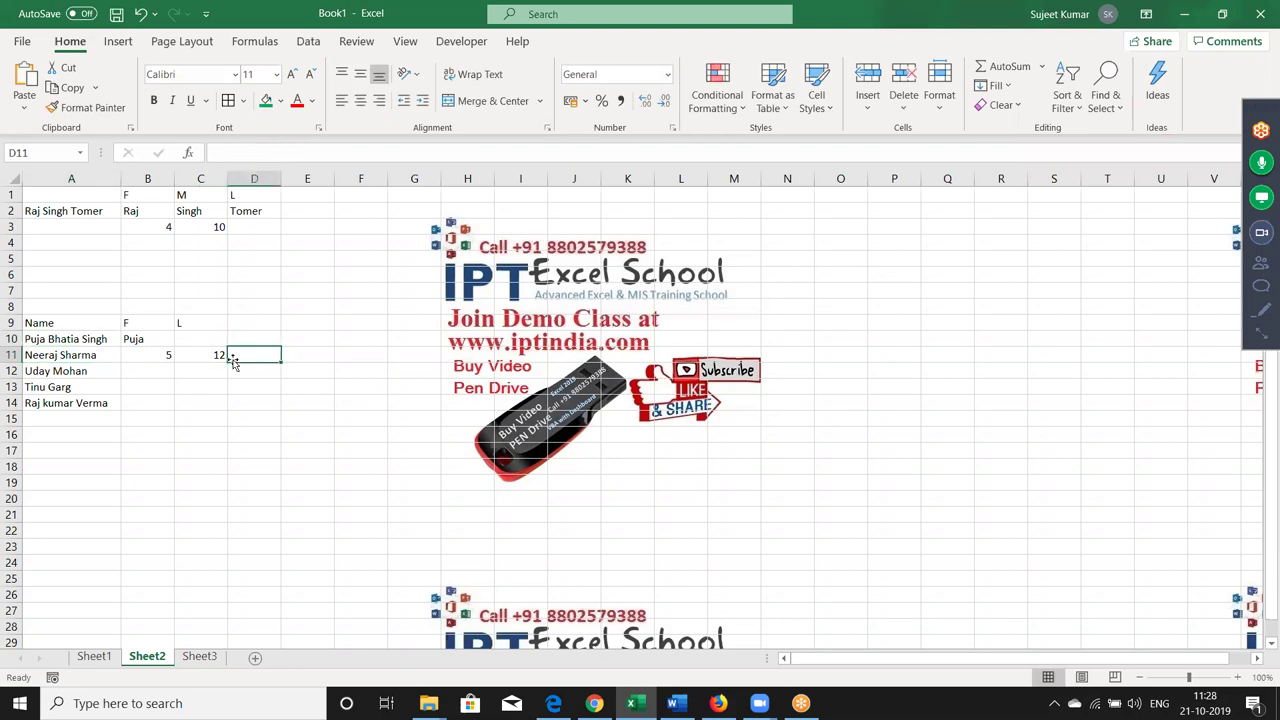
Enter =RIGHT(A10,LEN(A10)-C11) in C10 to return the last word of the name
left_click(213, 346)
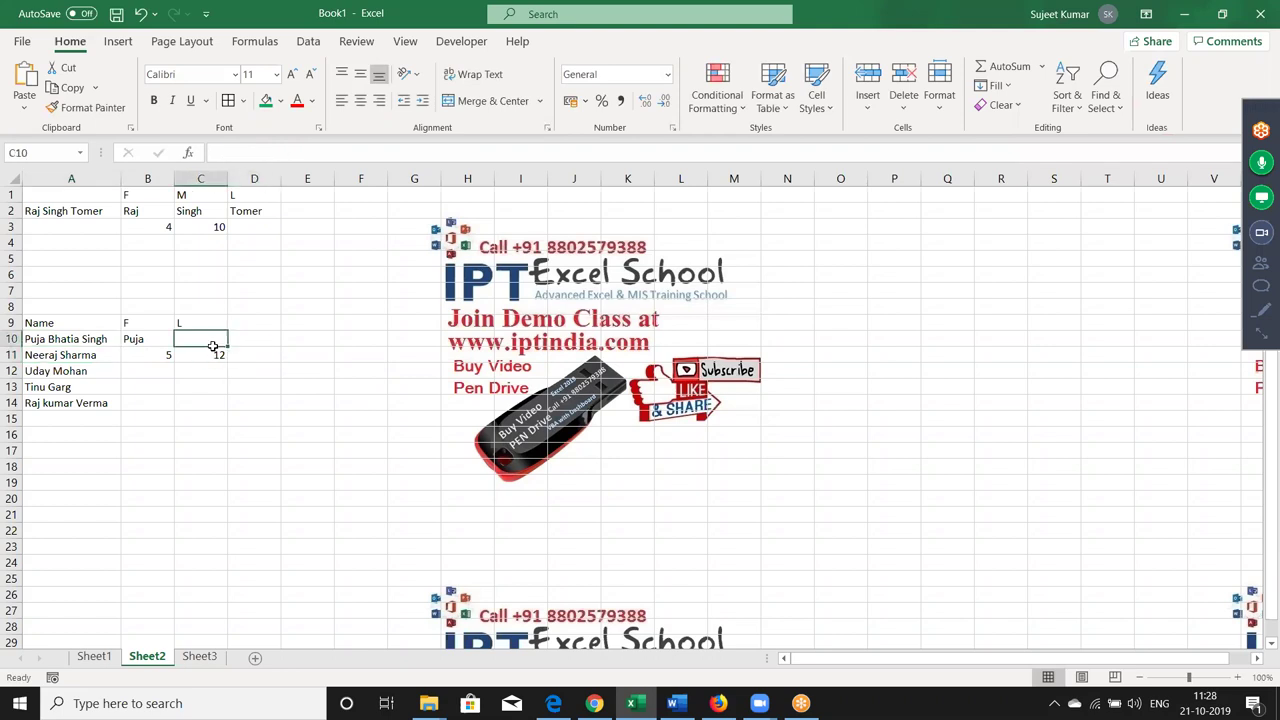
type("=ri")
key("Tab")
left_click(80, 342)
type(",")
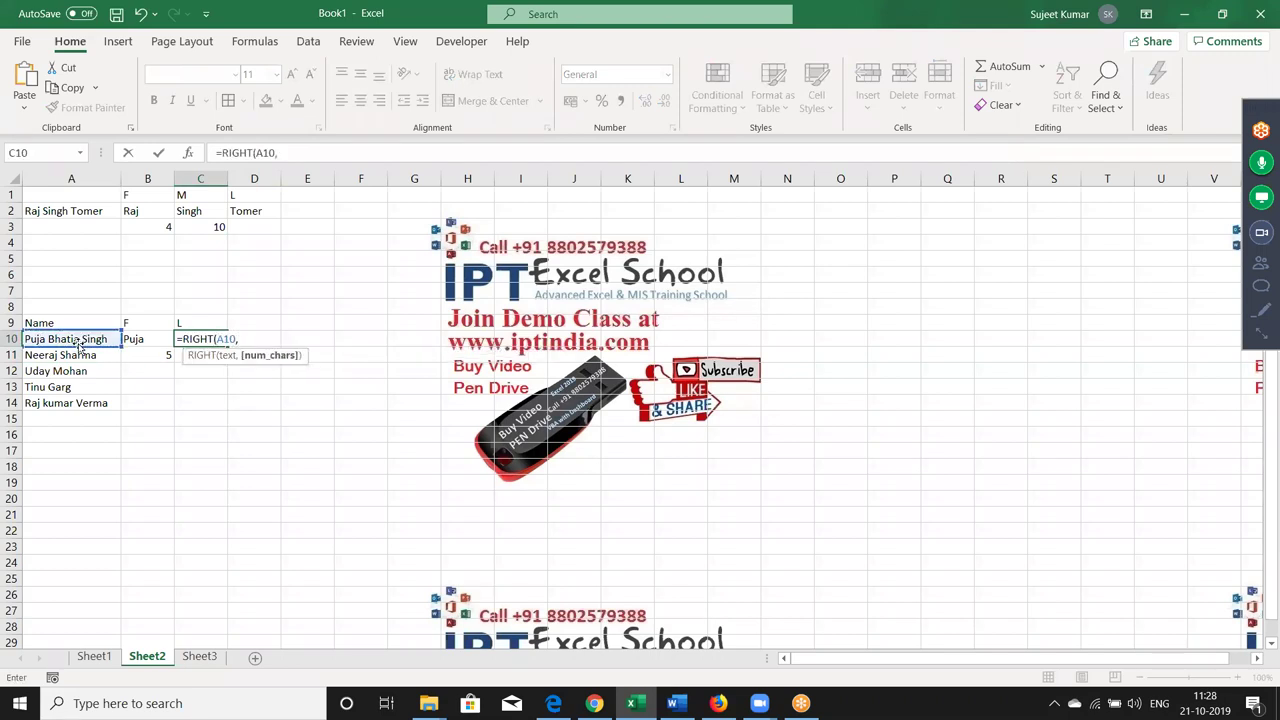
type("le")
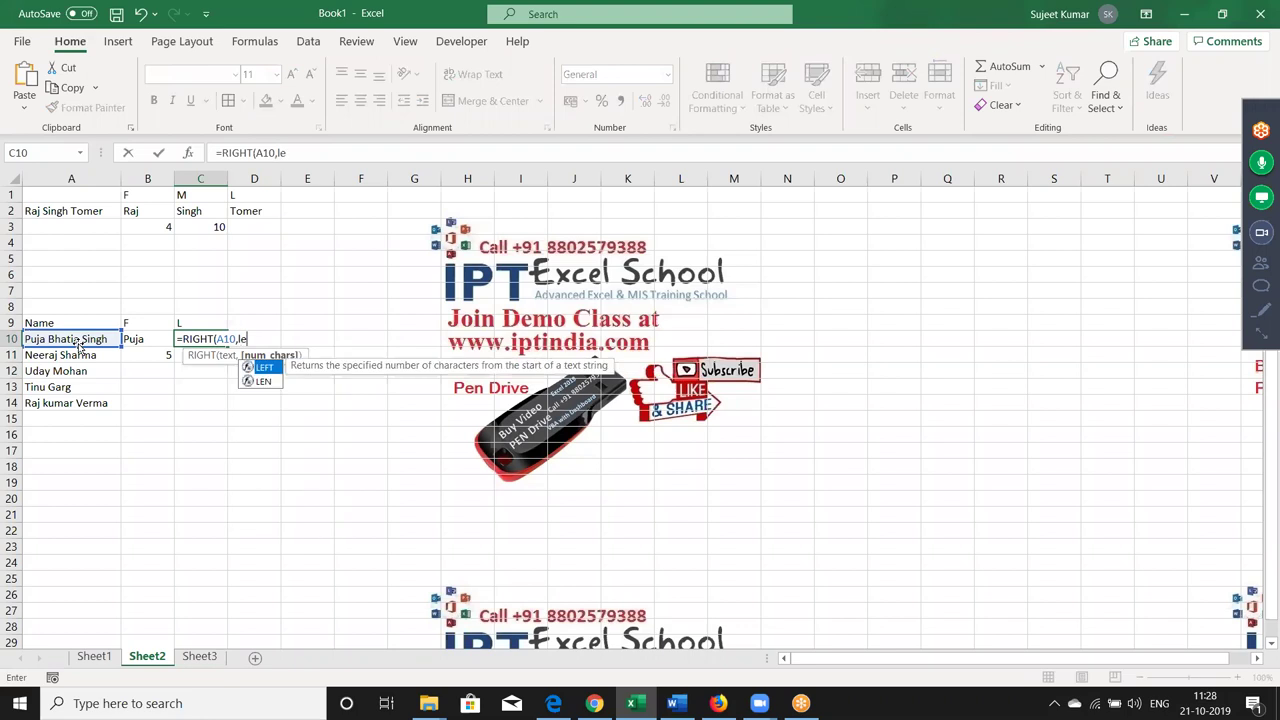
type("n")
key("Tab")
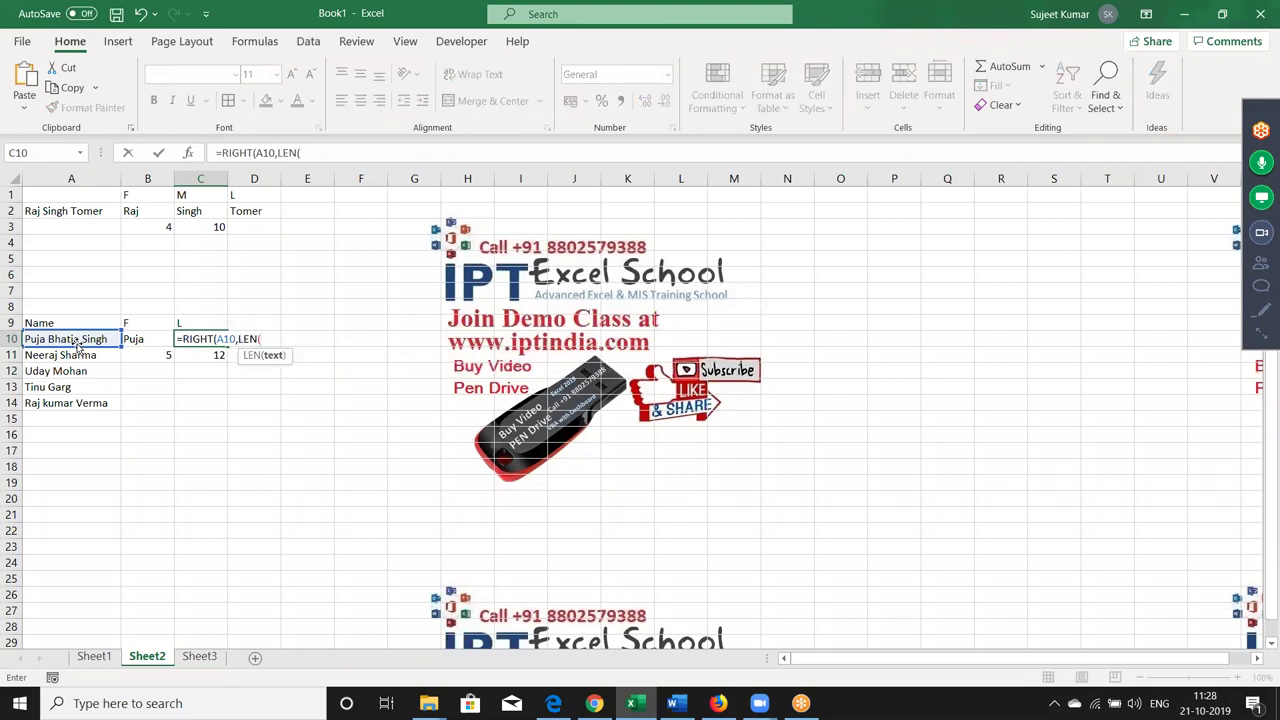
left_click(70, 340)
type(")-")
left_click(176, 358)
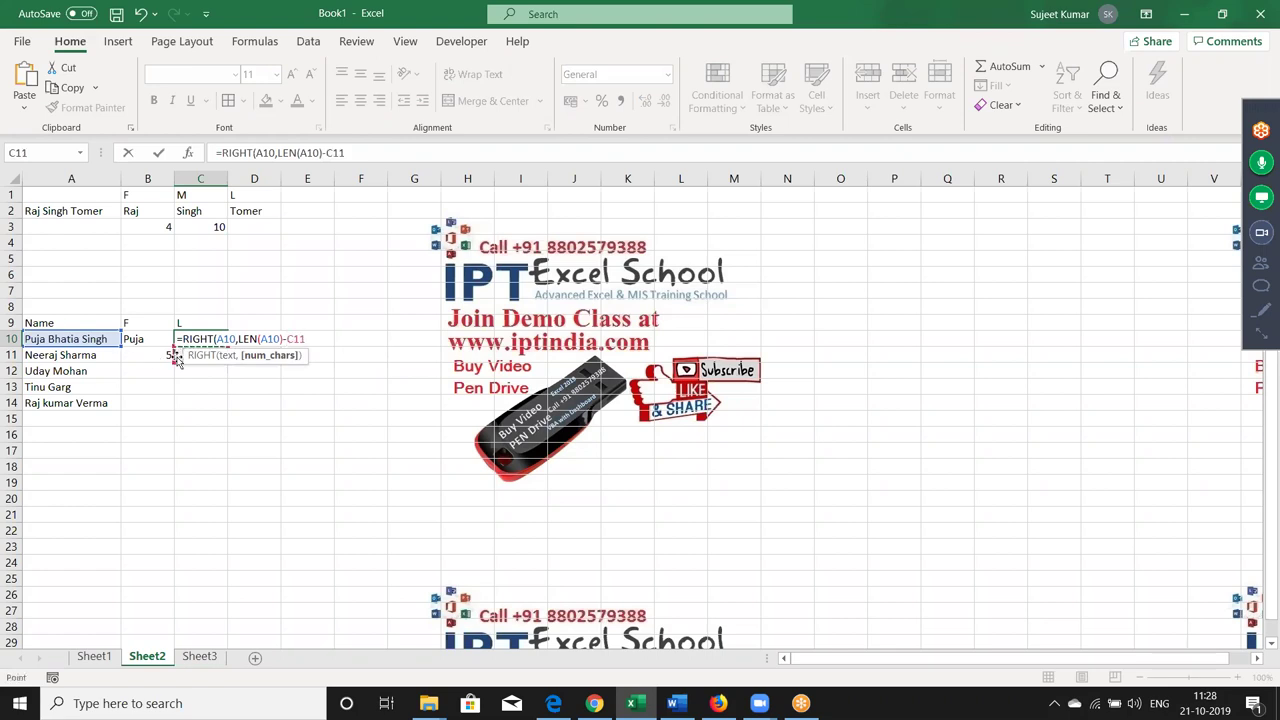
key("Return")
key("Return")
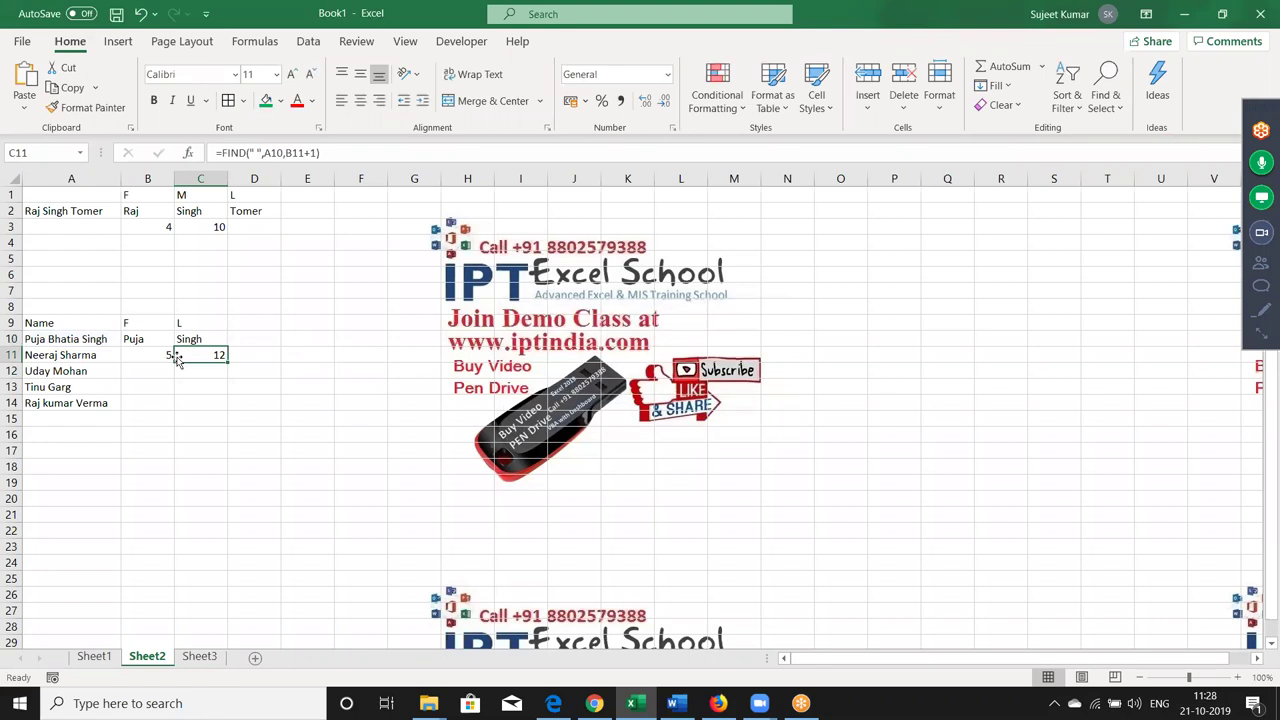
key("Up")
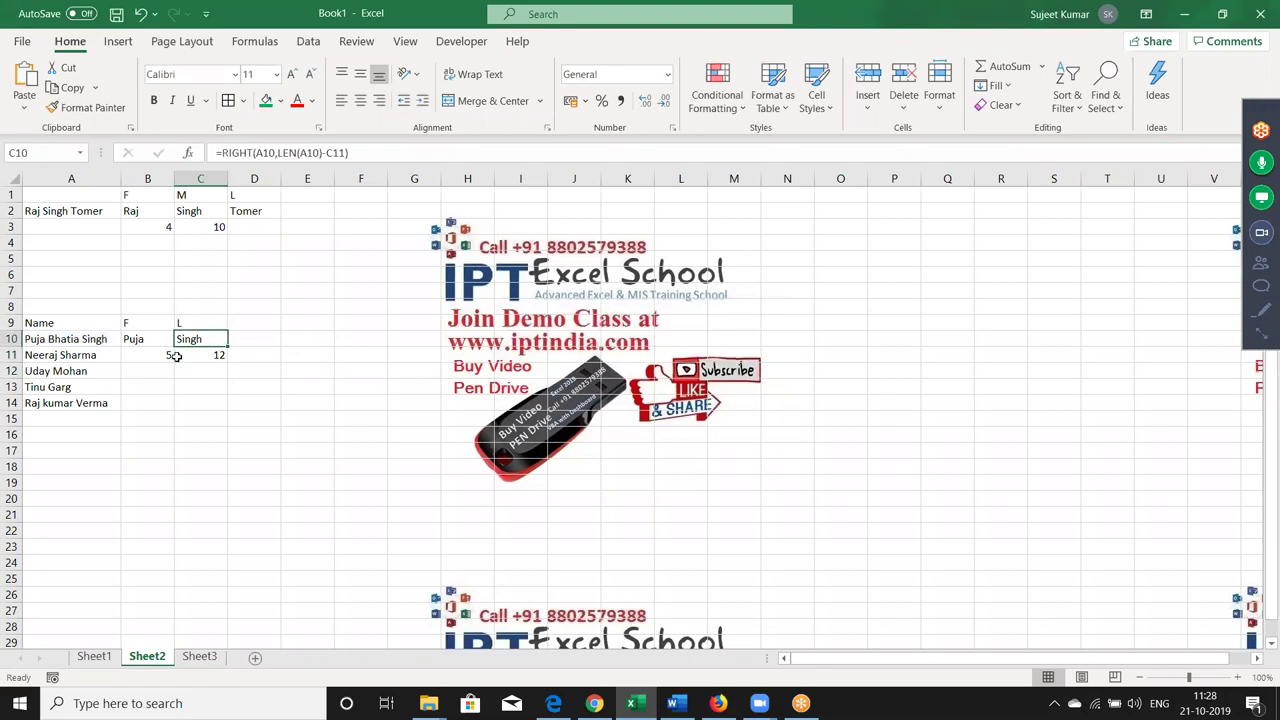
key("Left")
key("Left")
Change A10 to a one-word name, then to a two-part name
type("Puja")
key("Return")
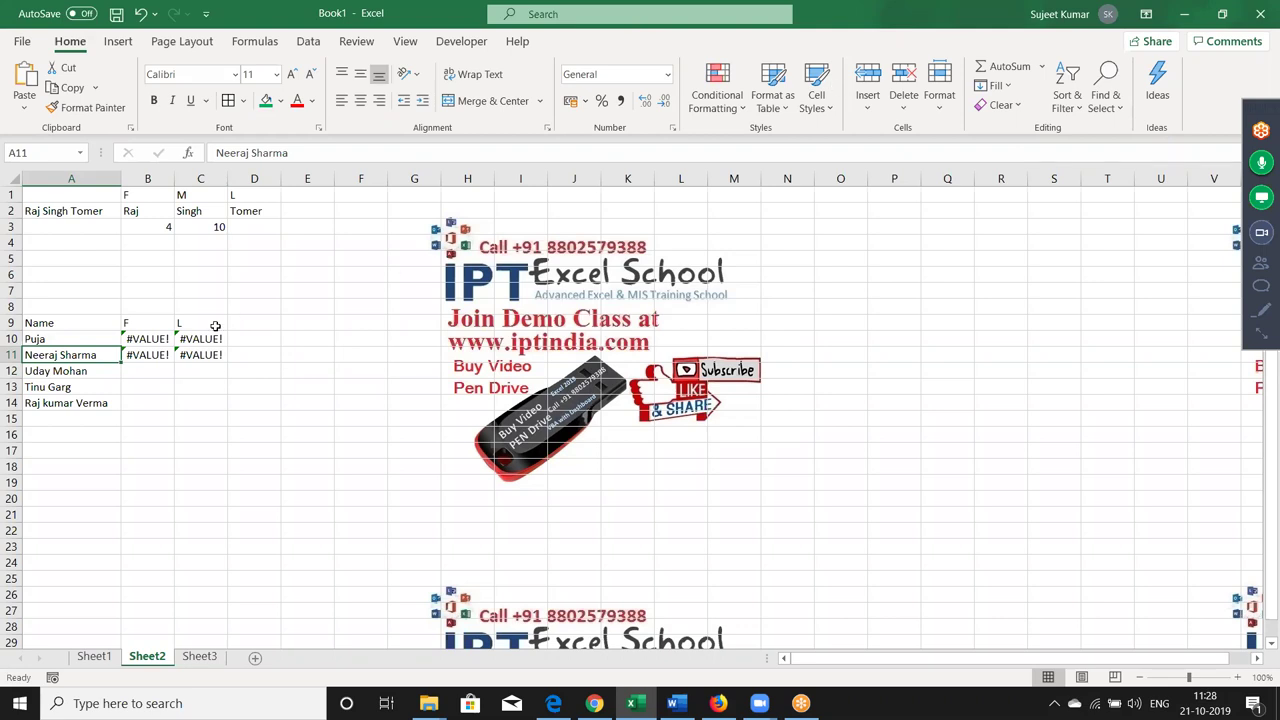
double_click(73, 341)
type("Varma")
key("Return")
Enter =RIGHT(A10,LEN(A10)-B11) in D10 to return the surname using the first space
left_click_drag(148, 340, 184, 346)
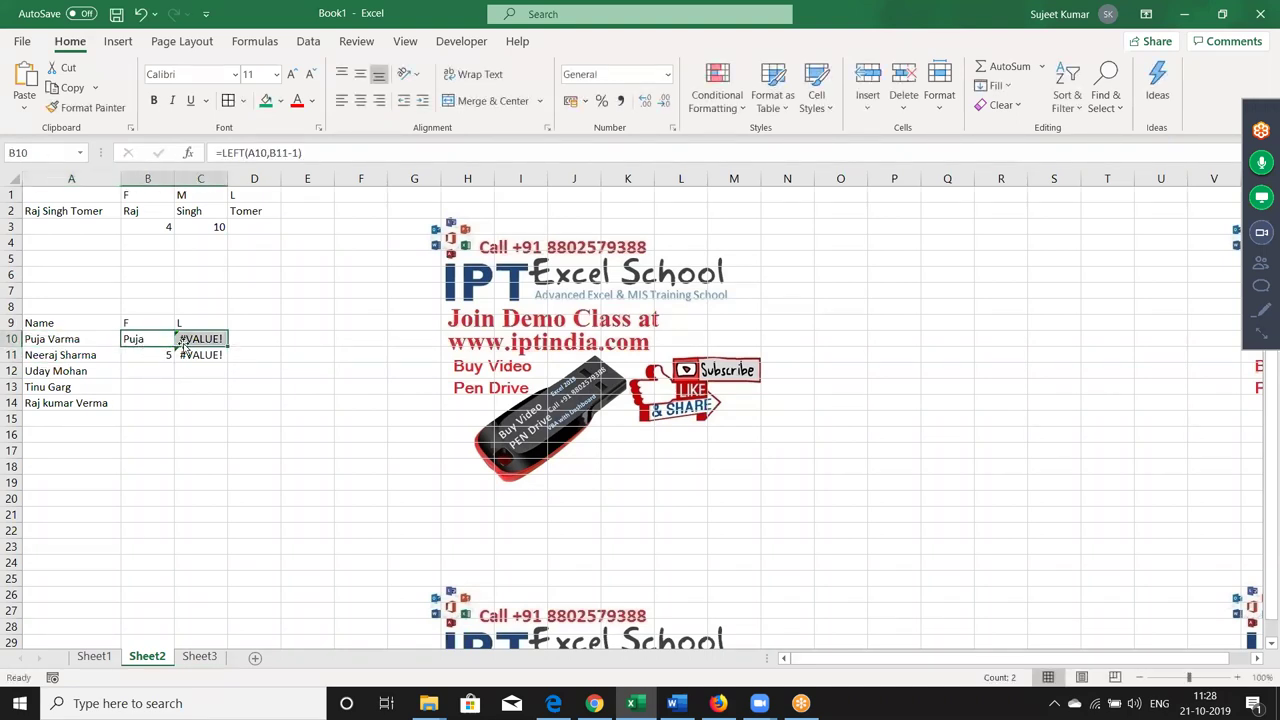
left_click(258, 346)
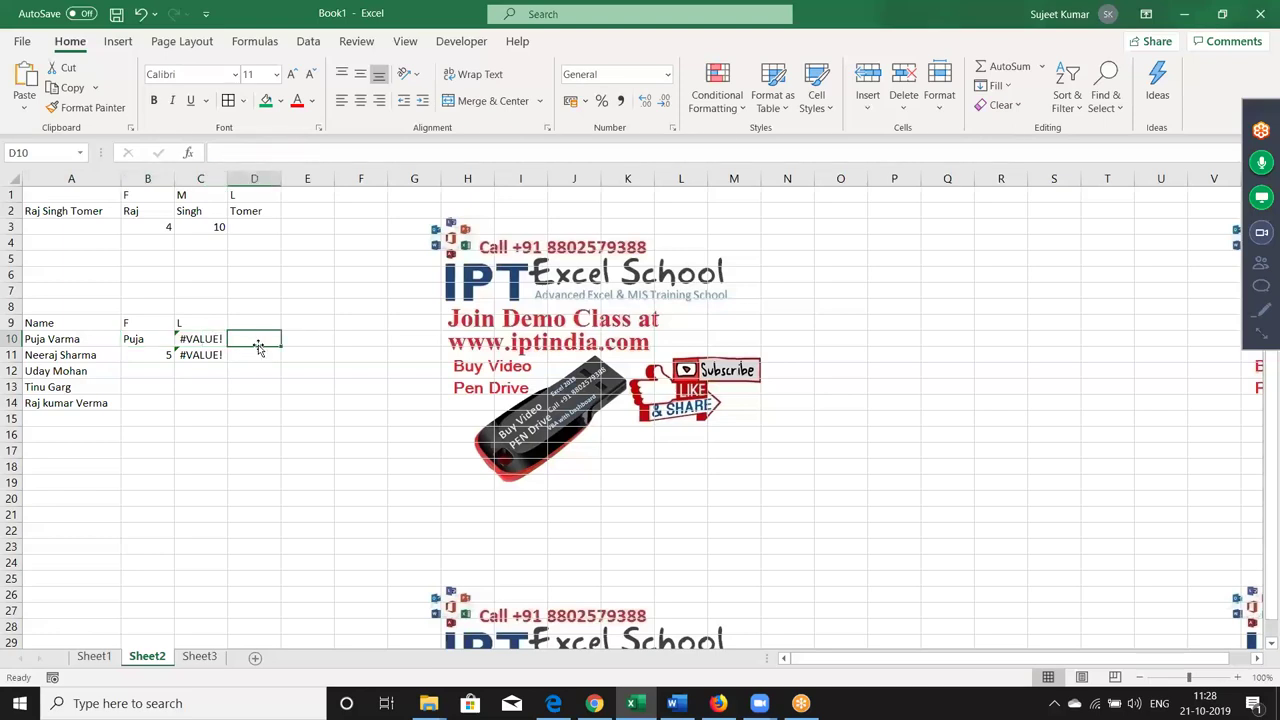
type("=RIGHT(")
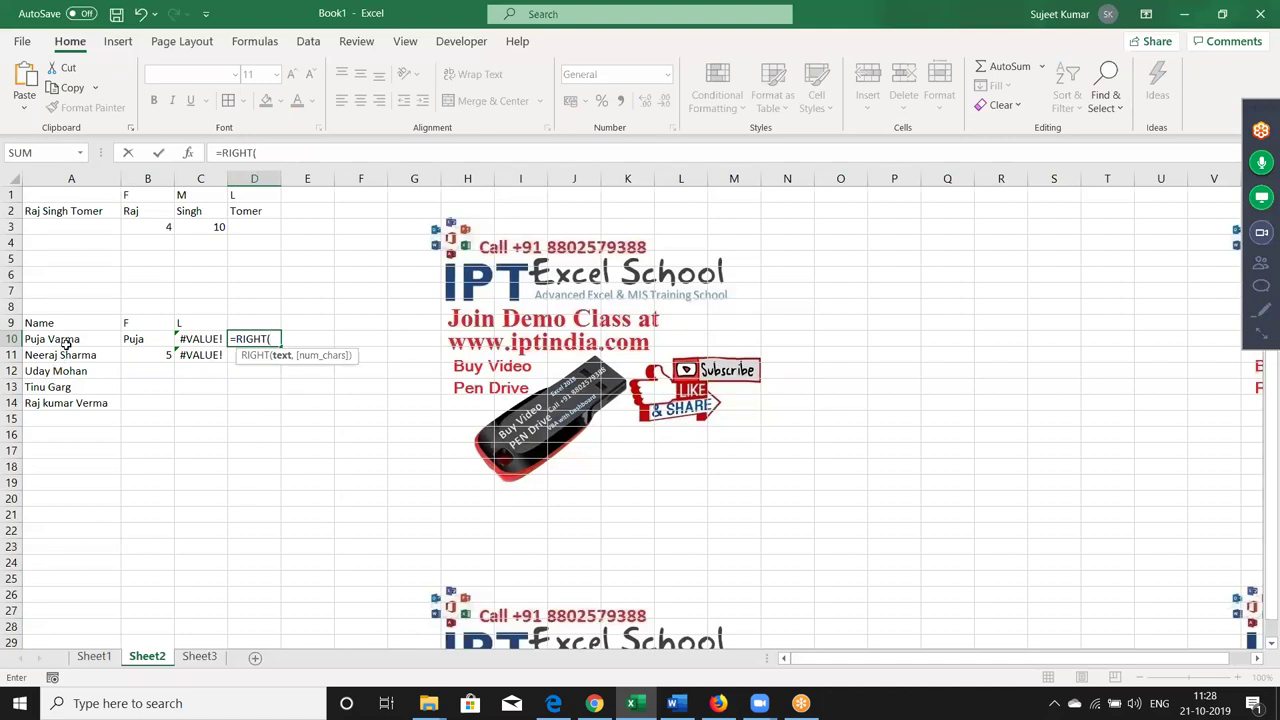
left_click(65, 341)
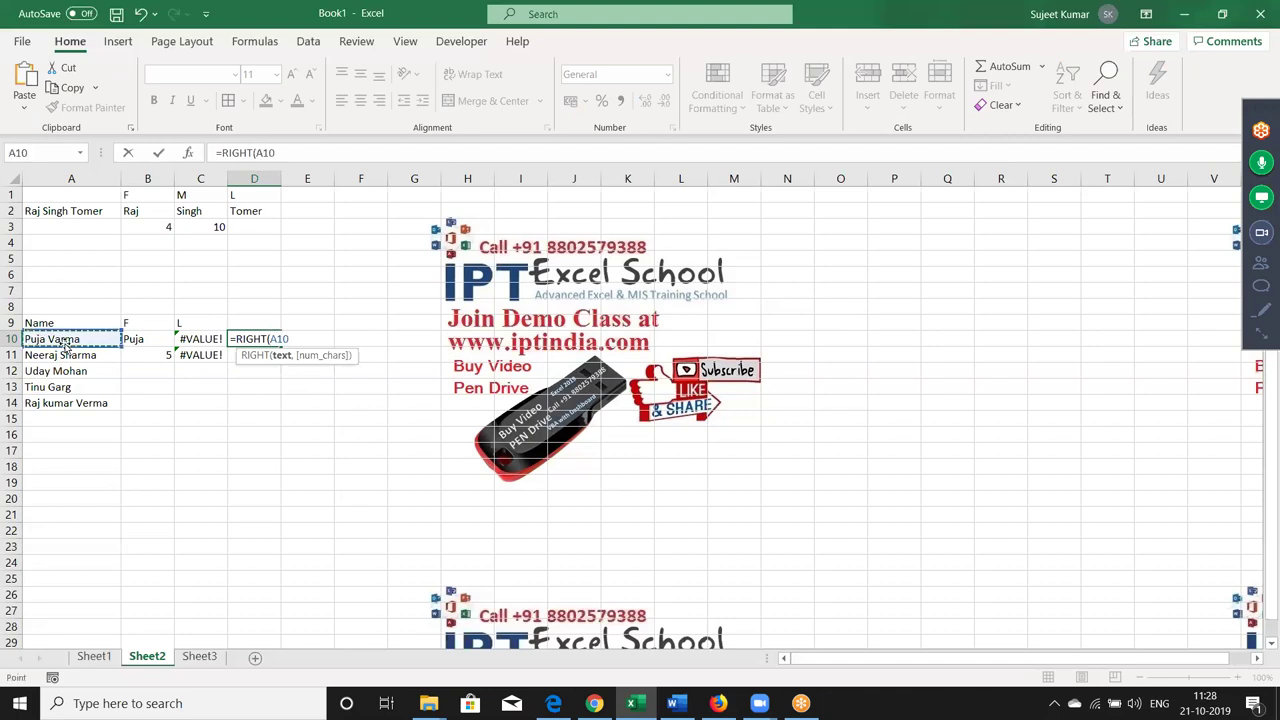
type(",")
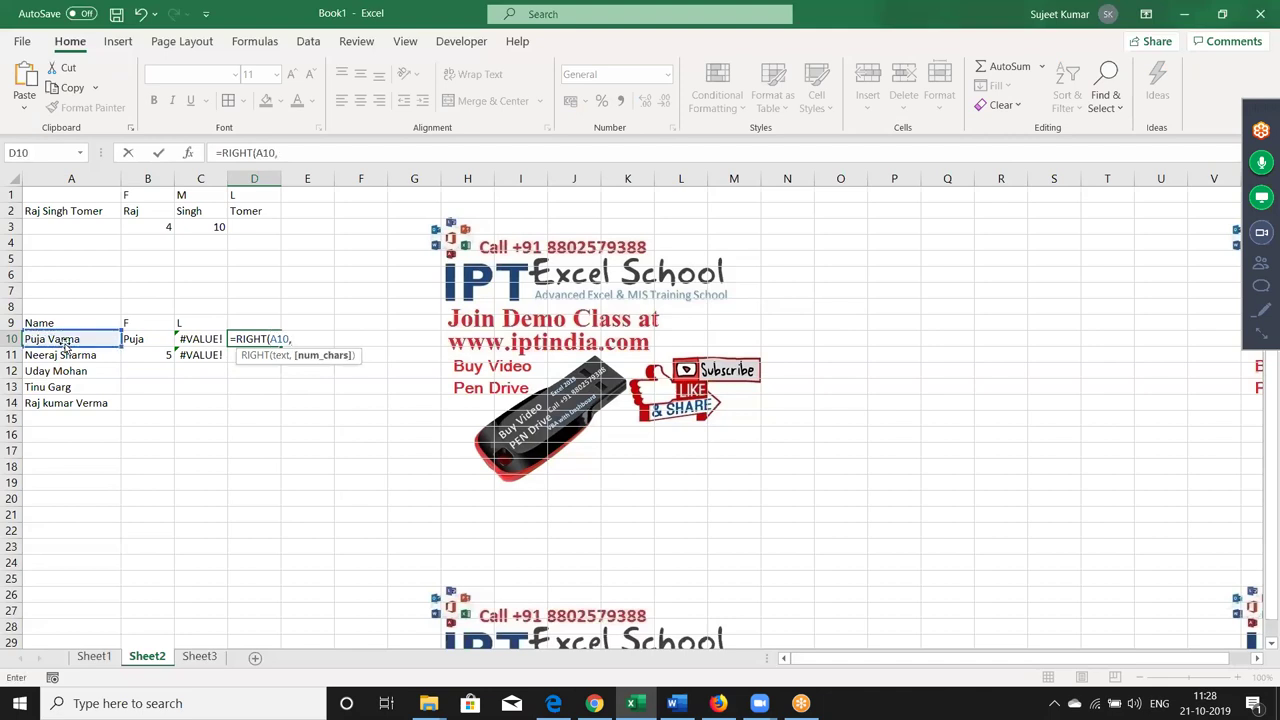
type("le")
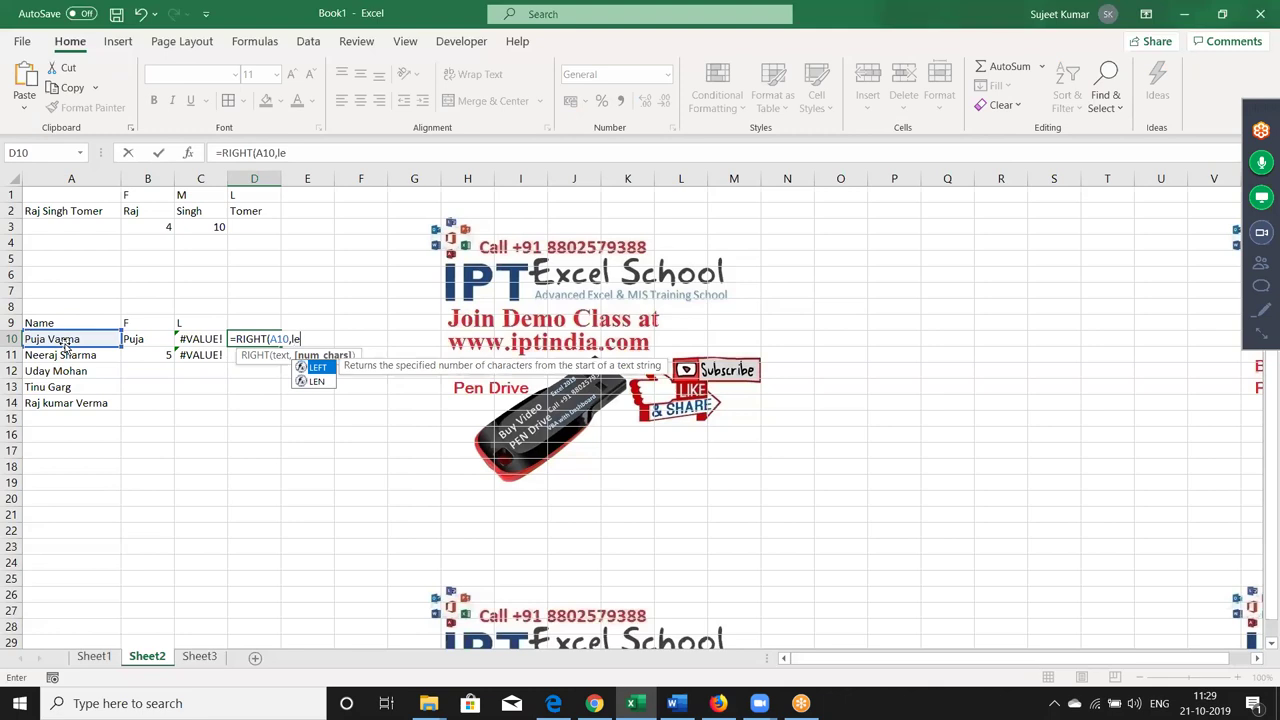
key("Down")
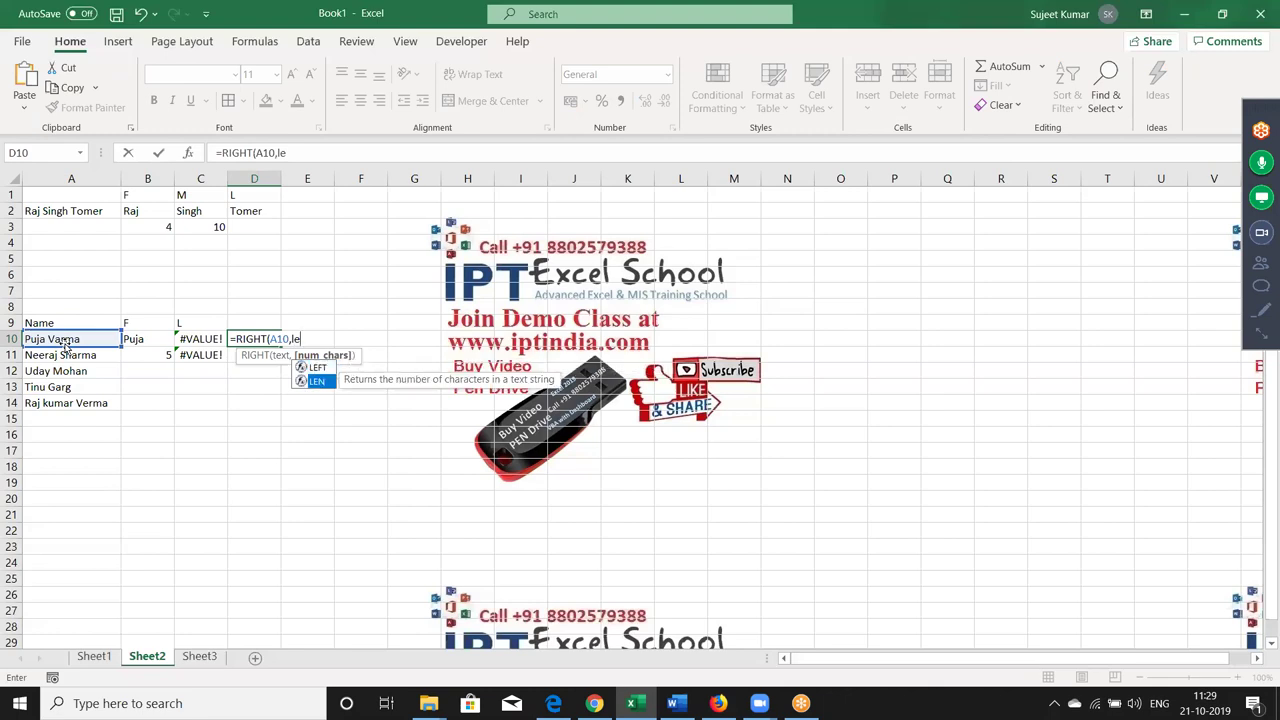
key("Tab")
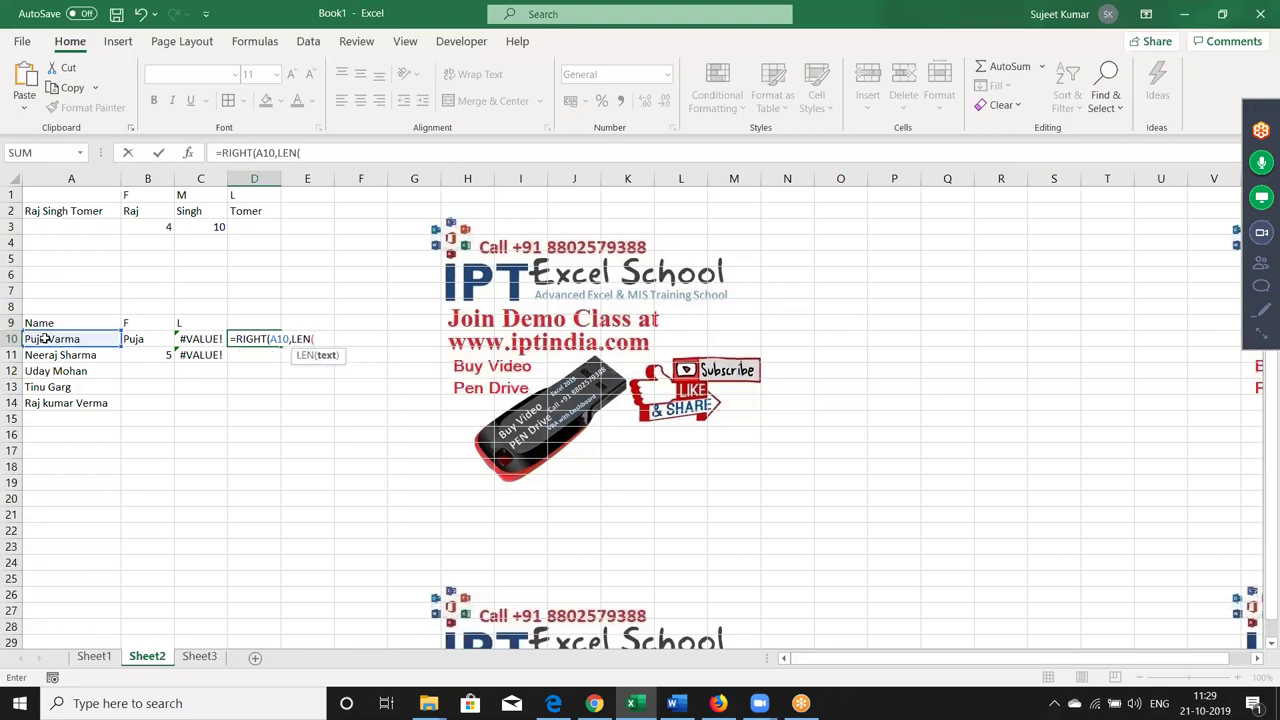
left_click(45, 339)
type(")-")
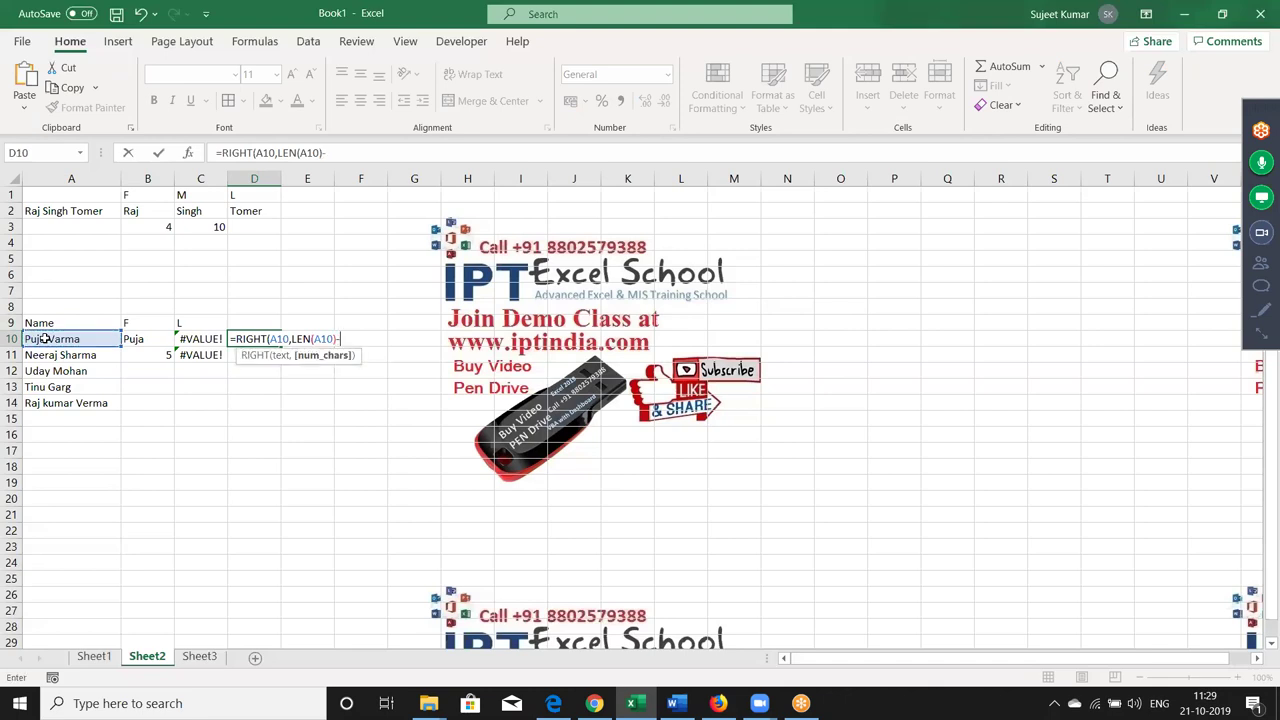
left_click(157, 350)
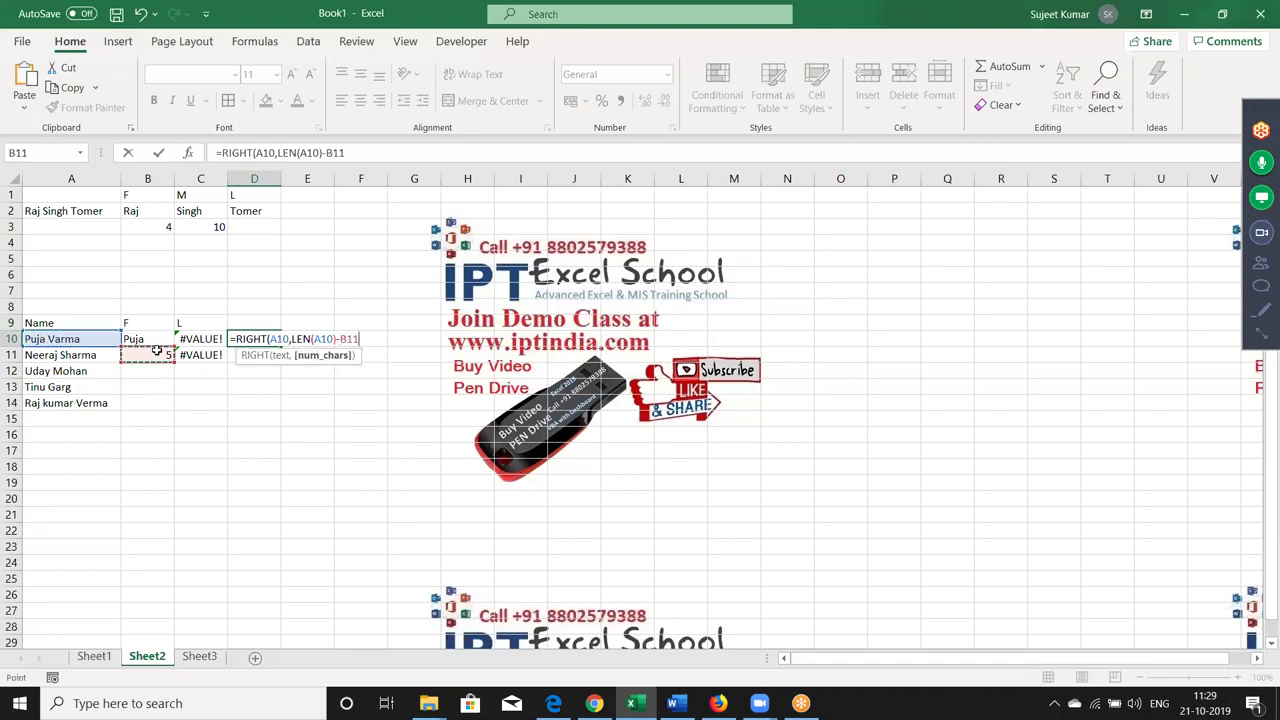
key("Return")
key("Return")
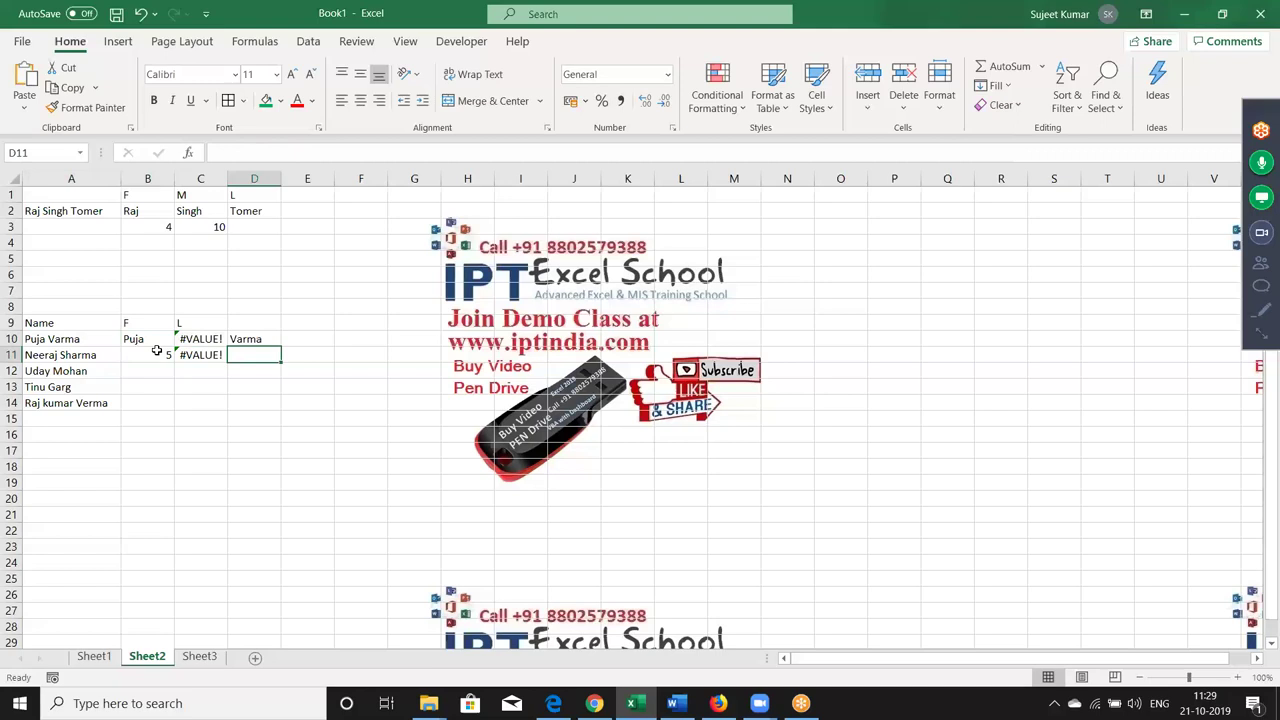
Start an IFERROR formula in E10 with C10 as its first argument
key("Up")
key("Right")
type("=")
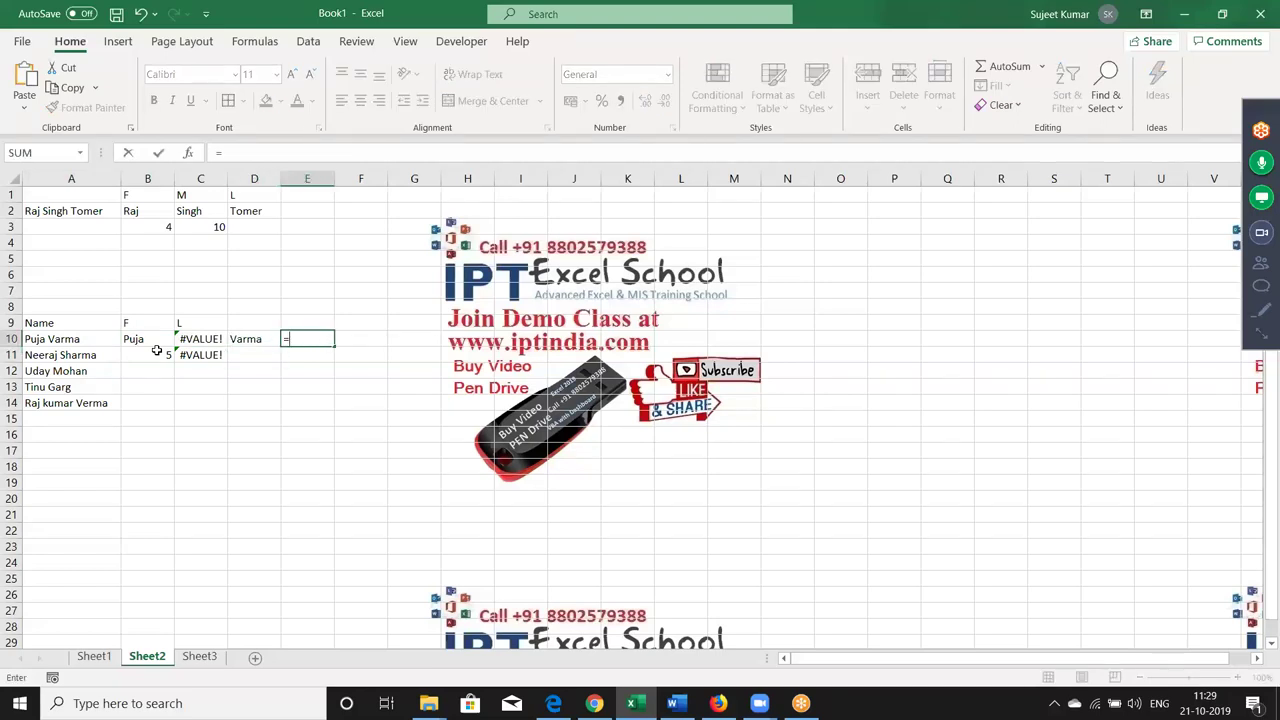
type("if")
key("Down")
key("Tab")
key("Left")
key("Left")
Complete =IFERROR(C10,D10) in E10 so it shows the surname from D10
type(",")
key("Left")
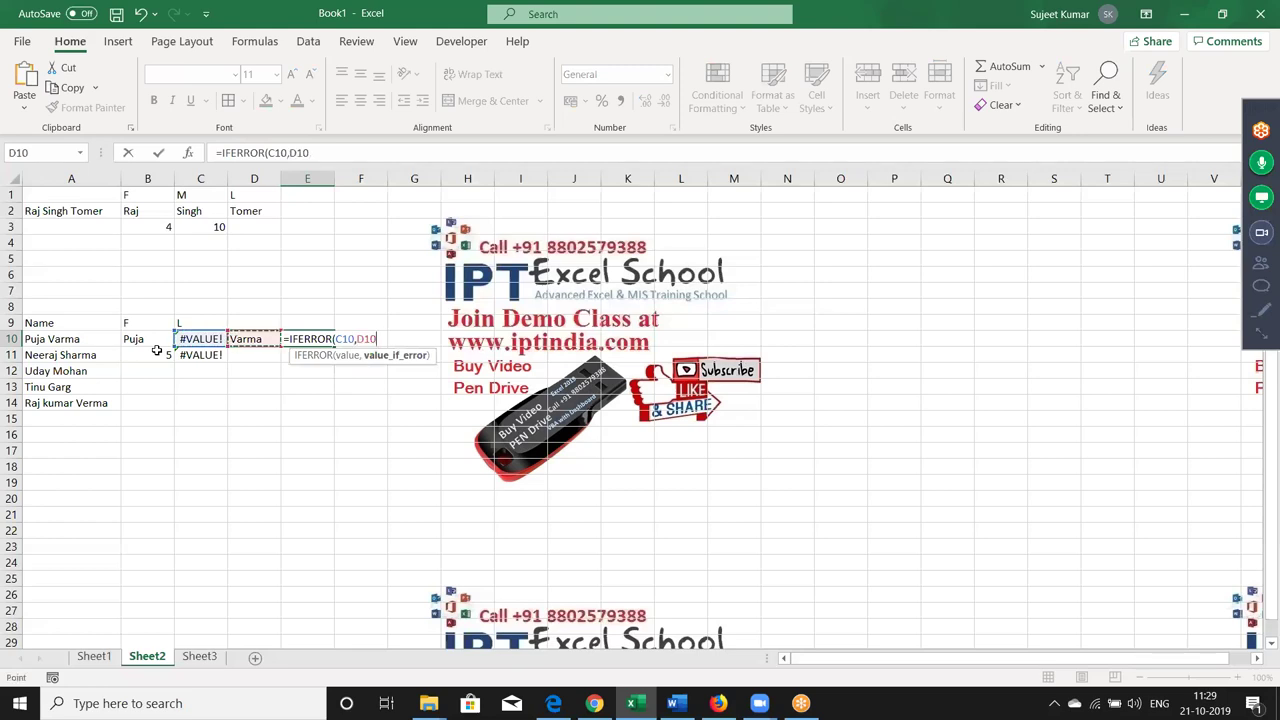
key("Return")
key("Up")
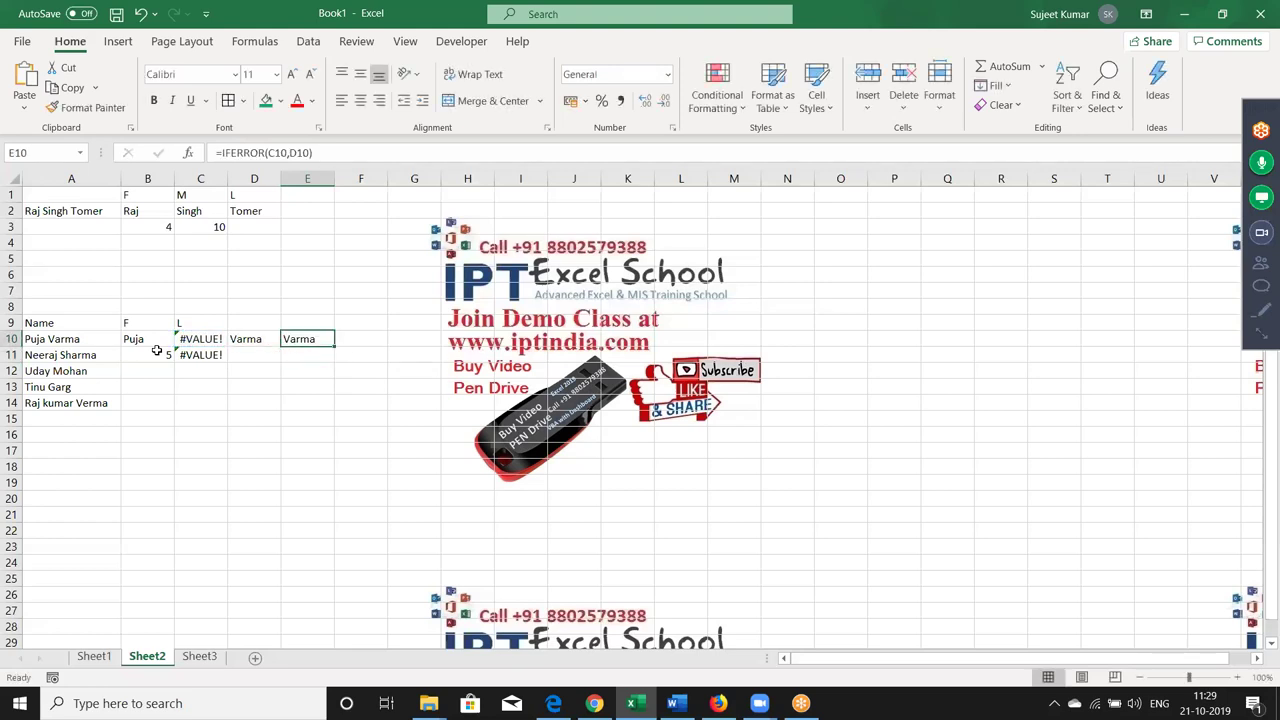
key("Left")
key("Left")
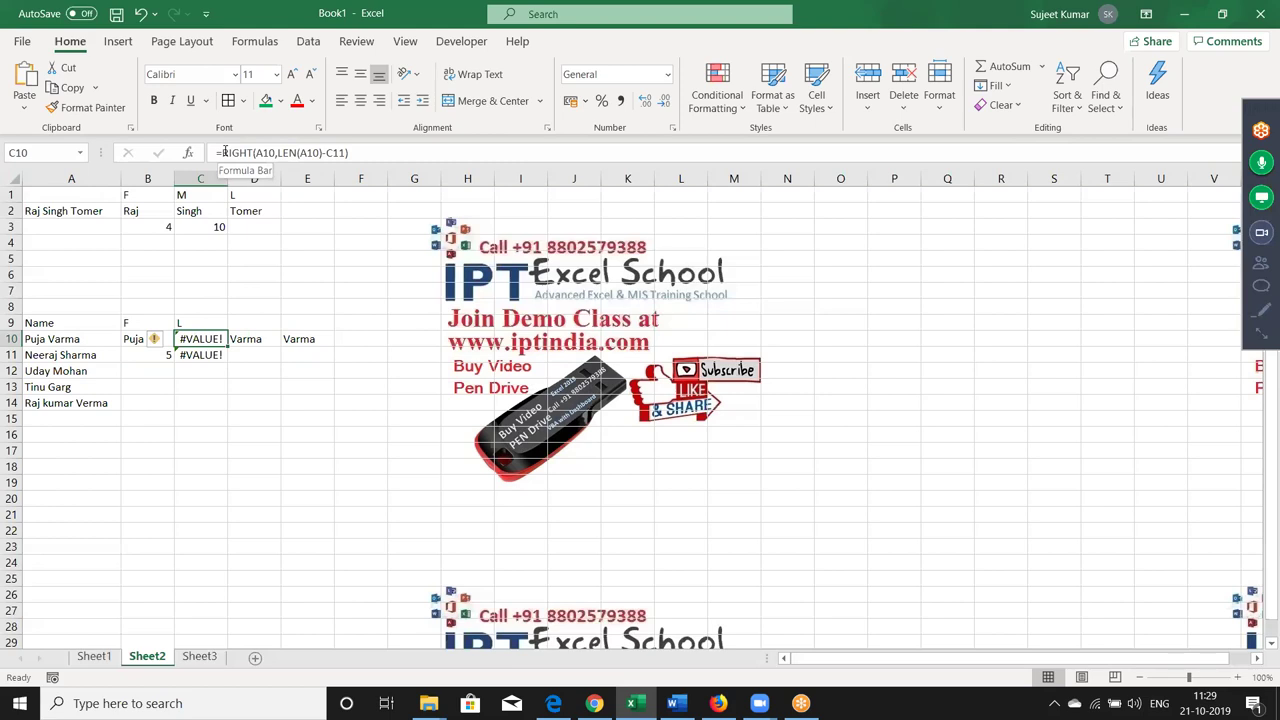
Review the surname formulas in C10 and D10 in the formula bar without changing them
left_click_drag(224, 152, 398, 172)
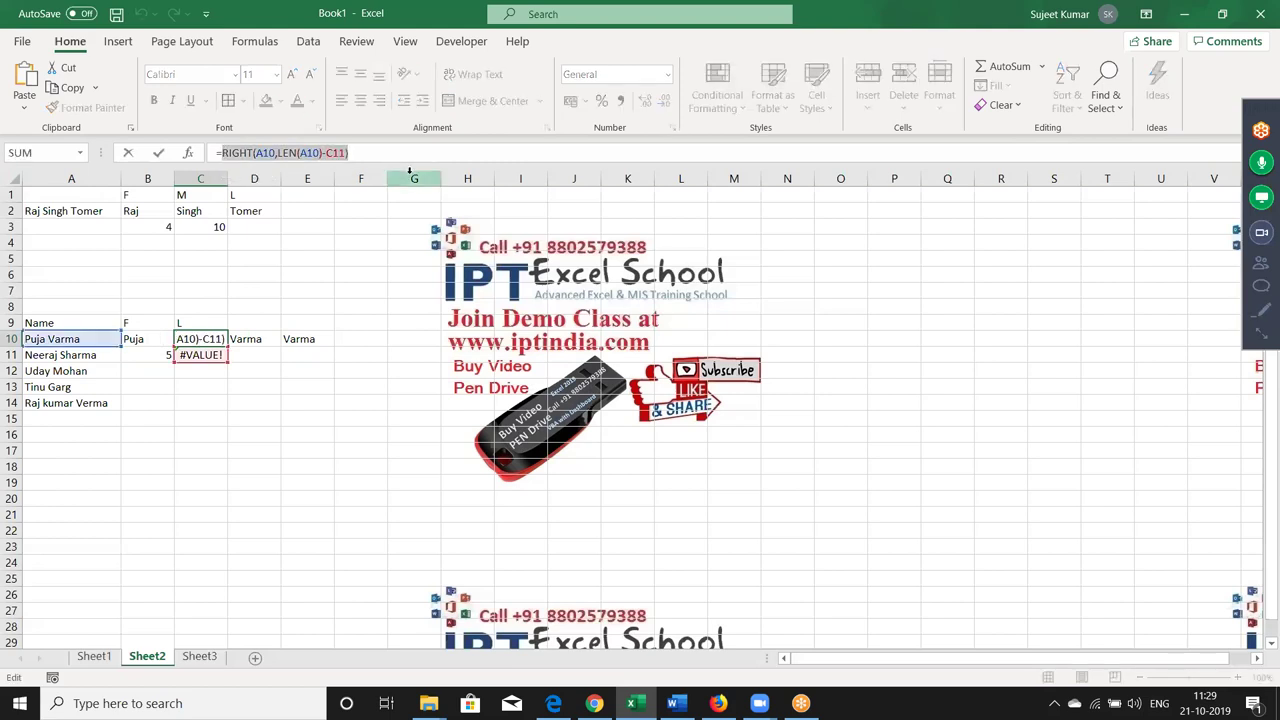
key("Tab")
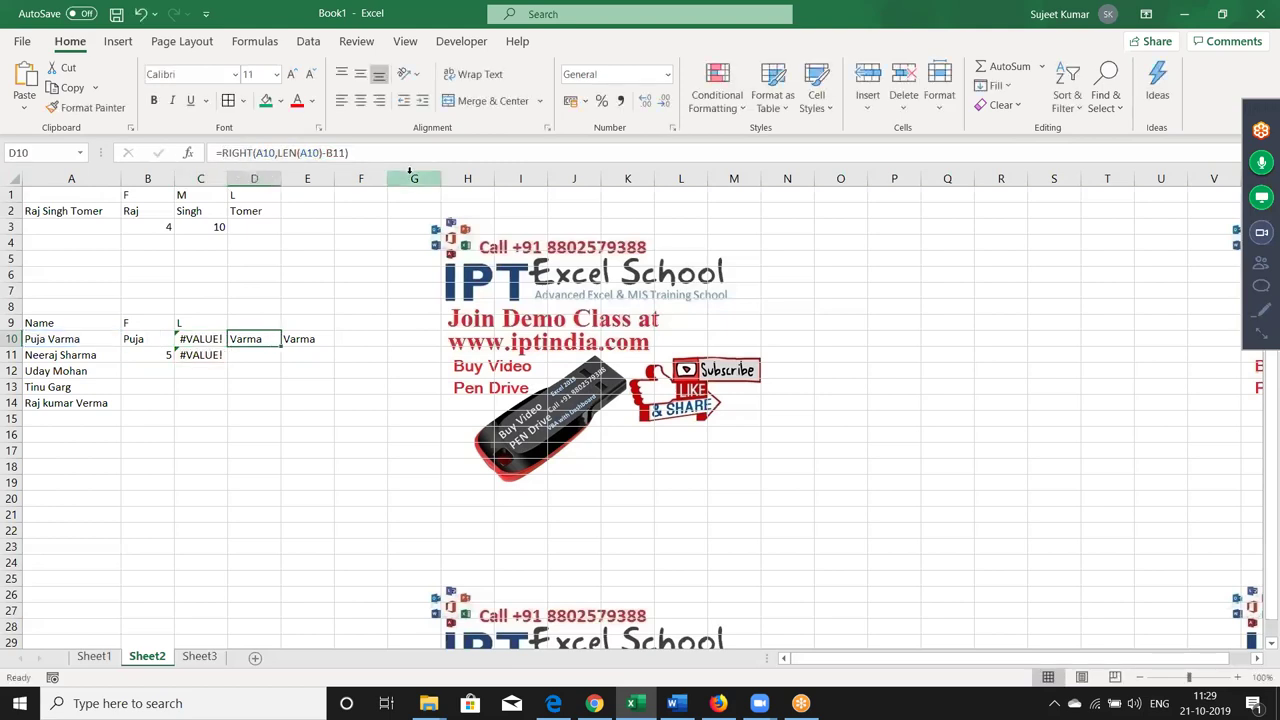
left_click(292, 153)
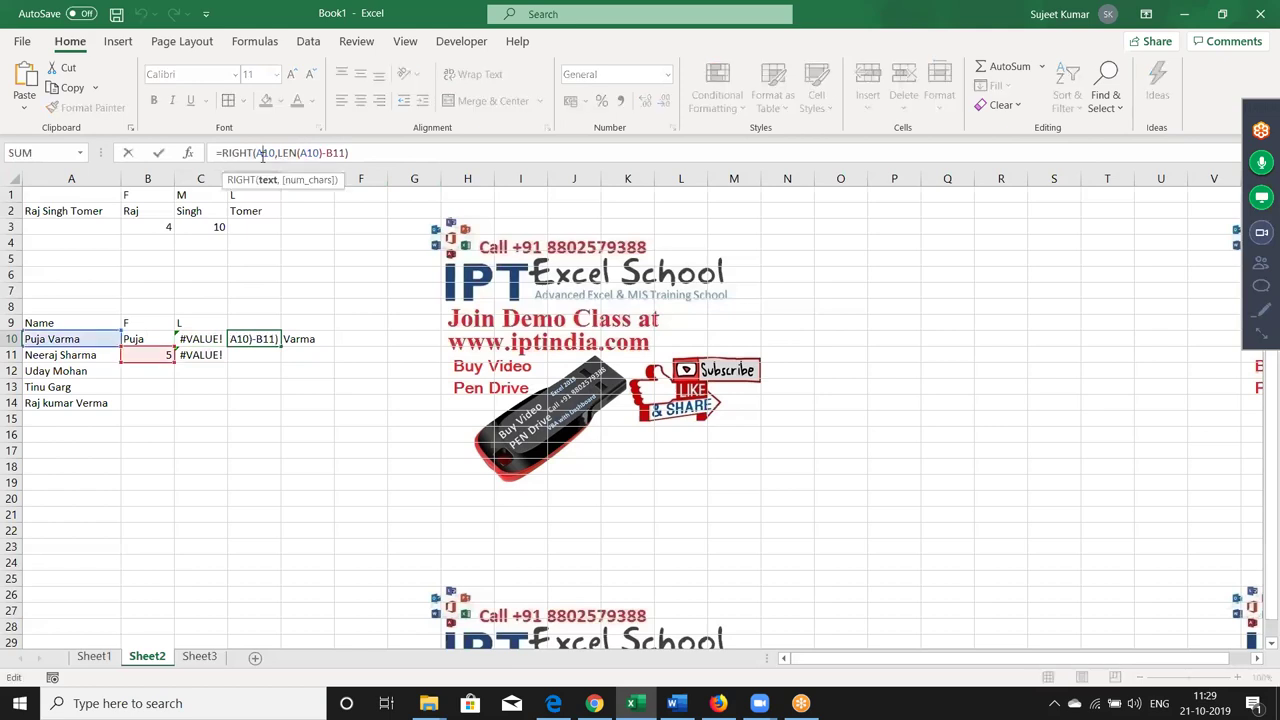
left_click(305, 153)
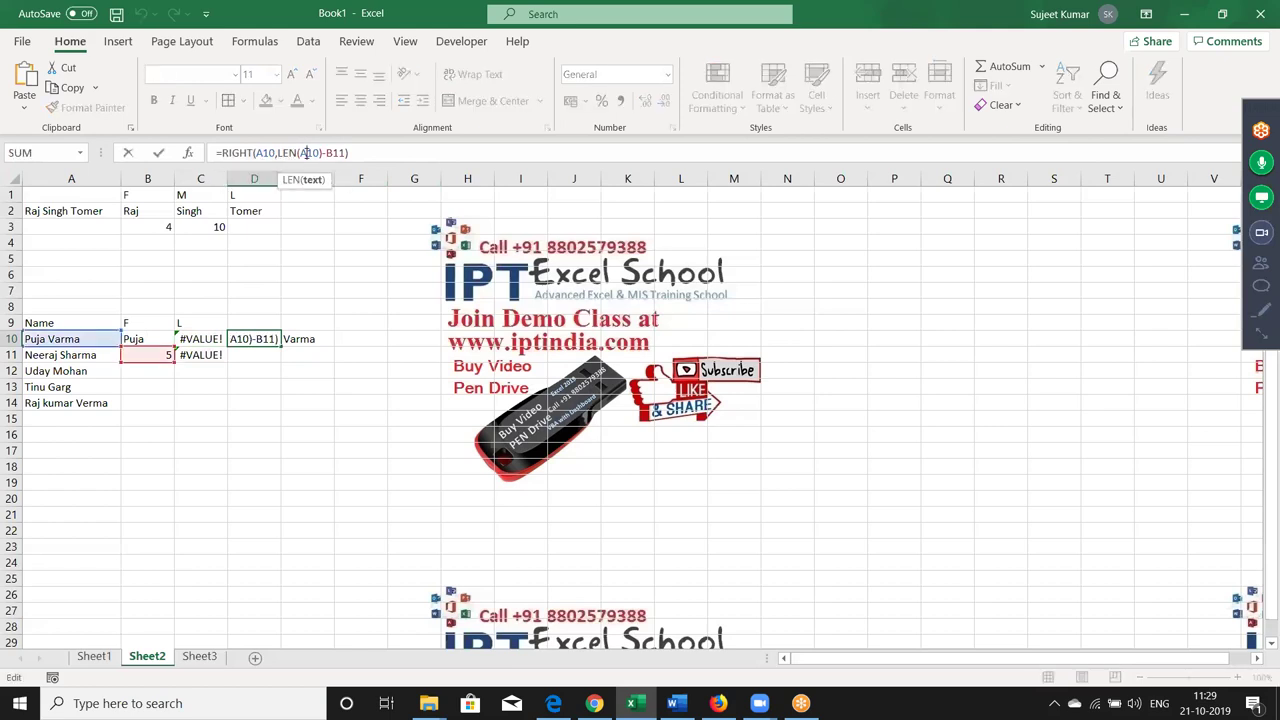
double_click(305, 153)
key("Return")
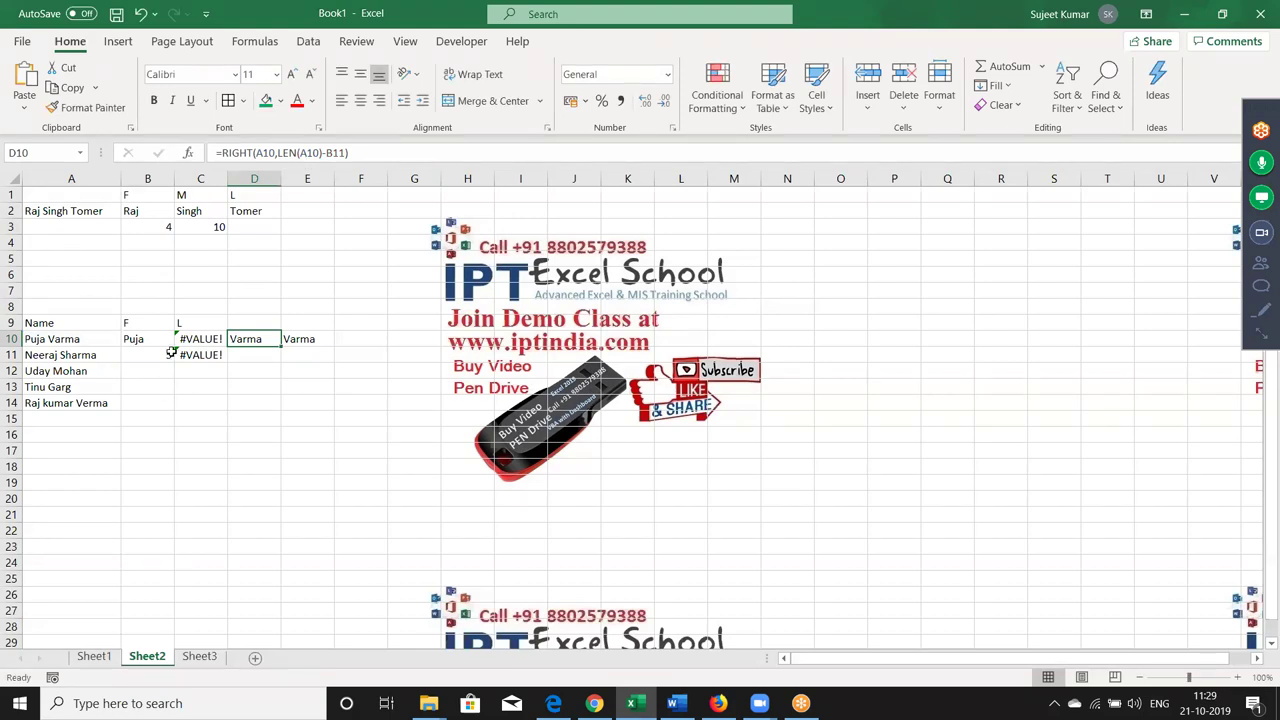
Replace the B11 reference in C11's formula with FIND(" ",A10) copied from B11
left_click(172, 357)
left_click(222, 153)
left_click_drag(222, 153, 287, 153)
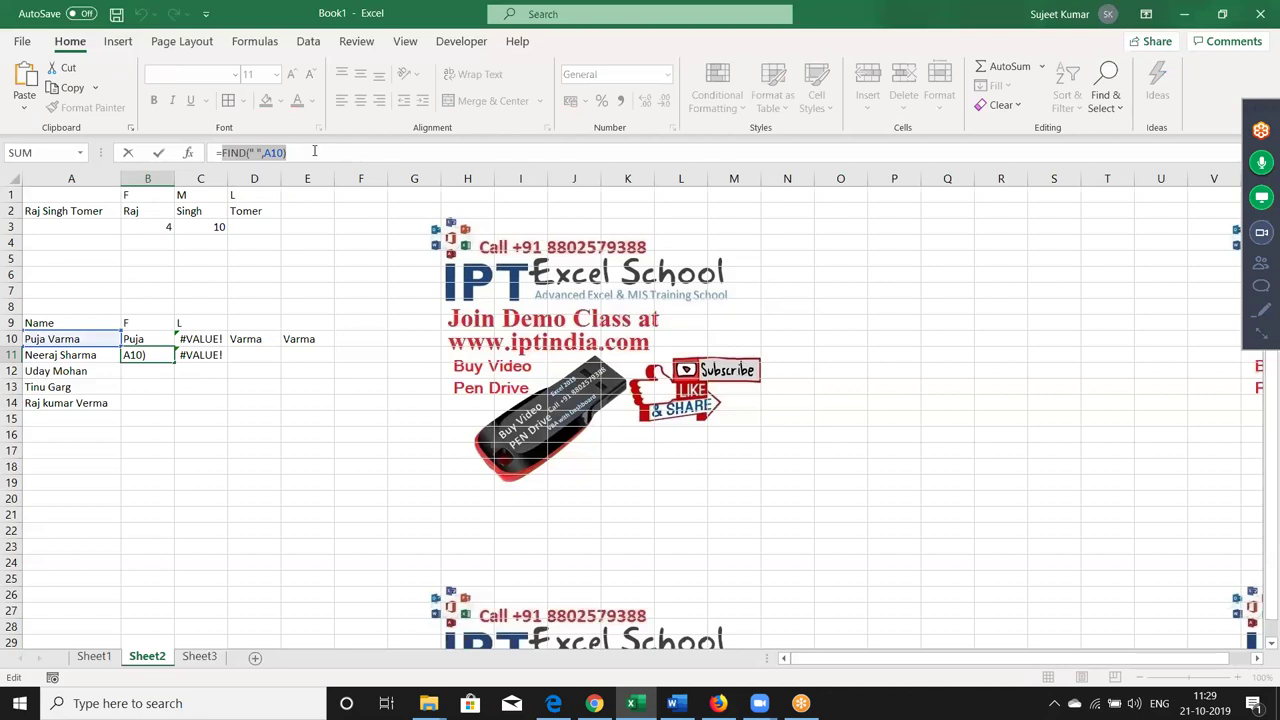
key("ctrl+c")
key("Escape")
left_click(185, 355)
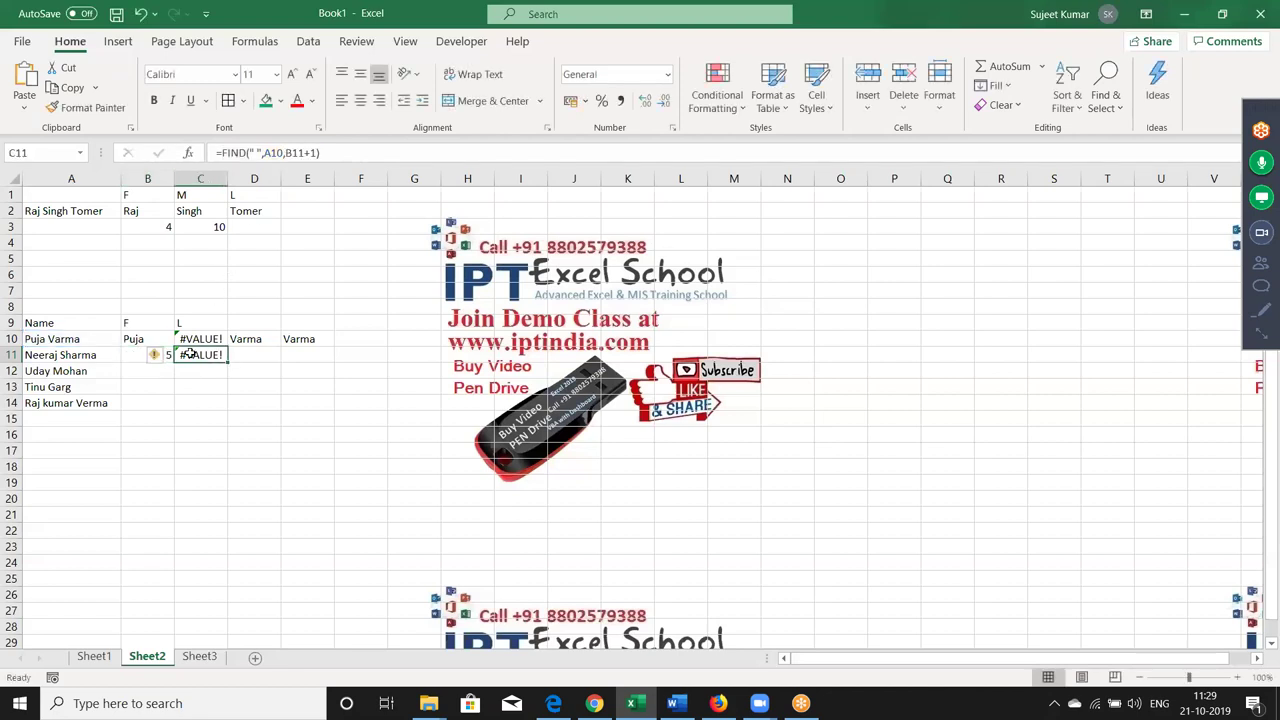
double_click(296, 153)
key("ctrl+v")
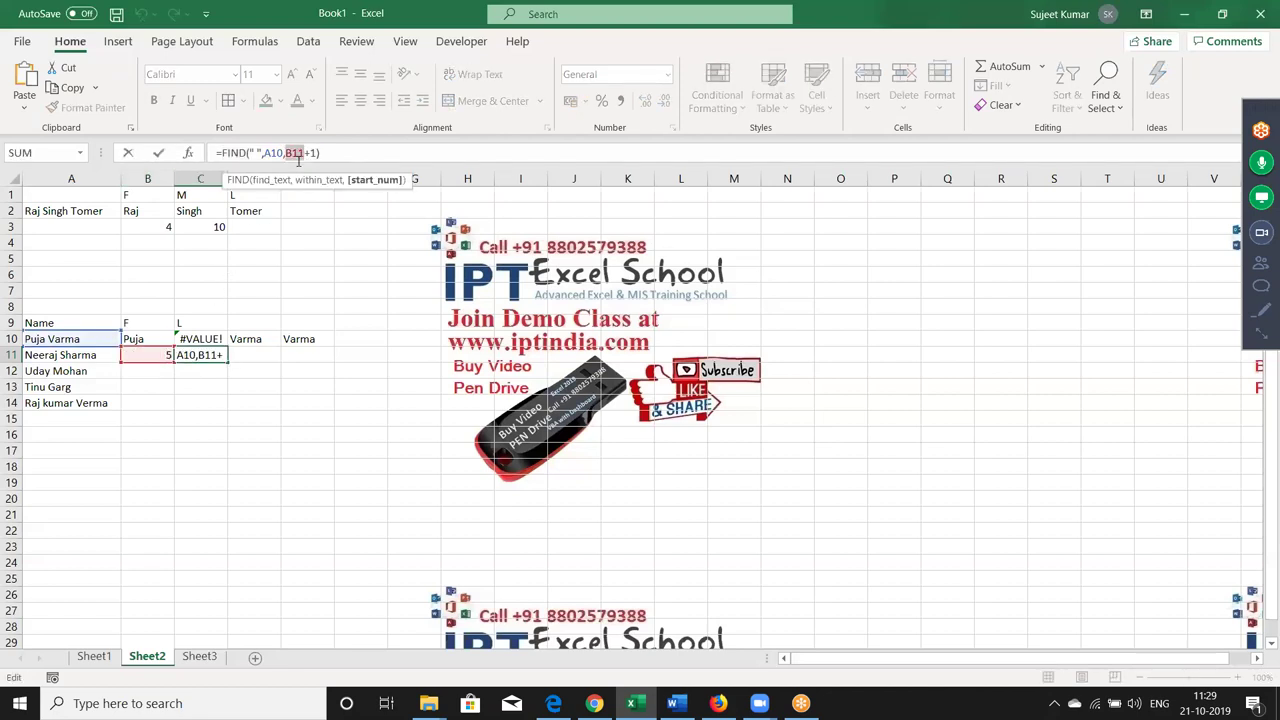
key("Return")
key("Up")
key("Up")
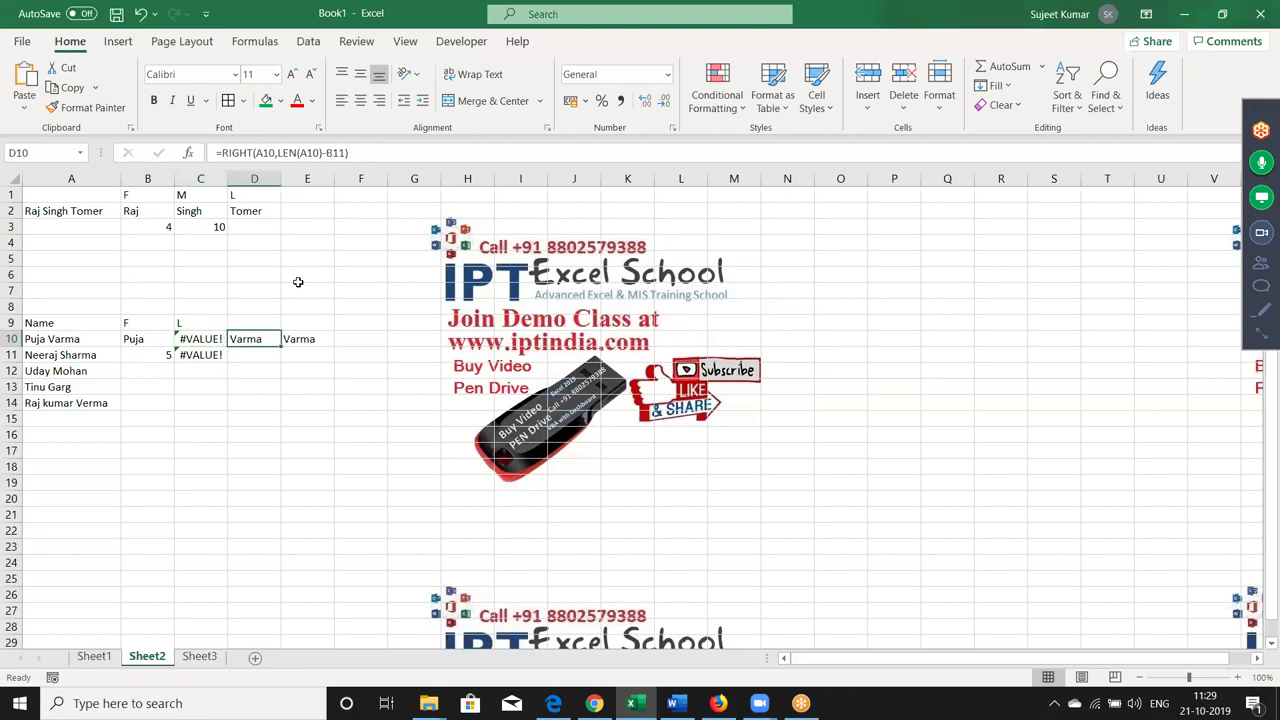
Replace B11 in D10's formula and C11 in C10's formula with their FIND expressions
double_click(337, 152)
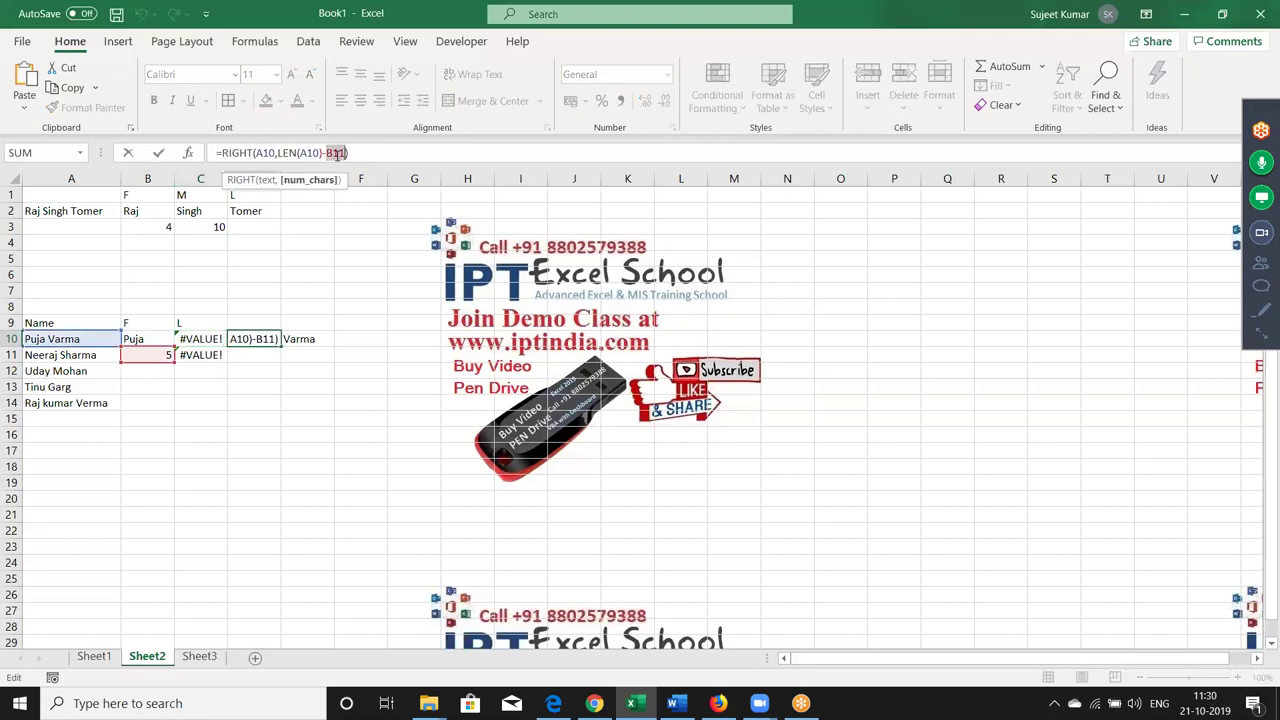
key("ctrl+v")
key("Return")
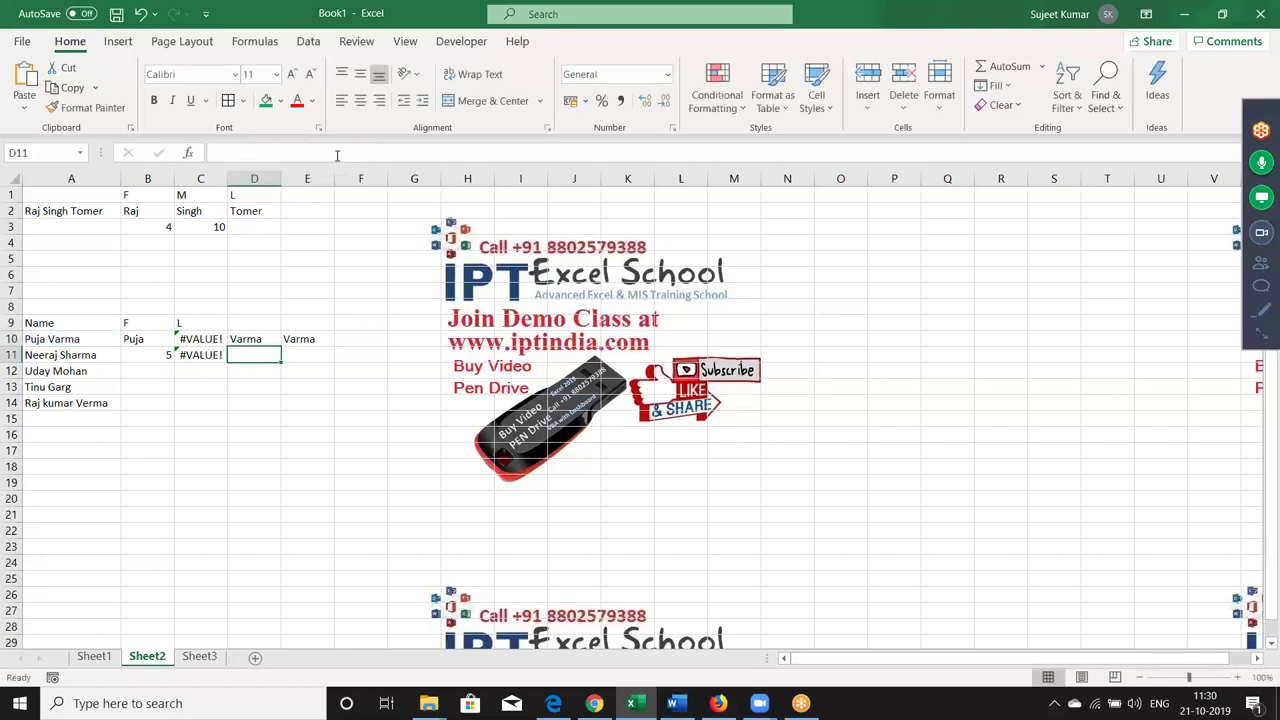
key("Left")
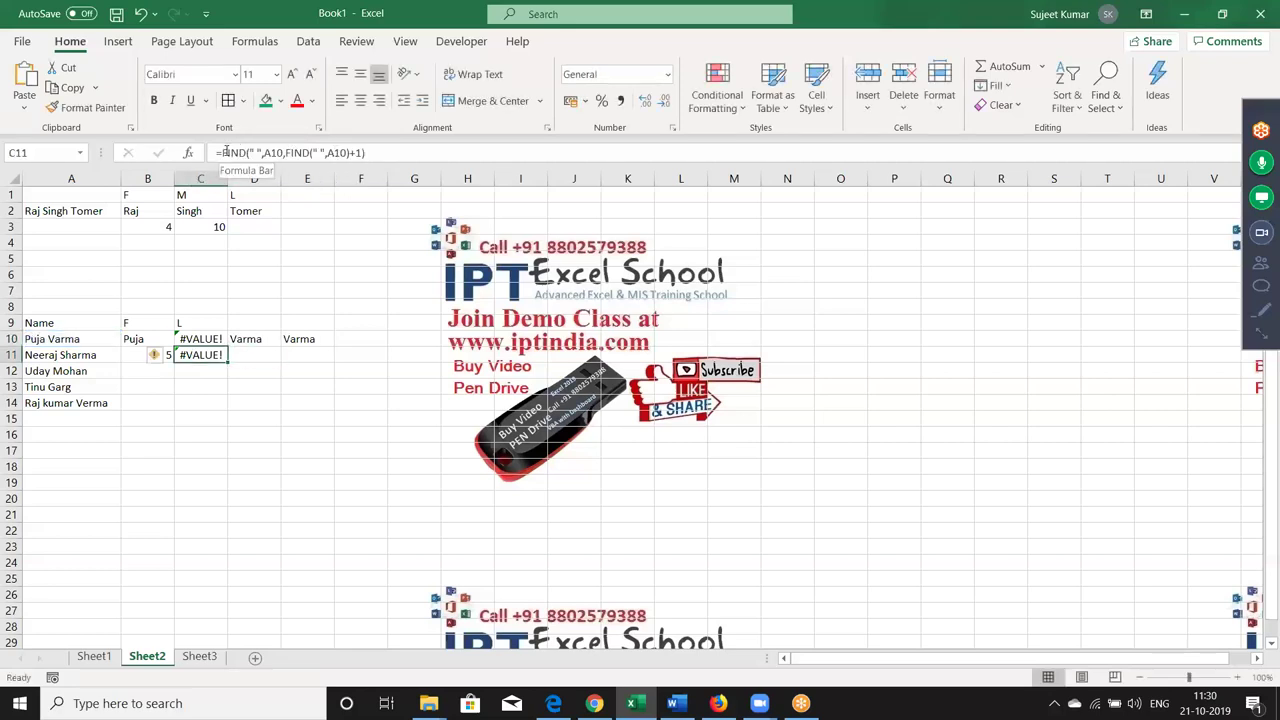
left_click(226, 152)
left_click_drag(223, 152, 398, 147)
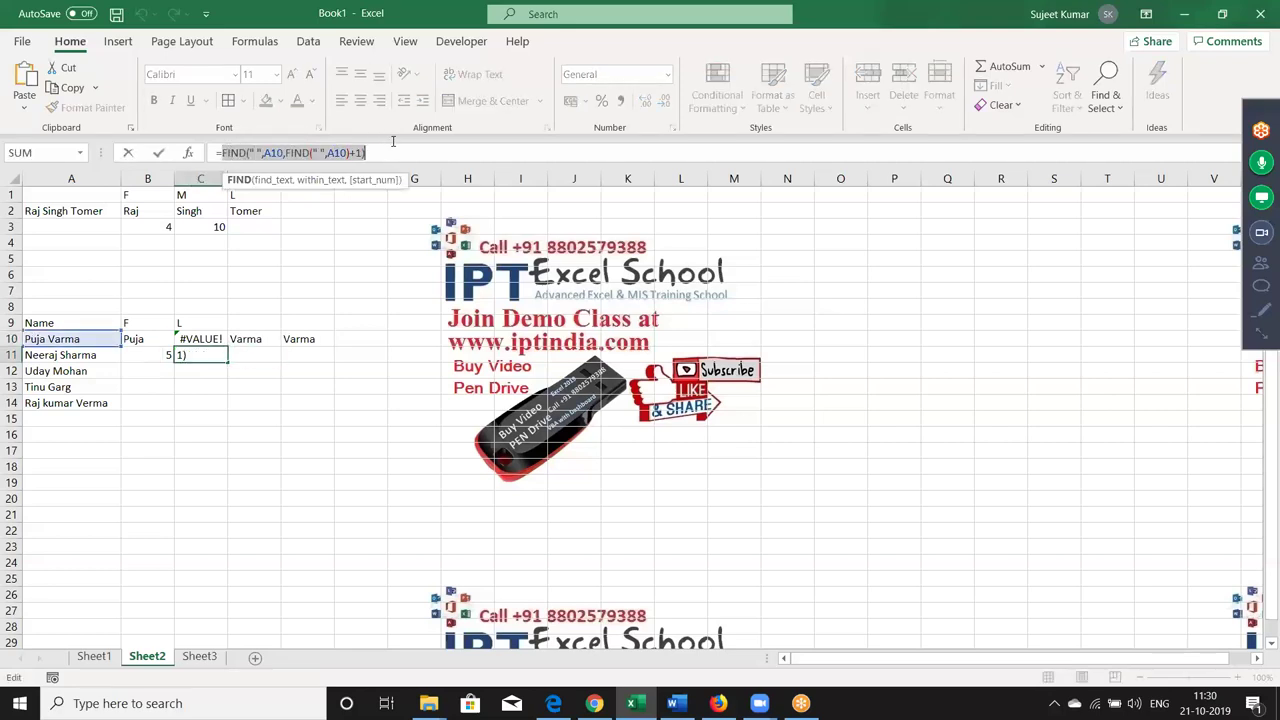
key("Escape")
key("Up")
double_click(336, 152)
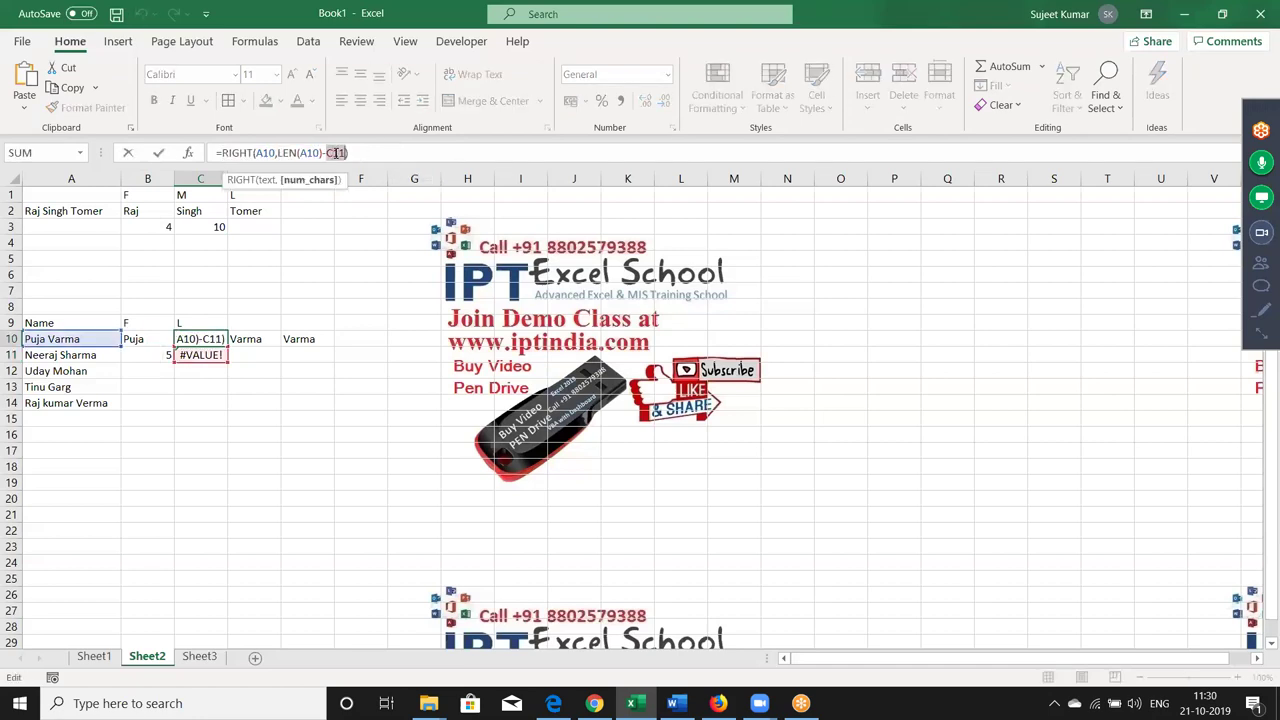
key("ctrl+v")
key("Return")
Substitute C10's full formula for the C10 reference inside E10's IFERROR
key("Up")
key("Right")
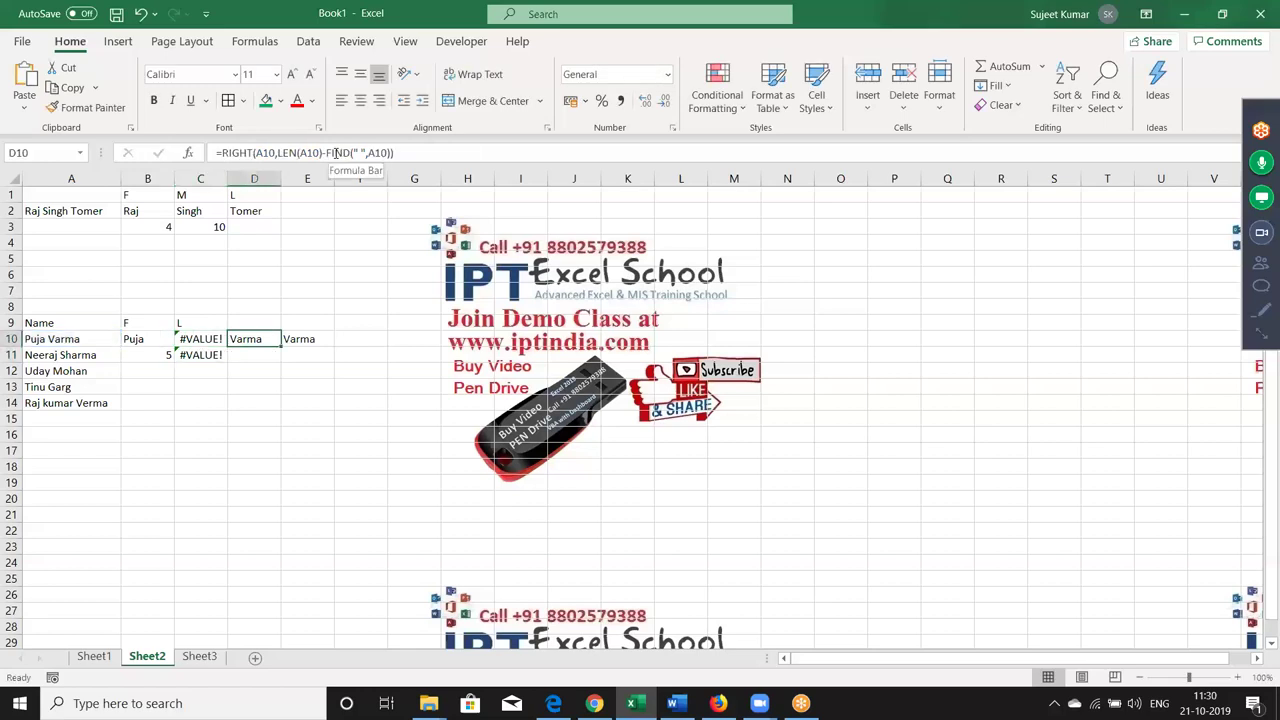
key("Left")
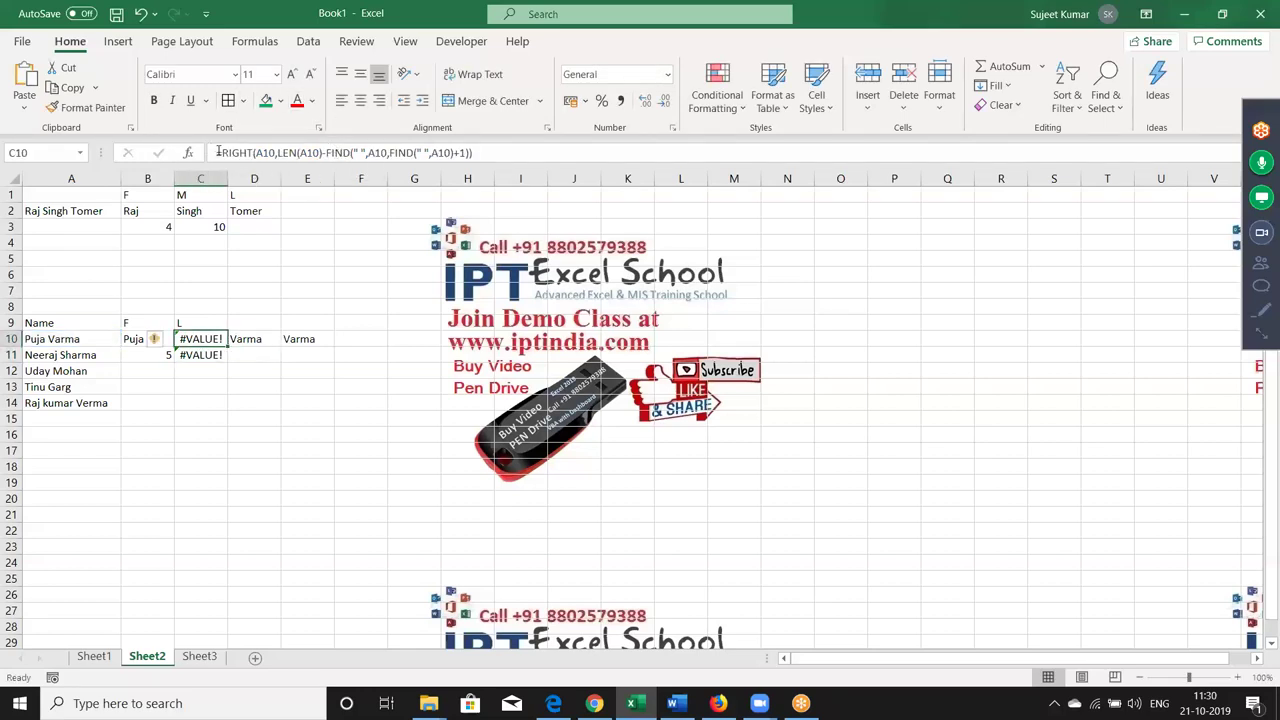
left_click(222, 152)
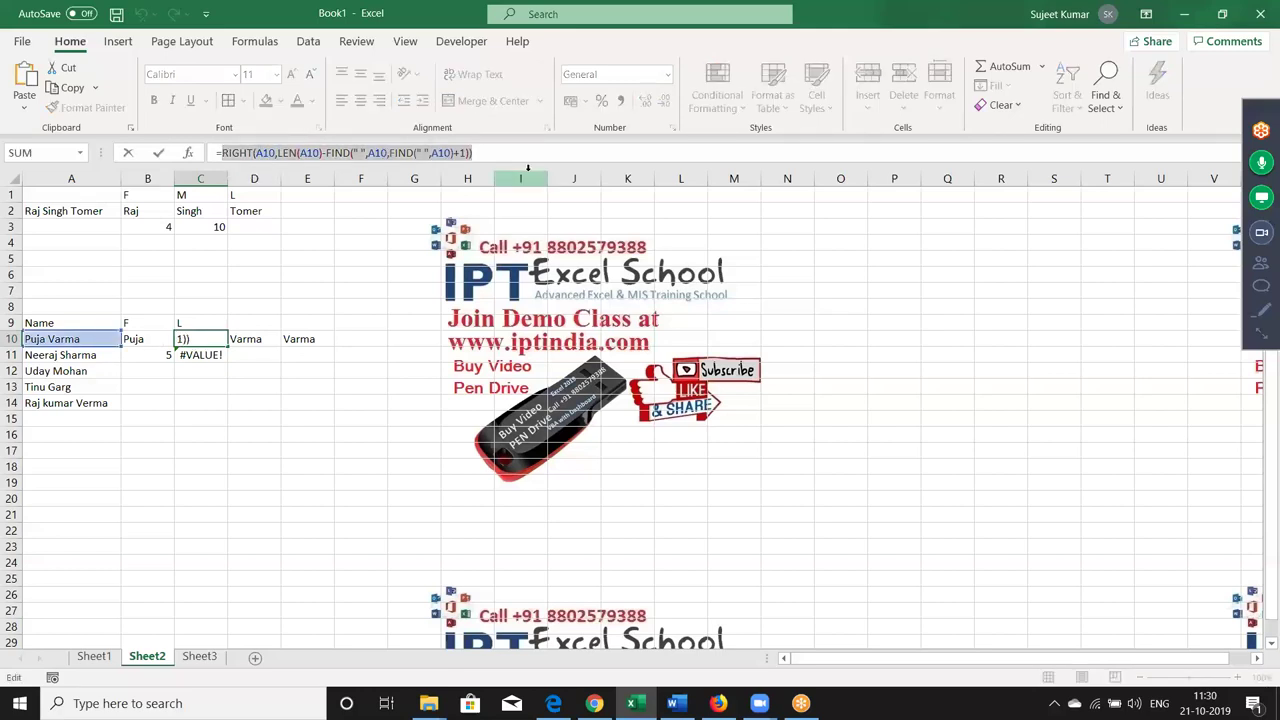
key("ctrl+Return")
key("Right")
key("Right")
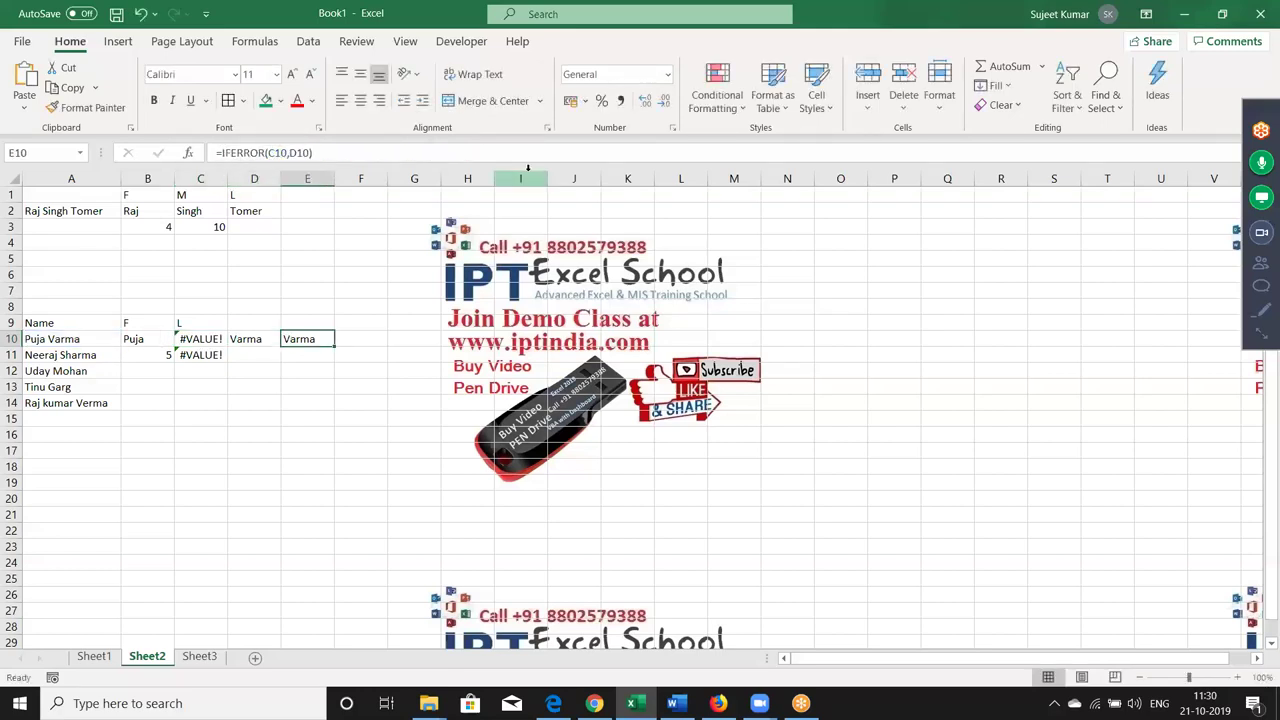
double_click(277, 152)
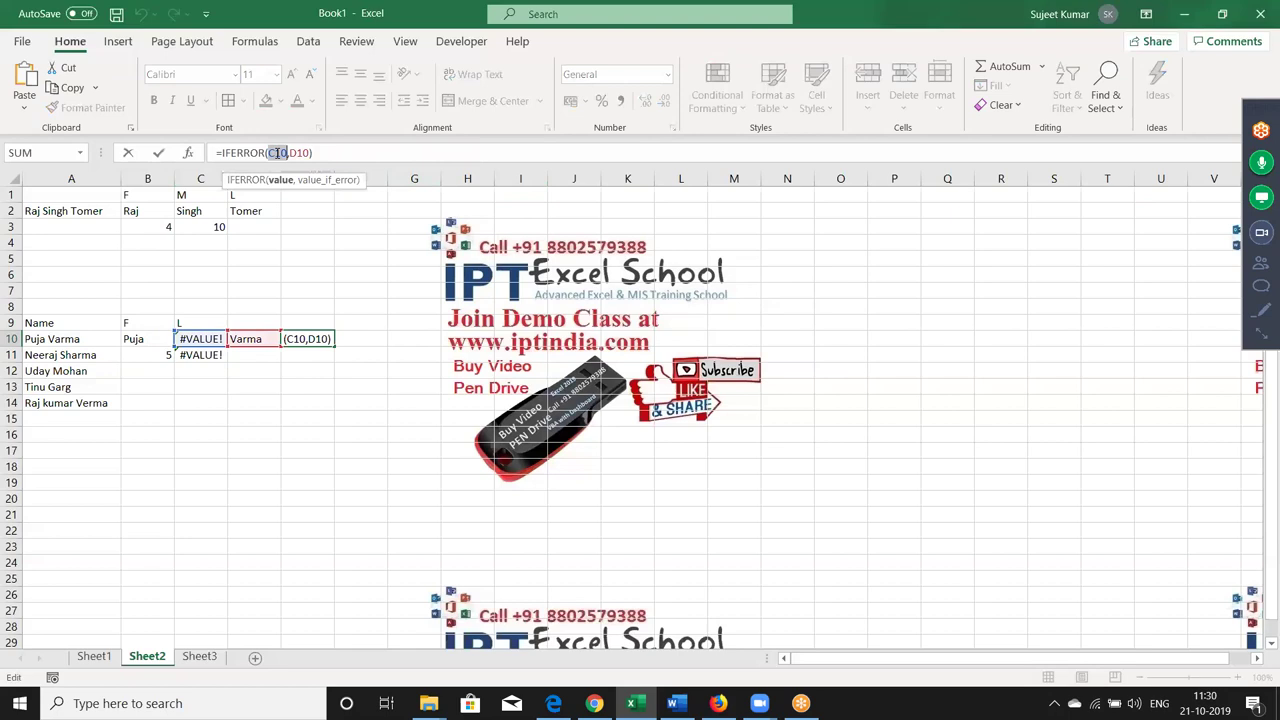
type("RIGHT(A10,LEN(A10)-FIND(\" \",A10,FIND(\" \",A10)+1))")
key("Return")
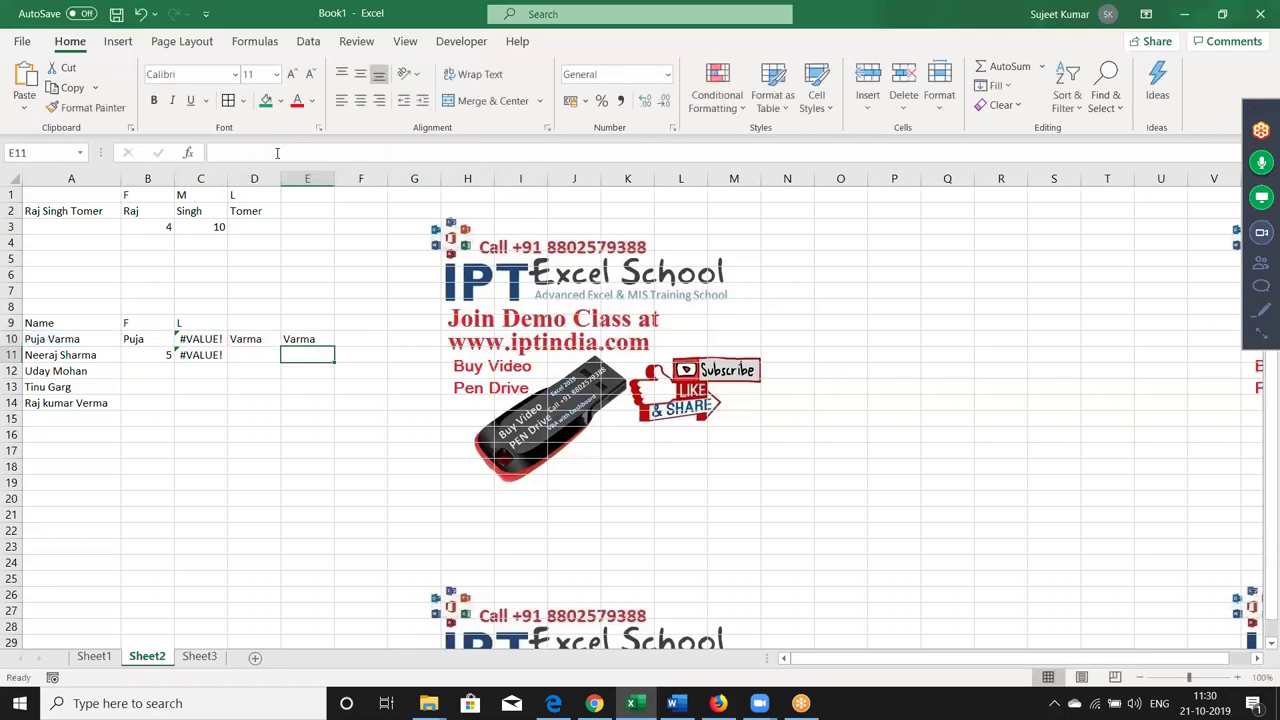
Substitute D10's formula for the D10 reference, completing E10's combined IFERROR formula
key("Up")
key("Left")
left_click(237, 152)
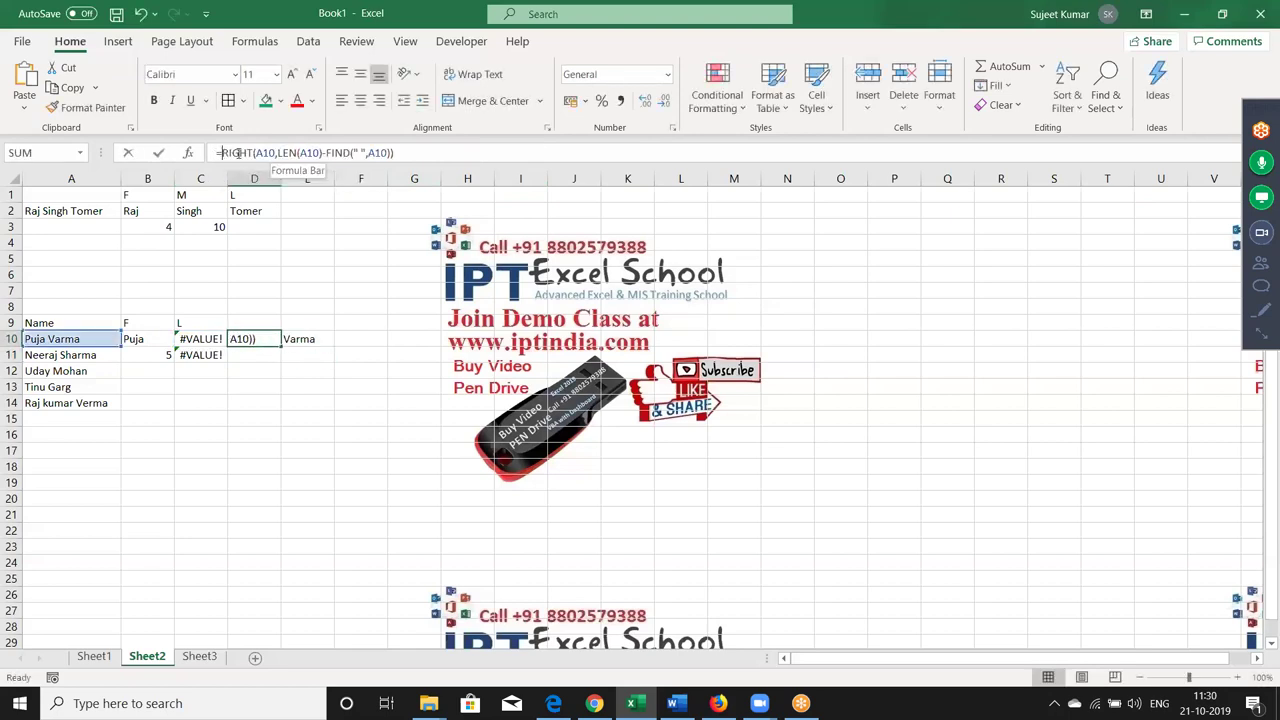
left_click_drag(237, 152, 420, 160)
key("ctrl+c")
key("Escape")
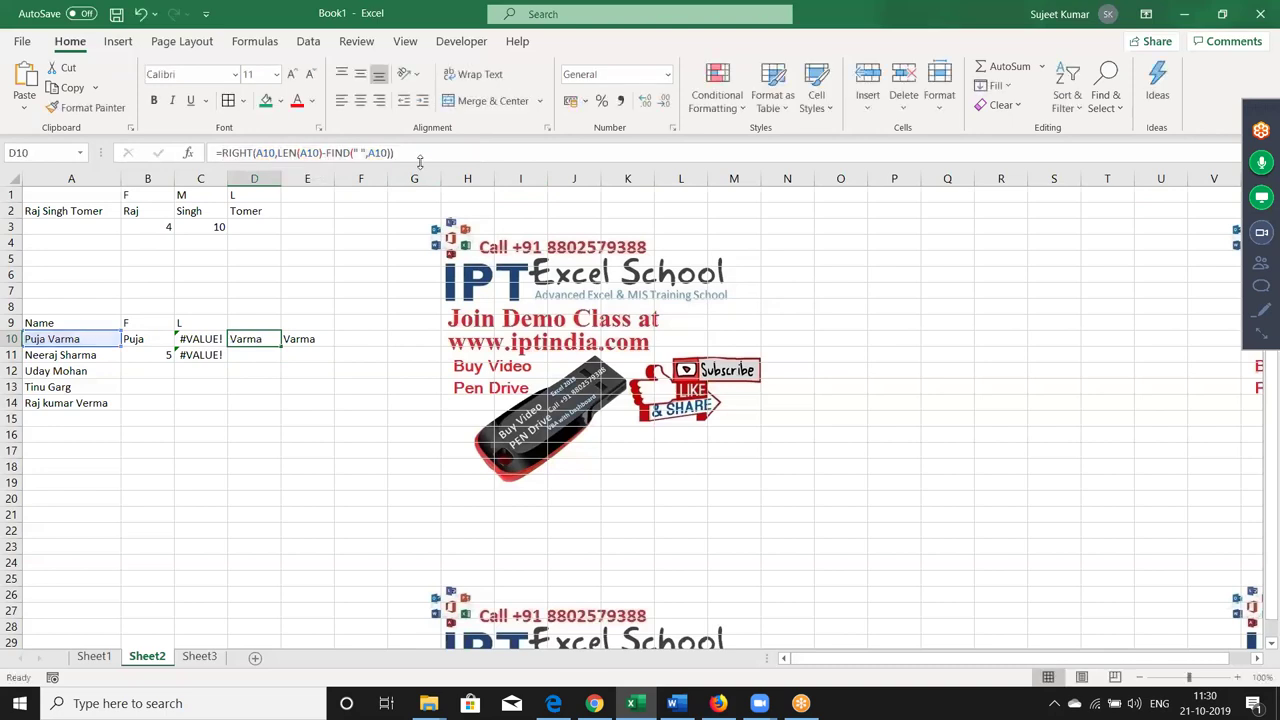
key("Right")
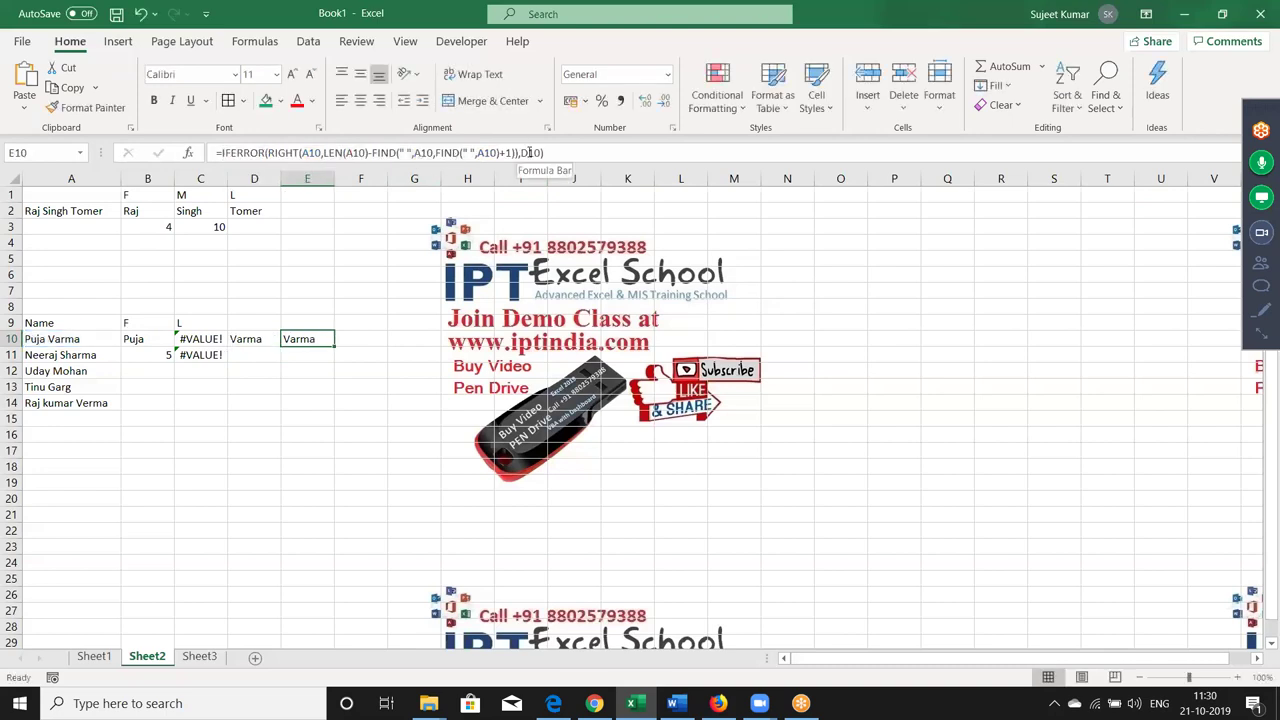
double_click(529, 152)
key("ctrl+v")
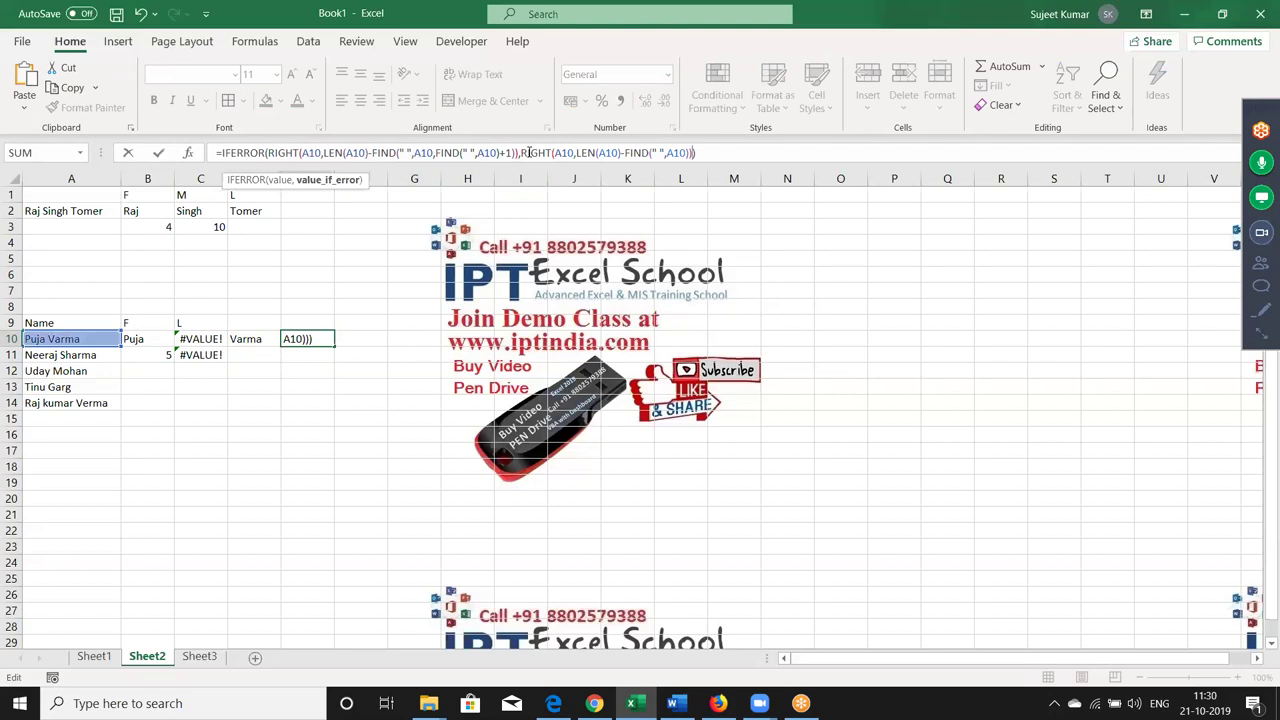
key("Return")
key("Up")
Move the combined IFERROR formula from E10 into C10 so it returns the surname
key("ctrl+x")
key("Left")
key("Left")
key("Return")
Clear the helper space positions in B11:C11
key("Down")
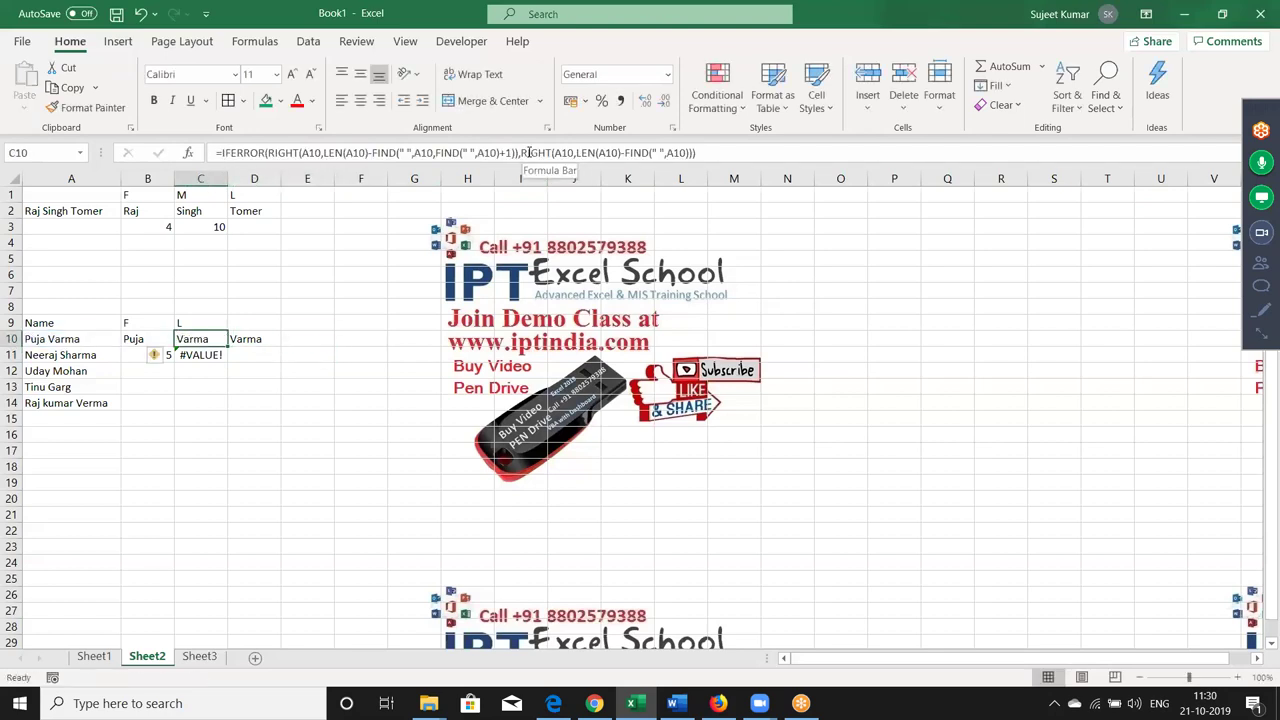
key("Left")
key("shift+Right")
key("Delete")
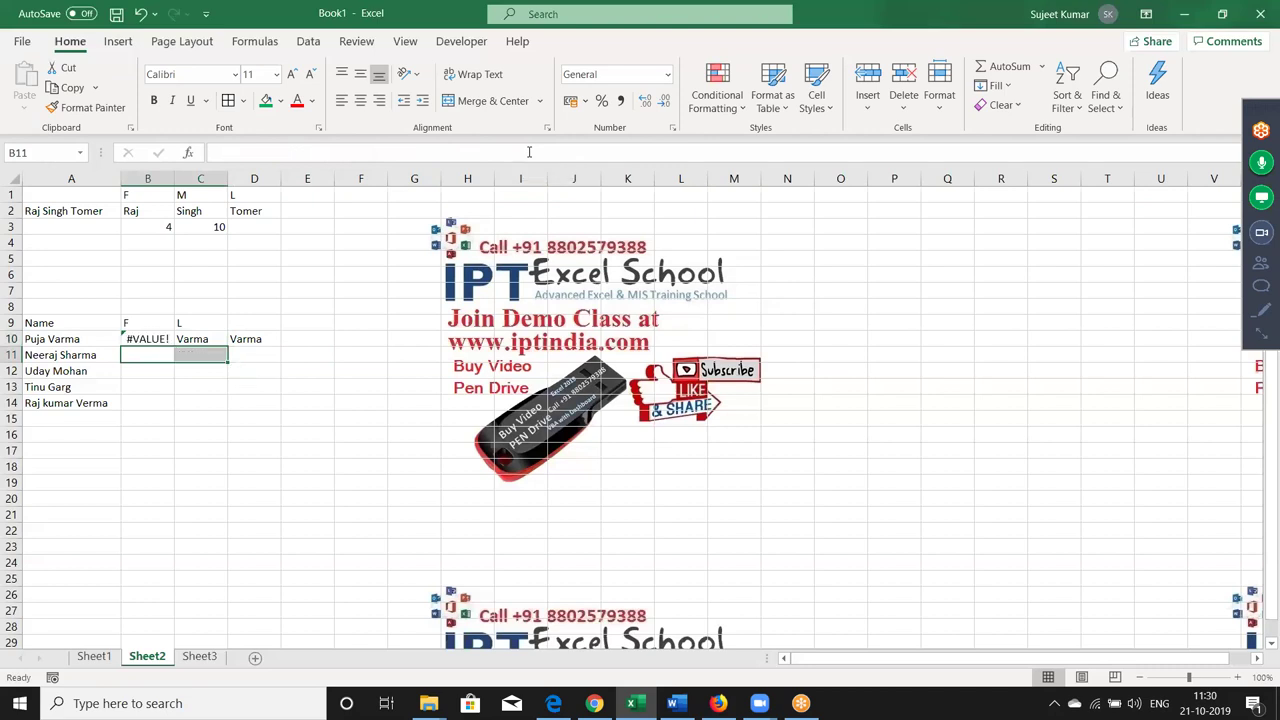
Restore the helper cells and replace B11 in B10's LEFT formula with FIND(" ",A10)
key("ctrl+z")
key("ctrl+z")
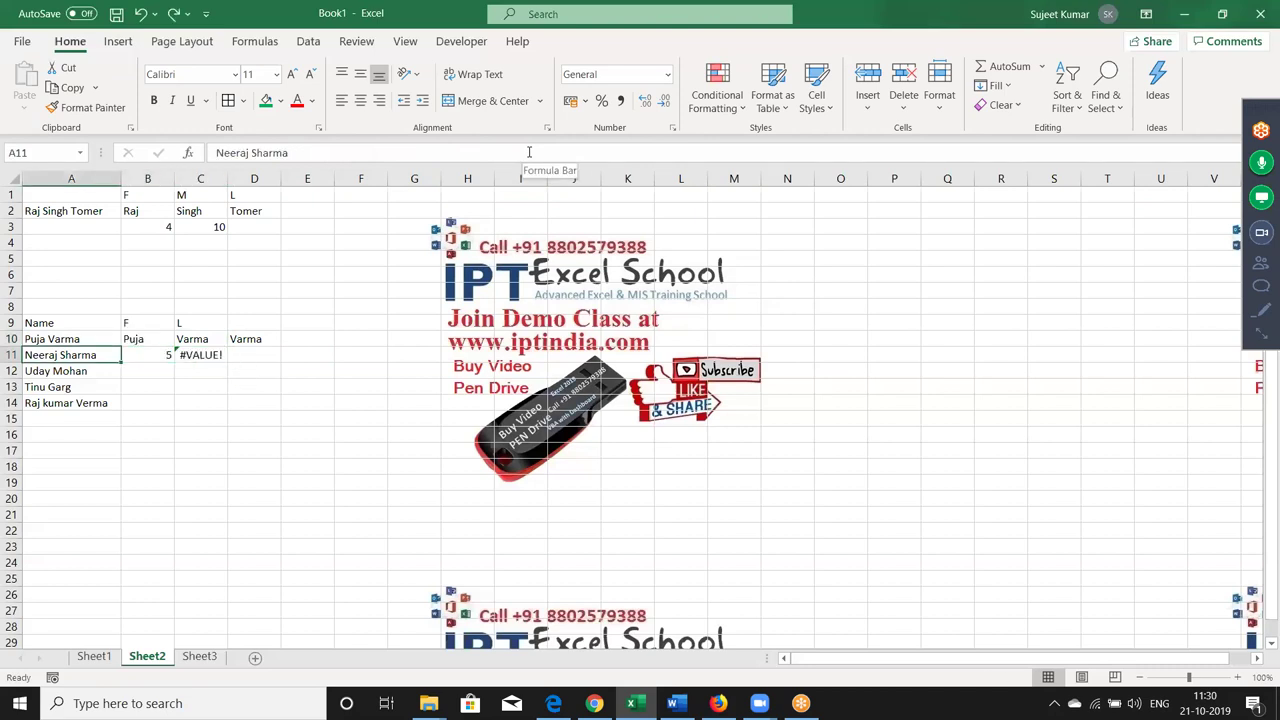
key("Right")
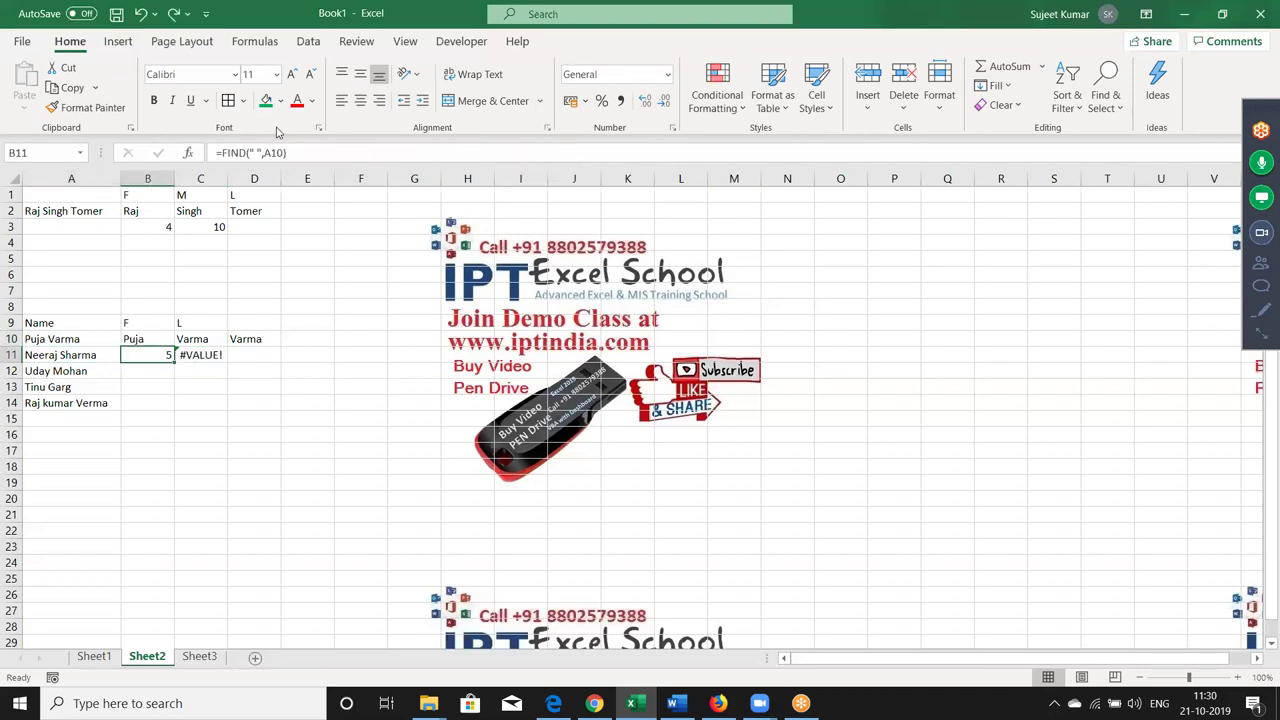
left_click_drag(222, 152, 287, 152)
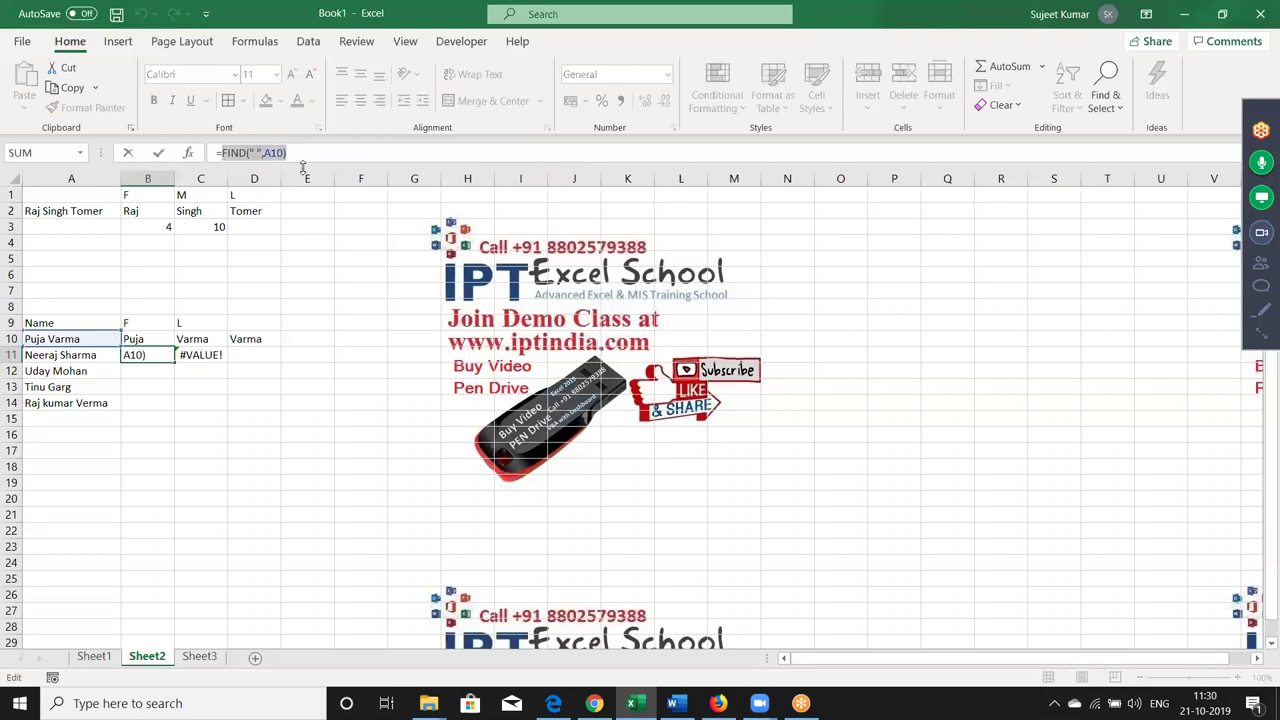
key("Escape")
key("Up")
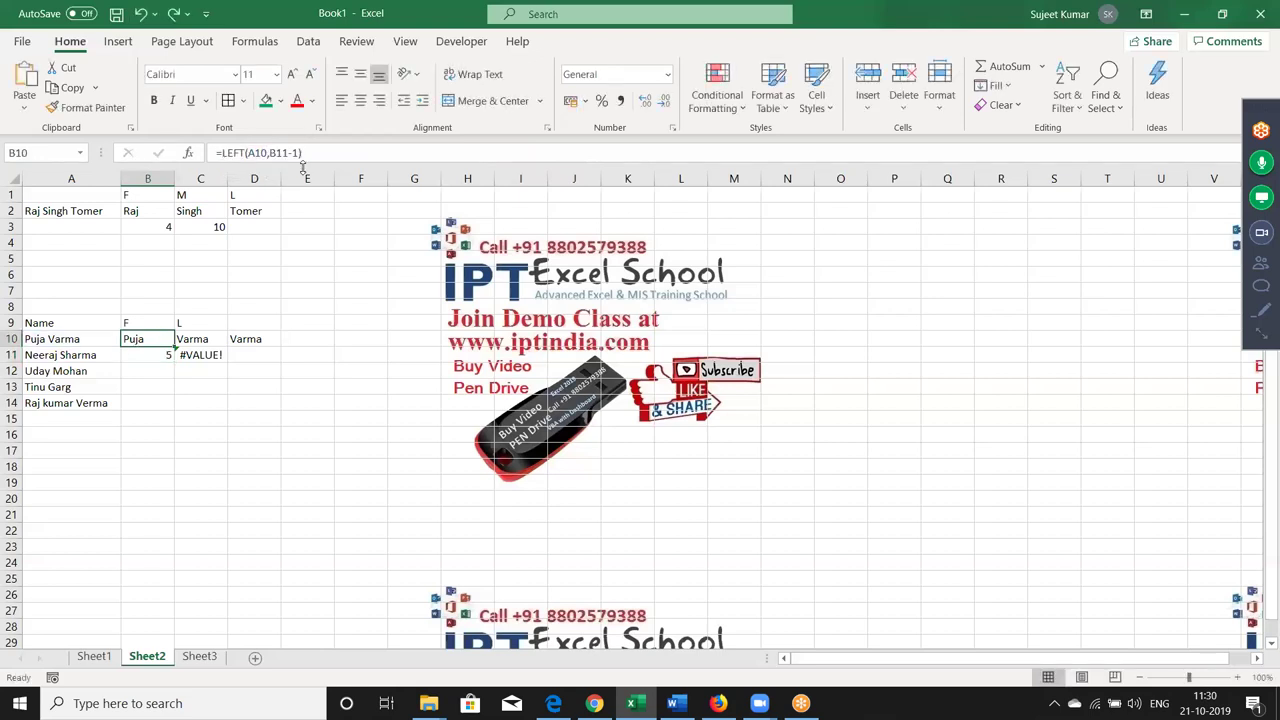
left_click(276, 152)
double_click(276, 152)
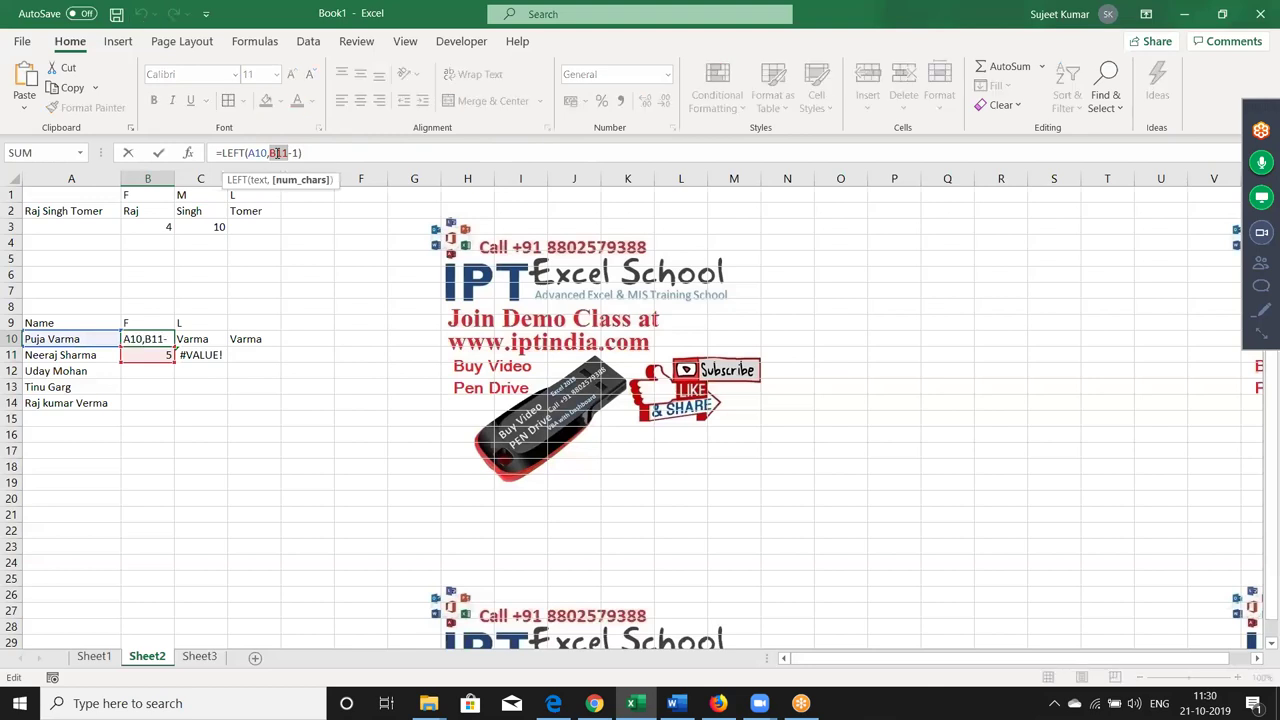
key("ctrl+v")
key("Return")
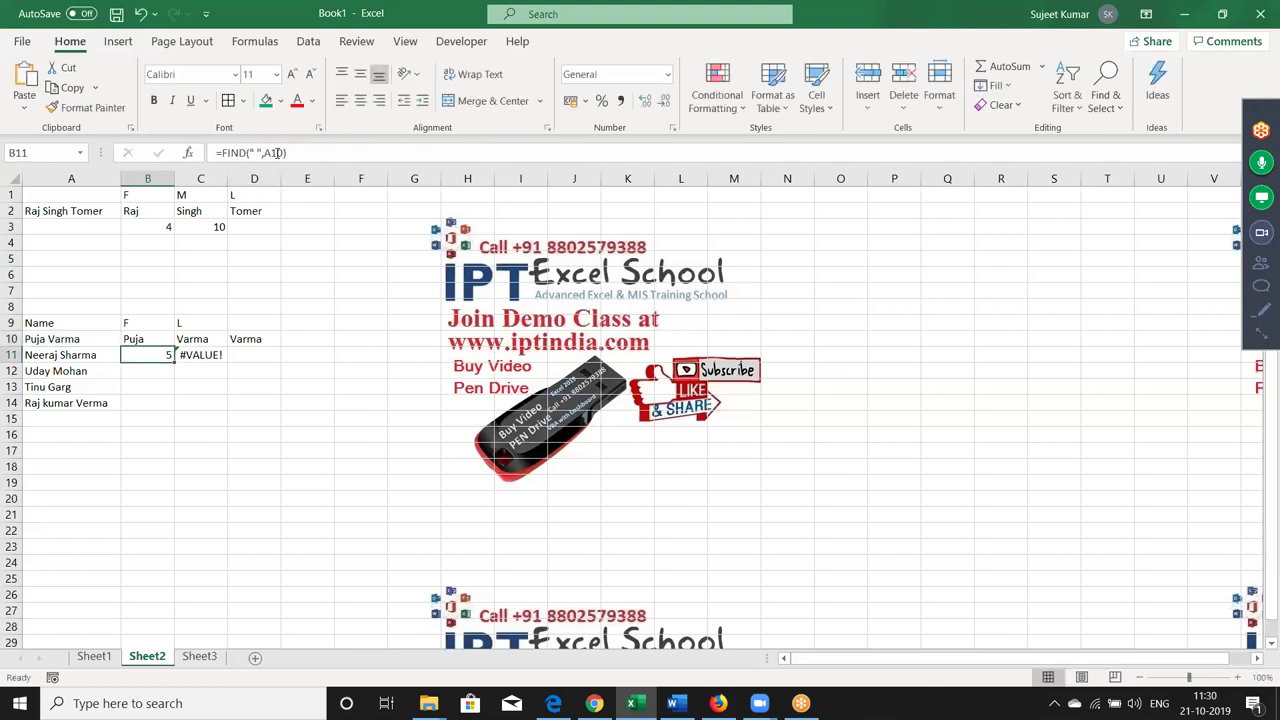
Clear helper cells B11:C11, then select the first- and last-name formulas from B10
key("shift+Right")
key("Delete")
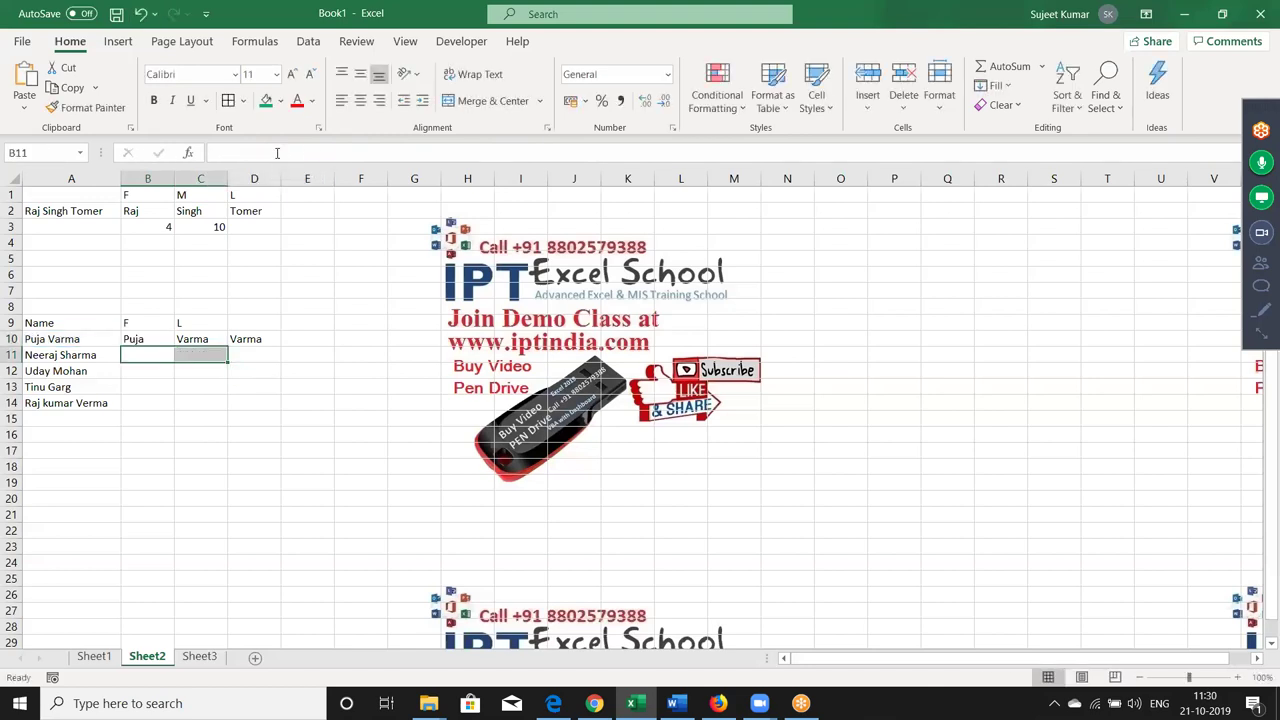
key("Up")
key("Right")
key("Right")
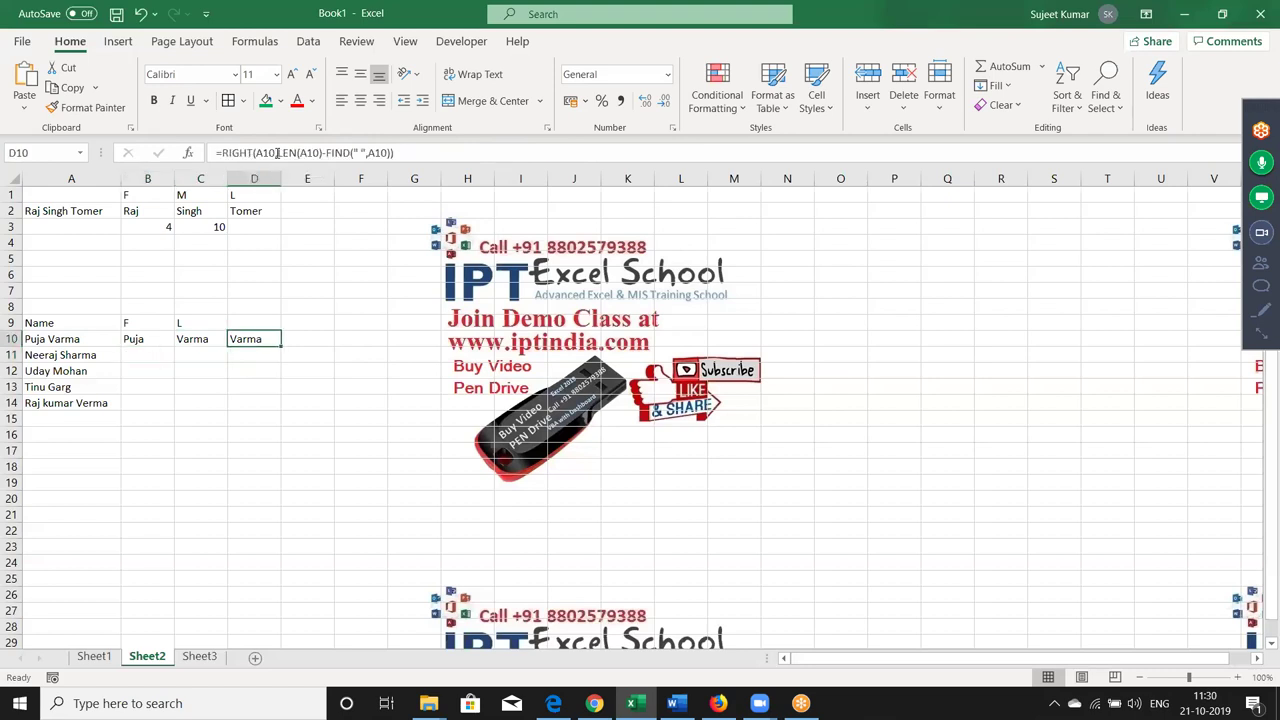
key("Left")
key("Left")
key("shift+Right")
key("shift+Down")
Fill the B10:C10 name formulas down through row 14 with Ctrl+D
key("shift+Down")
key("shift+Down")
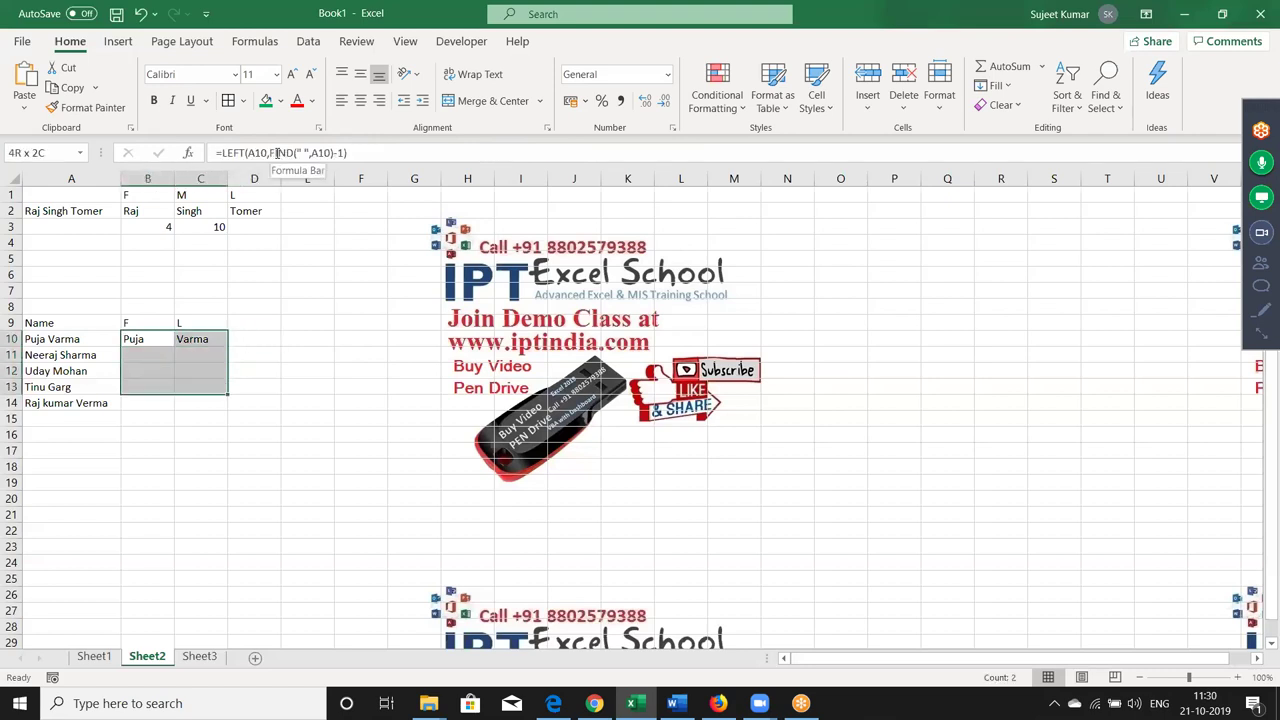
key("shift+Down")
key("ctrl+d")
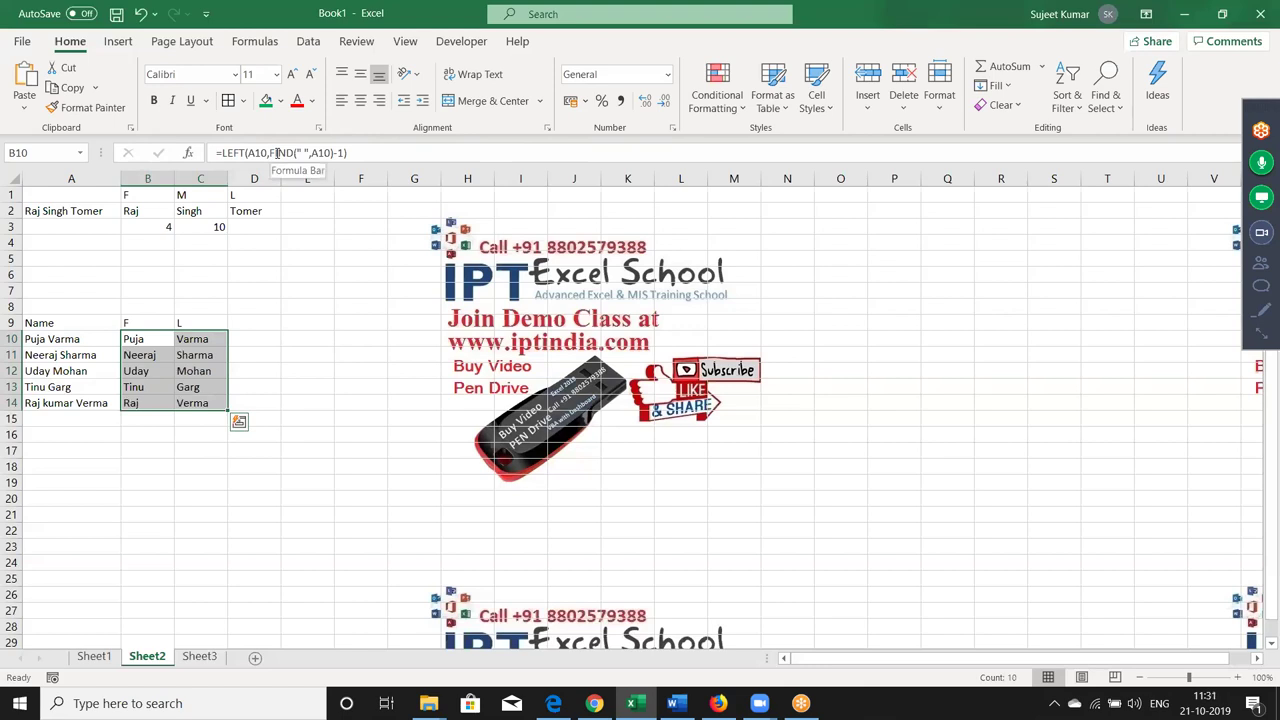
left_click(178, 462)
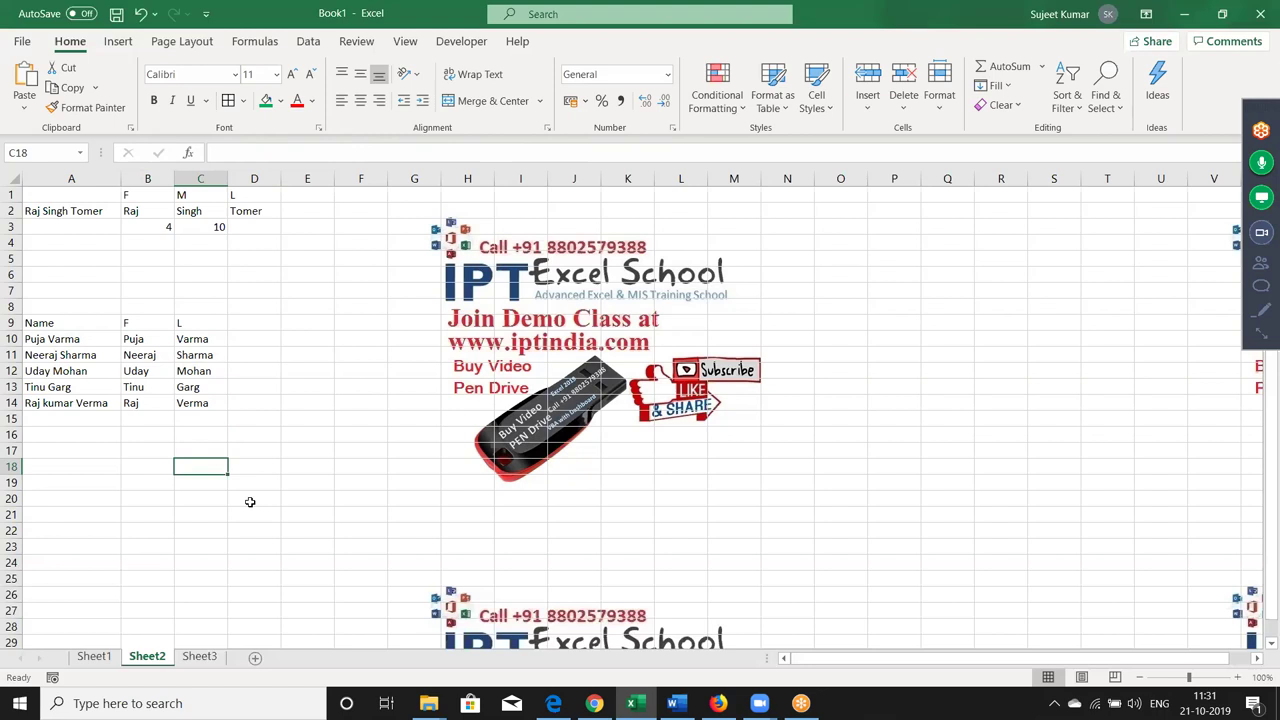
Type a sample first name in C18 and a surname in D18
type("Sujeet")
key("Tab")
type("Kumar")
key("Tab")
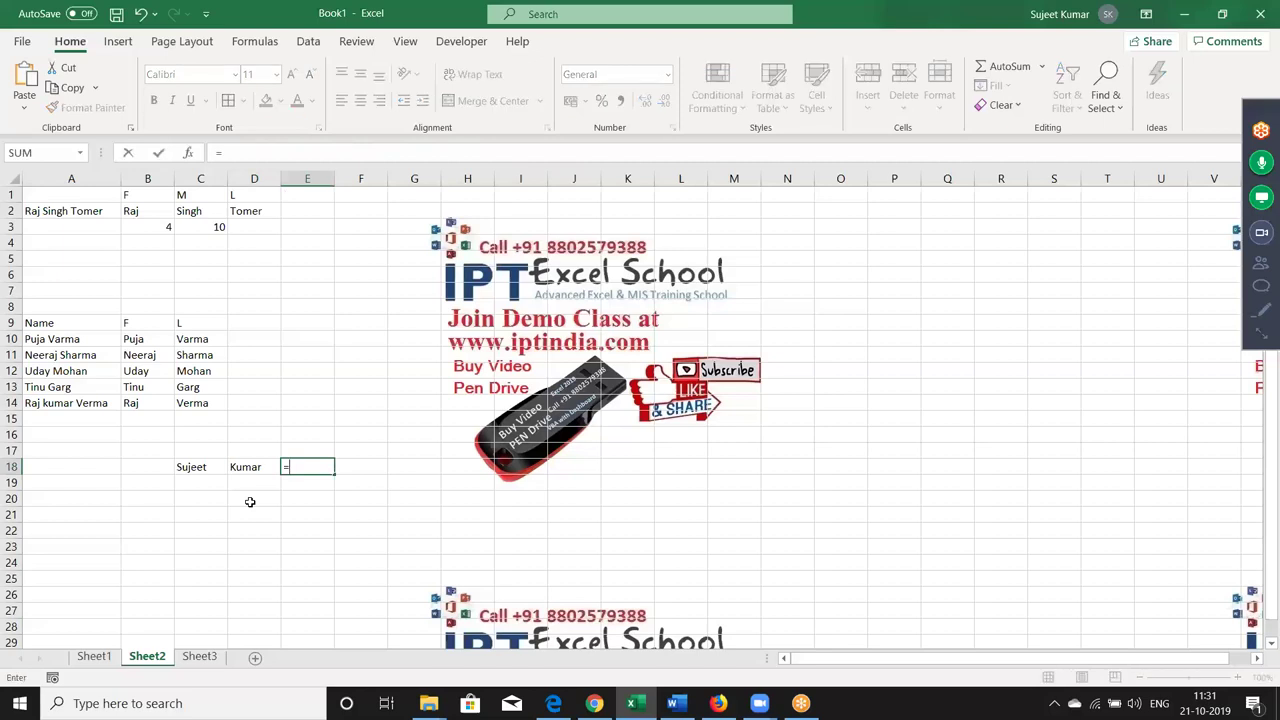
Join C18 and D18 in E18 with a CONCATENATE formula
type("=con")
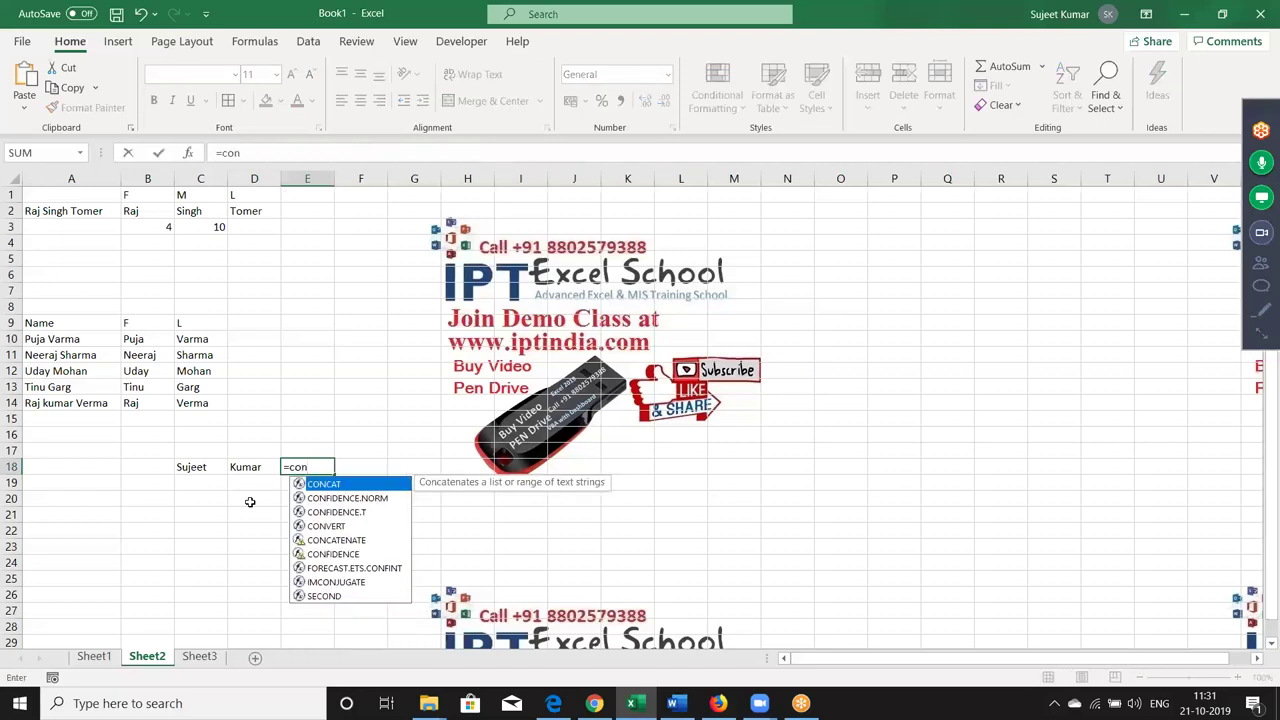
key("Down")
key("Down")
key("Down")
key("Down")
key("Tab")
key("Left")
key("Left")
key("Left")
key("Right")
type(",")
key("Right")
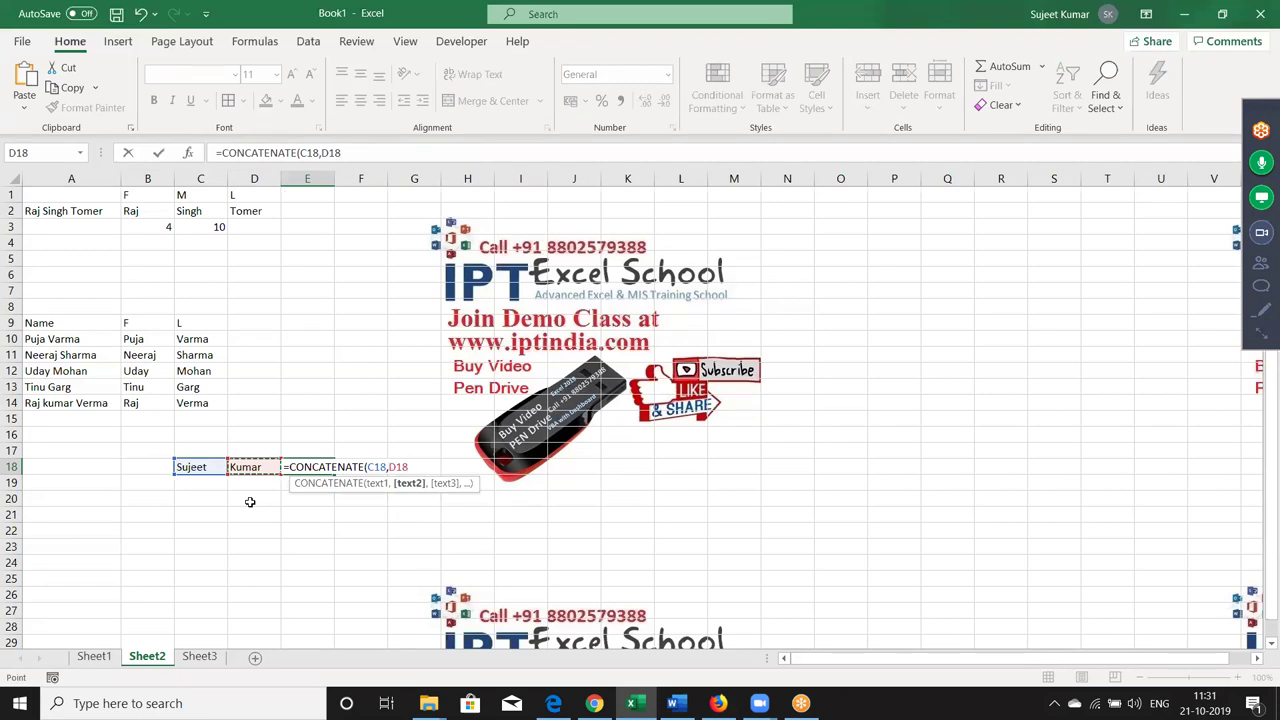
key("Return")
Add a " " space separator between the names in E18's CONCATENATE formula
key("Right")
key("Right")
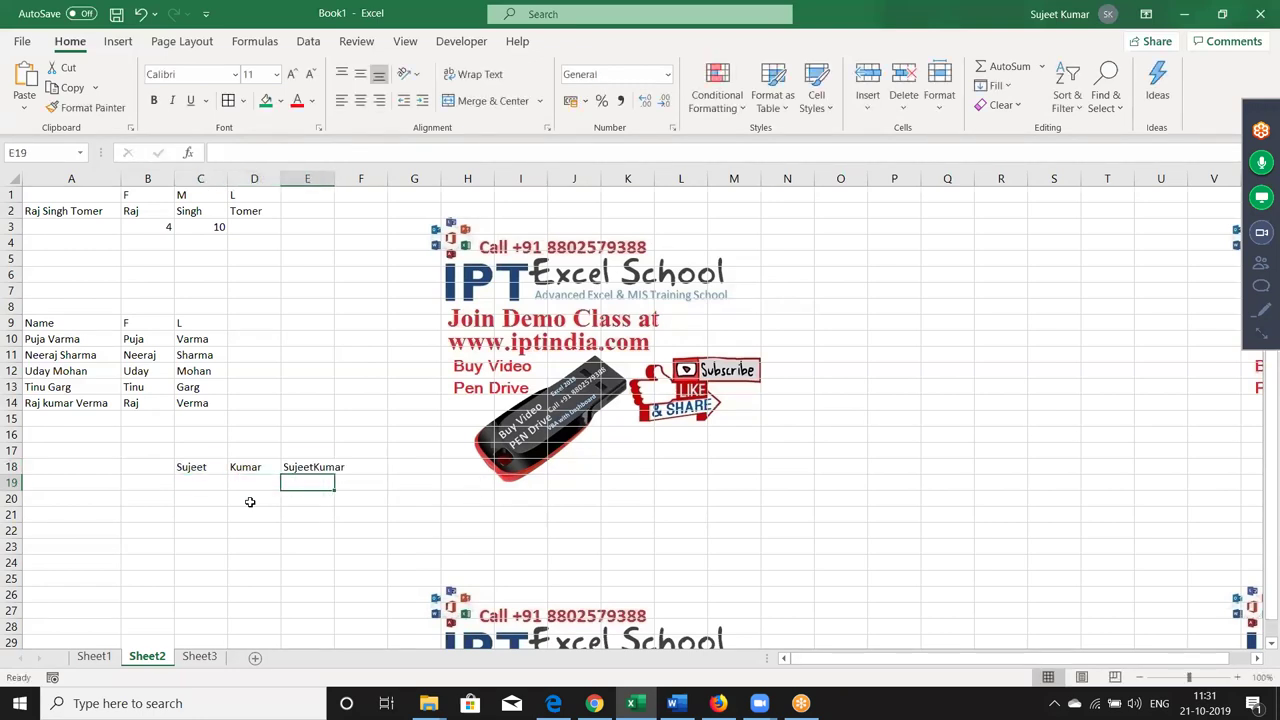
key("Up")
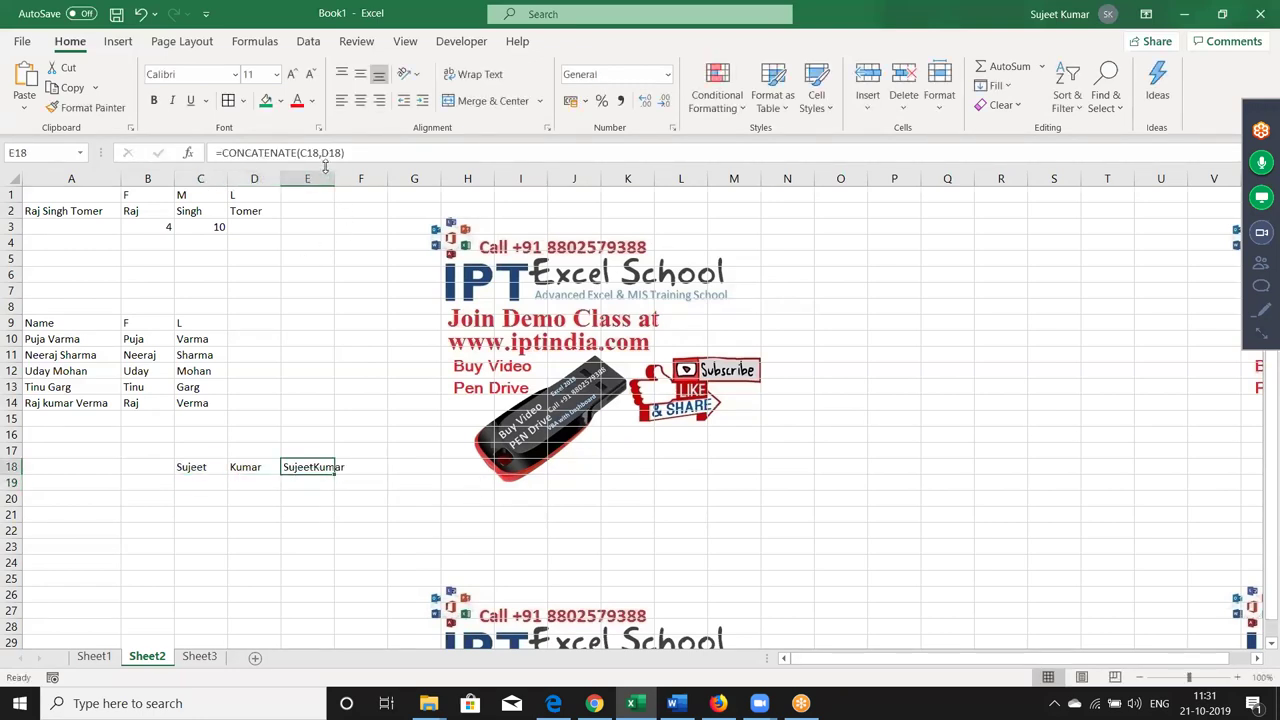
left_click(321, 155)
type("\" \",")
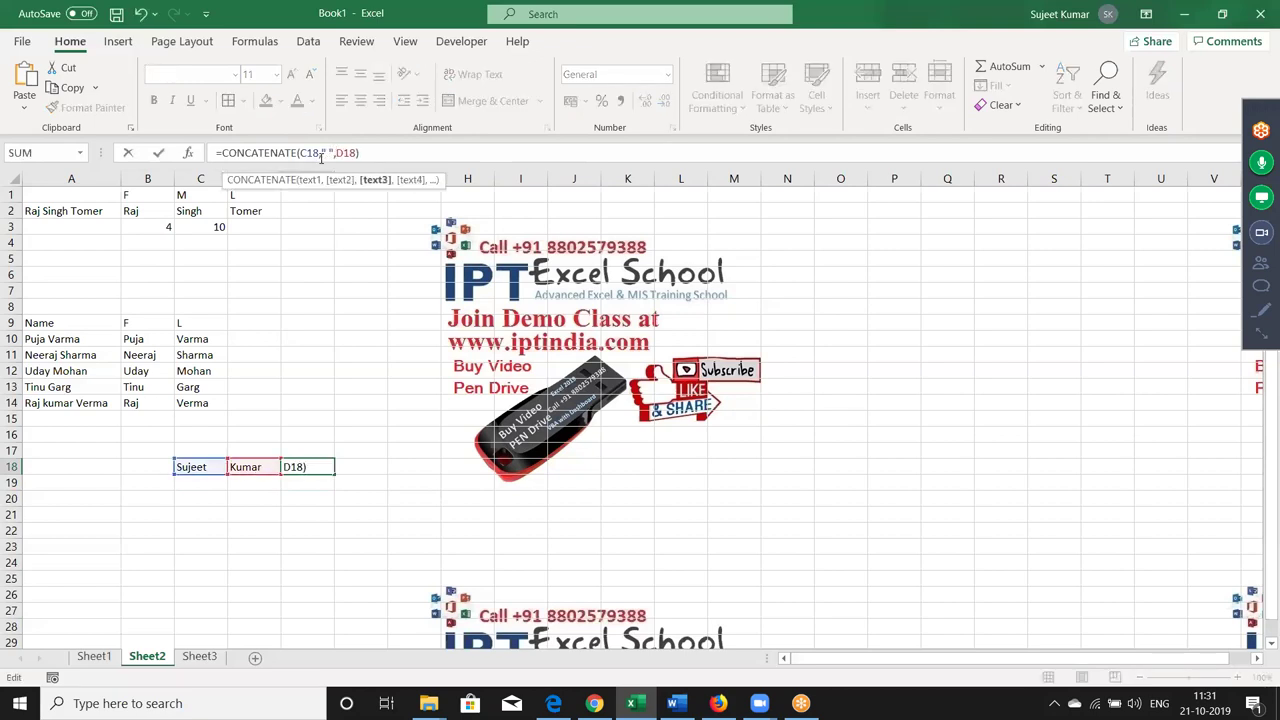
key("Return")
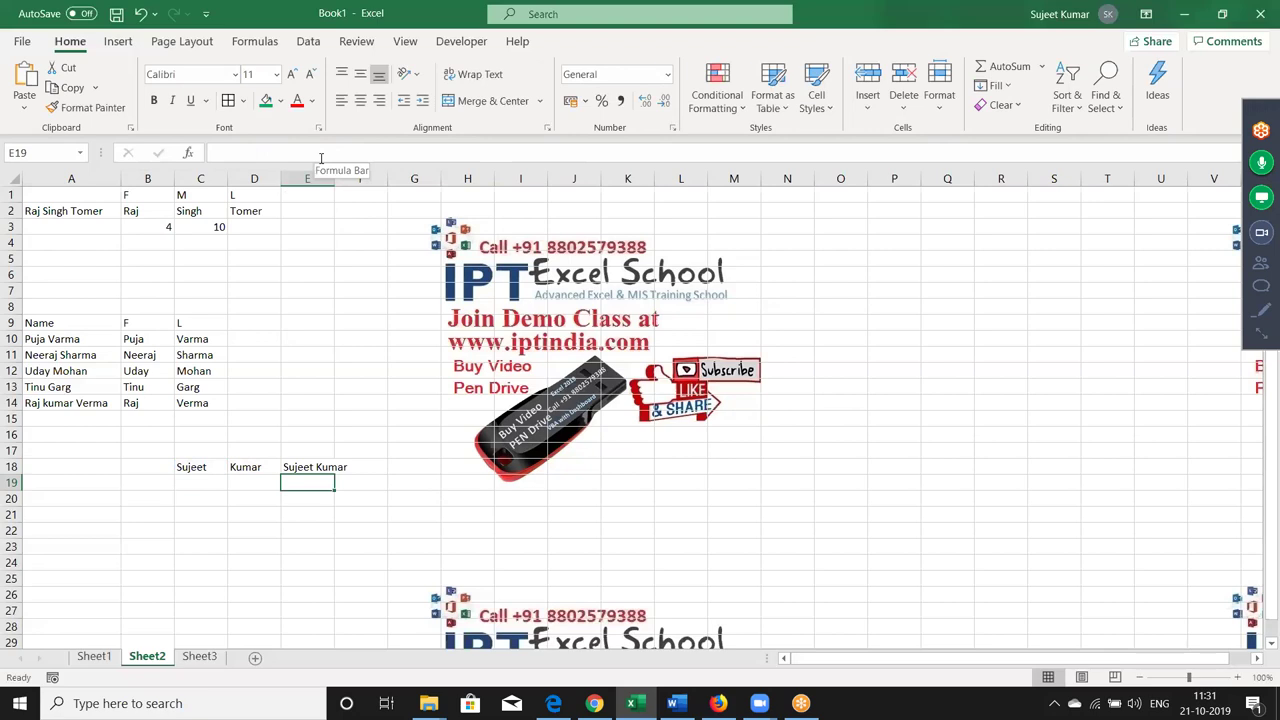
Enter =C18&" "&D18 in E19 to join the names with ampersands
key("Left")
key("Right")
type("=")
left_click(201, 467)
type("&")
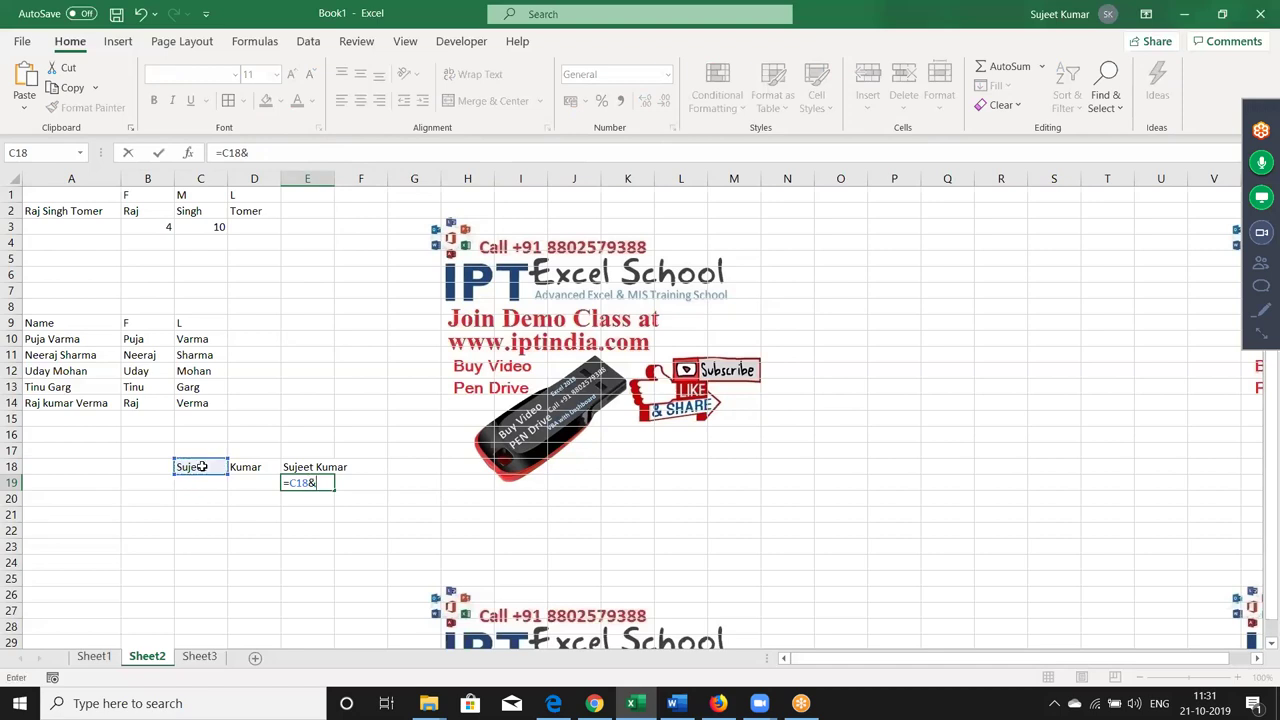
type("\" \"&")
left_click(267, 467)
key("Return")
key("Up")
Start a date in C21 and discard the mistyped 1/81 entry
key("Down")
key("Down")
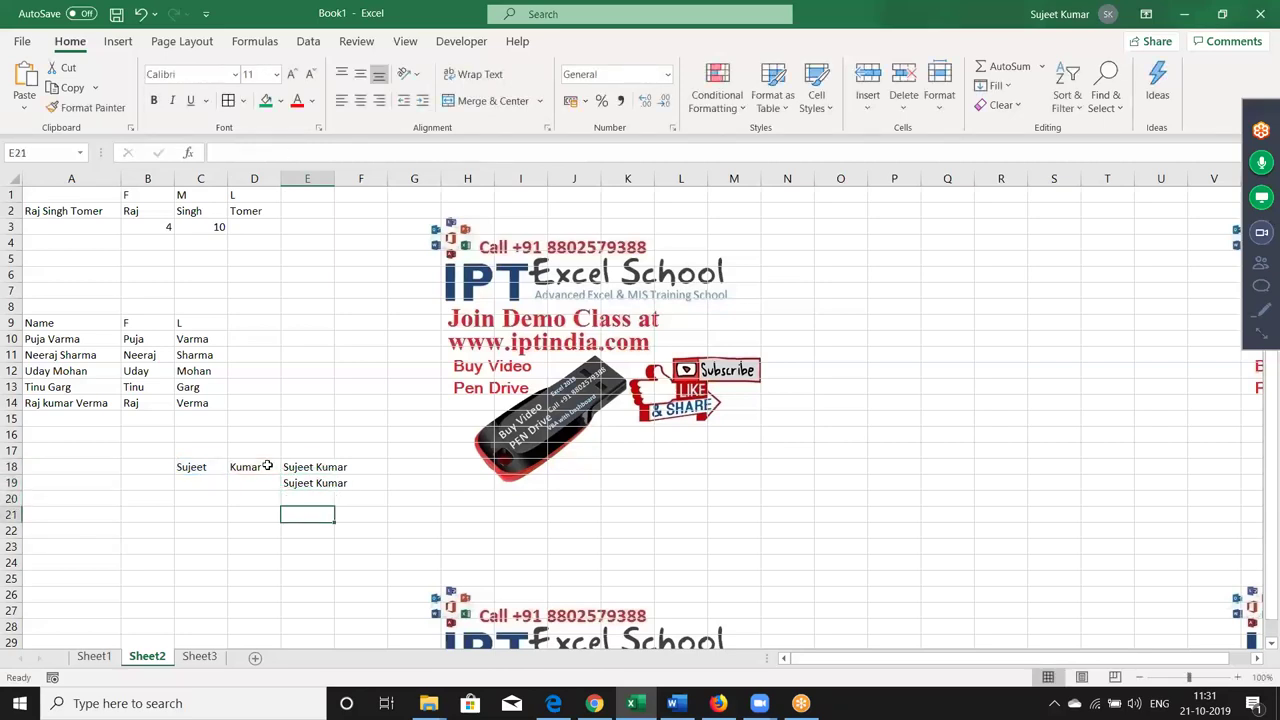
key("Left")
key("Left")
type("1/81")
key("Escape")
Enter 1/1 in C21 and today's date in D21
type("1/1")
key("Tab")
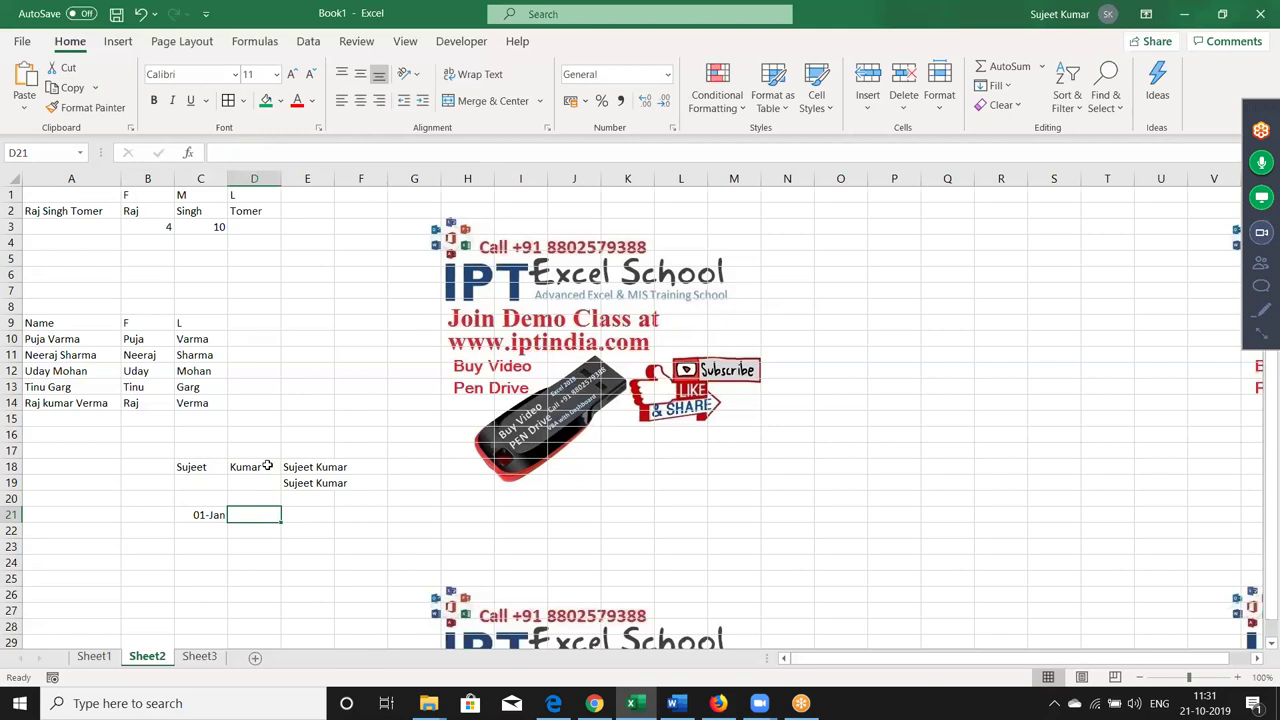
key("ctrl+semicolon")
key("Tab")
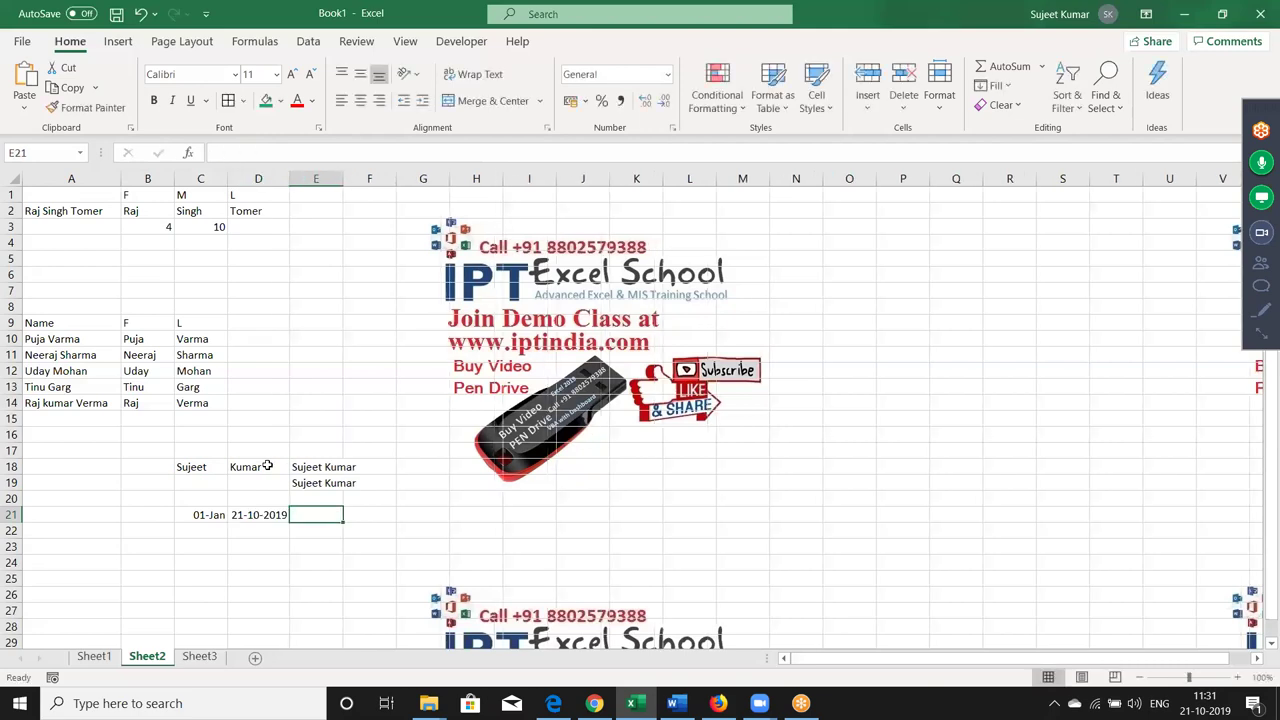
Enter =CONCATENATE(C21," To ",D21) in E21, which shows 43466 To 43759
type("=con")
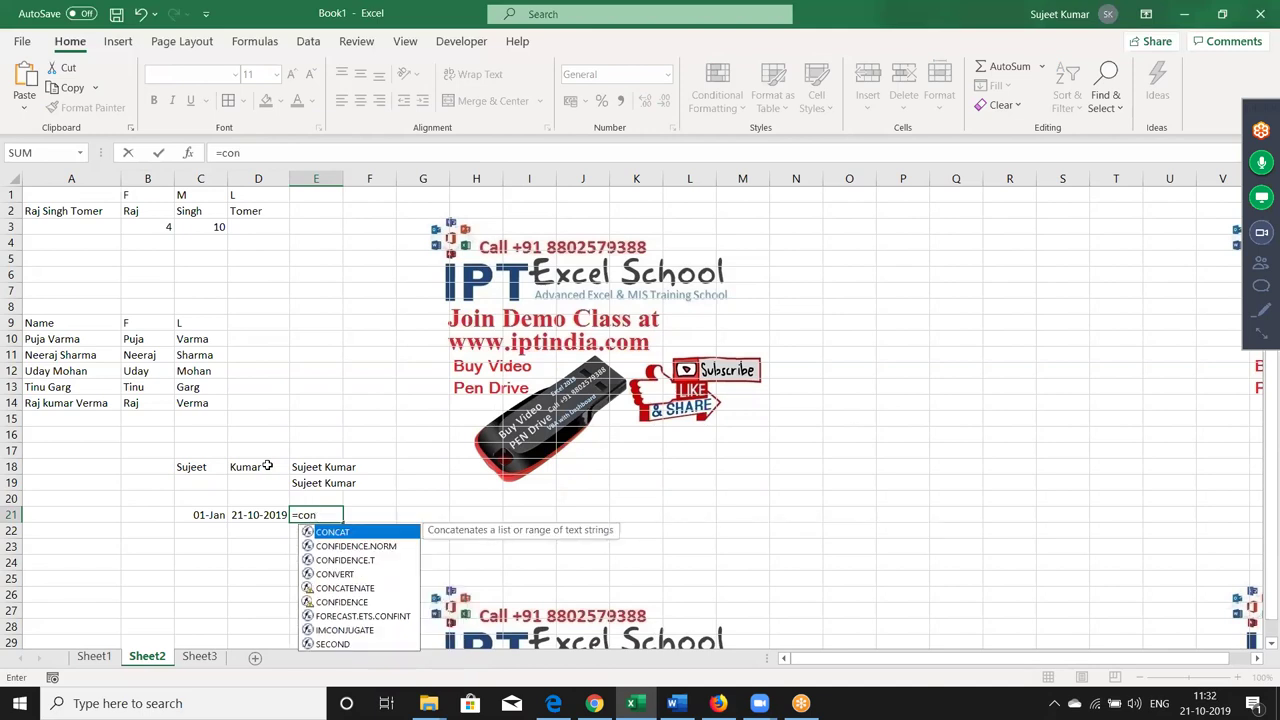
key("Down")
key("Down")
key("Down")
key("Down")
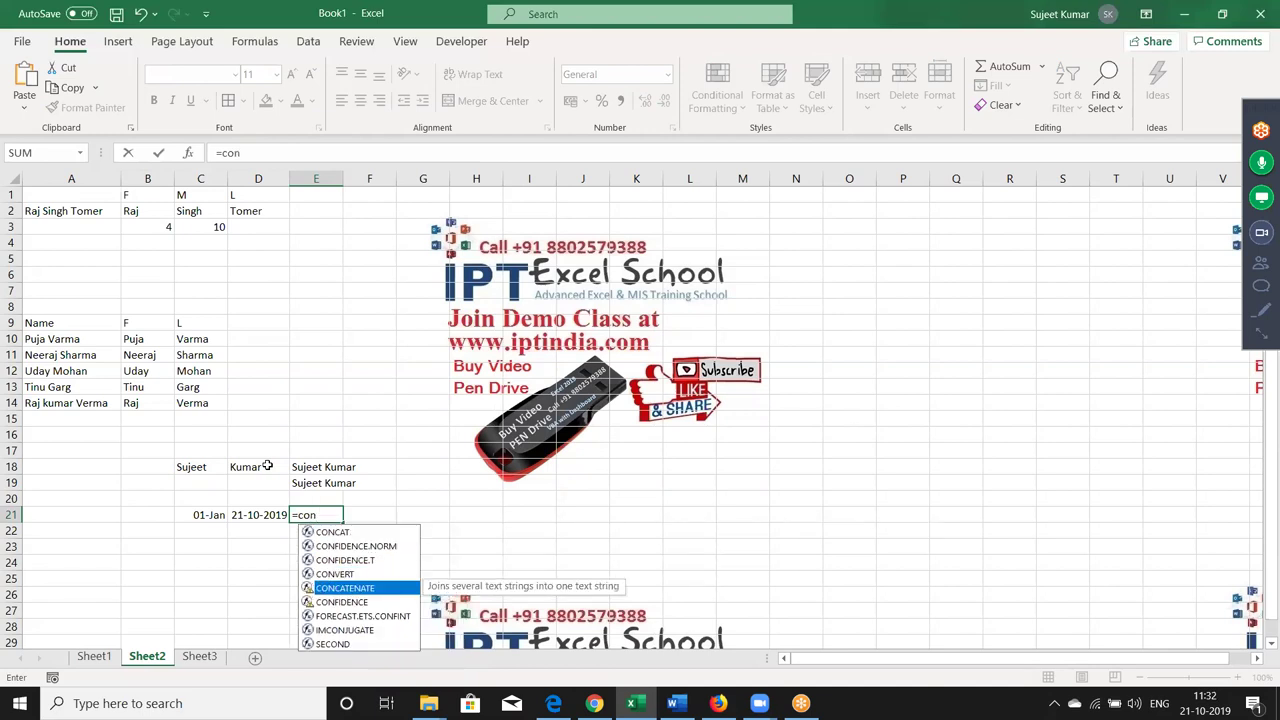
key("Tab")
key("Left")
key("Left")
type(",")
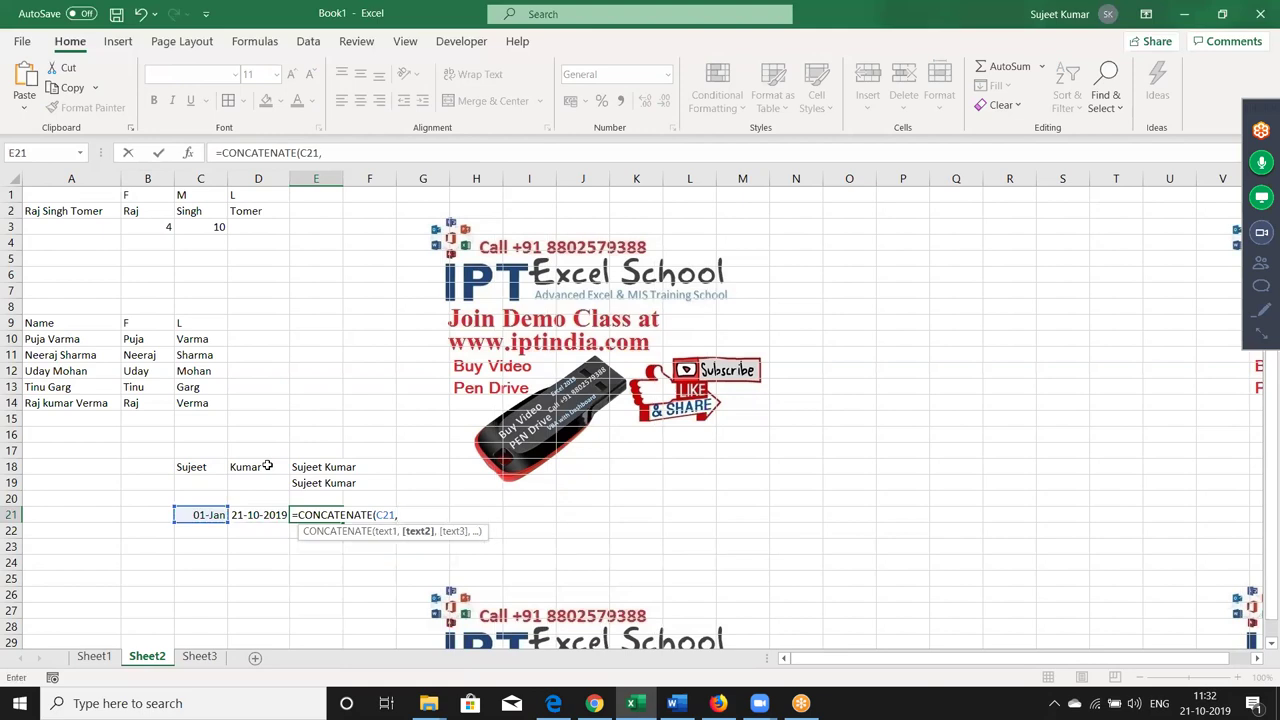
type("\" To ")
type("\",")
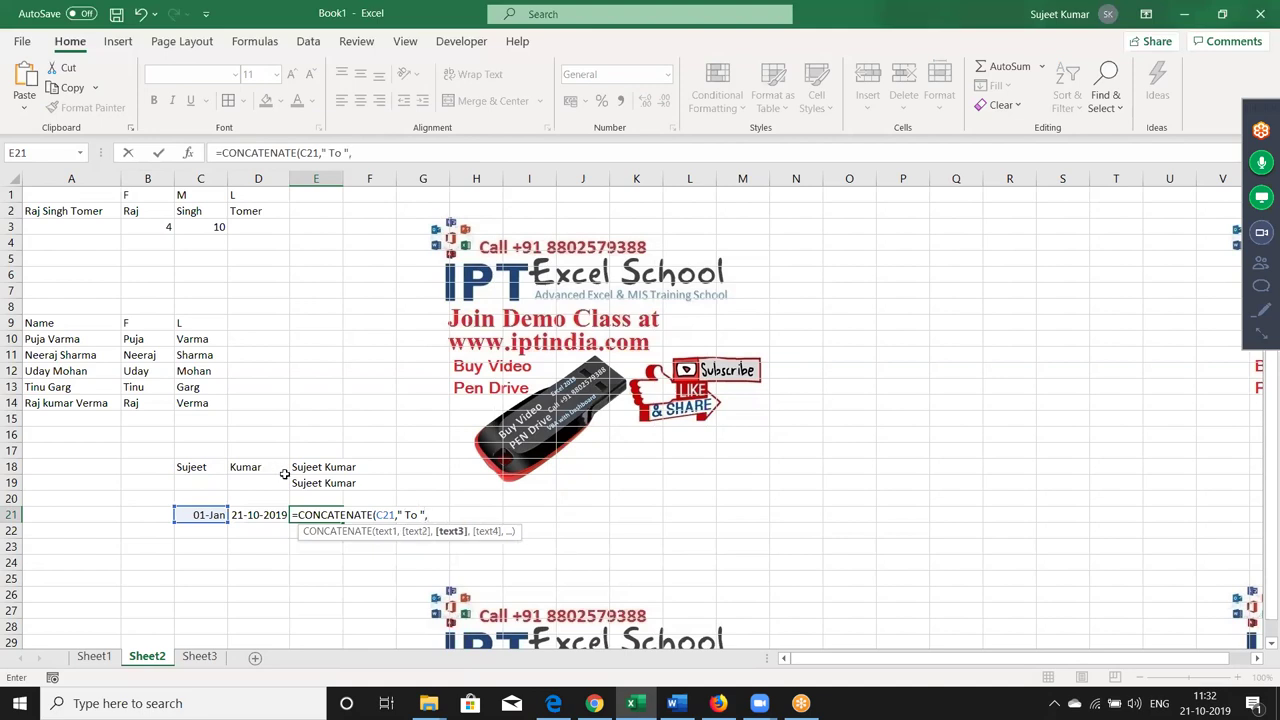
left_click(273, 514)
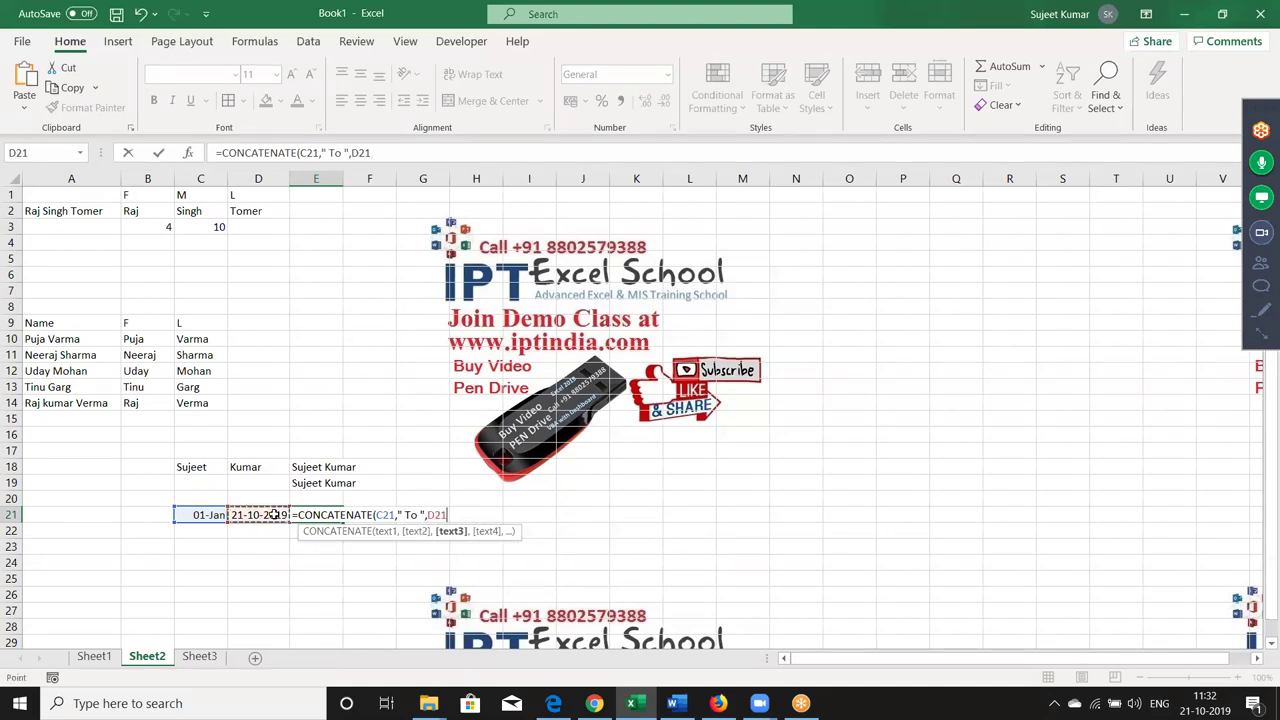
type(")")
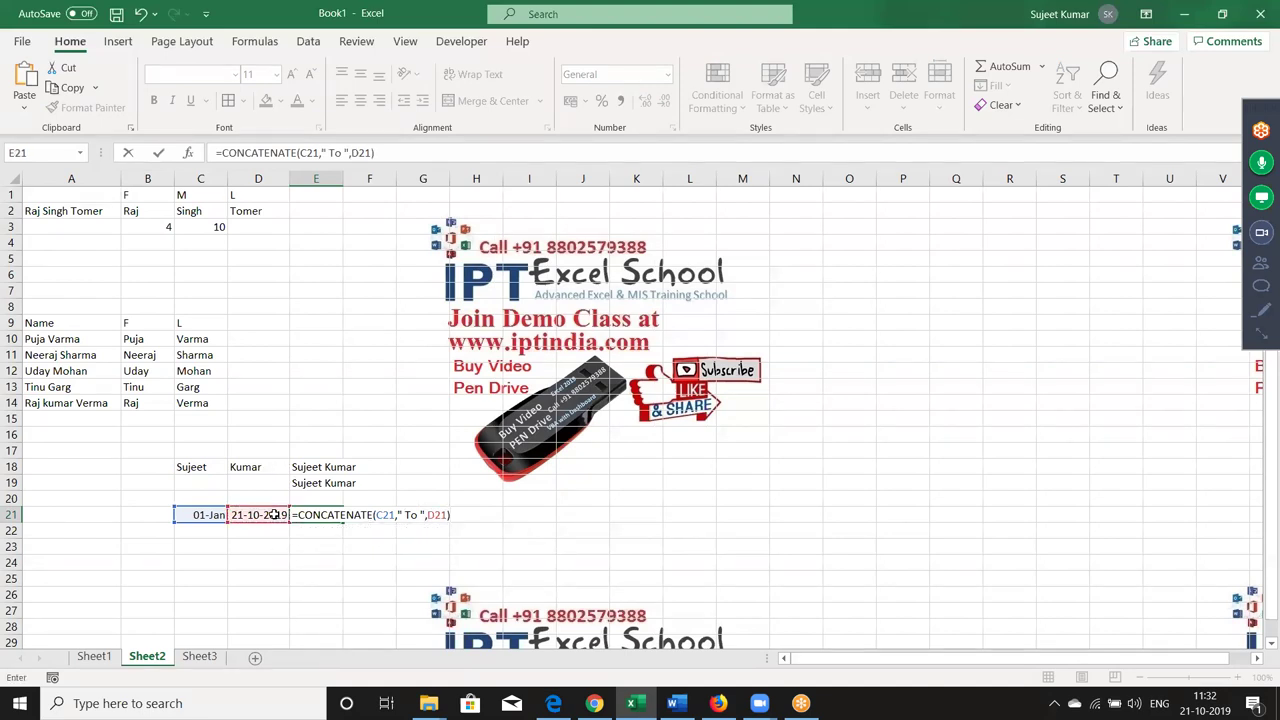
key("Return")
left_click(273, 514)
key("Left")
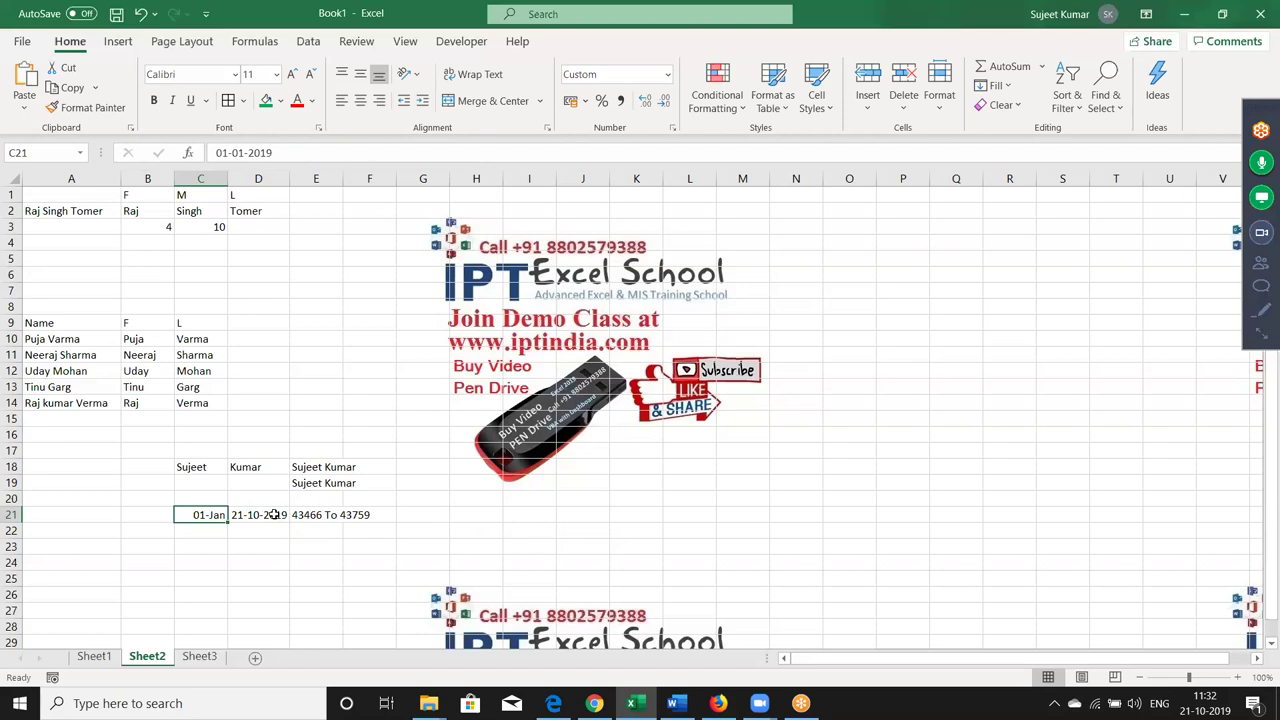
Enter =TEXT(C21,"DD-MMM-YY") in C22 to show 01-Jan-19
key("Down")
type("=te")
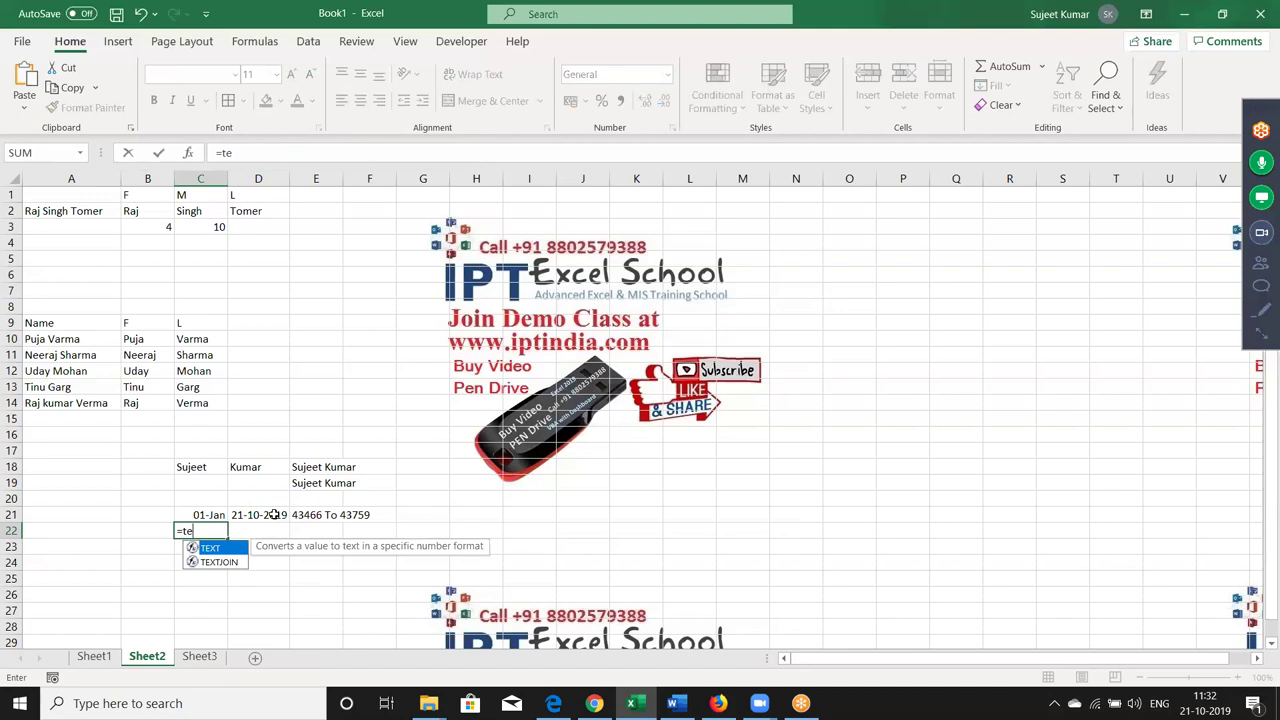
key("Tab")
key("Up")
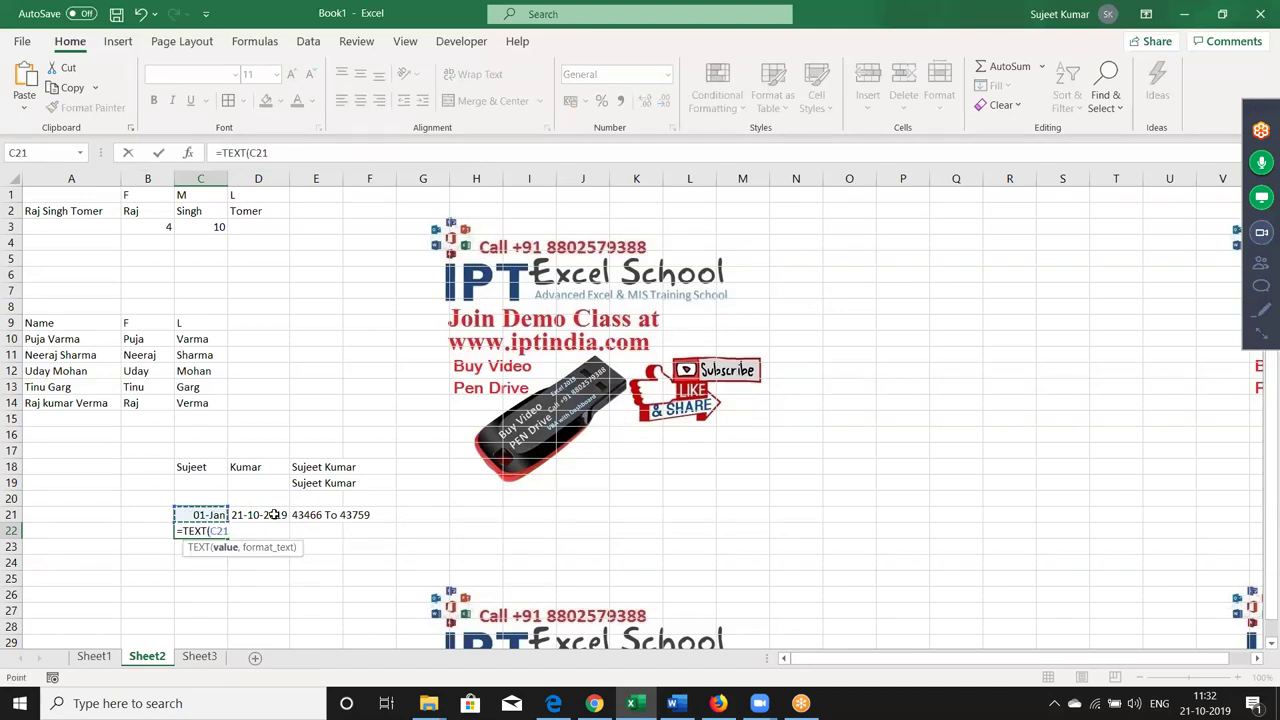
type(",\"DD-MMM-YY")
key("Return")
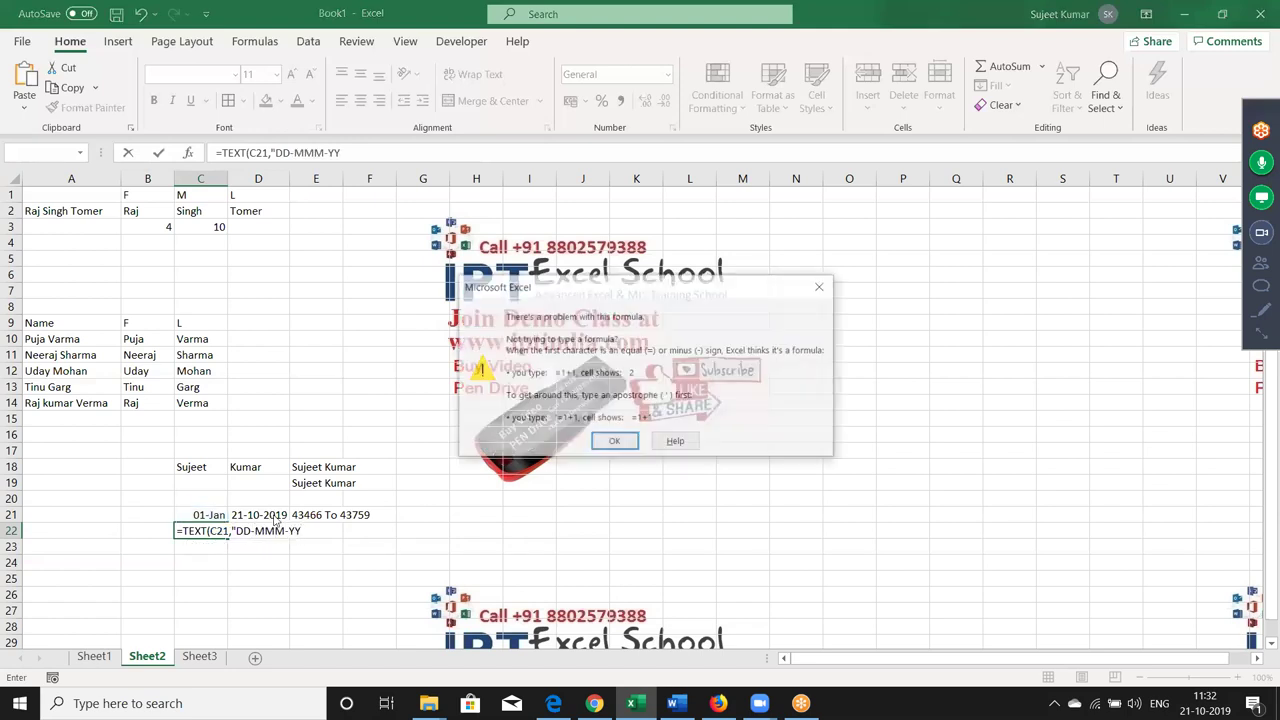
key("Return")
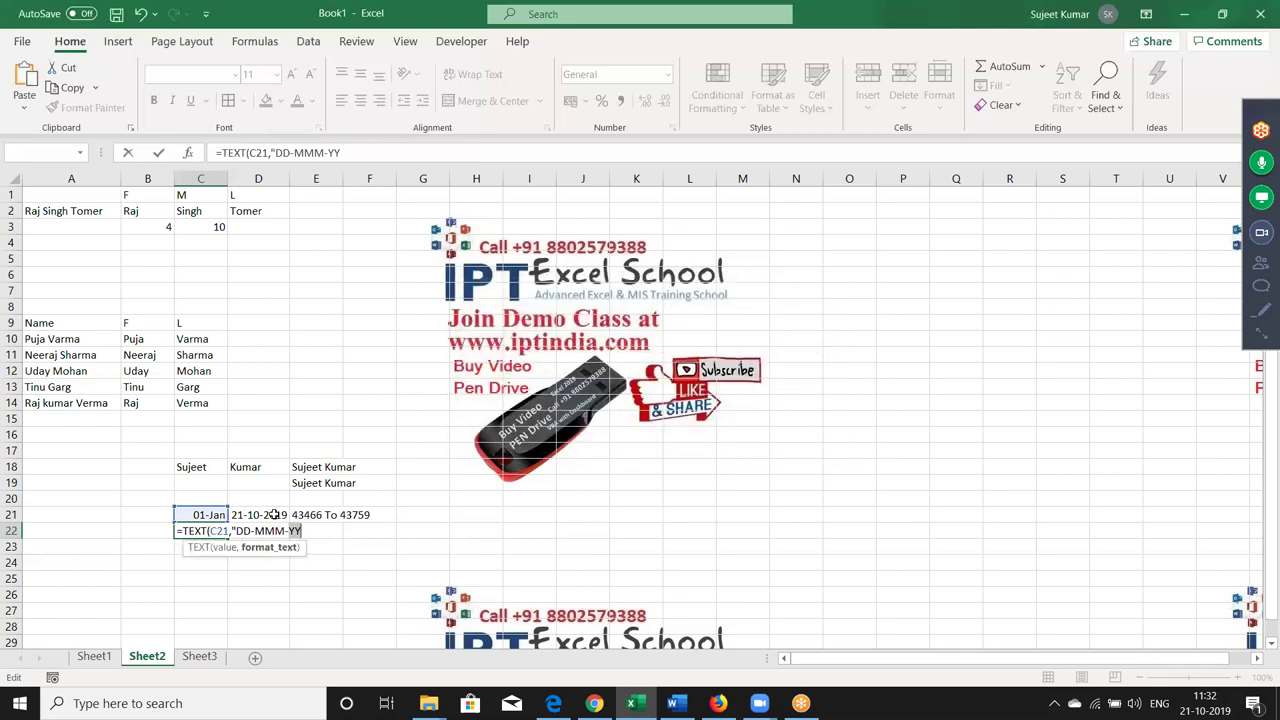
key("End")
type("\"")
key("Return")
Copy the TEXT formula into D22 and fill the join into E22, giving 01-Jan-19 To 21-Oct-19
key("Up")
key("shift+Right")
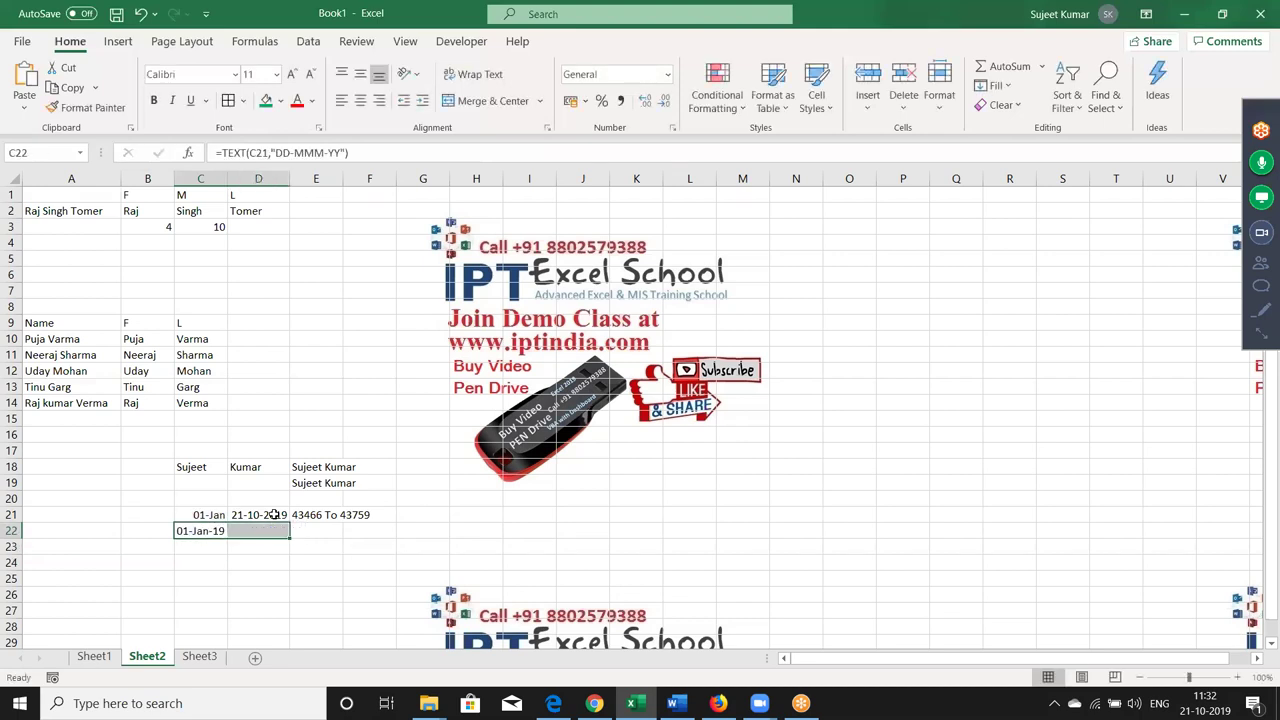
key("ctrl+r")
key("Right")
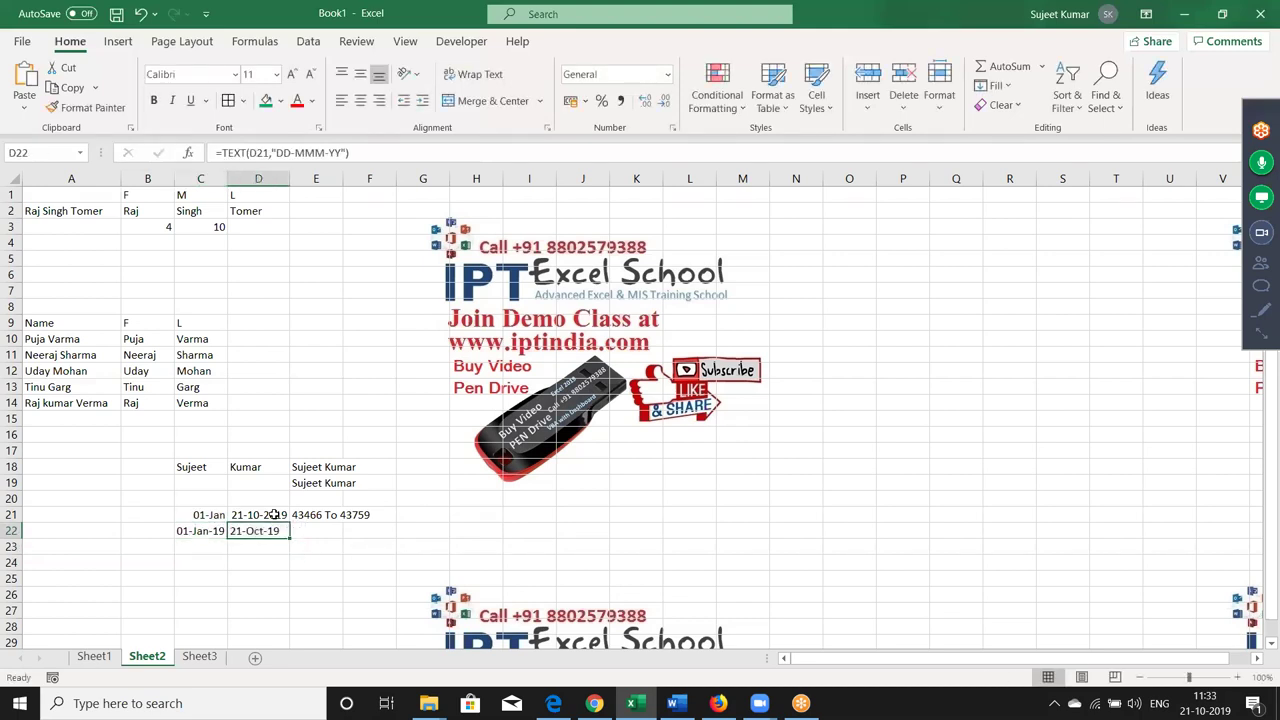
key("Right")
key("ctrl+d")
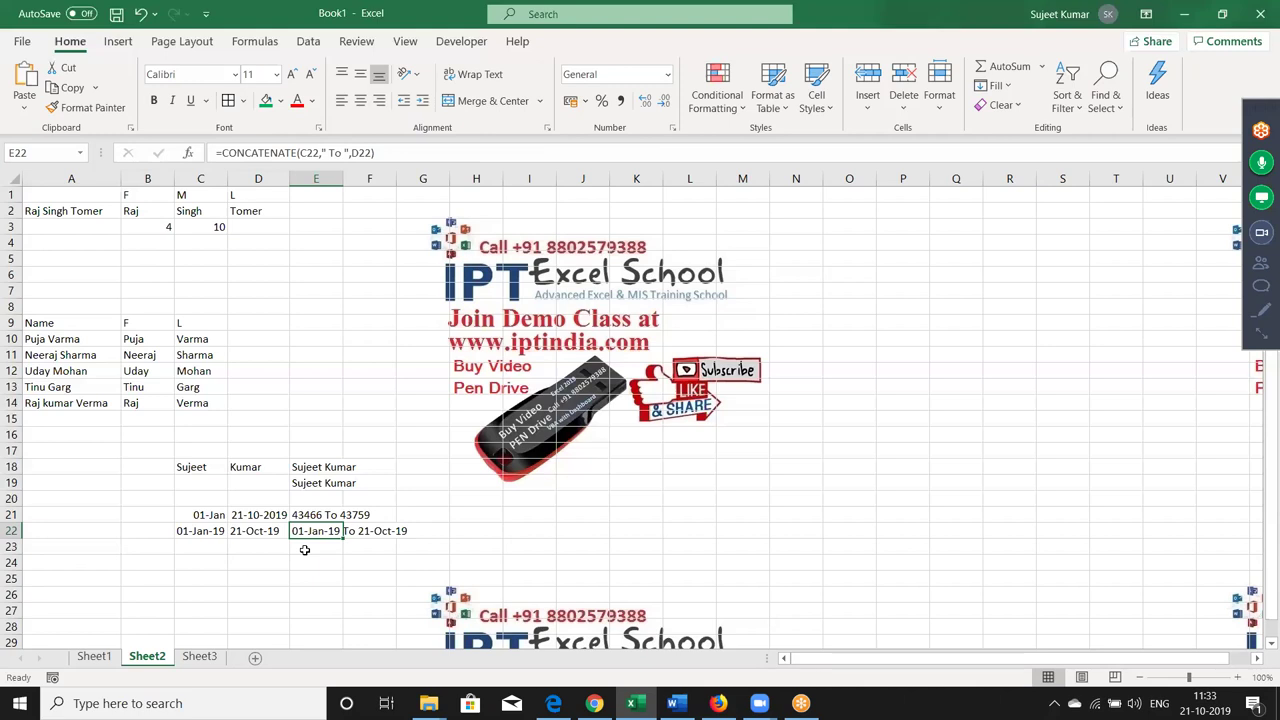
key("Left")
key("Left")
key("Right")
key("Right")
key("Down")
key("Left")
key("Left")
key("Left")
key("Left")
key("Up")
key("Up")
key("Up")
key("Up")
key("Up")
key("Up")
key("Up")
key("Up")
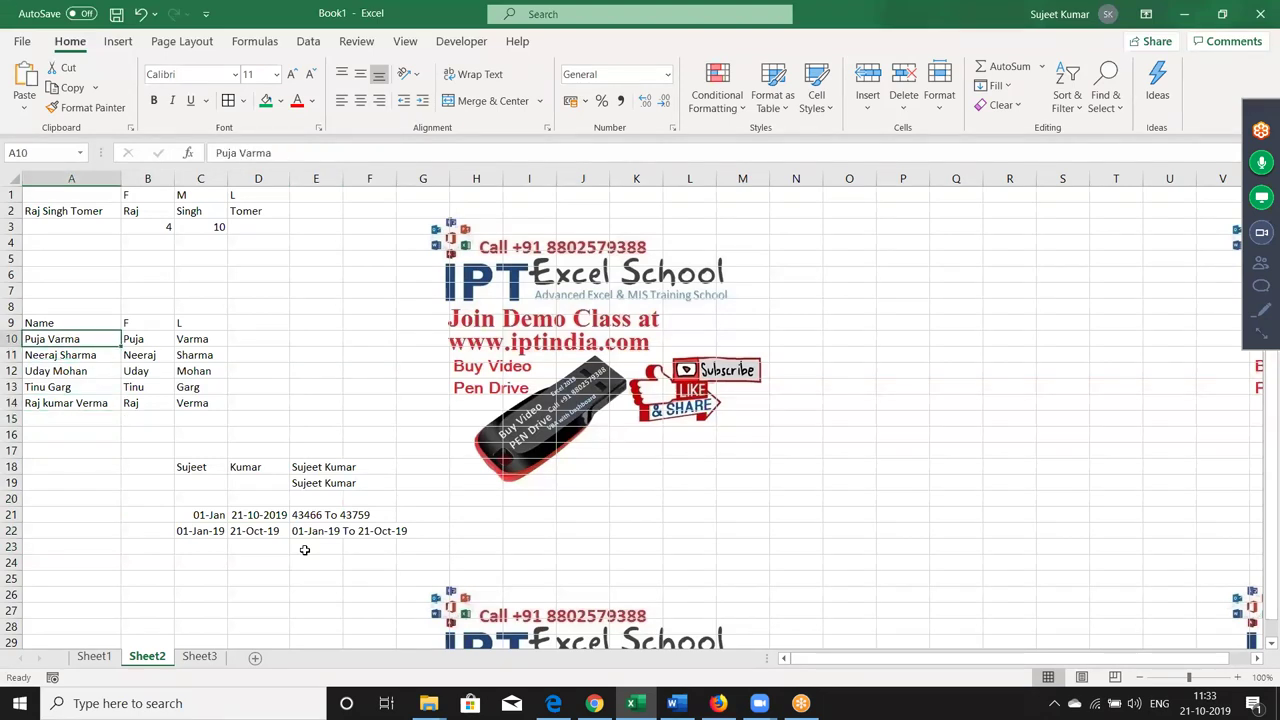
Copy the five names in A10:A14 and paste them into A25:A29
key("ctrl+shift+Down")
key("ctrl+c")
key("Down")
Paste two more copies of the names into A30:A34 and A35:A39
key("Down")
key("Down")
key("Down")
key("Down")
key("Down")
key("Down")
key("Down")
key("ctrl+v")
key("Down")
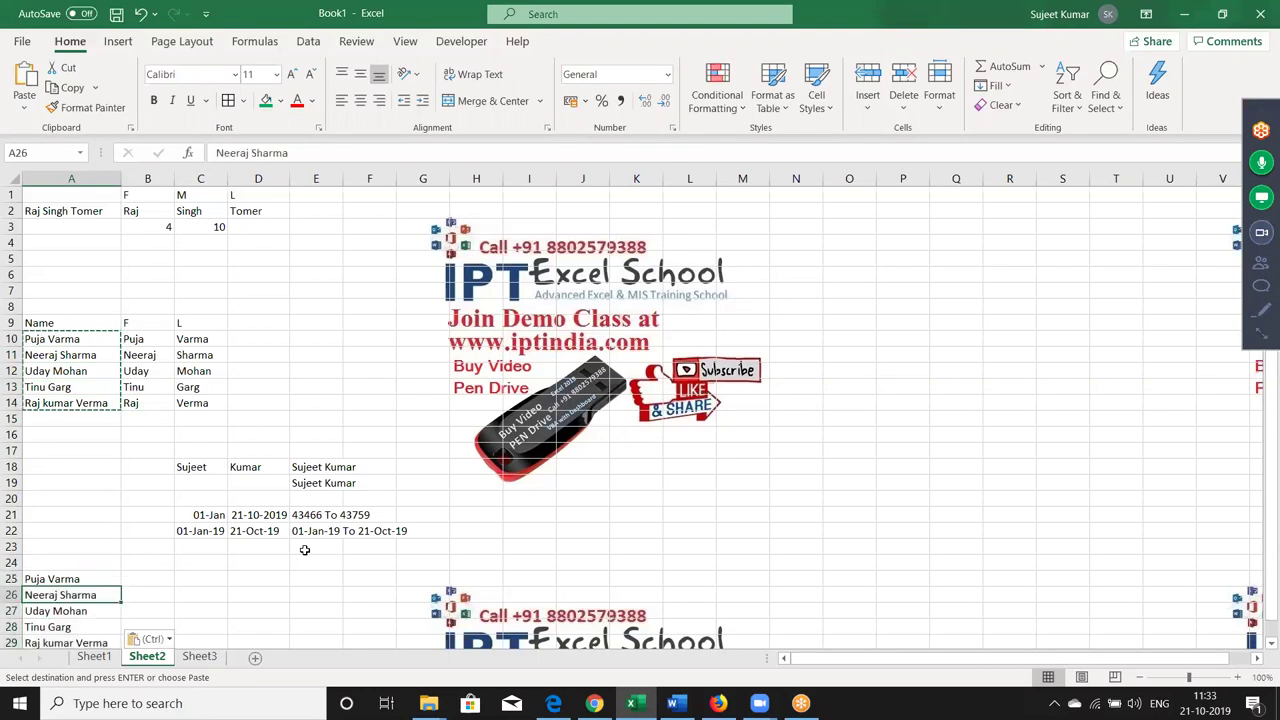
key("Down")
key("Down")
key("Down")
key("Down")
key("Down")
key("Down")
key("Up")
key("Up")
key("Up")
key("Up")
key("Up")
key("Down")
key("Down")
key("Down")
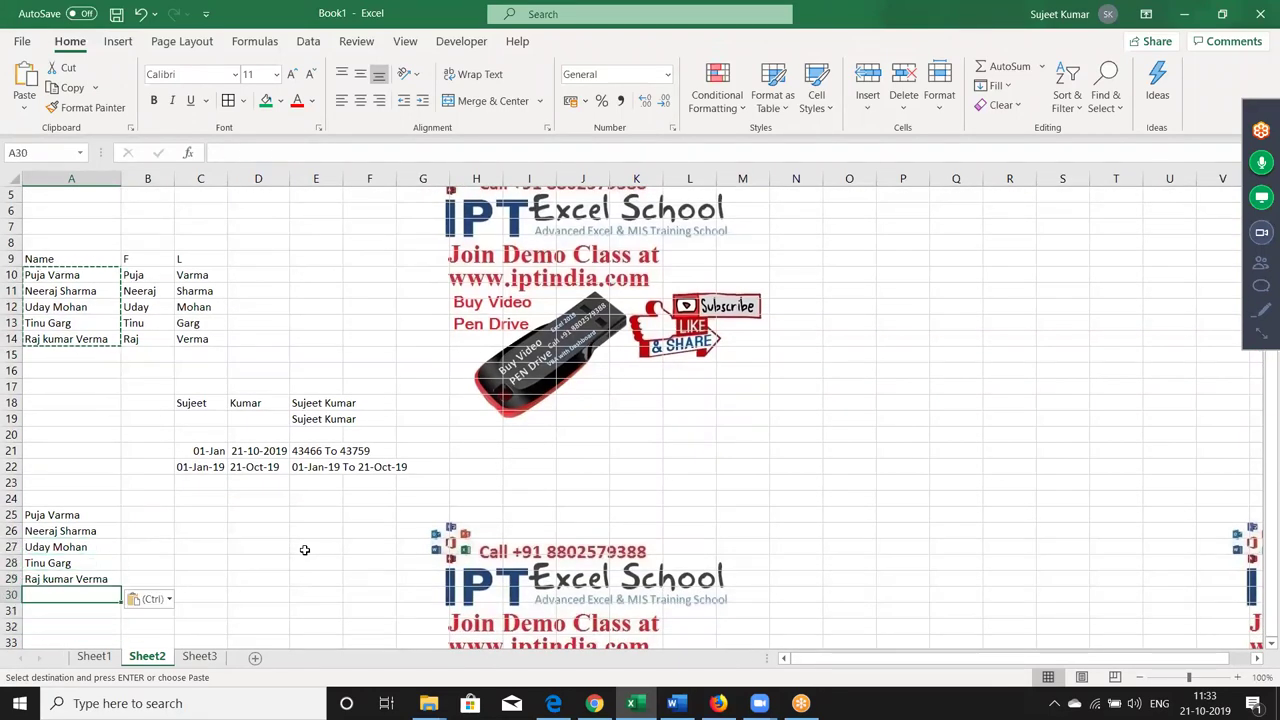
key("ctrl+v")
key("Down")
key("Down")
key("Down")
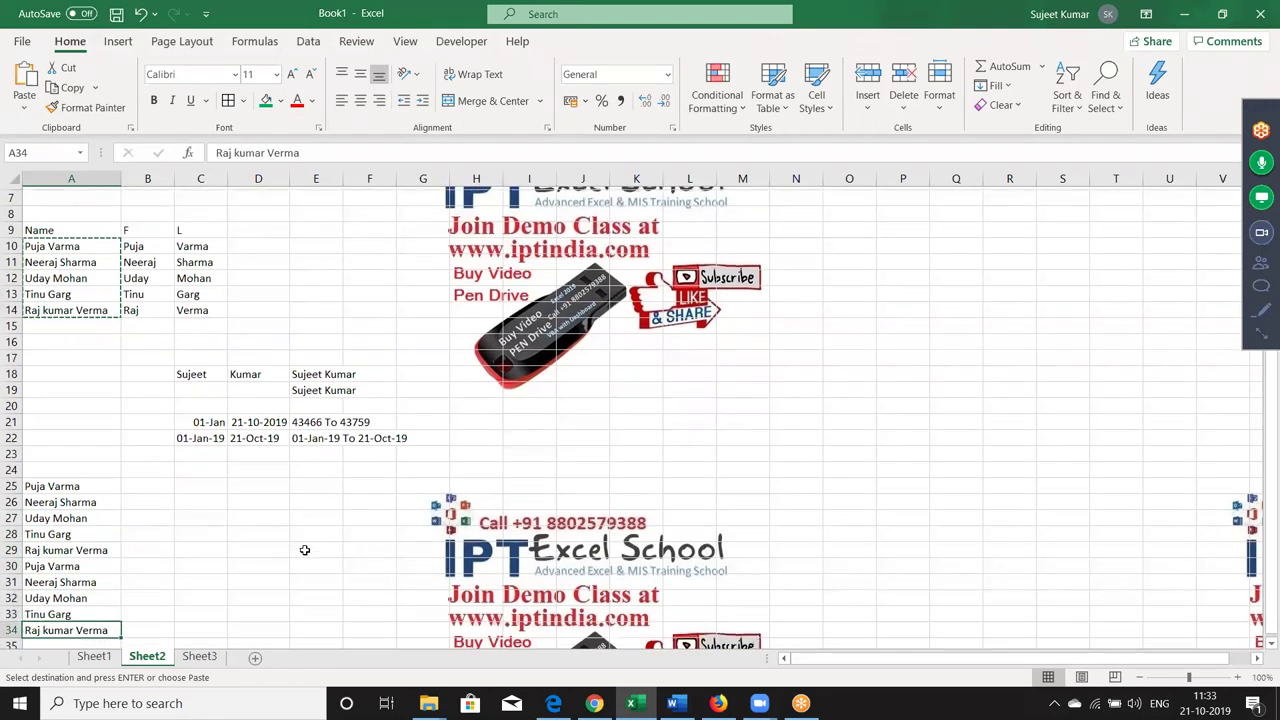
key("ctrl+v")
key("Down")
key("Down")
key("Down")
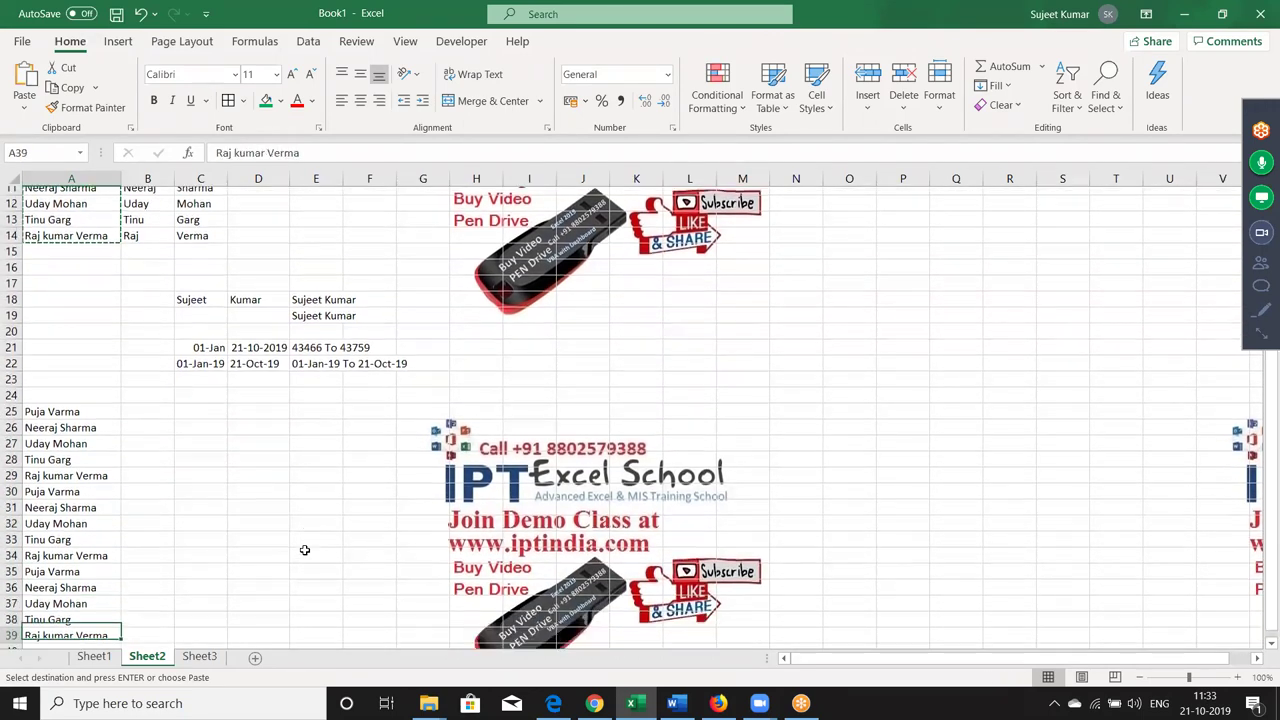
left_click(145, 403)
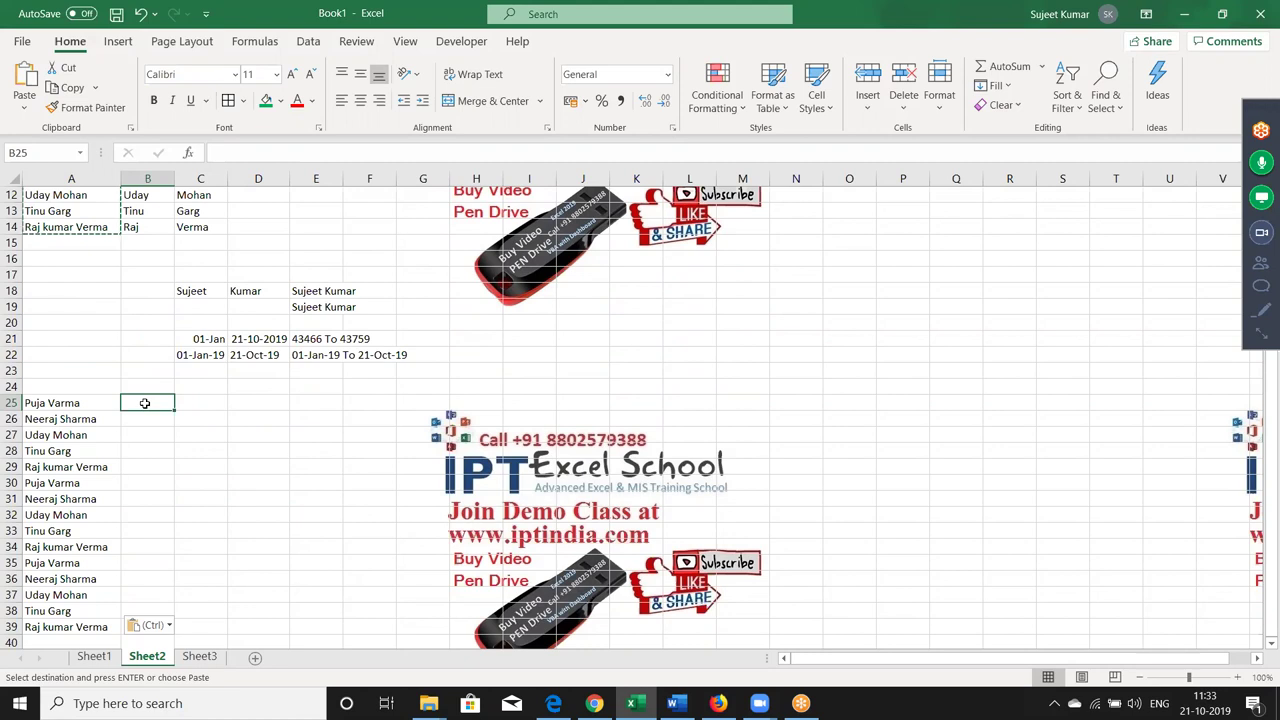
Enter =CONCAT(A25:A39) in B25 to join all fifteen names without separators
type("=con")
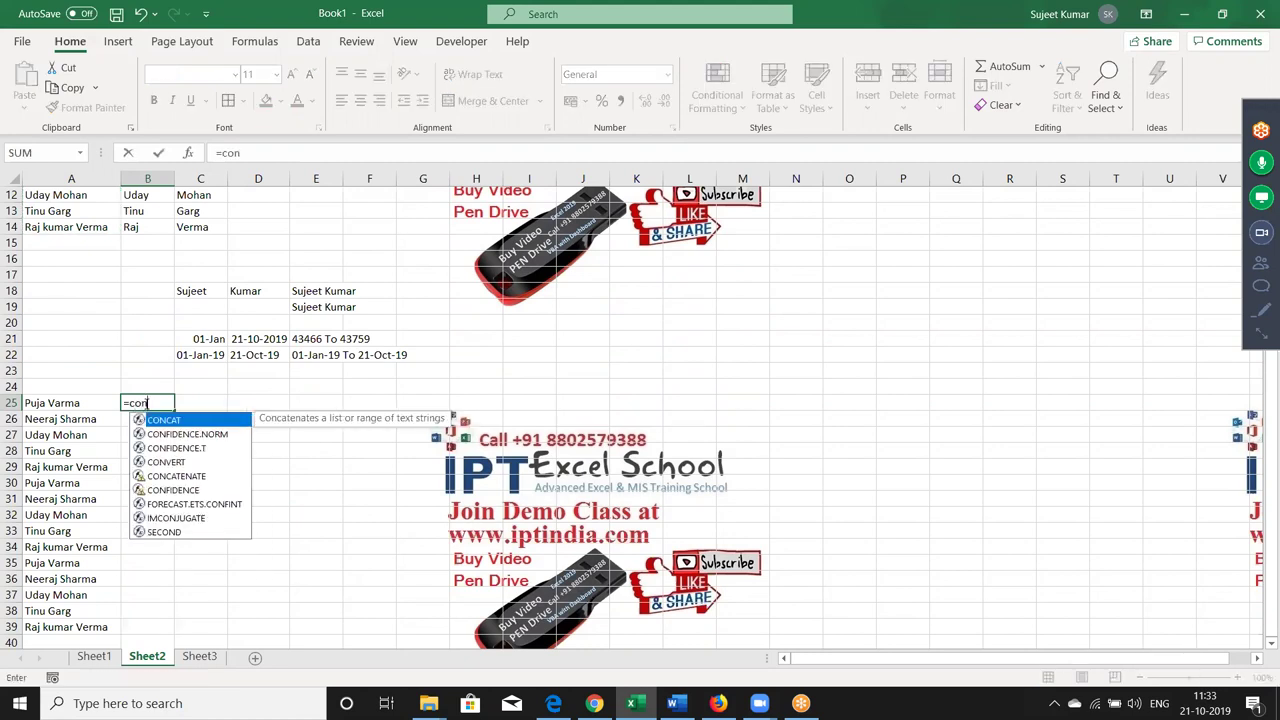
key("Tab")
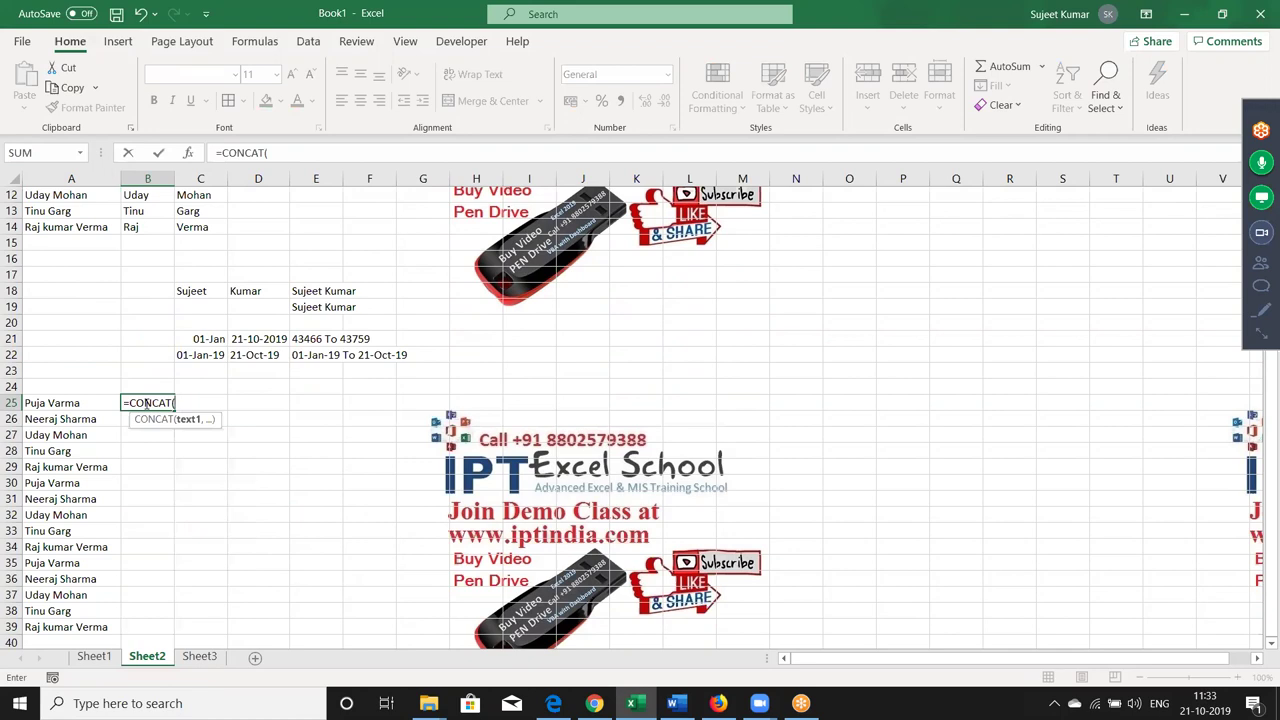
key("Left")
key("ctrl+shift+Down")
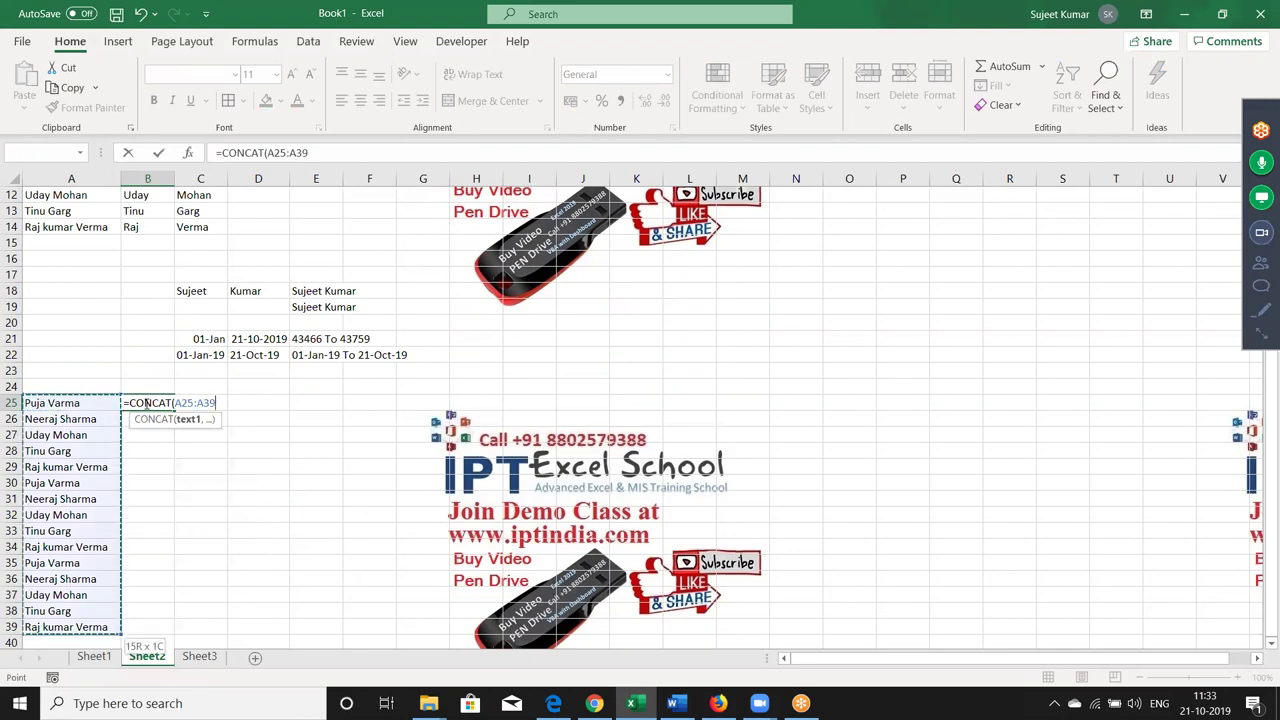
type(")")
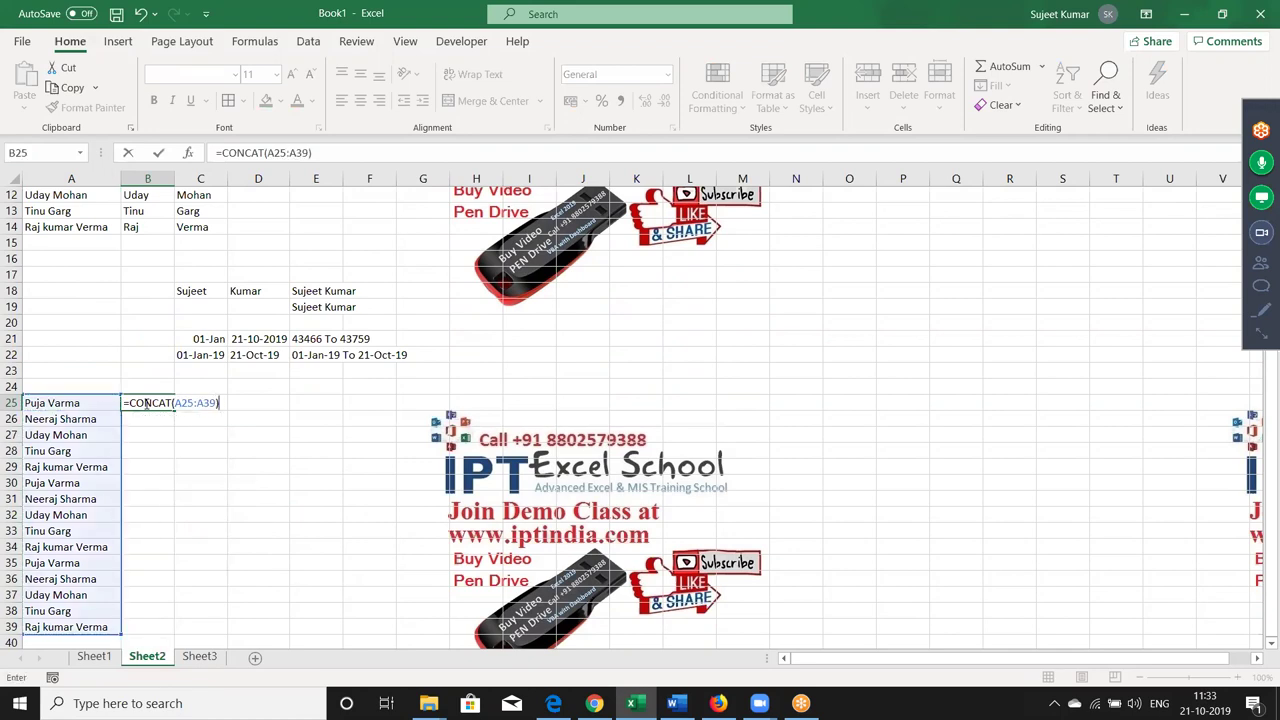
key("Return")
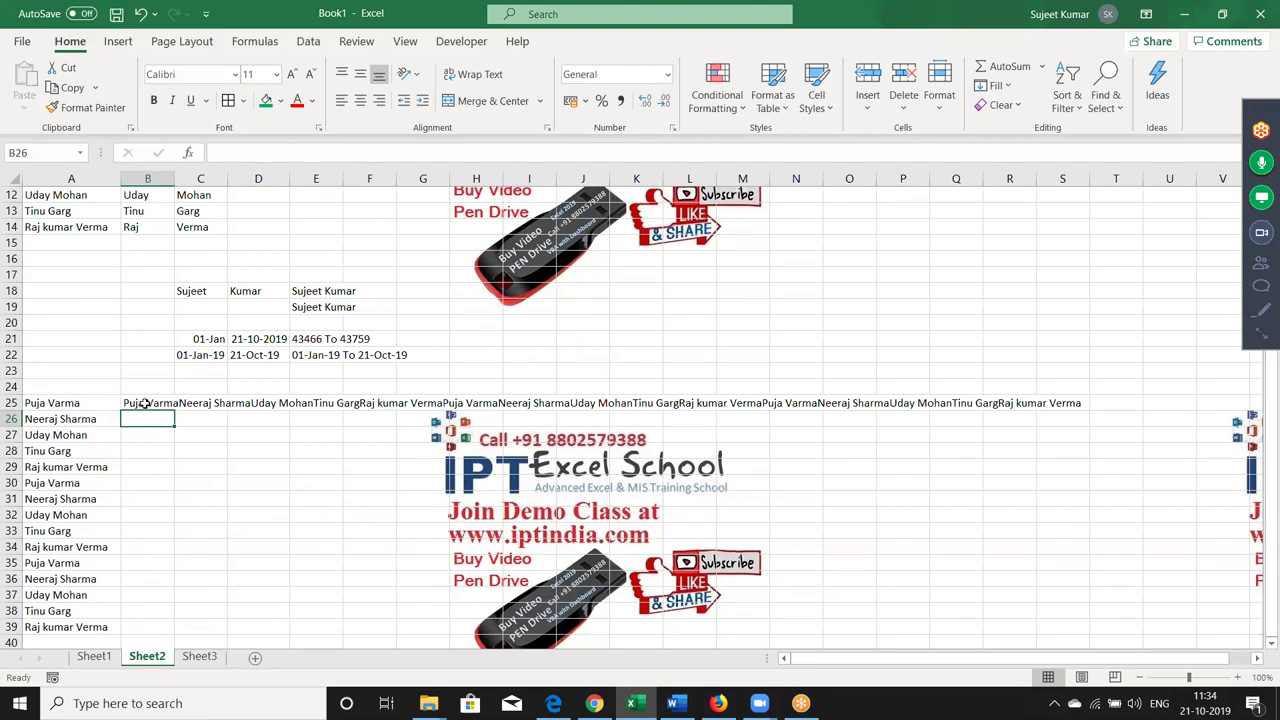
Enter =TEXTJOIN(",",TRUE,A25:A39) in B26 to list the names comma-separated, skipping blanks
type("=")
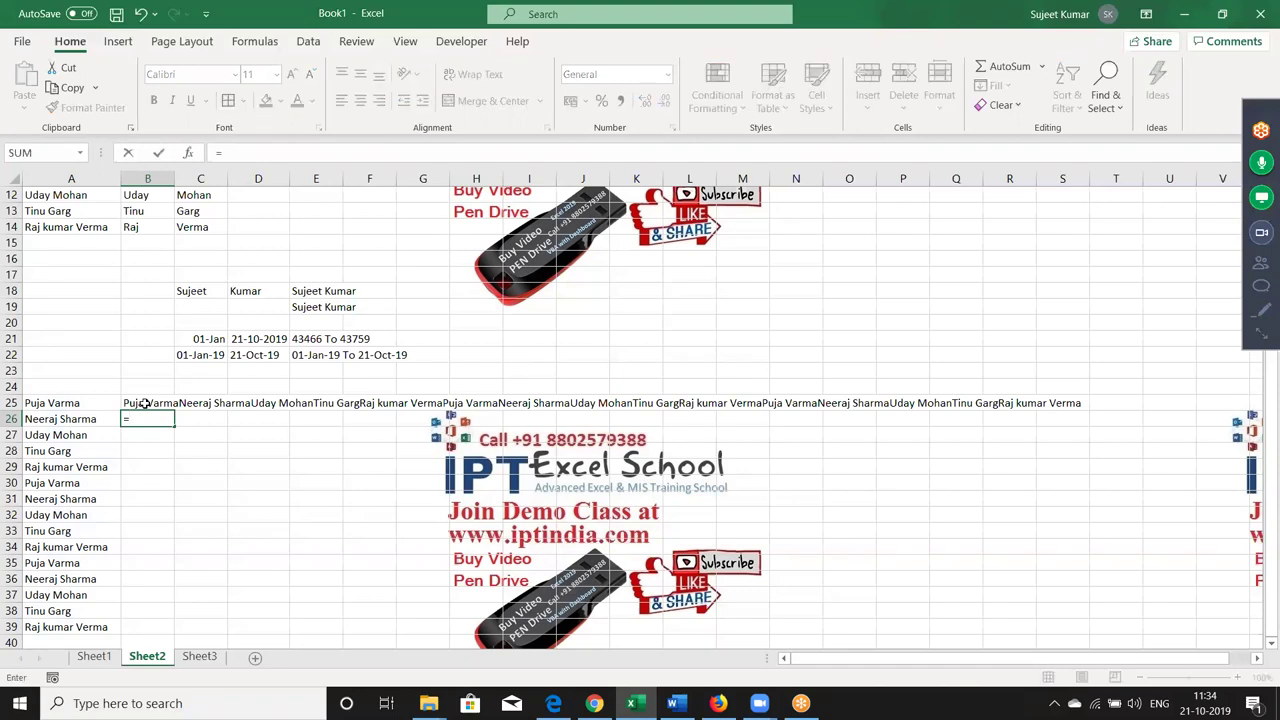
type("te")
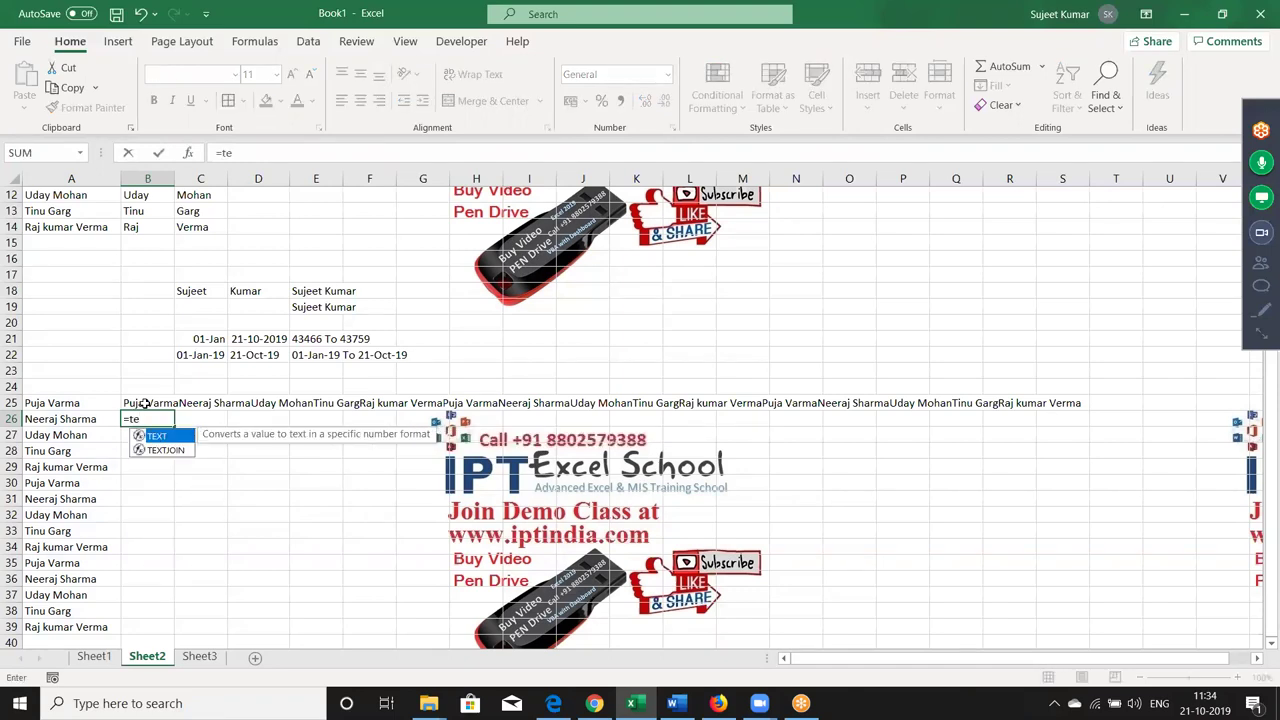
key("Down")
key("Tab")
type("\",\"")
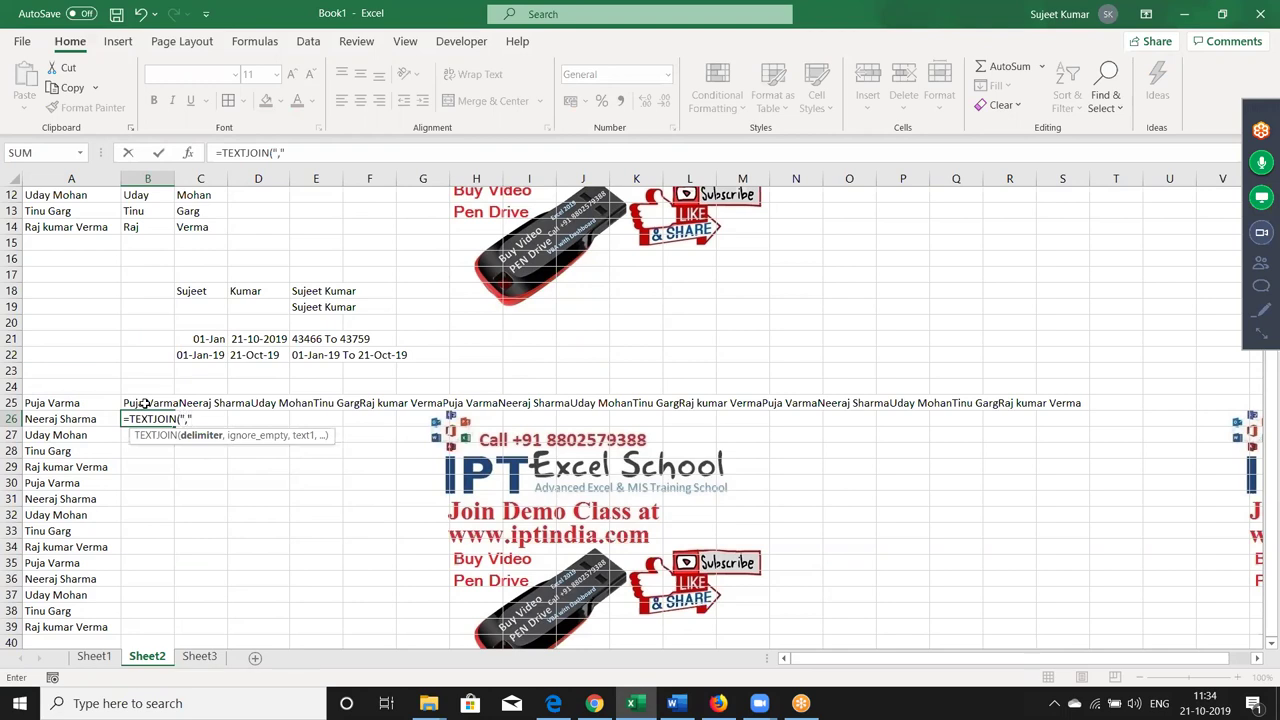
type(",")
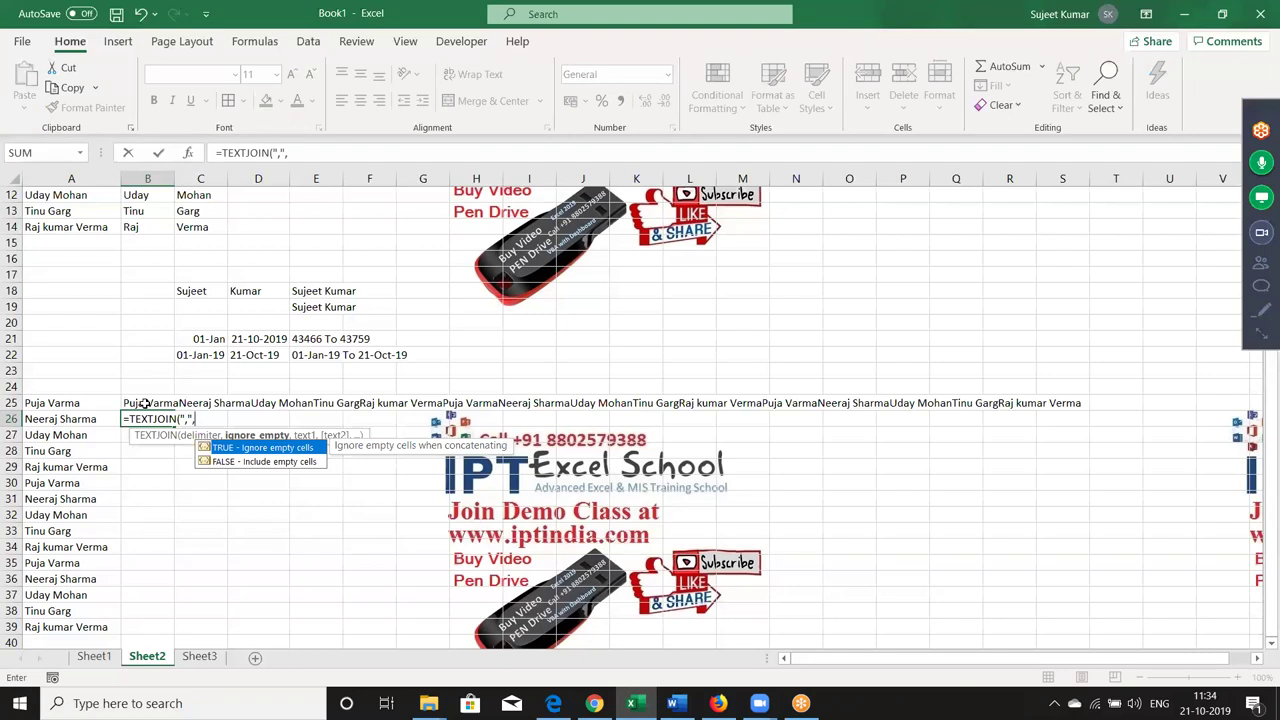
key("Tab")
type(",")
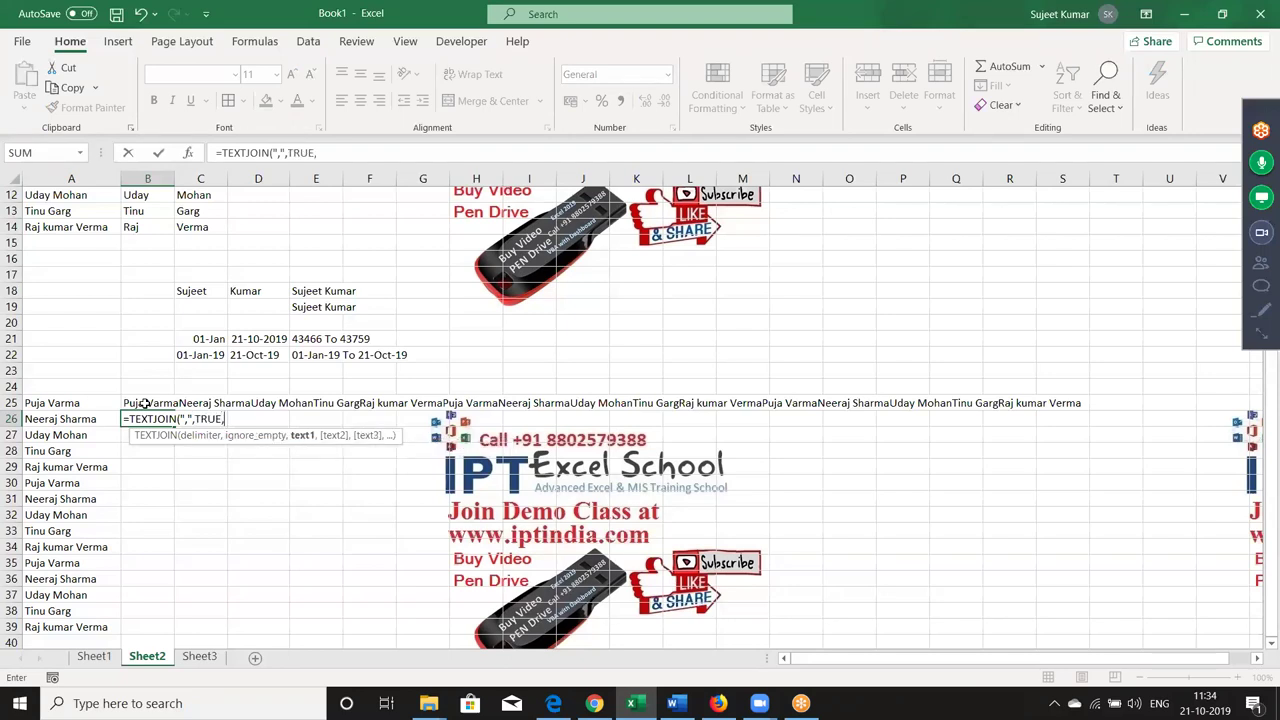
left_click(75, 402)
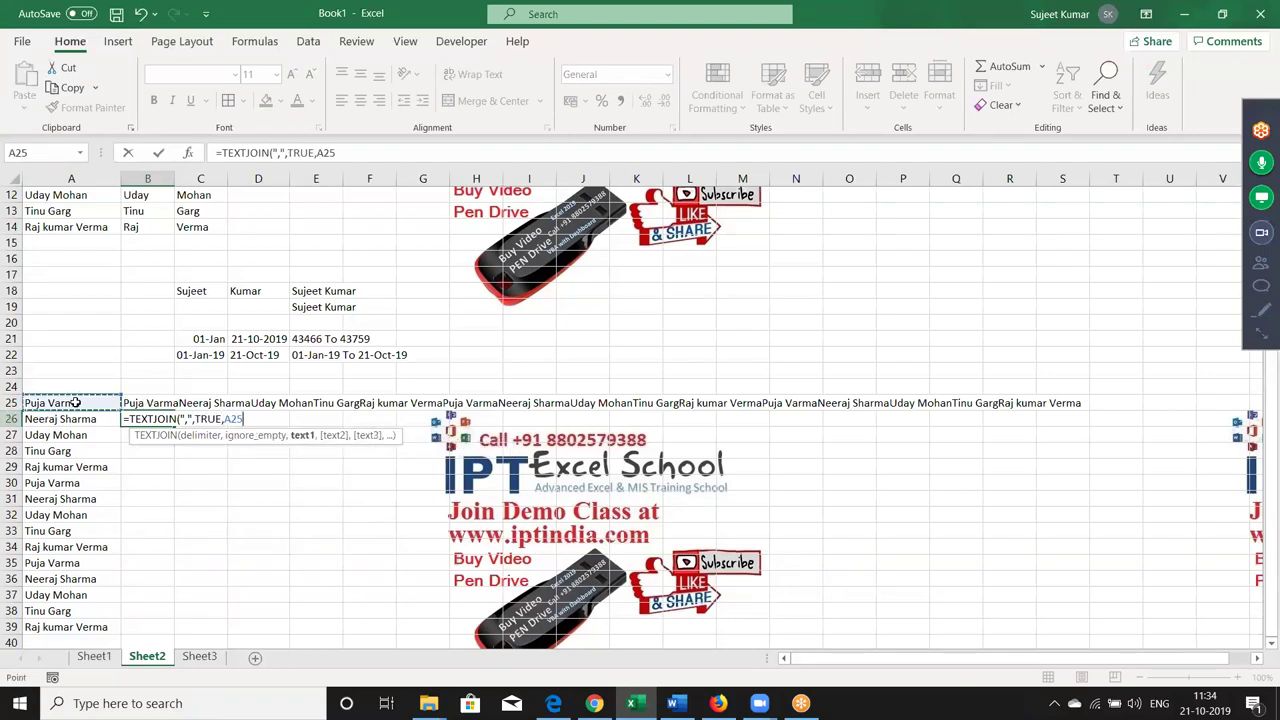
key("shift+Down")
key("shift+Down")
key("shift+Down")
key("shift+Down")
key("shift+Down")
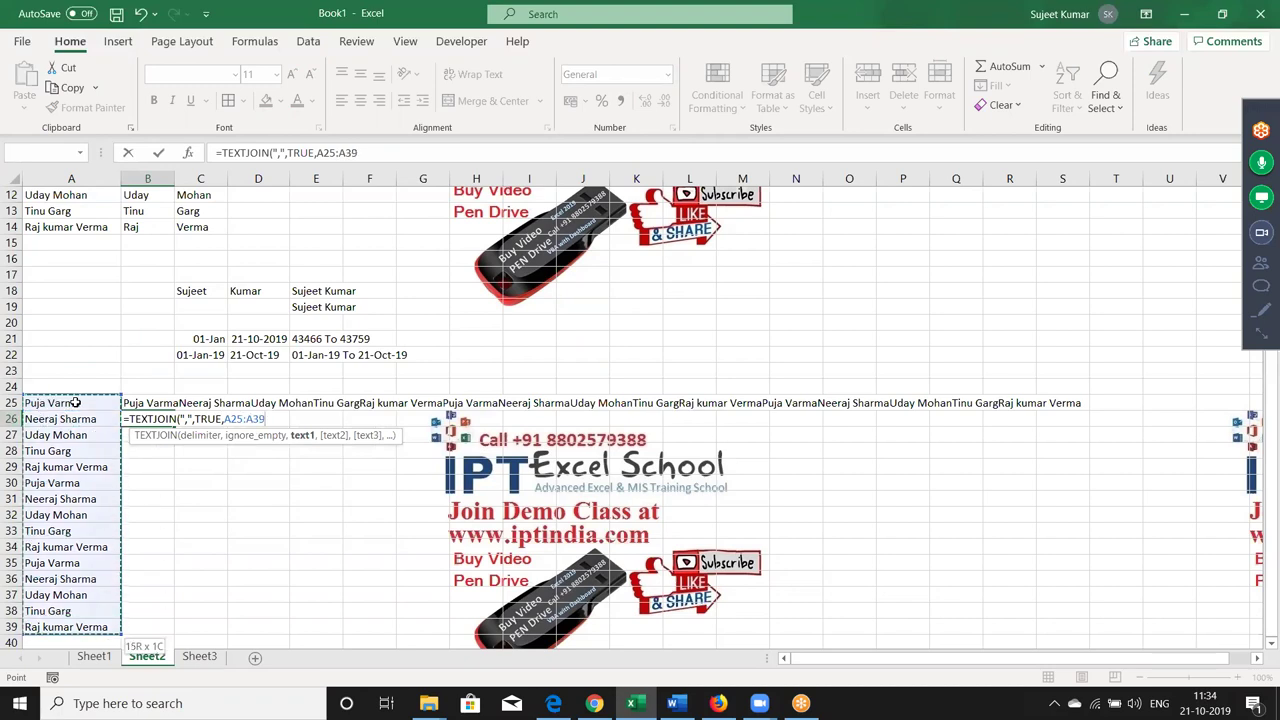
key("Return")
key("Up")
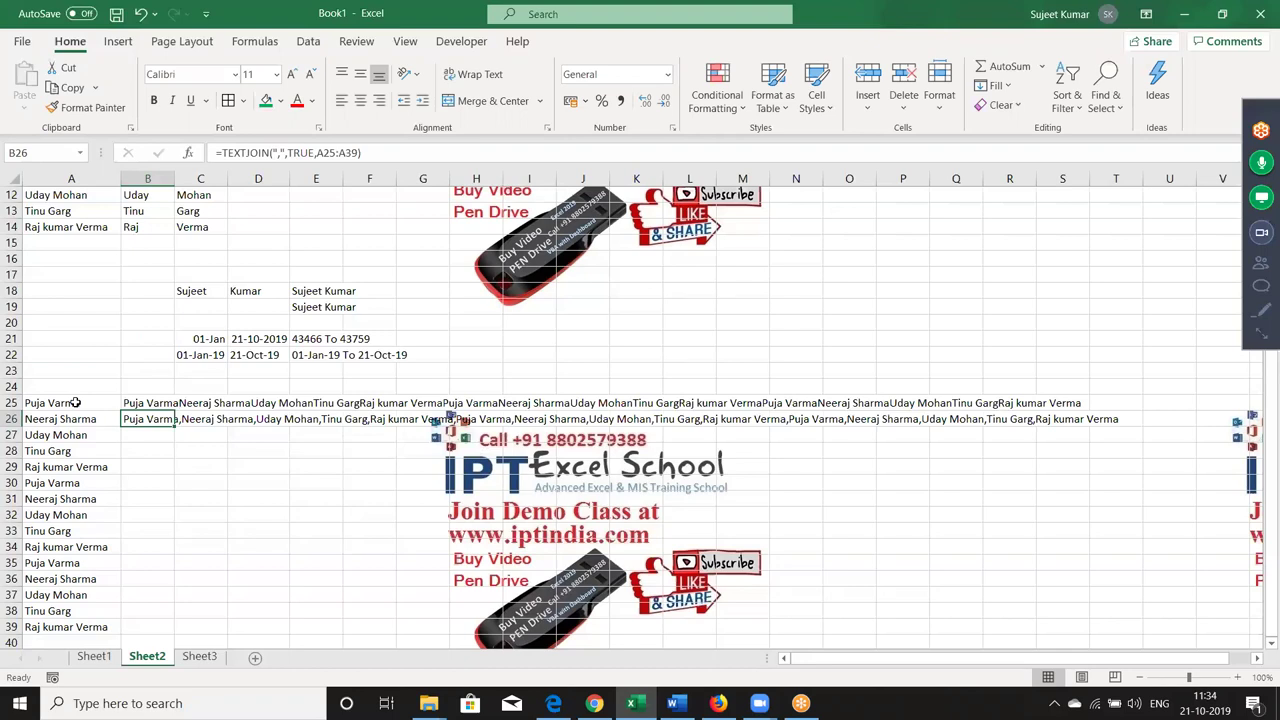
Select C29 and show the Text functions list from the Formulas tab
left_click(207, 466)
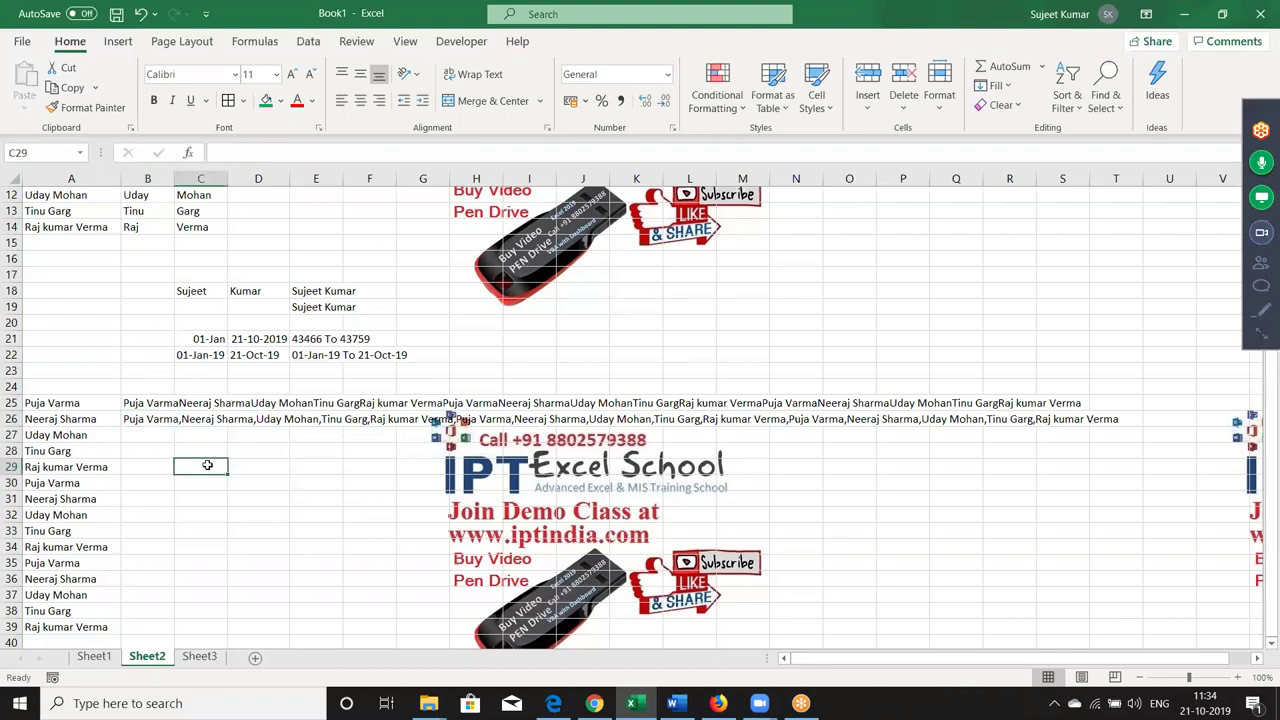
left_click(255, 41)
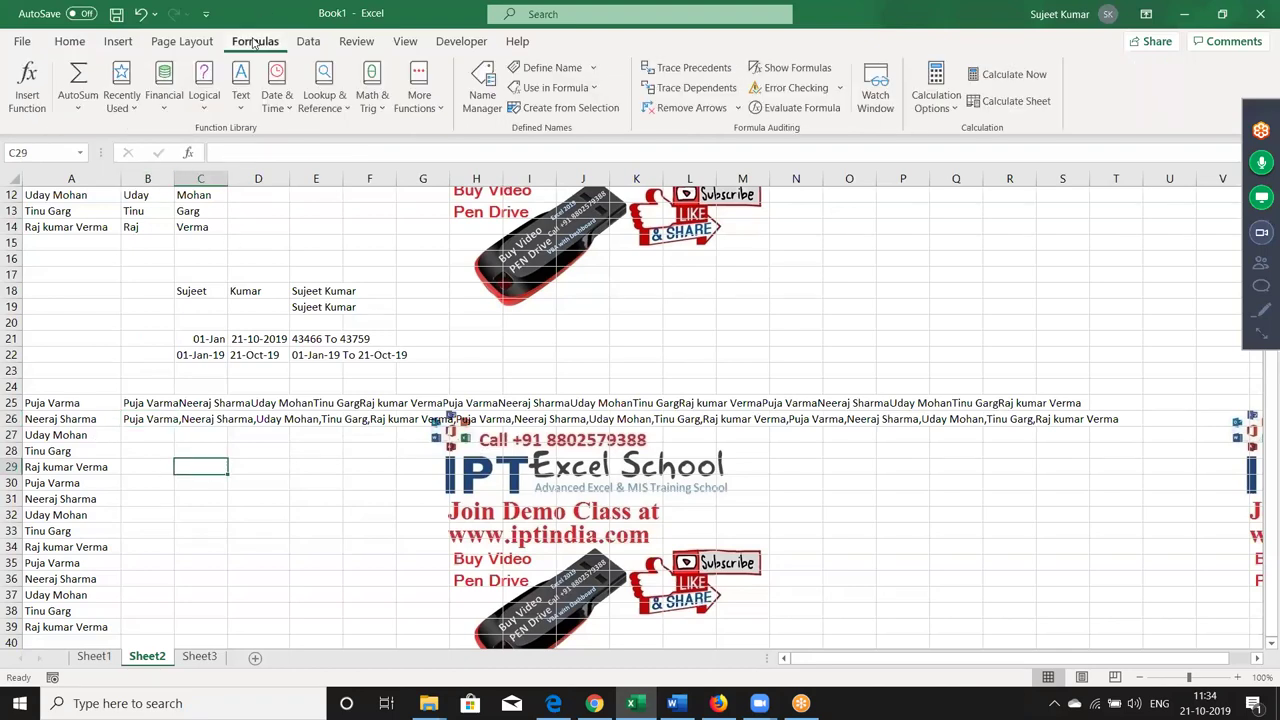
left_click(236, 106)
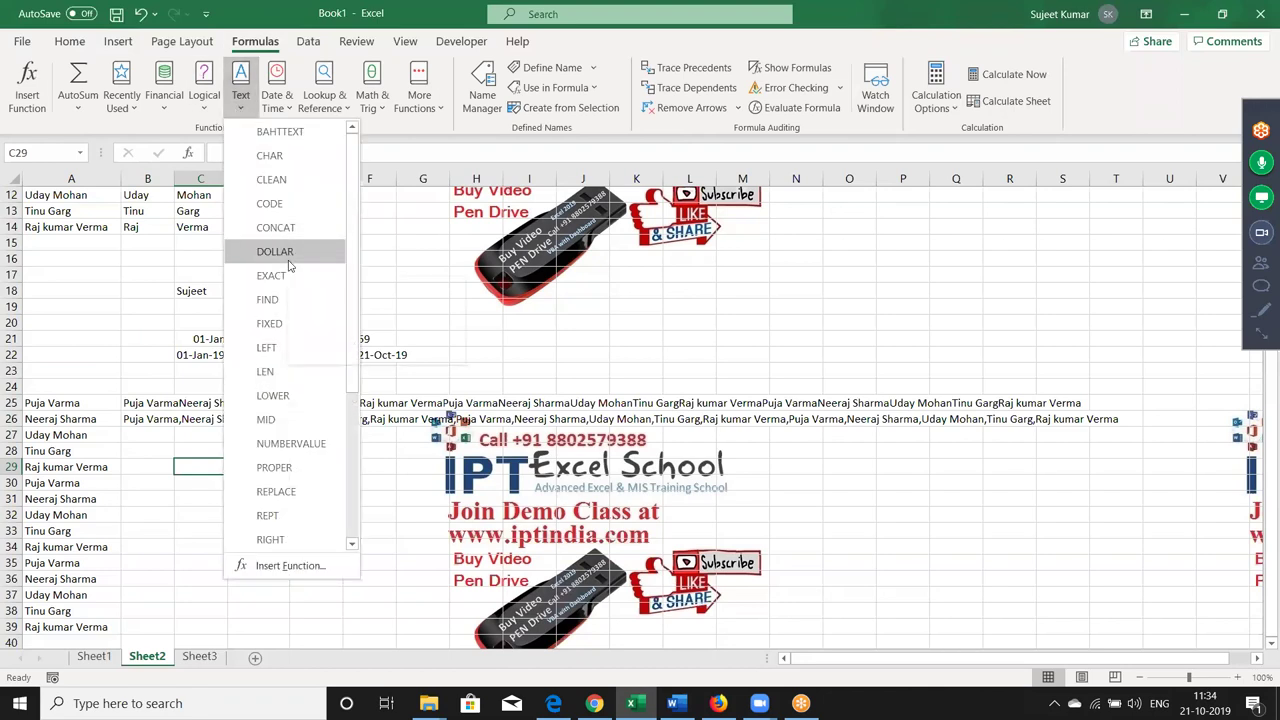
Close the Text functions list and enter 1254 in C29
left_click(187, 463)
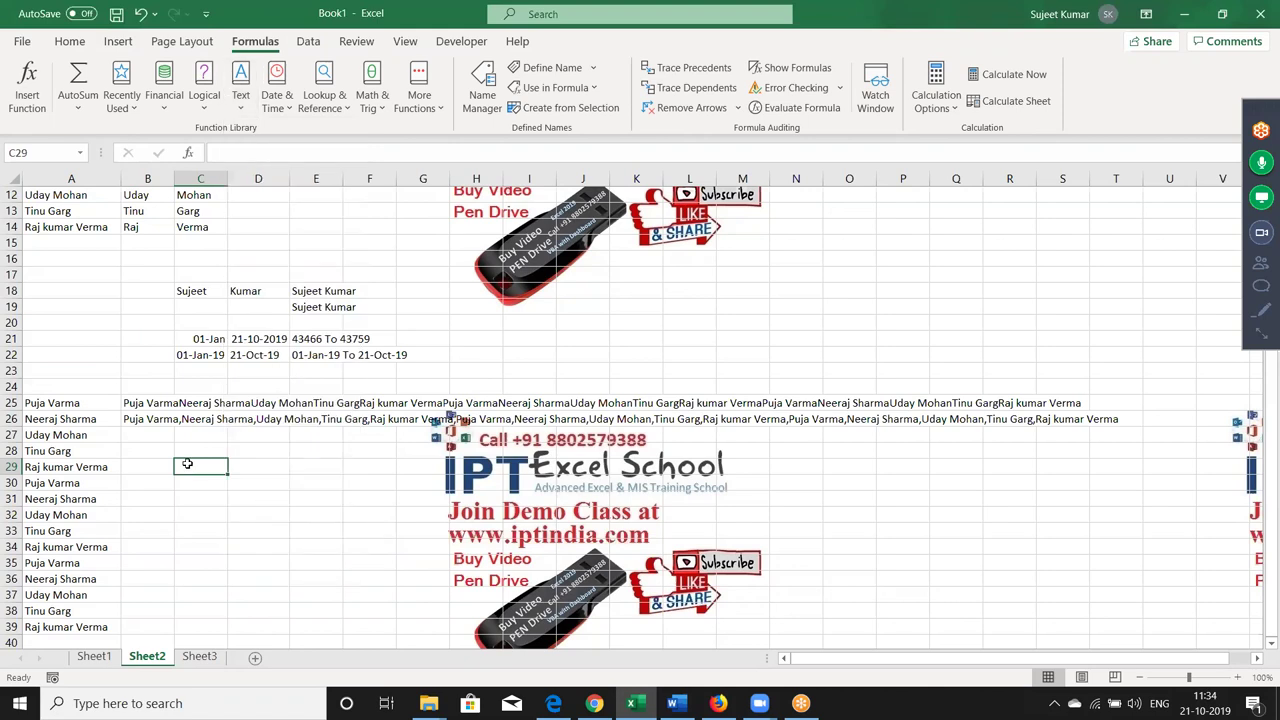
type("1254")
key("Return")
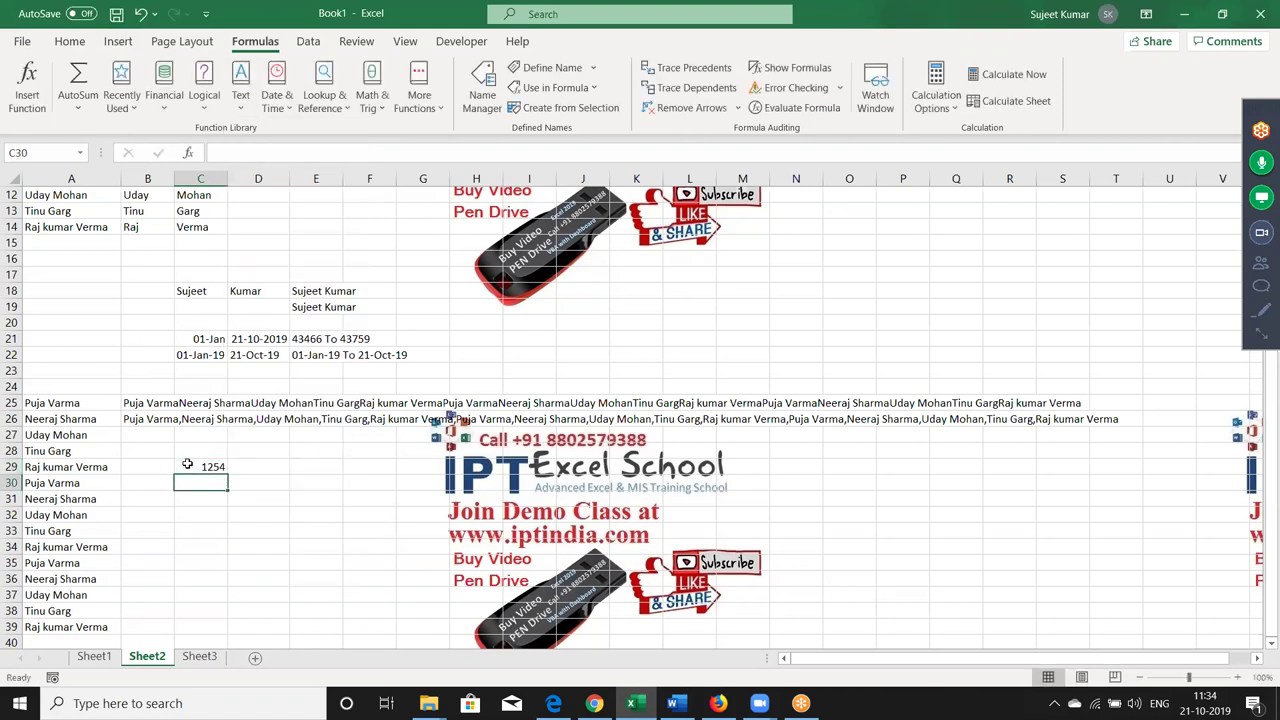
key("Up")
key("Right")
Enter =DOLLAR(C29) in D29 to get the currency text ₹1,254.00
type("=d")
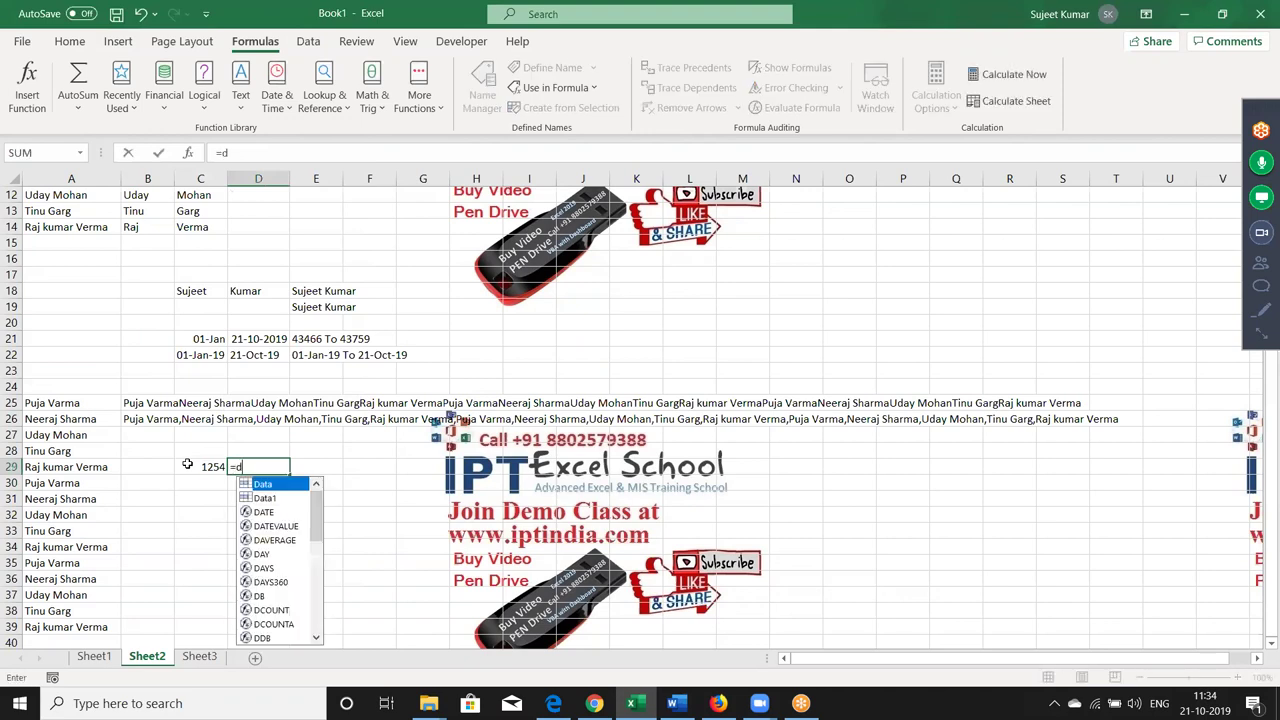
type("i")
key("BackSpace")
type("ol")
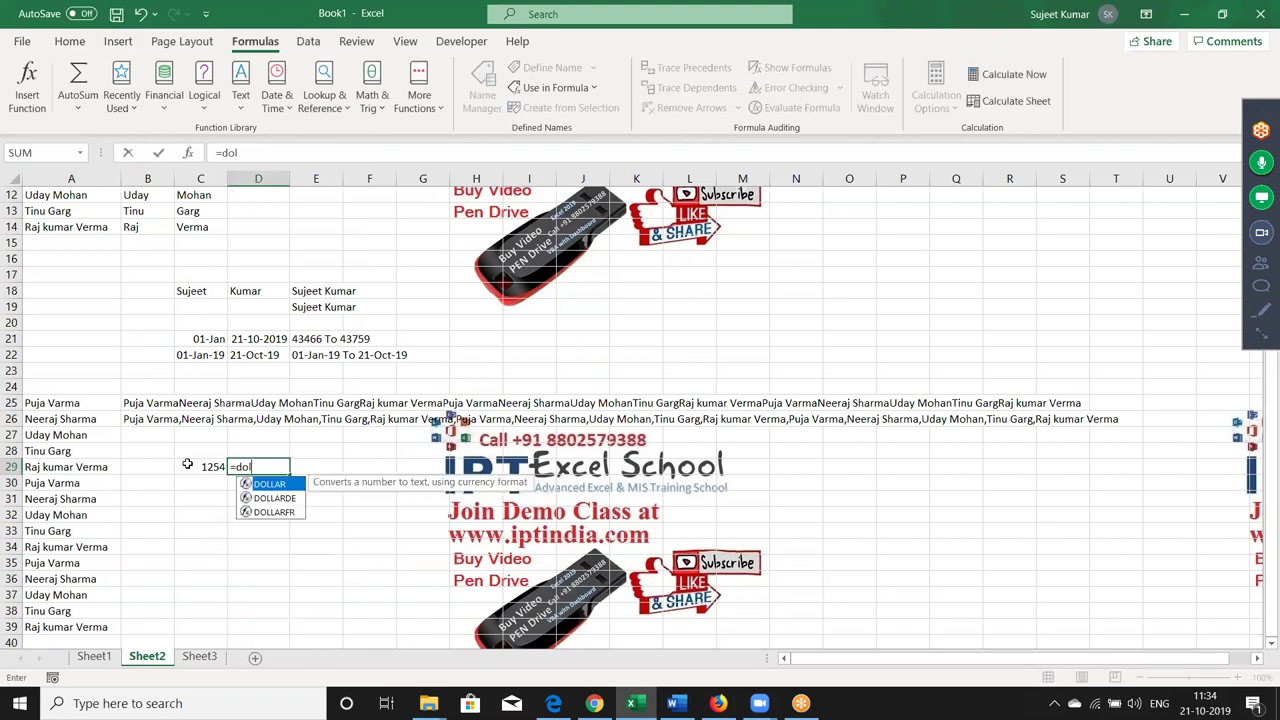
key("Tab")
left_click(187, 464)
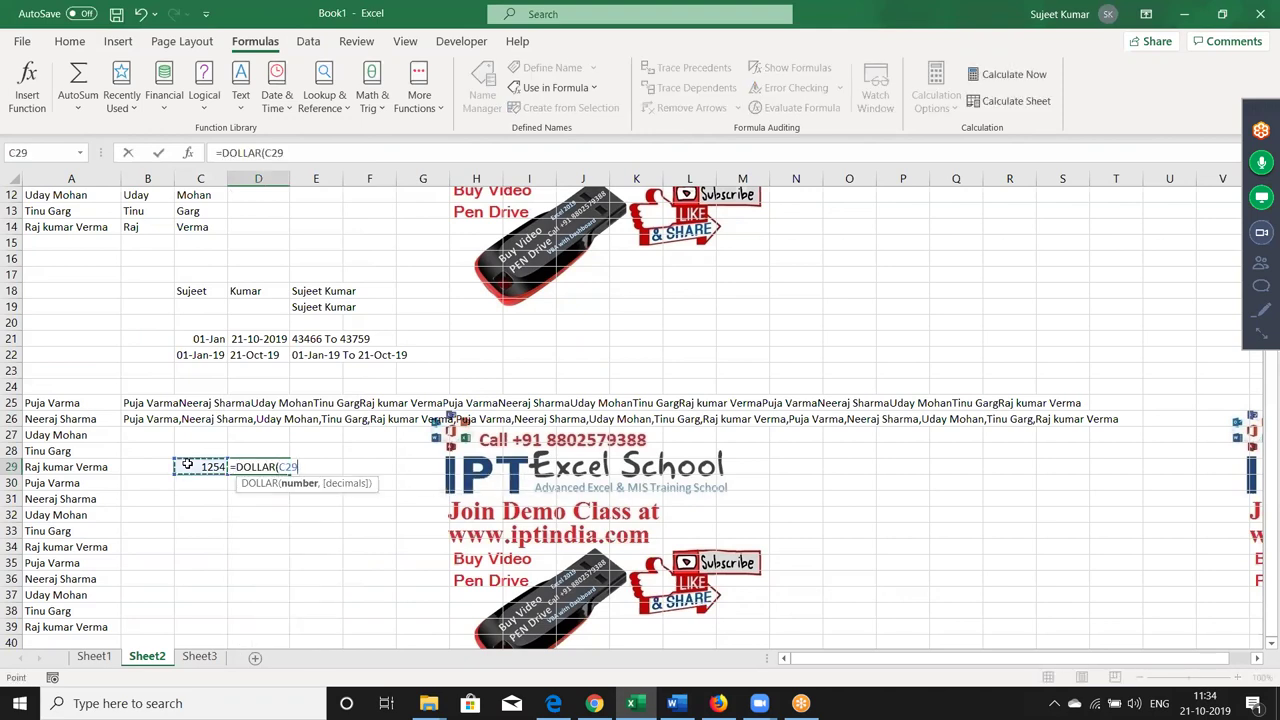
type(")")
key("Return")
key("Up")
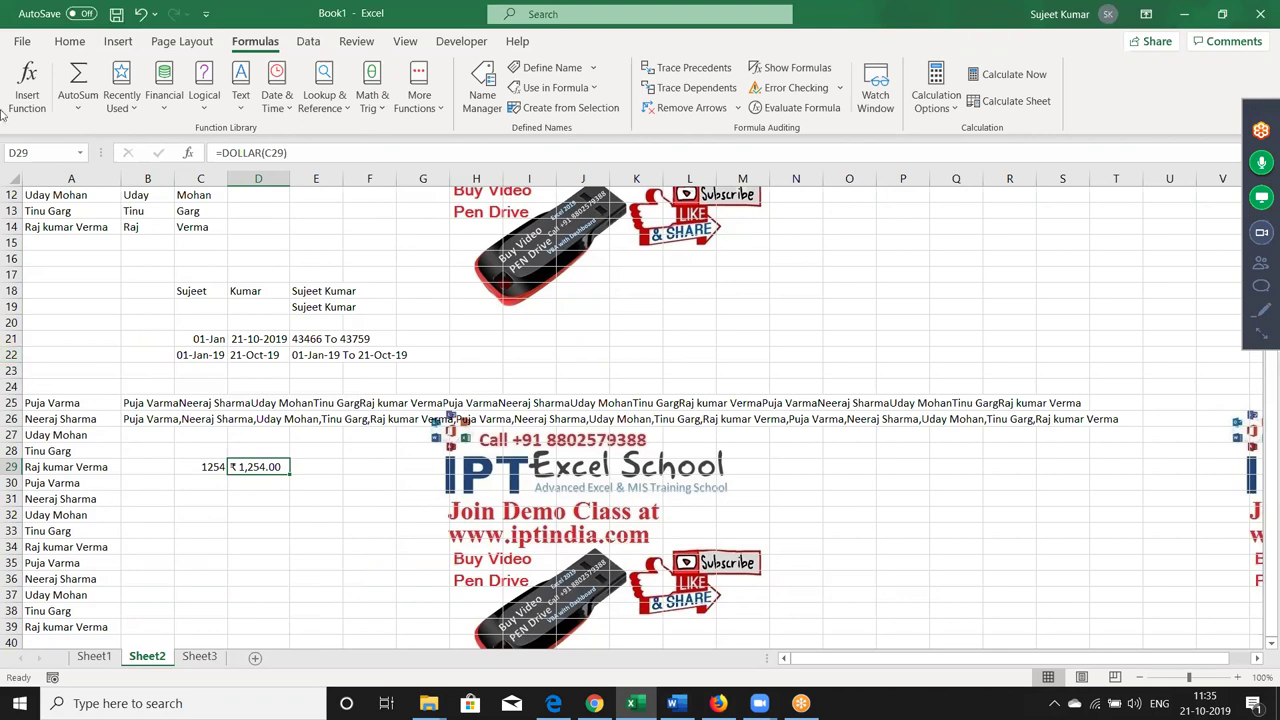
Try Percentage, Accounting and Comma Style formats on D29; its ₹1,254.00 text stays unchanged
left_click(74, 42)
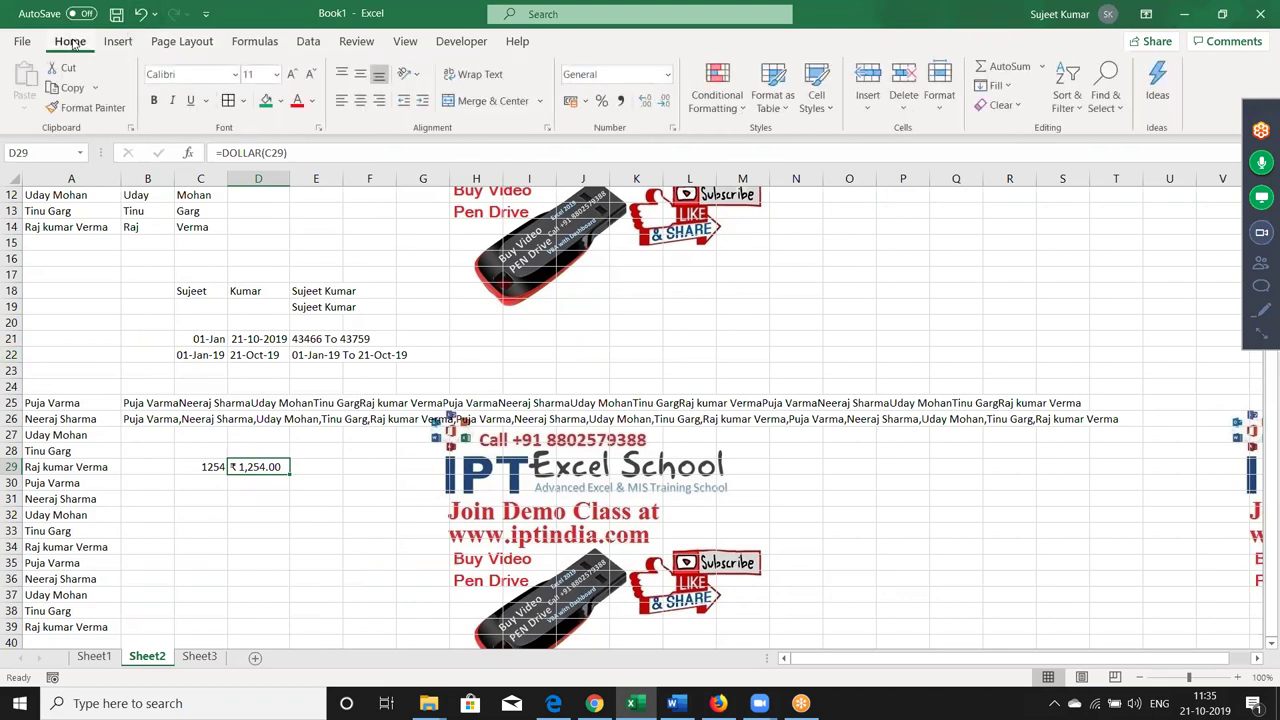
left_click(601, 102)
left_click(585, 101)
left_click(622, 103)
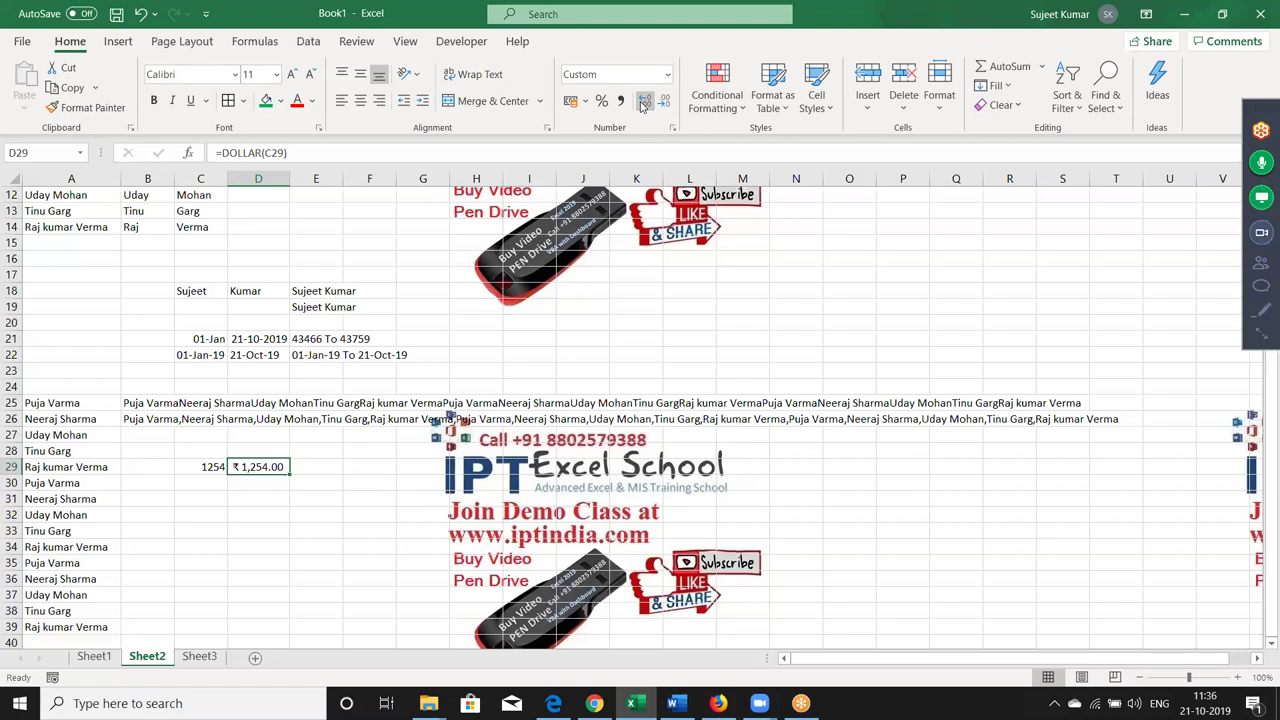
Enter =FIXED(C29) in E29 to show 1254 as the plain text 1,254.00
key("Right")
type("=")
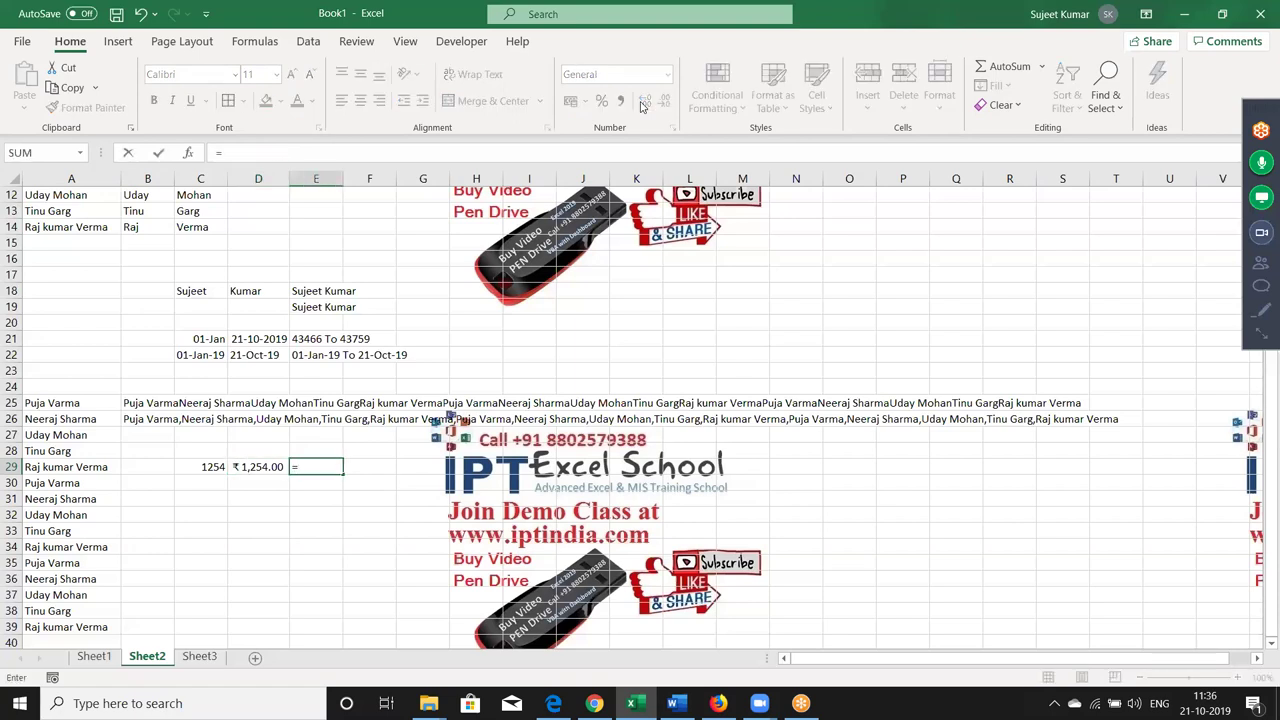
type("fix")
key("Tab")
key("Left")
key("Left")
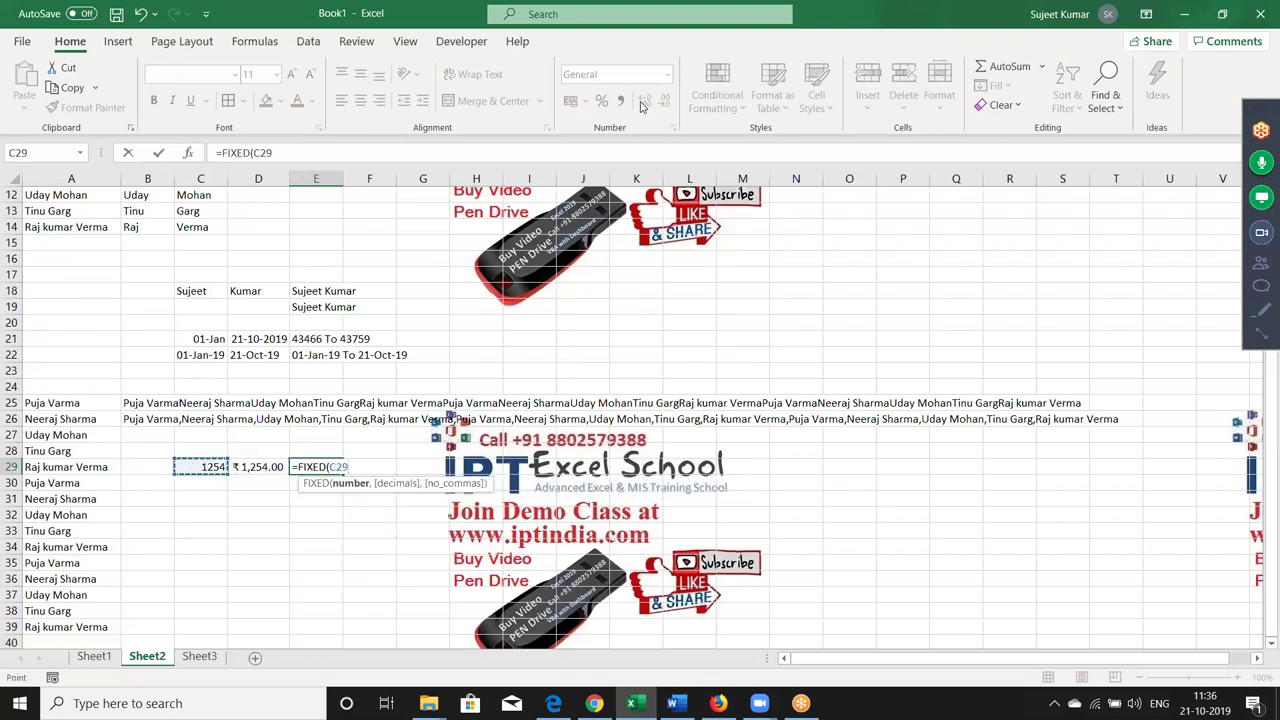
key("Return")
key("Up")
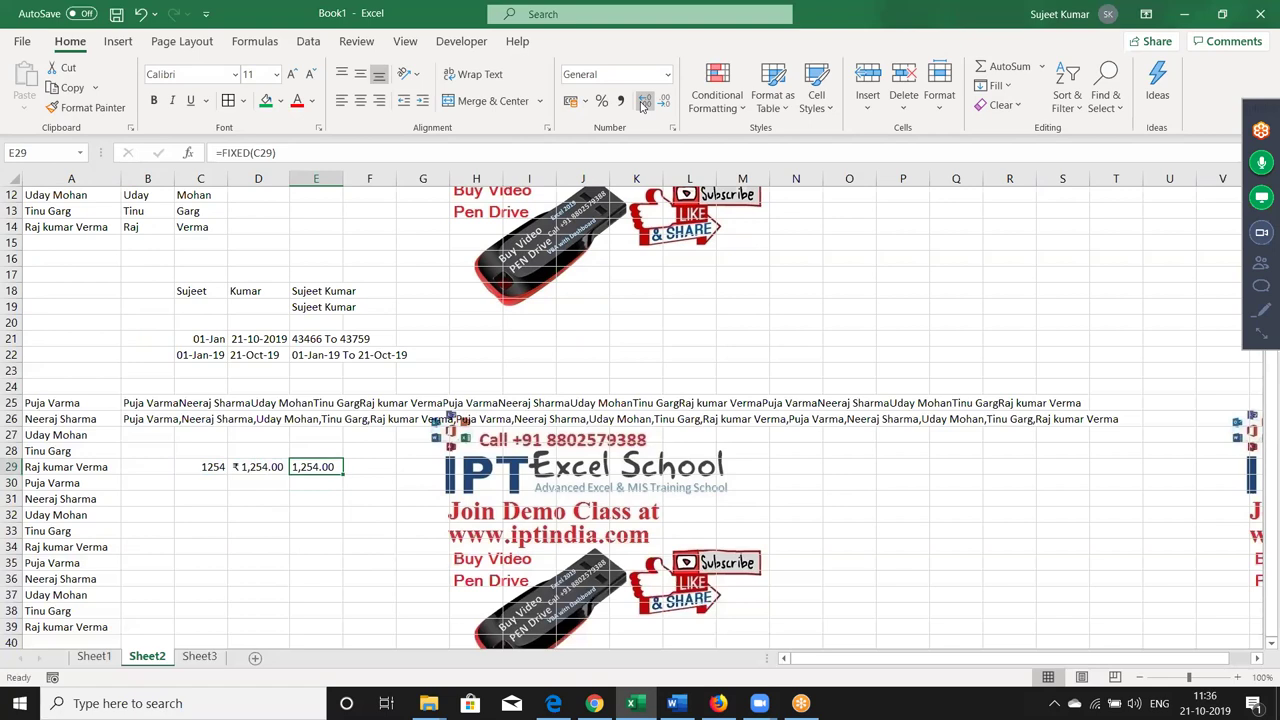
key("Down")
key("Down")
key("Down")
key("Left")
key("Left")
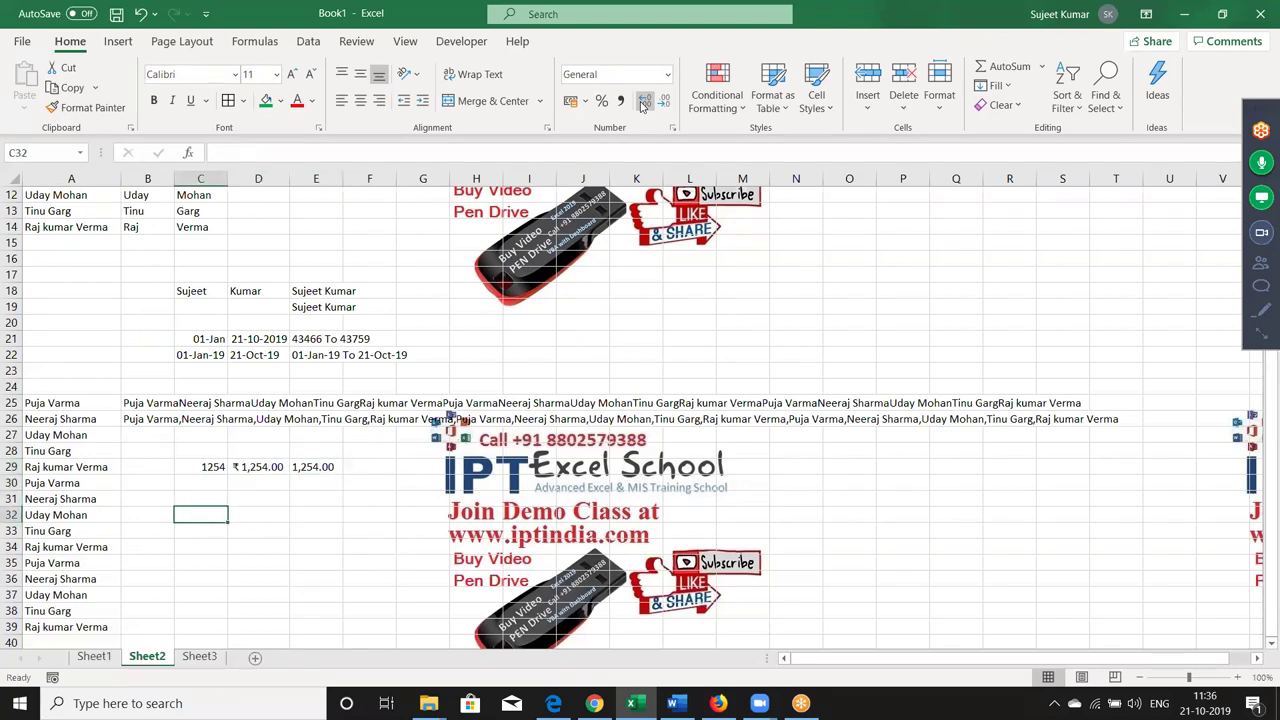
Type Ram in C32 and ram in D32
type("Ra")
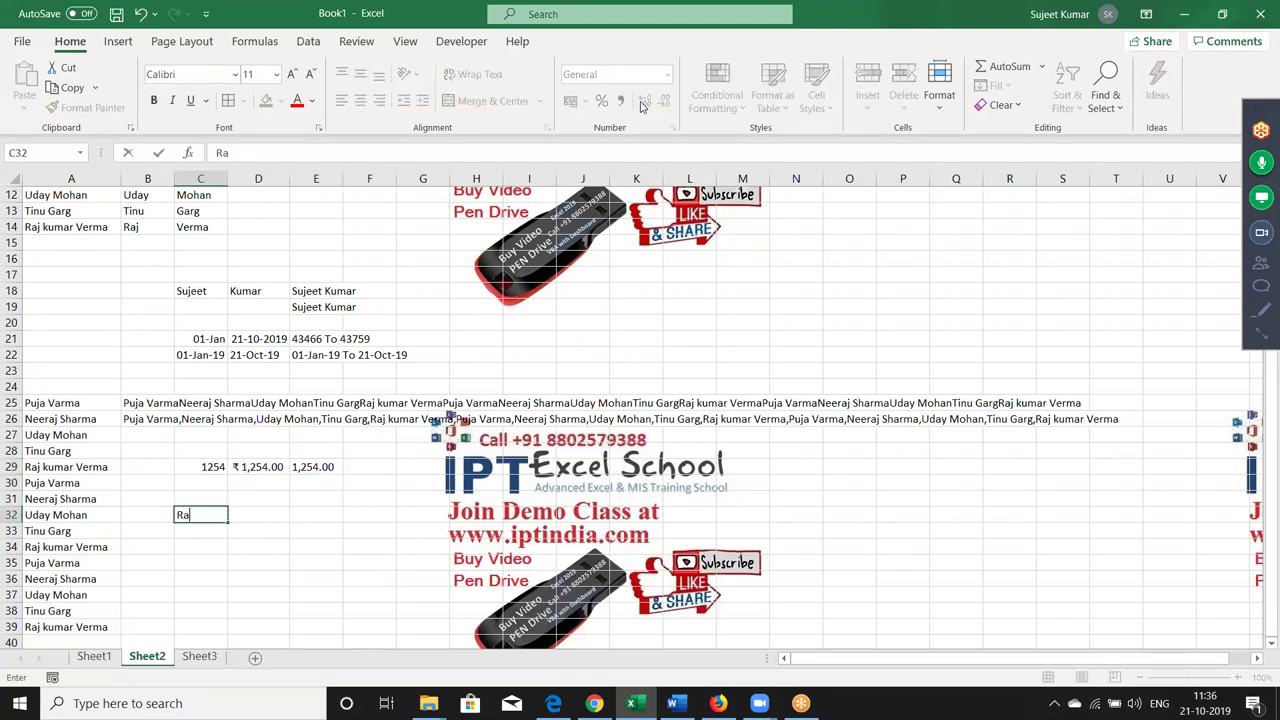
type("m")
key("Tab")
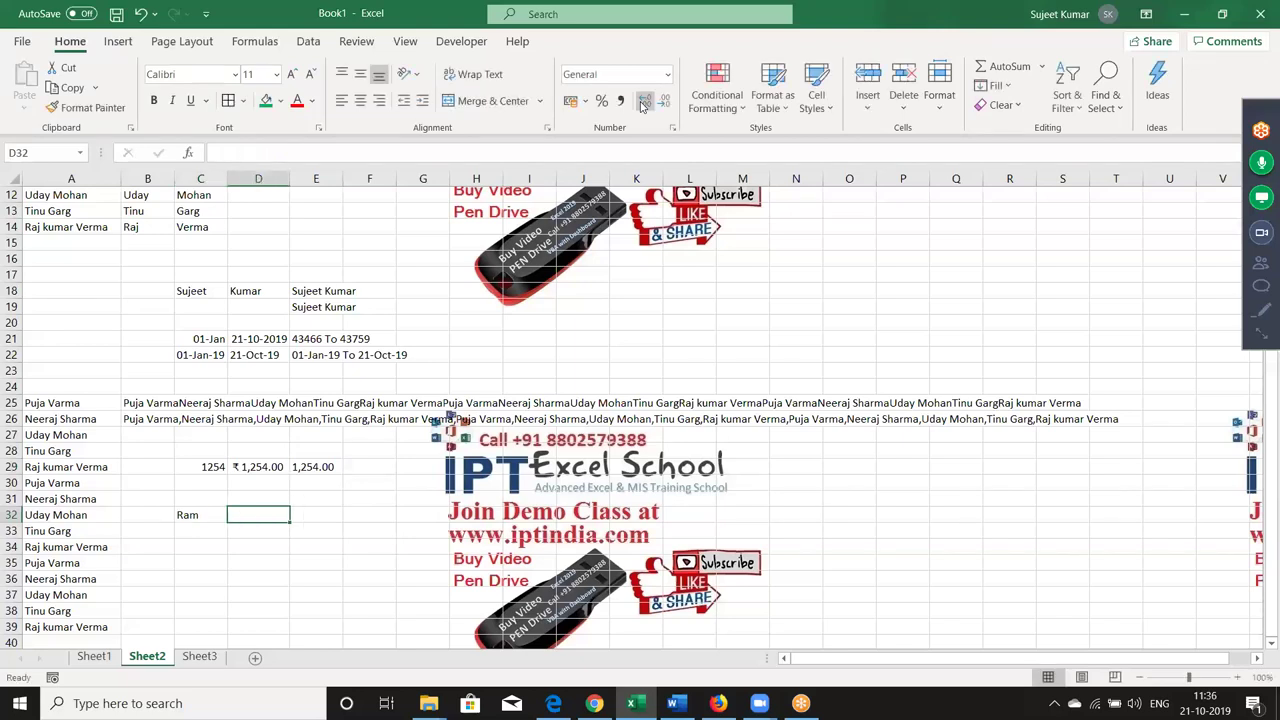
type("ram")
key("Tab")
Enter =C32=D32 in E32, which returns TRUE despite the different case
type("=")
key("Left")
key("Left")
type("=")
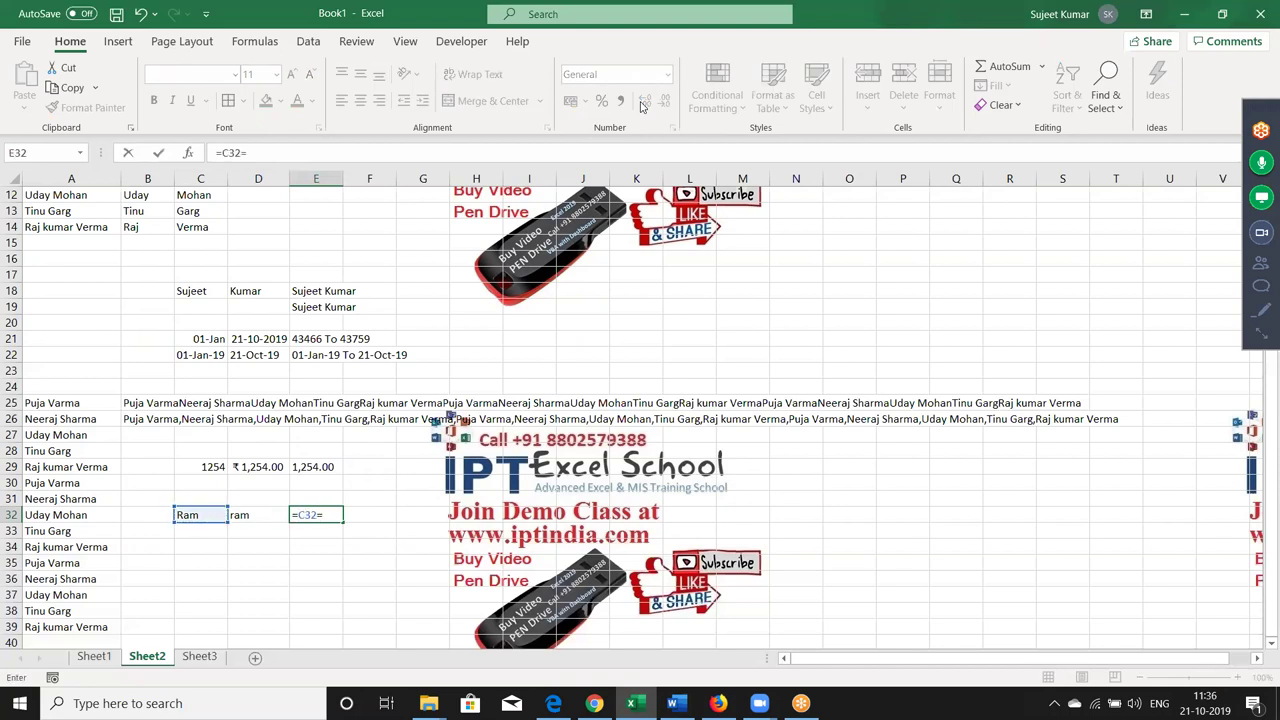
key("Left")
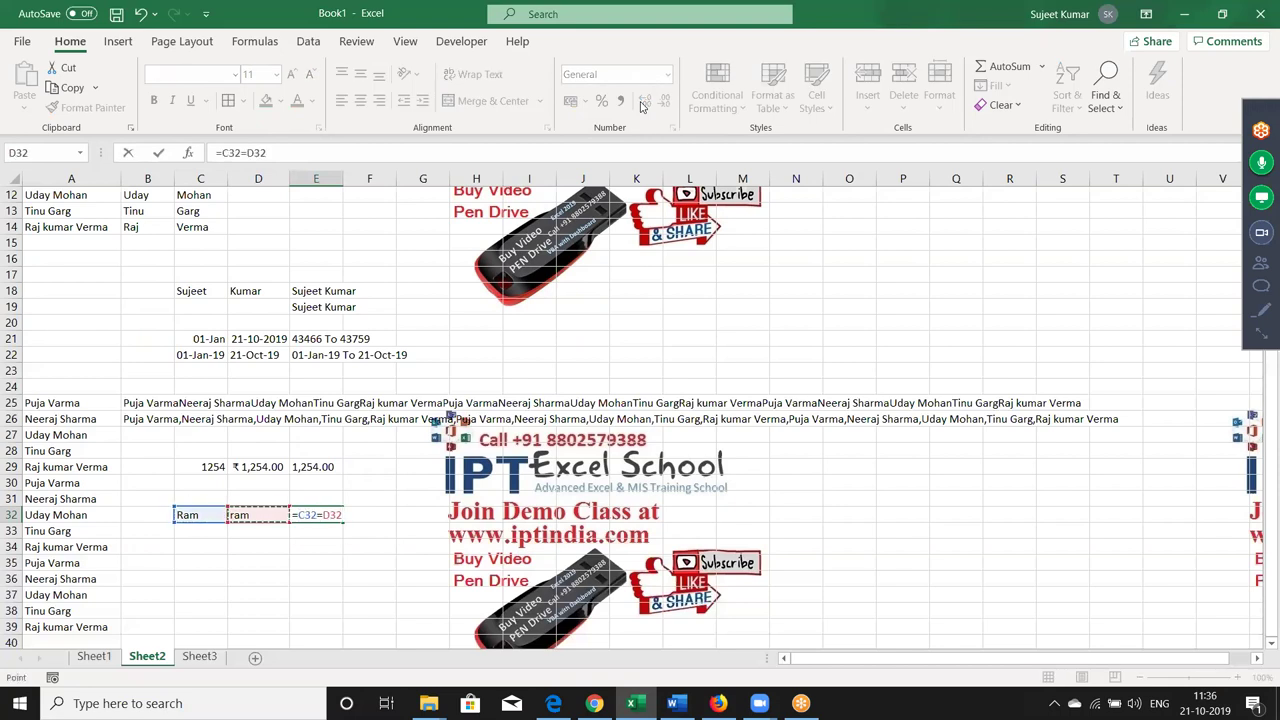
key("ctrl+Return")
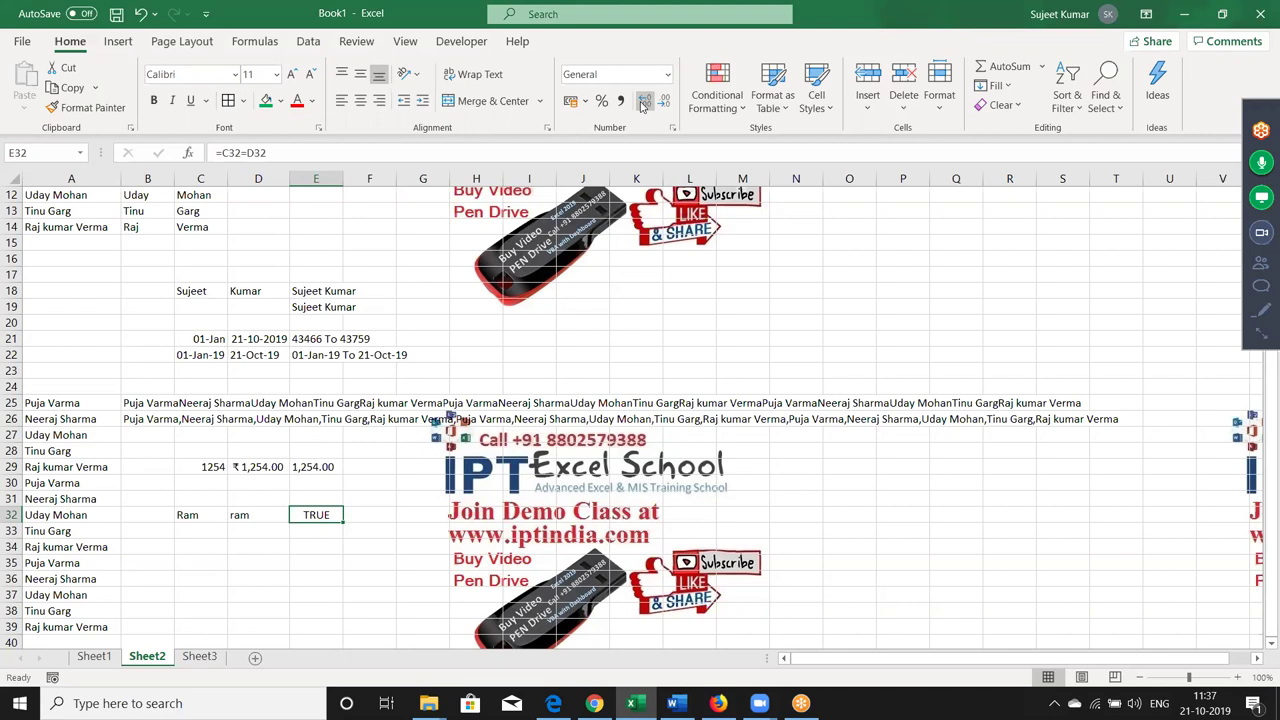
key("Left")
key("Left")
key("Right")
key("Right")
key("Down")
key("Left")
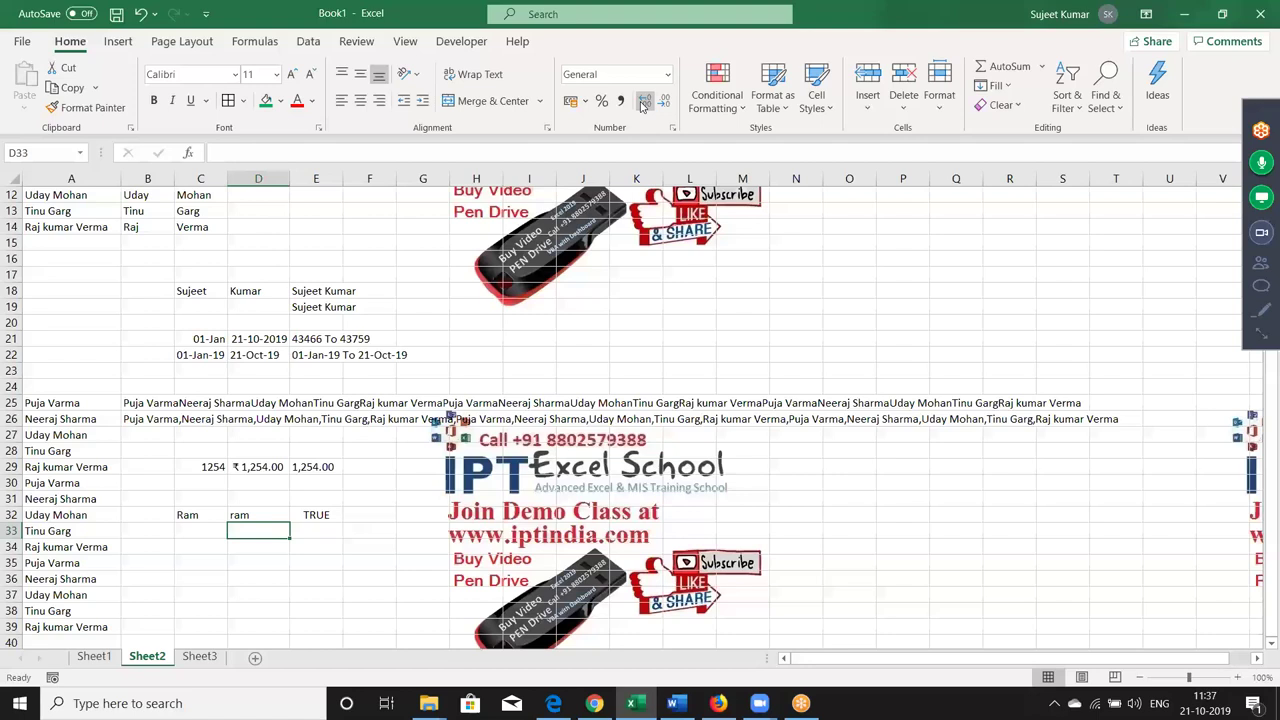
Enter =EXACT(C32,D32) in D33, correcting a too-few-arguments error along the way
type("=exa")
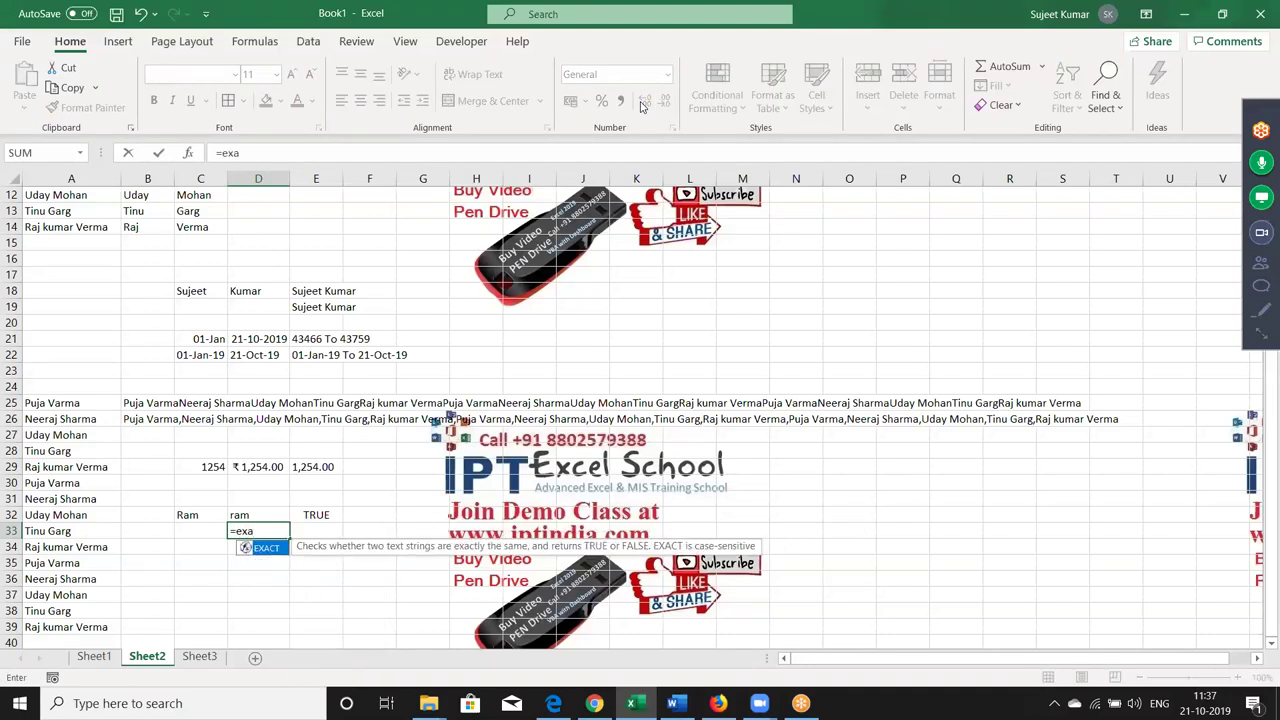
key("Tab")
key("Left")
key("Up")
type("=")
key("Up")
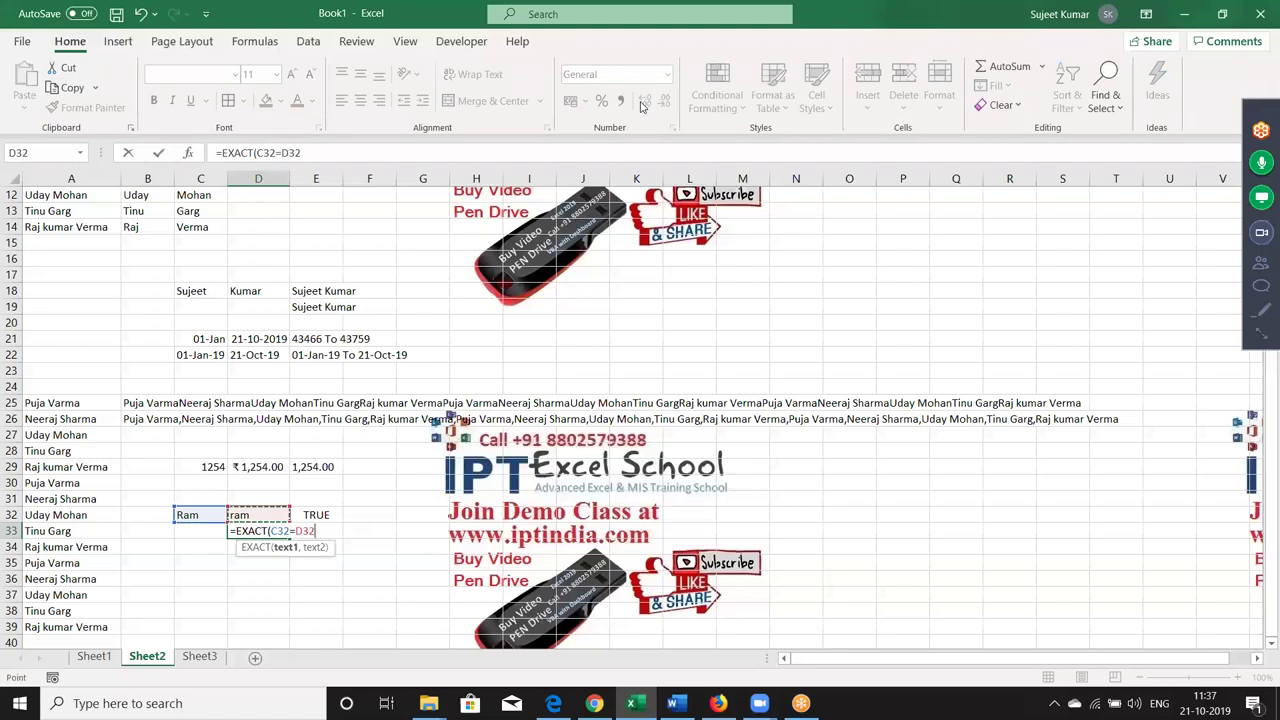
key("Return")
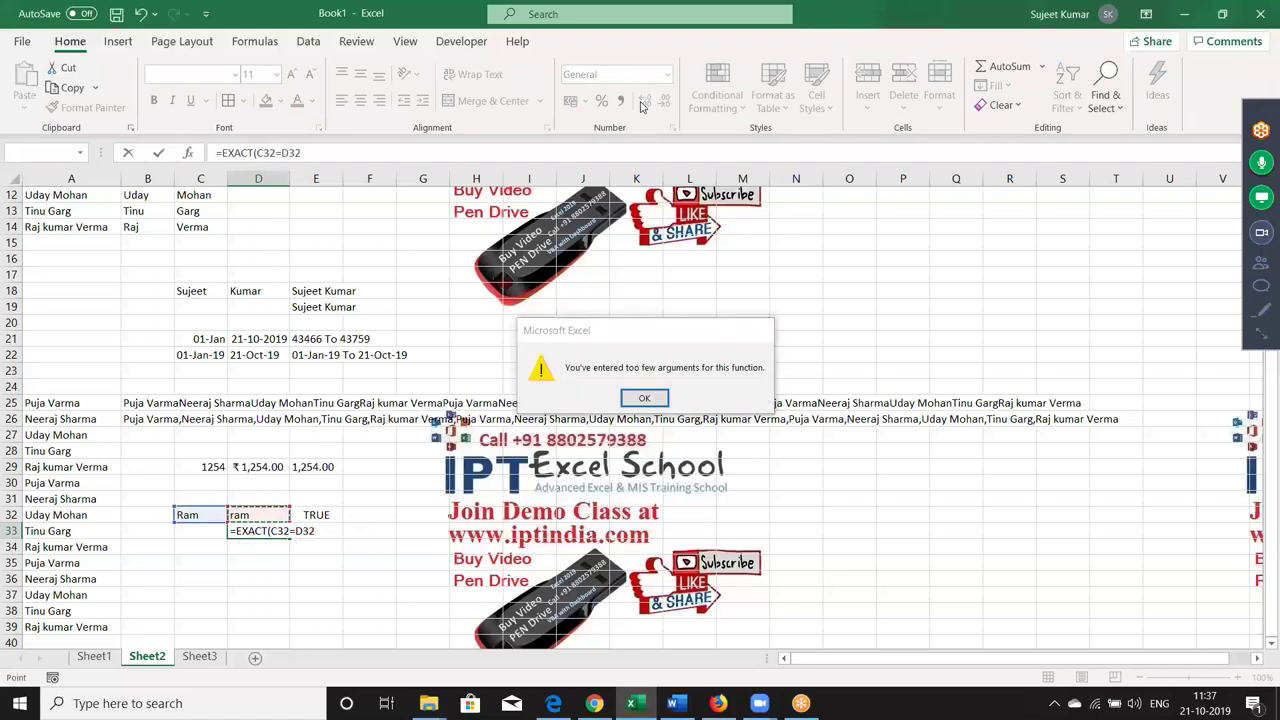
key("Return")
key("BackSpace")
key("BackSpace")
key("BackSpace")
type(",")
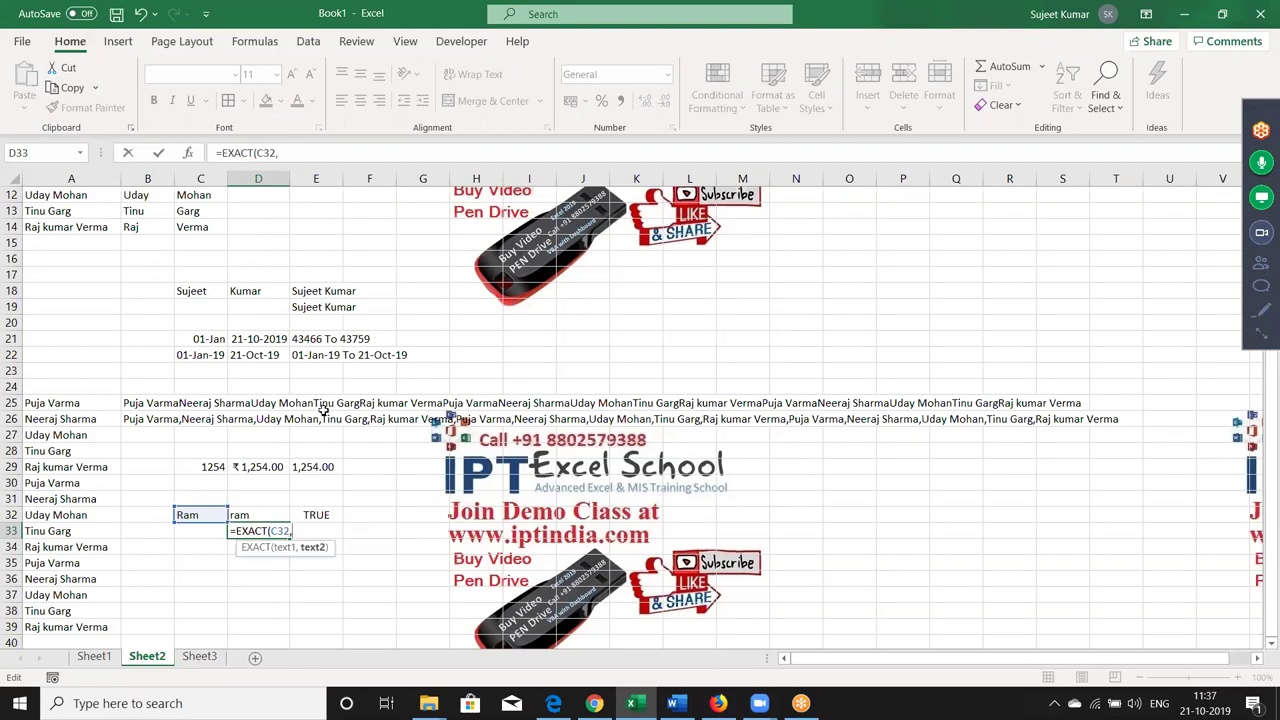
left_click(263, 511)
key("Return")
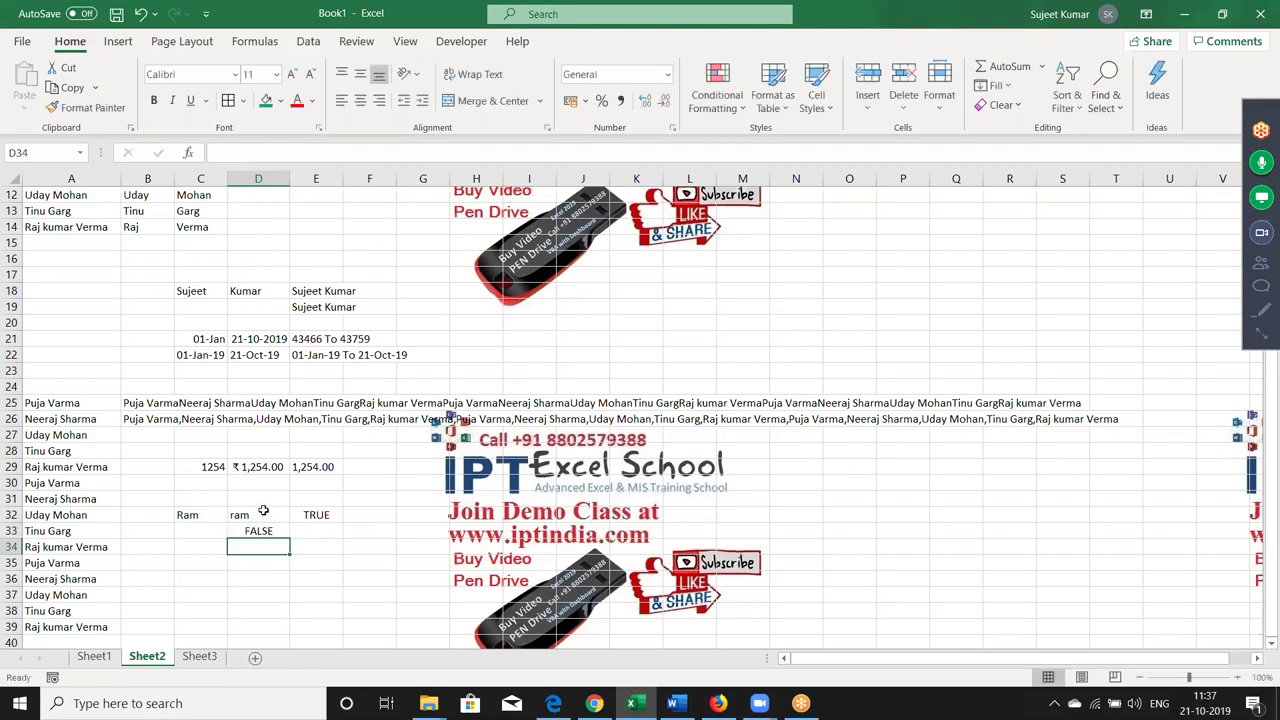
Retype C32 as lowercase ram so the EXACT result in D33 becomes TRUE
key("Up")
key("Left")
key("Up")
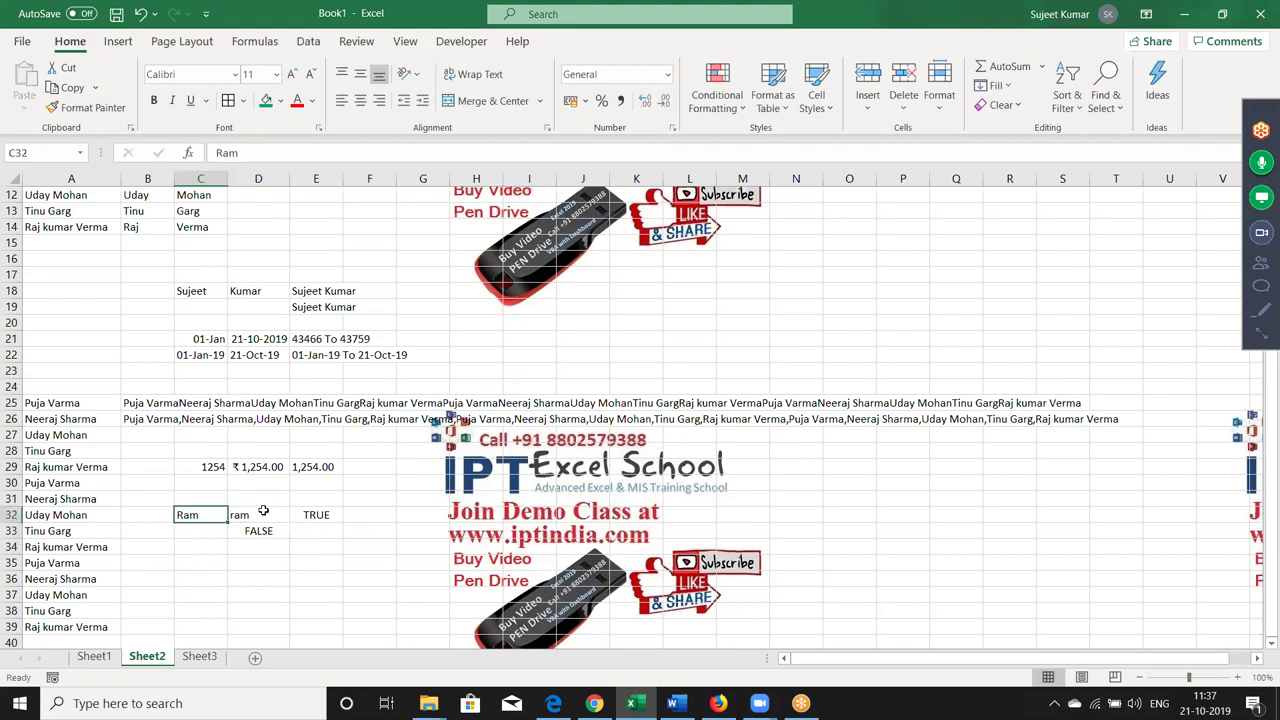
type("ram")
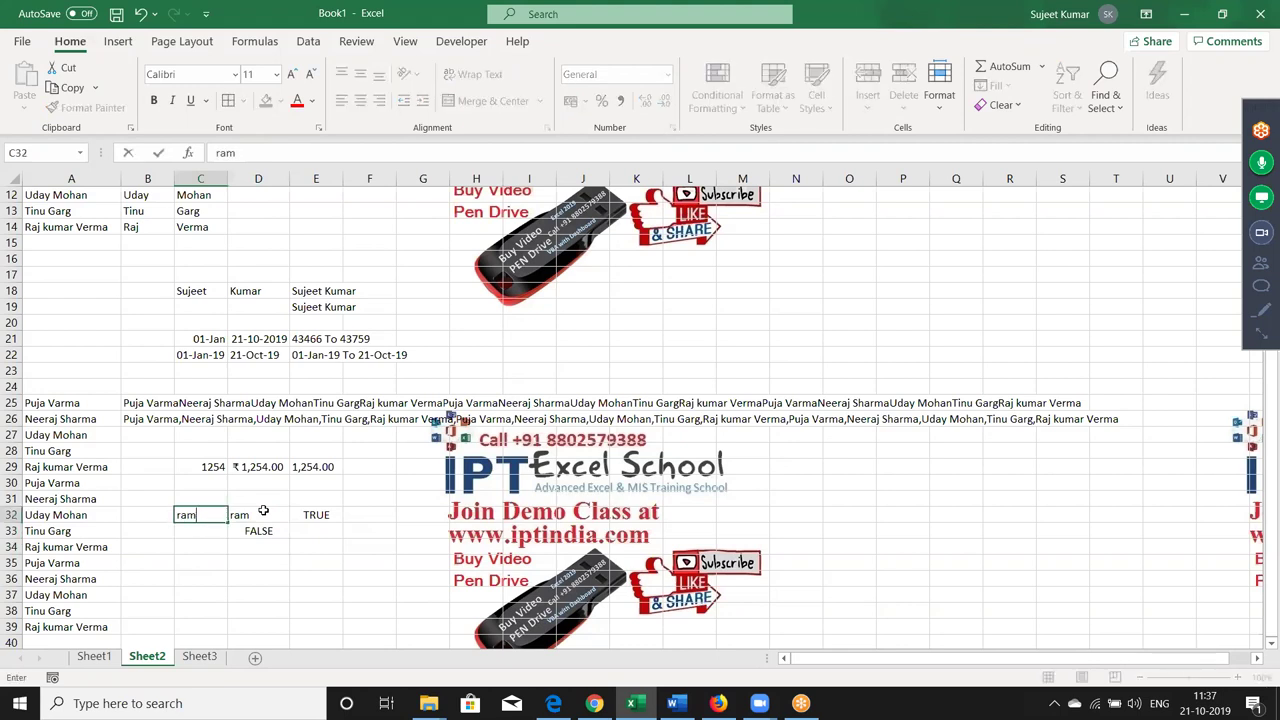
key("Return")
key("Right")
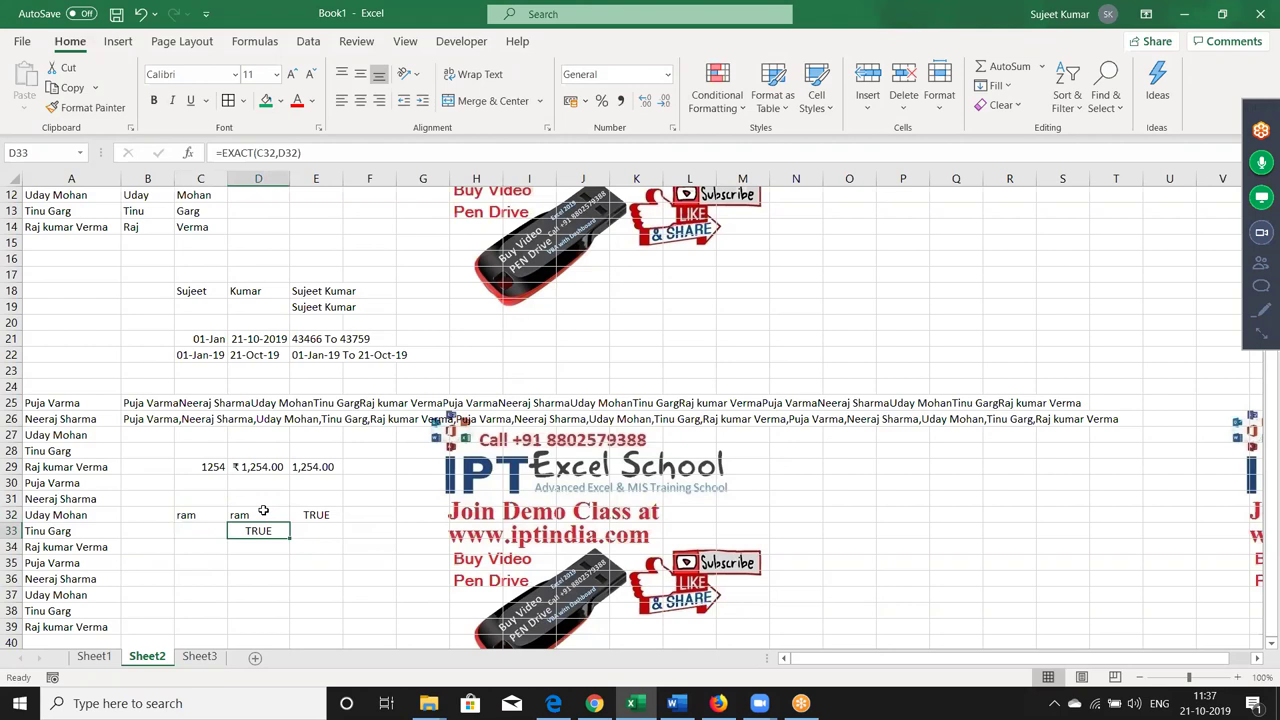
key("Down")
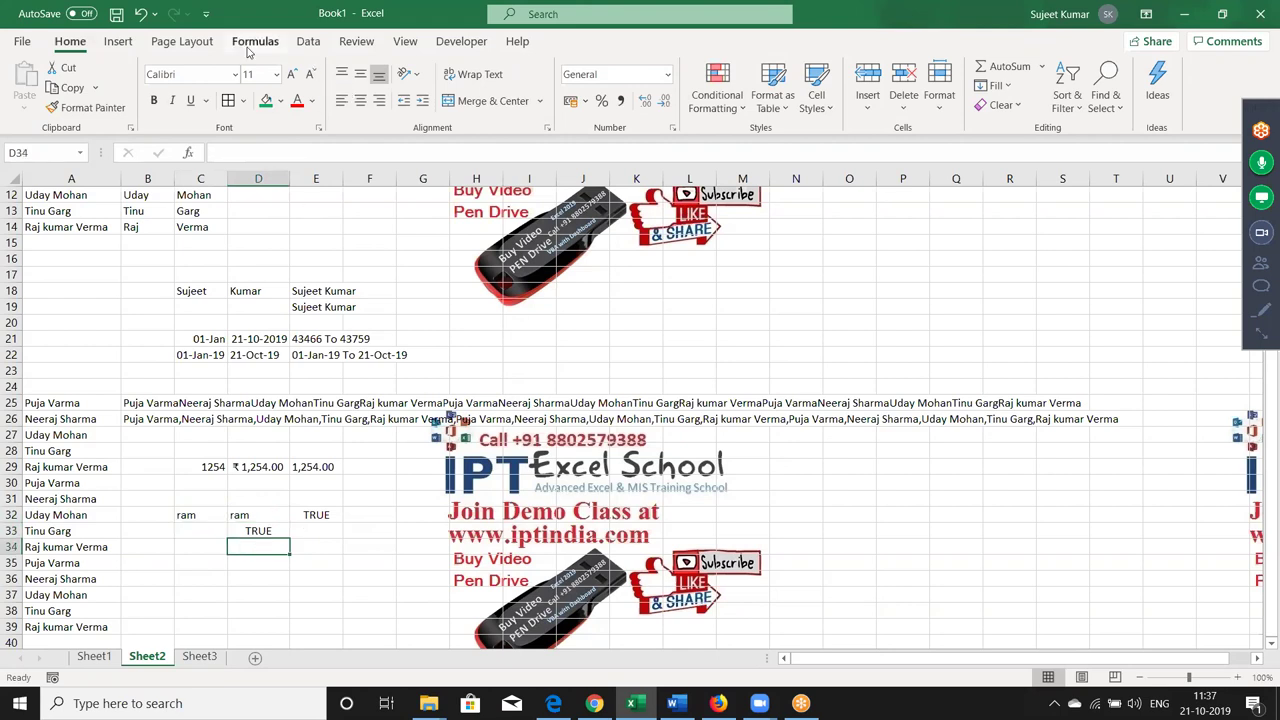
Scroll through the Formulas tab's Text function list, then select C35
left_click(252, 45)
left_click(242, 100)
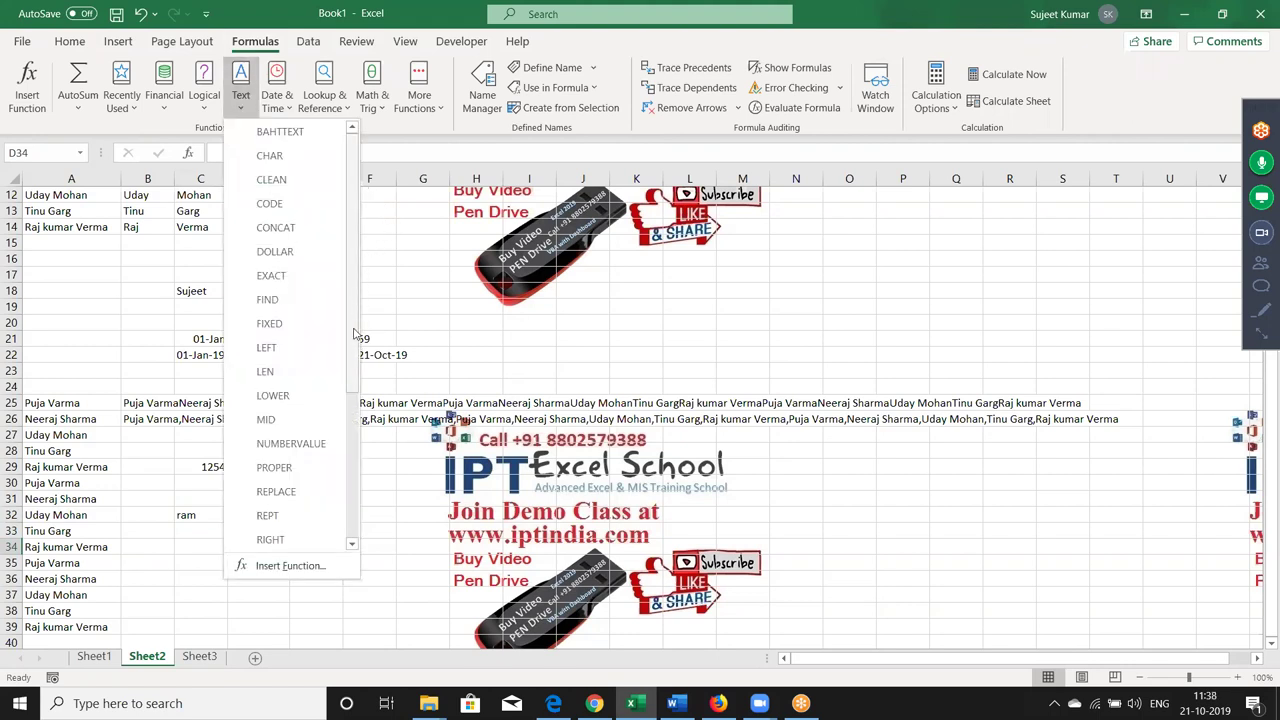
left_click(351, 545)
left_click(351, 545)
left_click(351, 545)
left_click(351, 545)
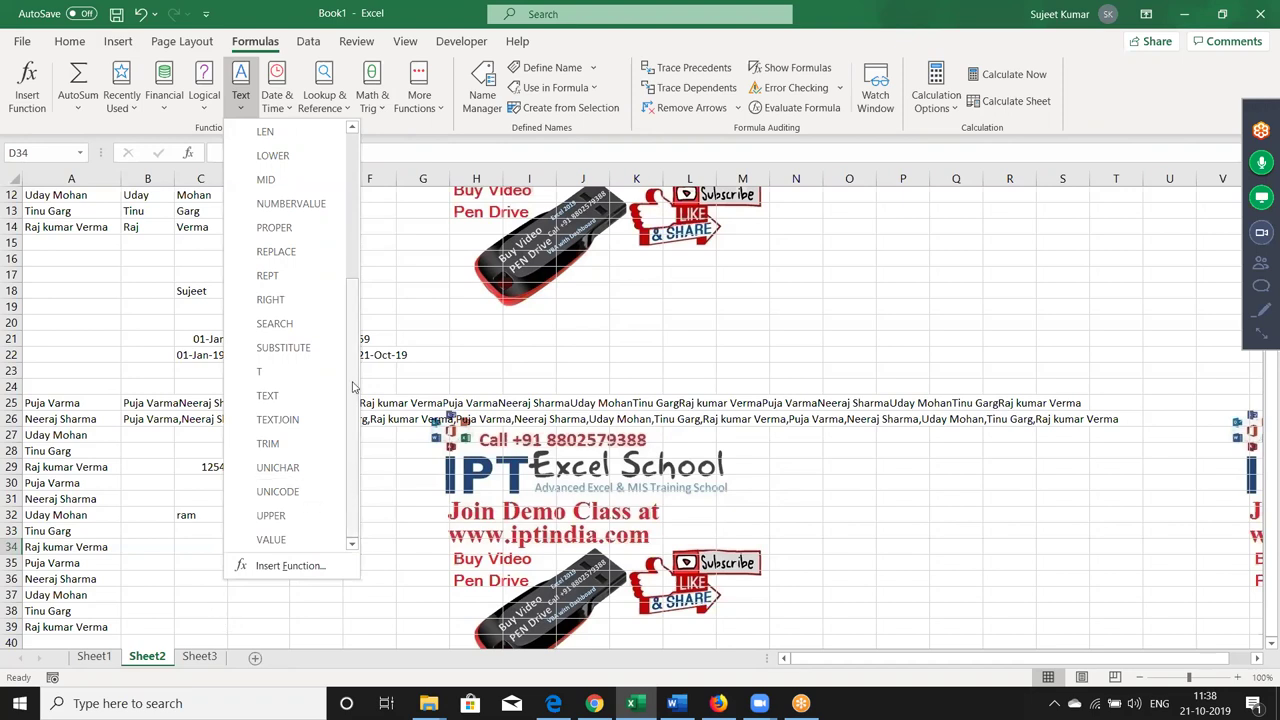
left_click(361, 246)
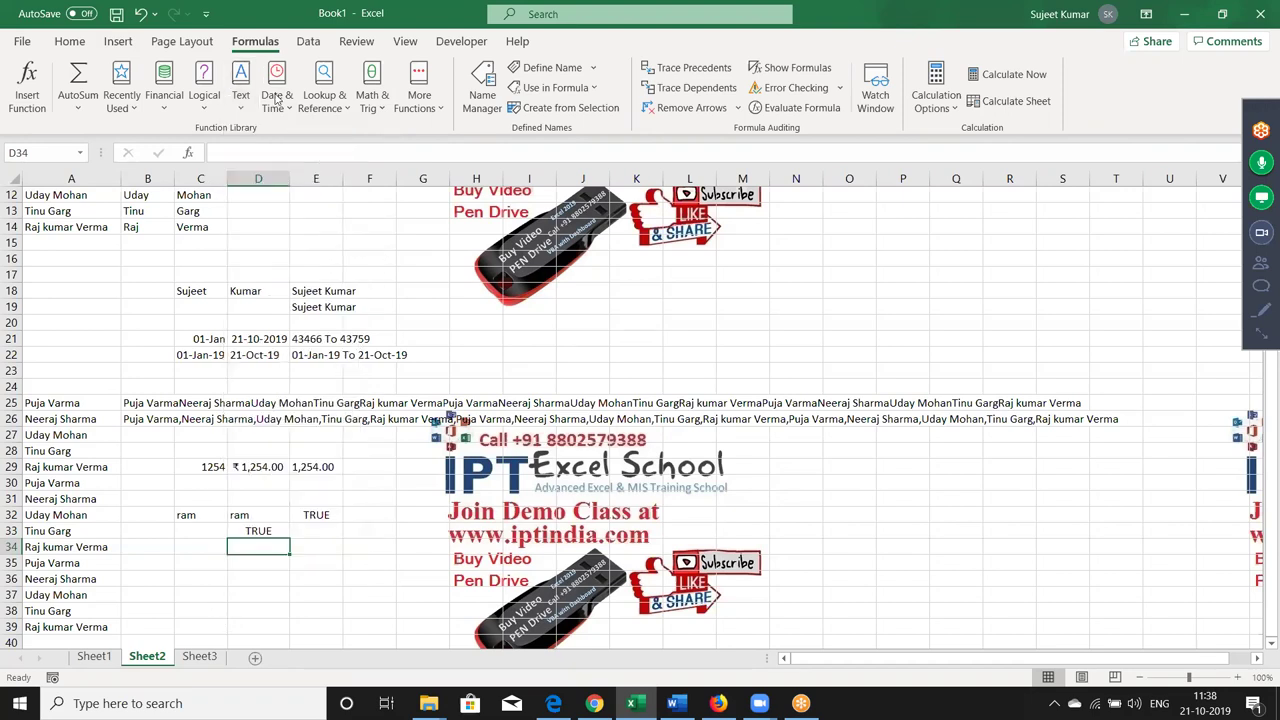
left_click(240, 100)
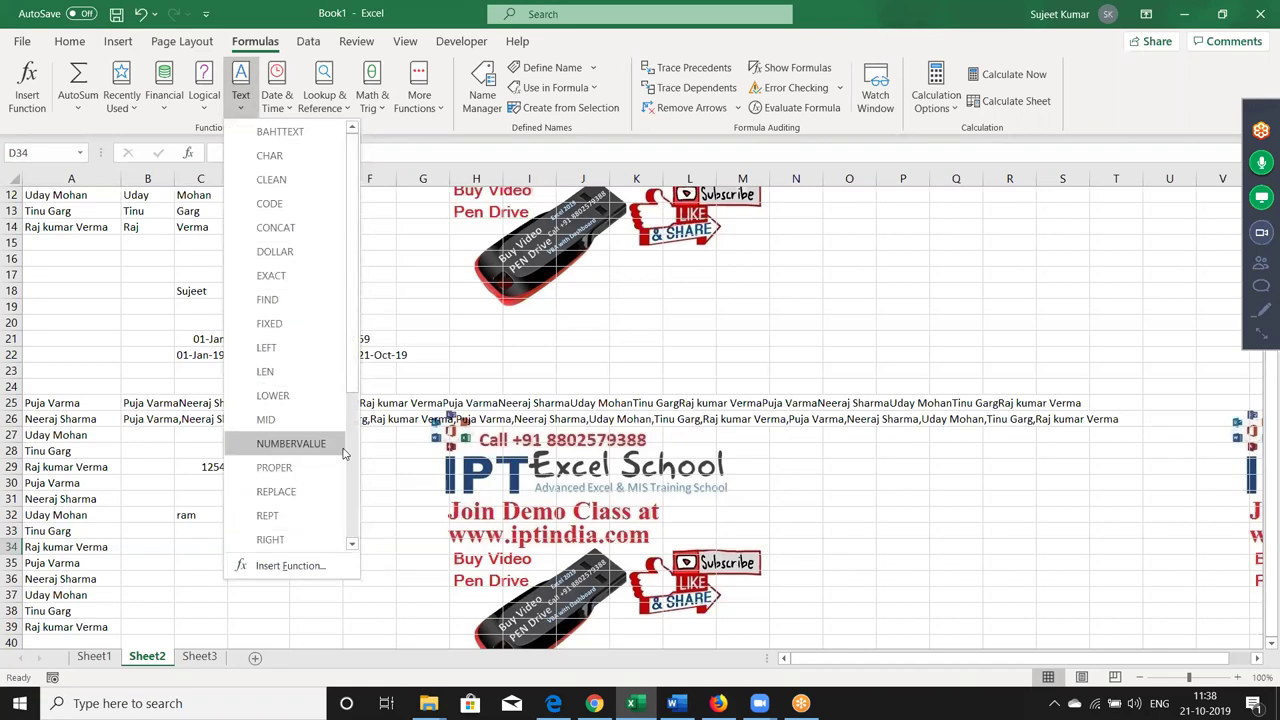
left_click(352, 545)
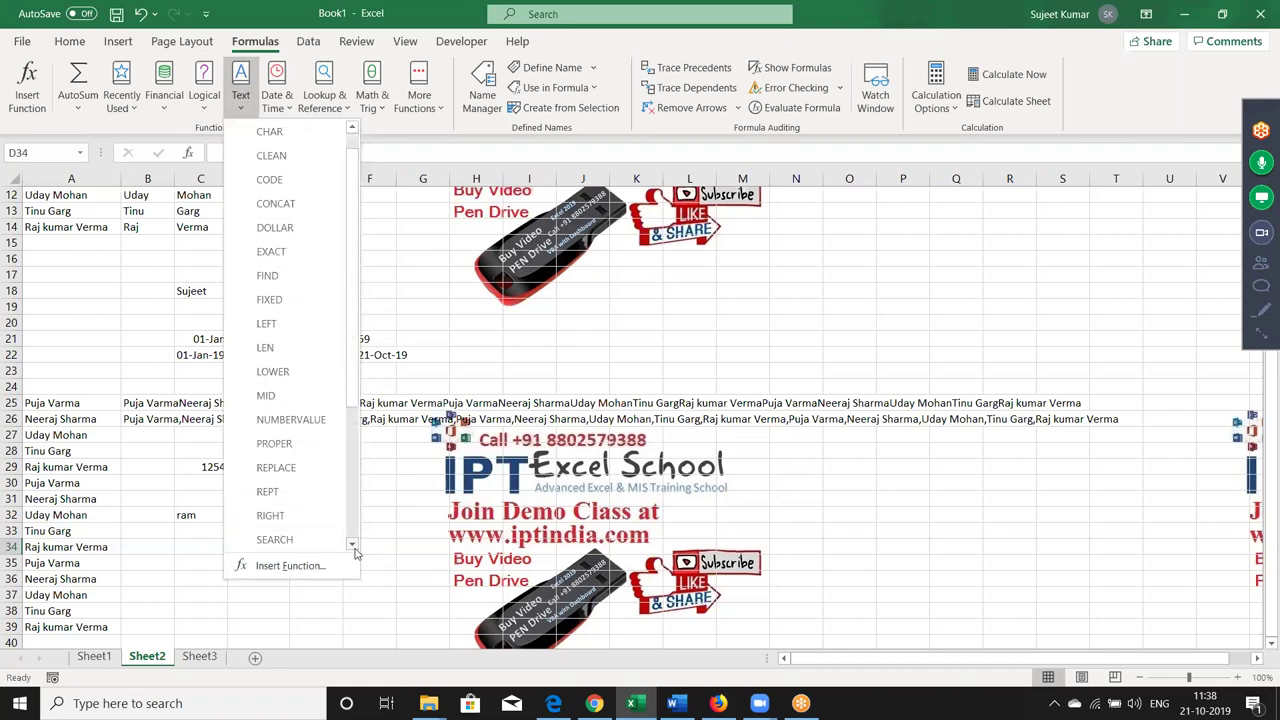
left_click(353, 545)
left_click(353, 545)
left_click(353, 545)
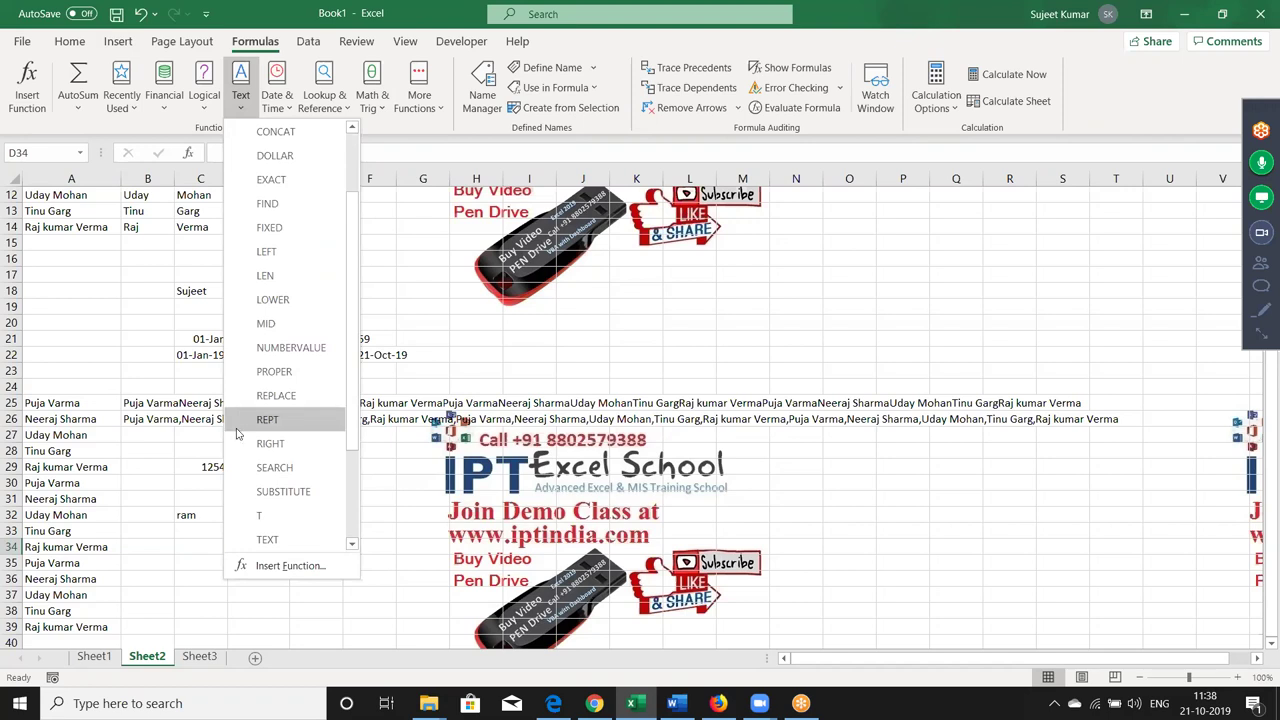
left_click(198, 557)
left_click(198, 557)
Type A in C35 and enter =REPT(C35,5) in D35 to produce AAAAA
type("A")
key("Tab")
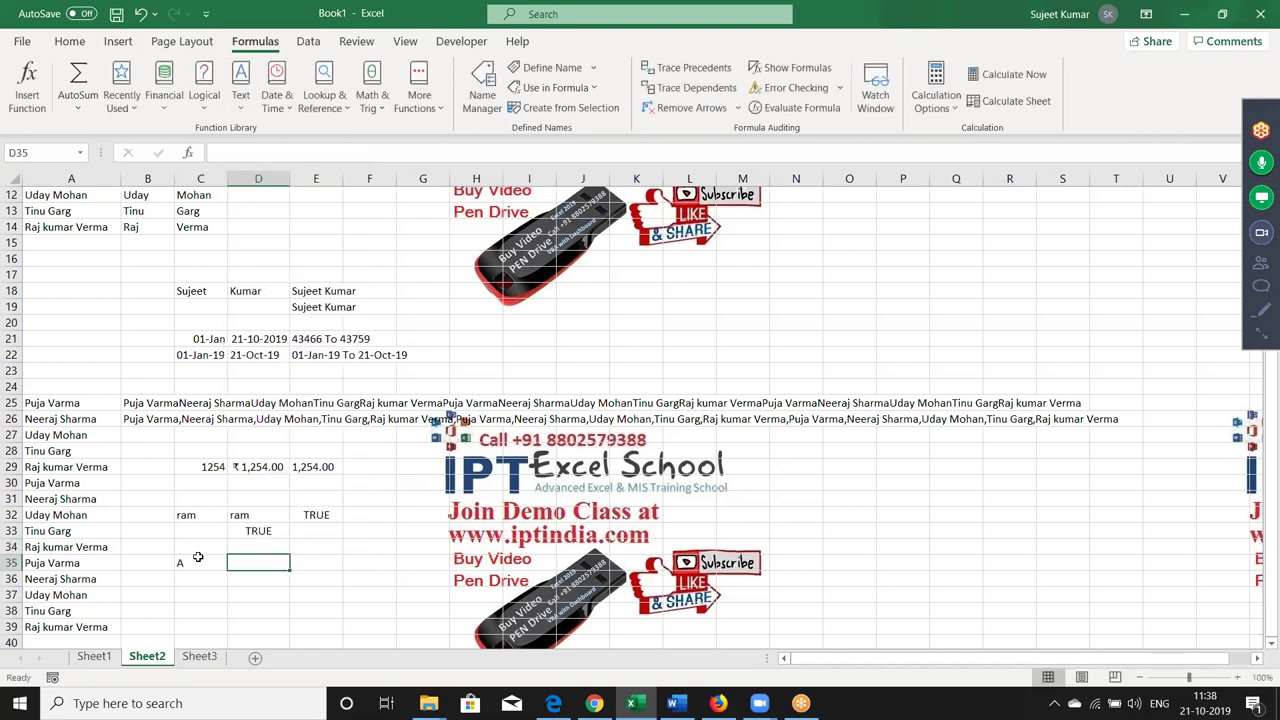
type("=re")
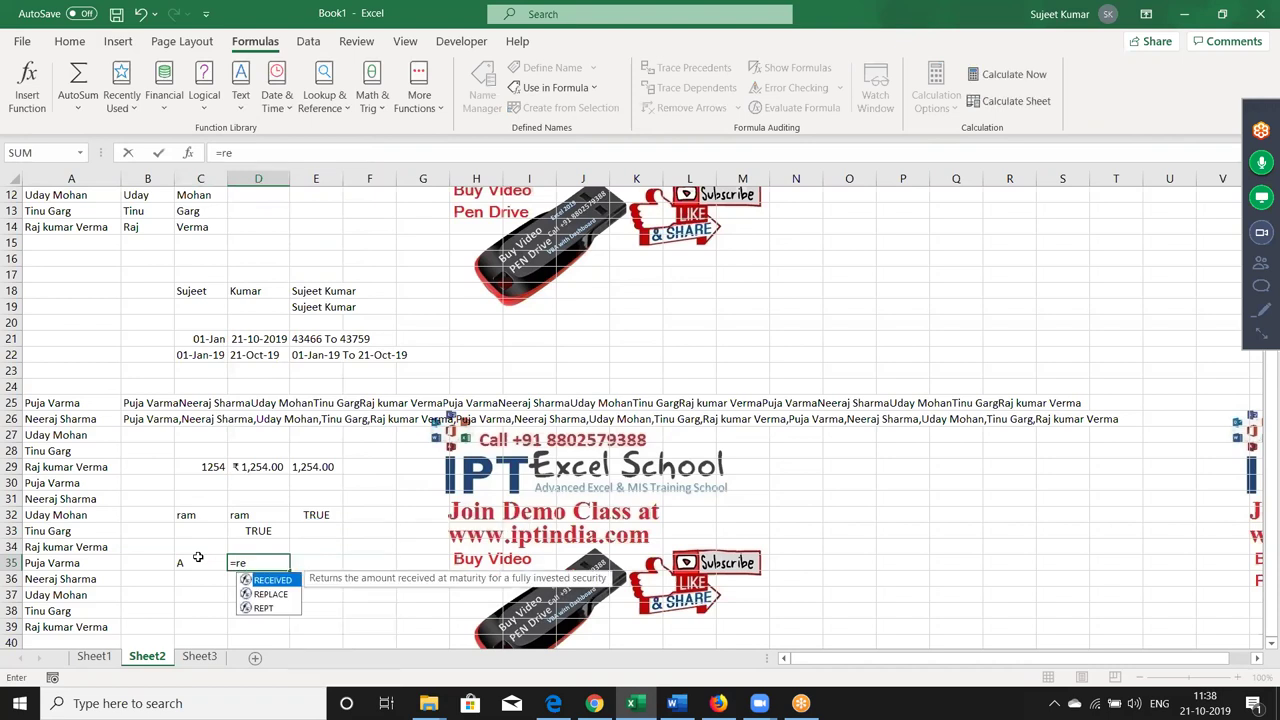
key("Down")
key("Down")
key("Tab")
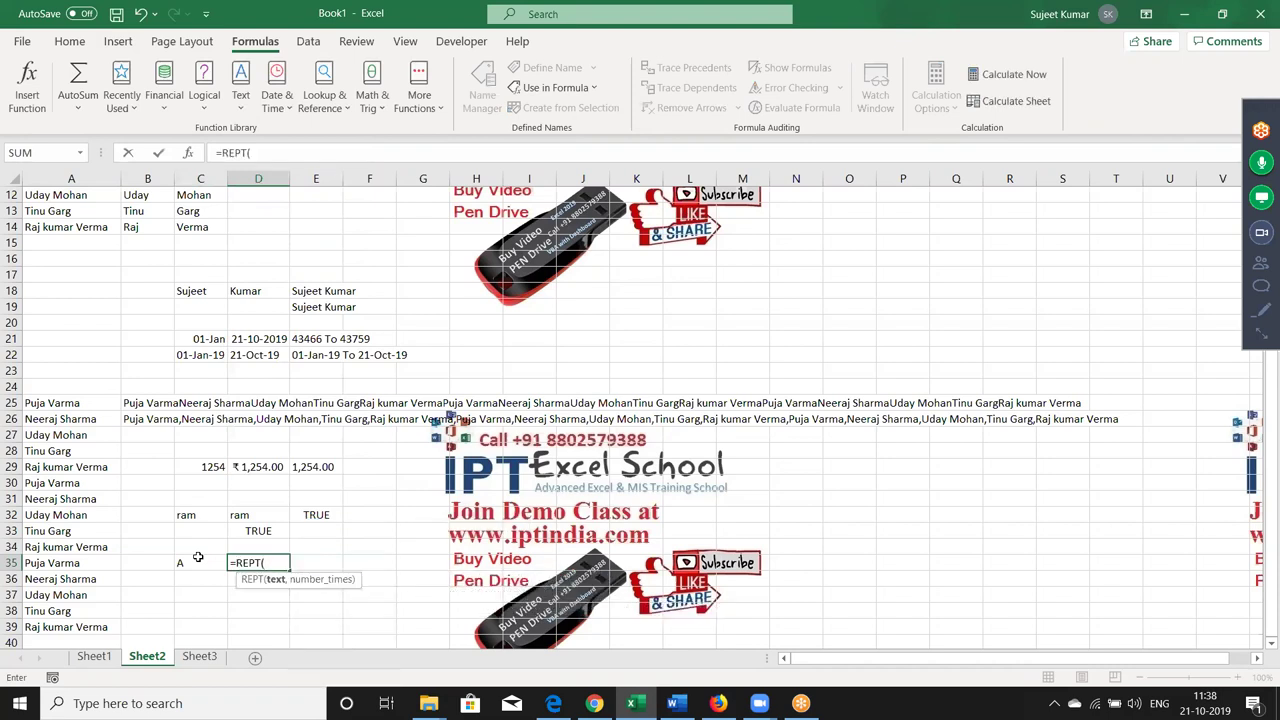
left_click(199, 560)
type(",")
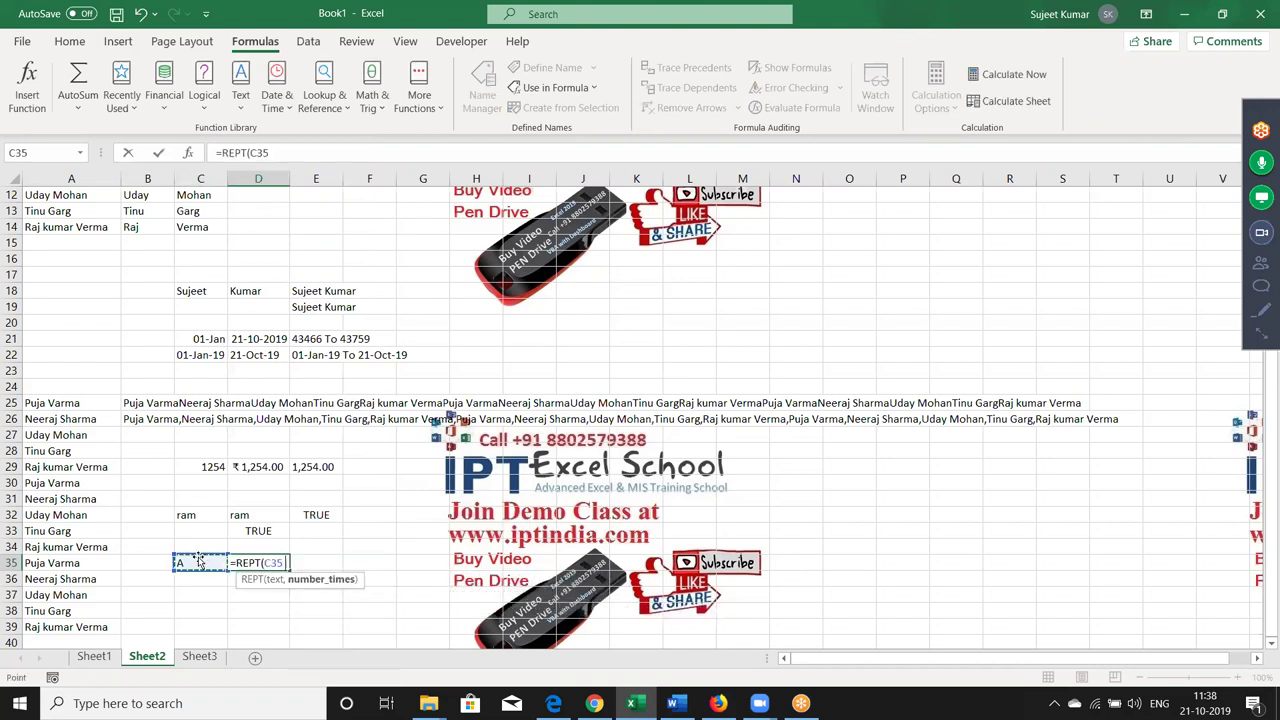
type("5")
key("Return")
left_click(198, 557)
key("Right")
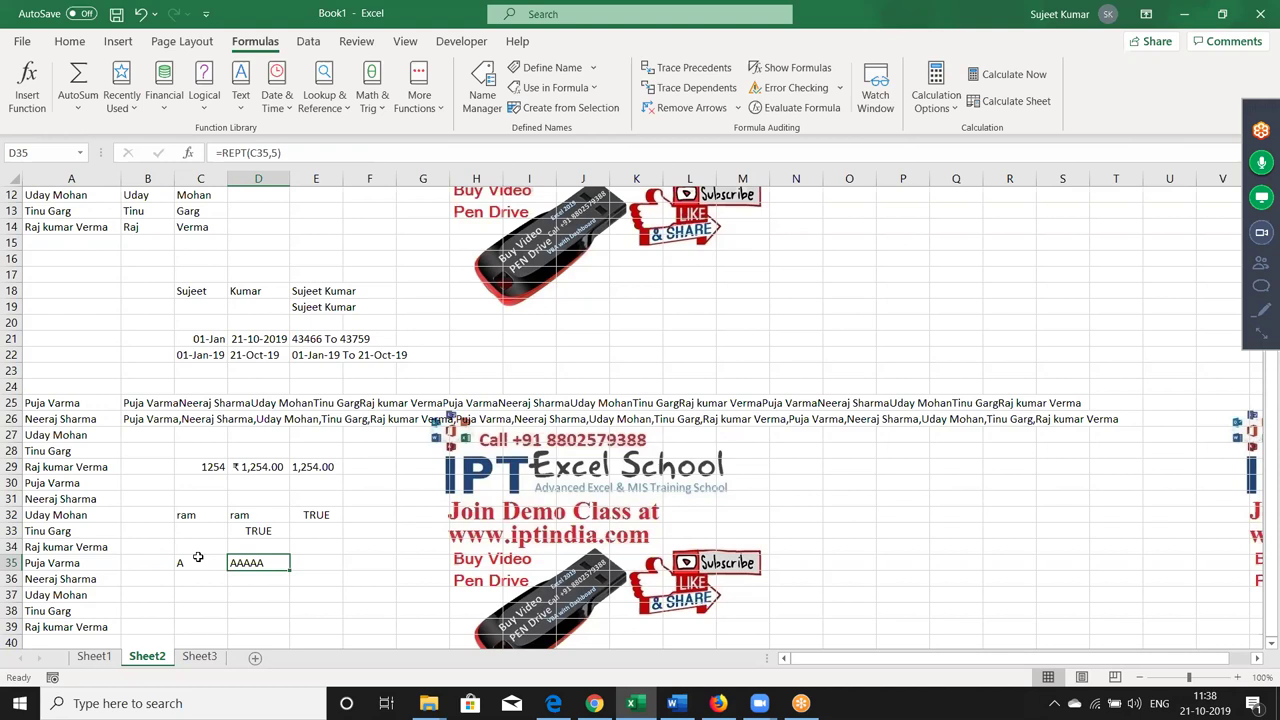
key("super+d")
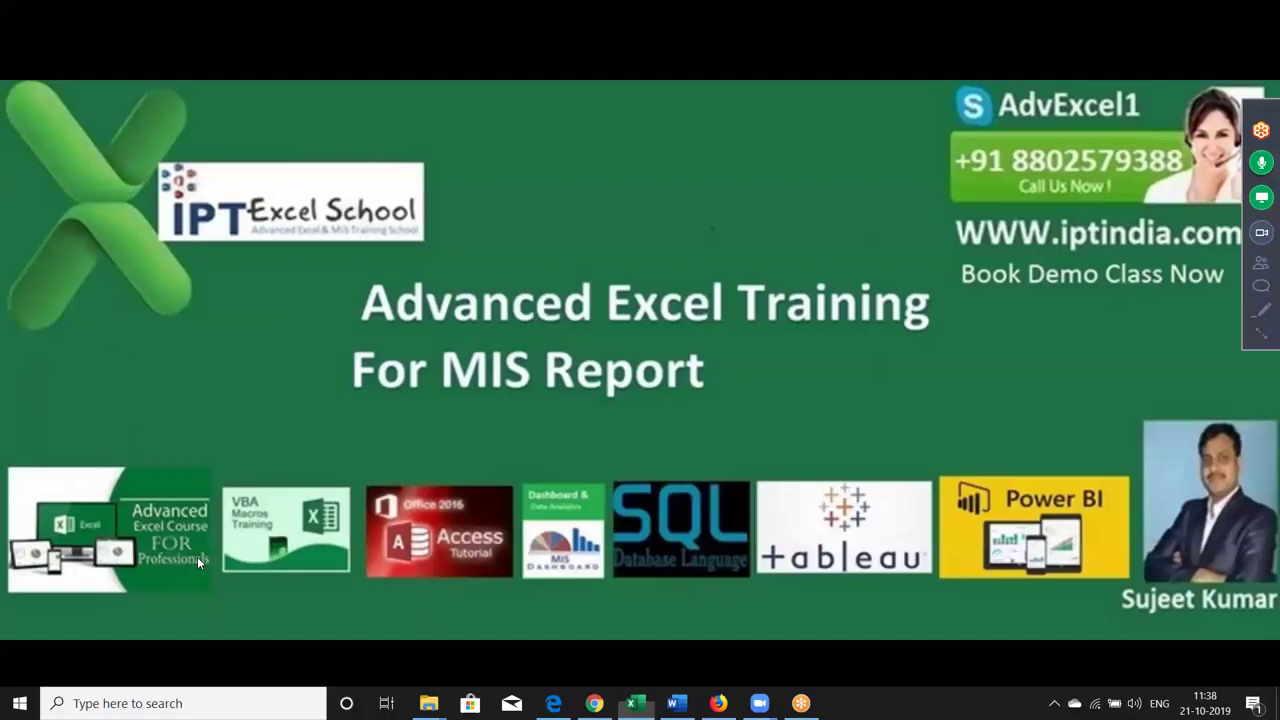